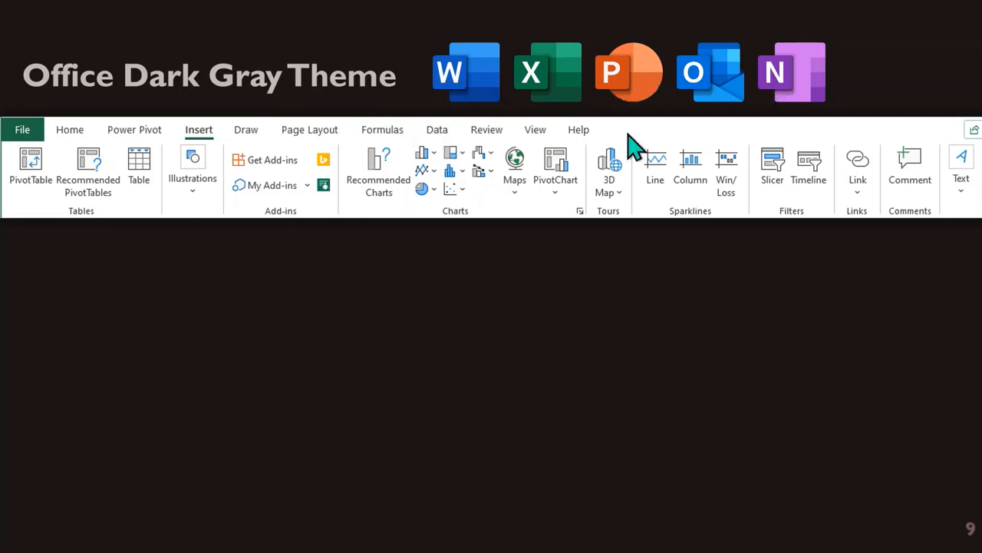
pyautogui.click(600, 146)
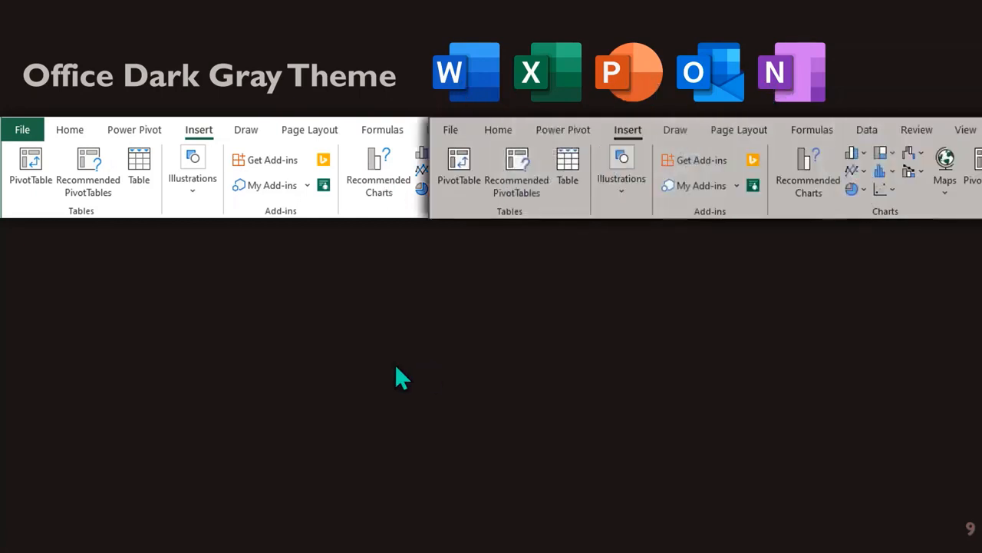
pyautogui.click(581, 272)
pyautogui.click(573, 293)
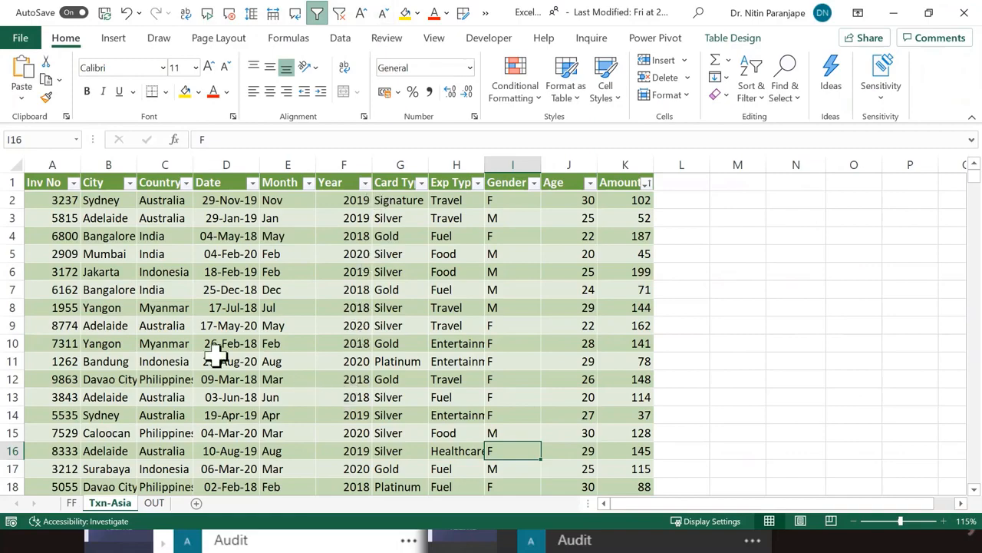
# Switch to Excel and change the Office Theme to Dark Gray in the general options
pyautogui.click(20, 37)
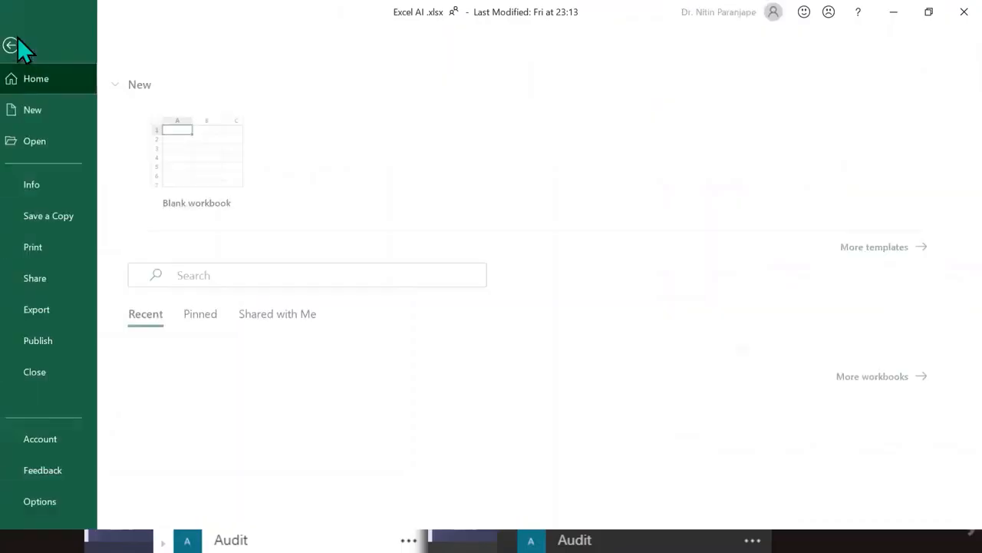
pyautogui.click(38, 504)
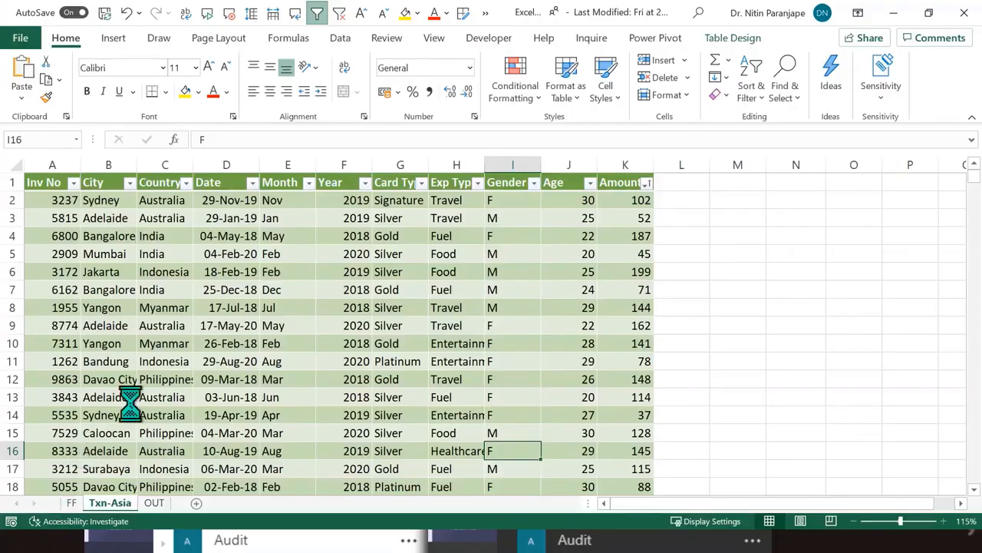
pyautogui.scroll(-3, 444, 503)
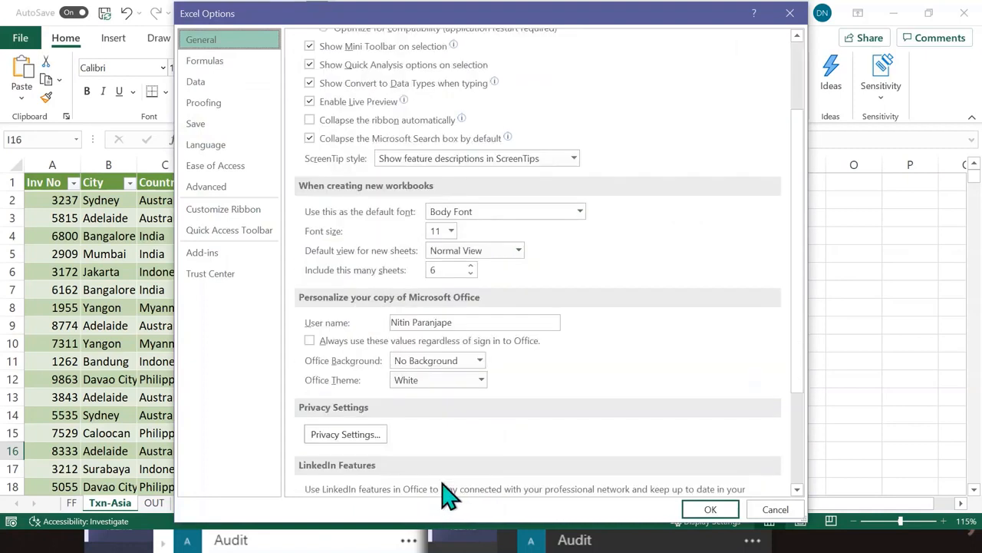
pyautogui.click(454, 381)
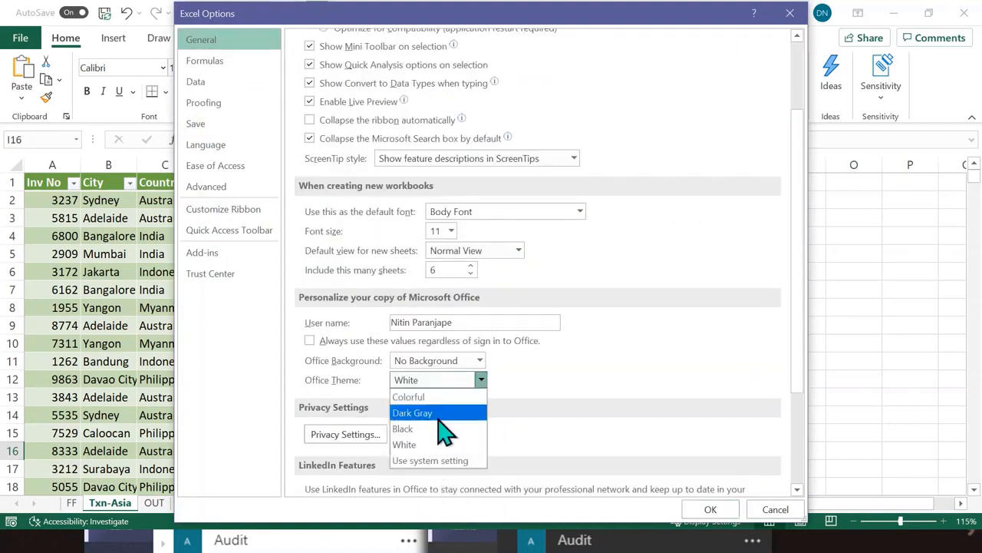
pyautogui.click(448, 413)
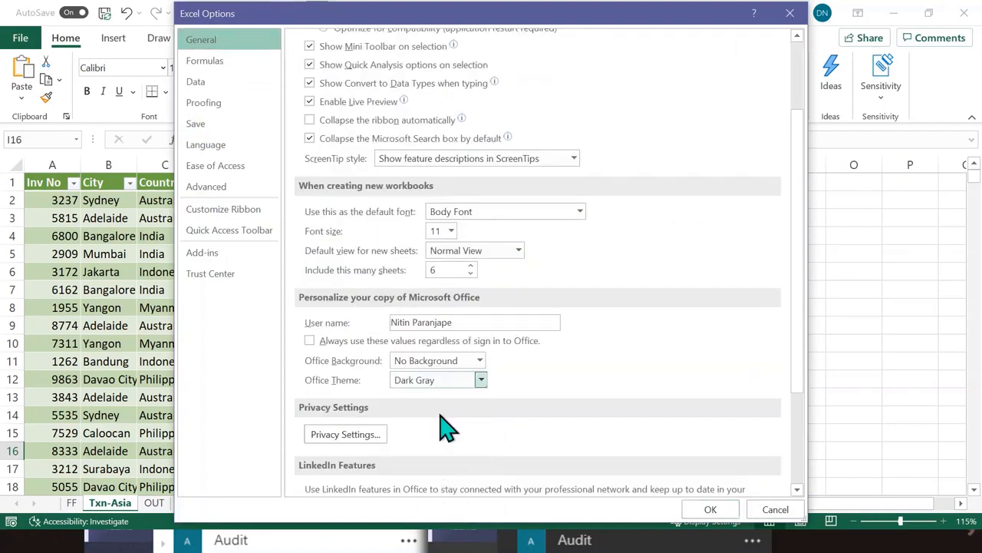
pyautogui.click(687, 506)
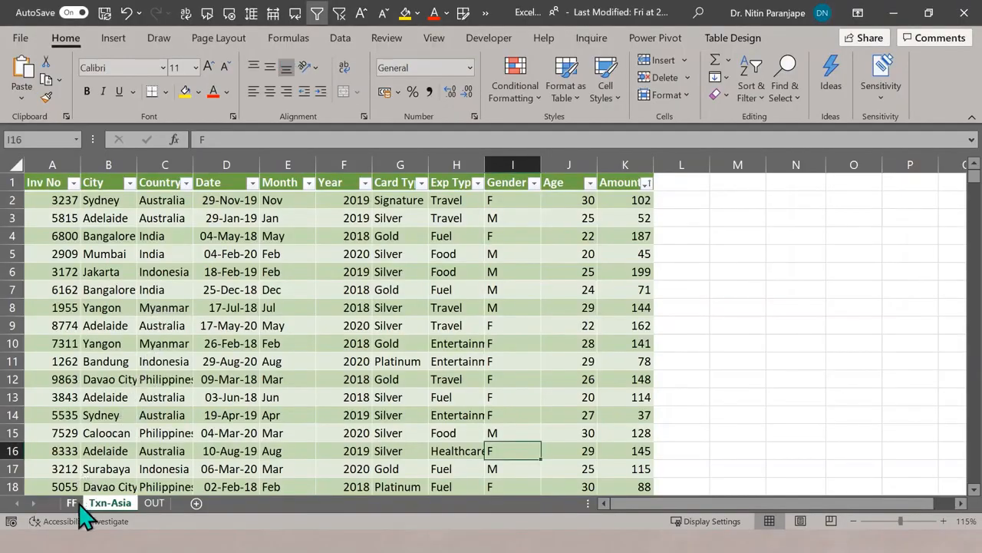
# On the FF sheet, collapse the ribbon and select the Input entries in C6:C12
pyautogui.click(77, 504)
pyautogui.scroll(-2, 355, 298)
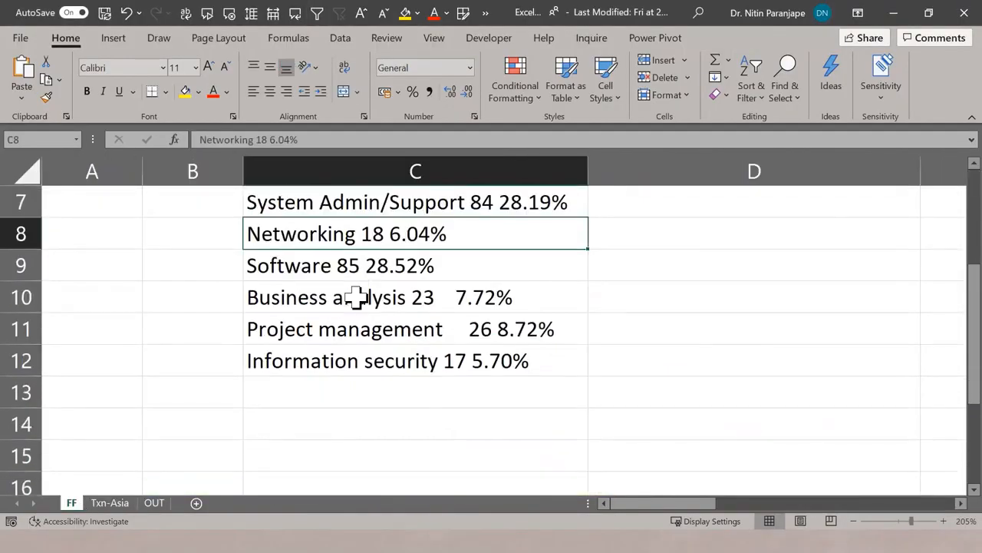
pyautogui.scroll(1, 355, 298)
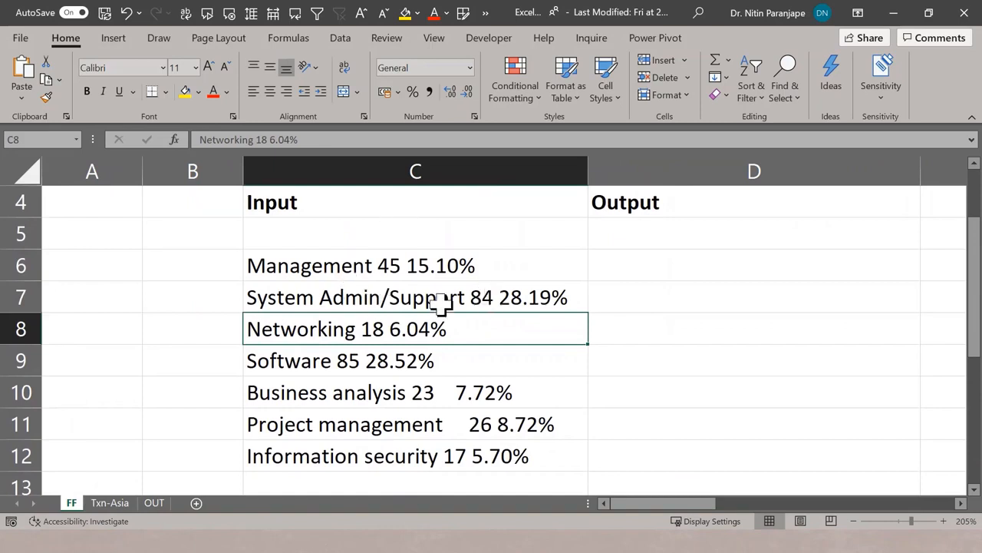
pyautogui.hotkey('ctrl', 'F1')
pyautogui.moveTo(438, 189); pyautogui.dragTo(418, 376)
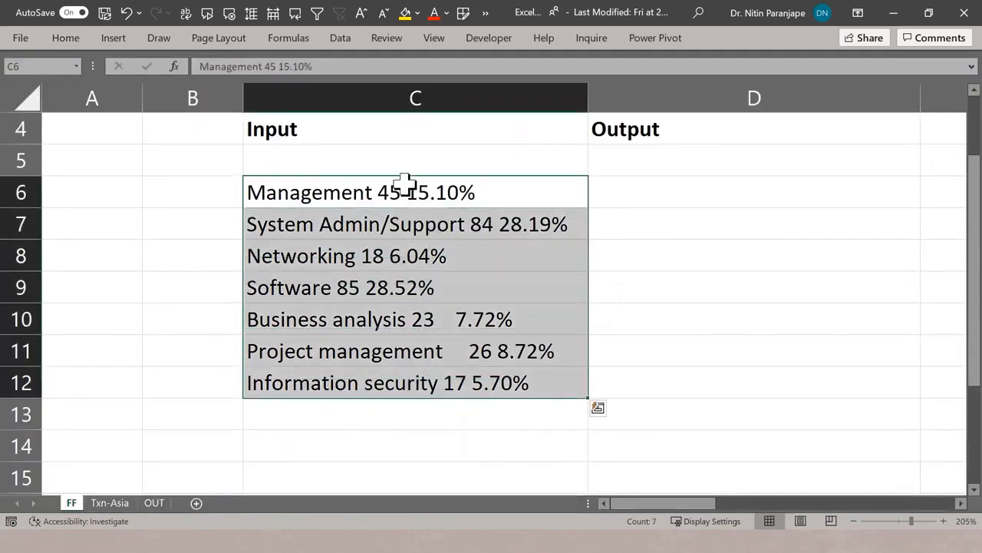
pyautogui.click(340, 40)
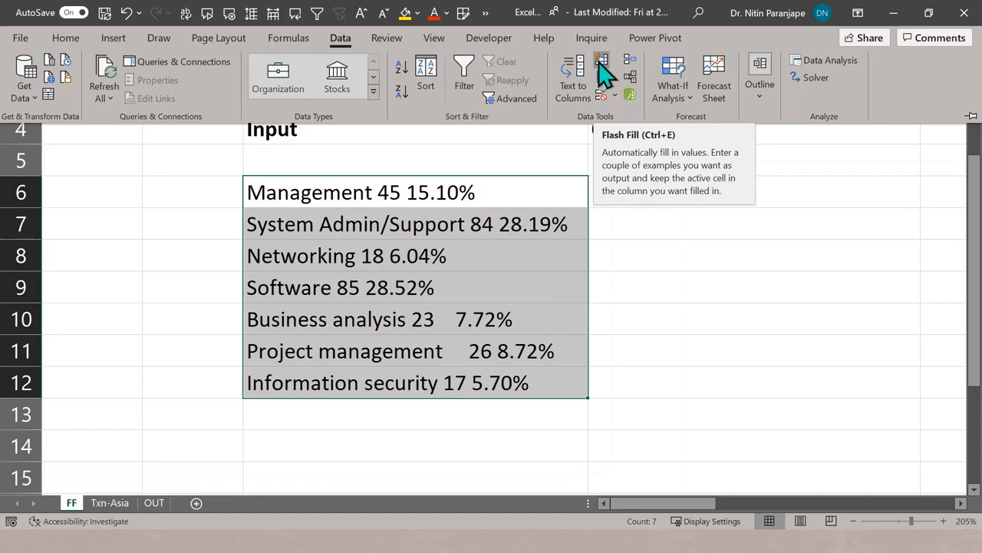
# Enter Management in D6 as the example and Flash Fill the remaining category names below it
pyautogui.click(616, 237)
pyautogui.click(625, 192)
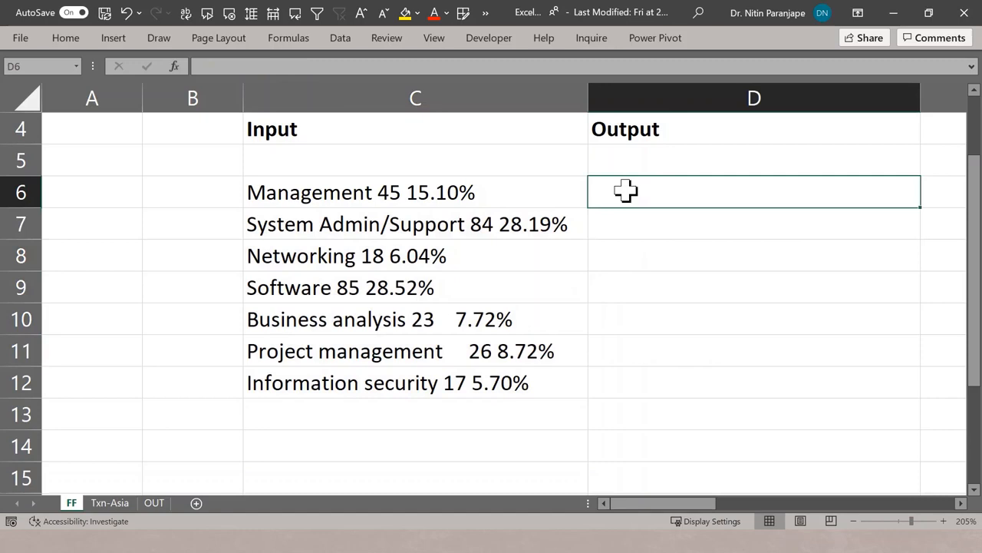
pyautogui.write('Managemen')
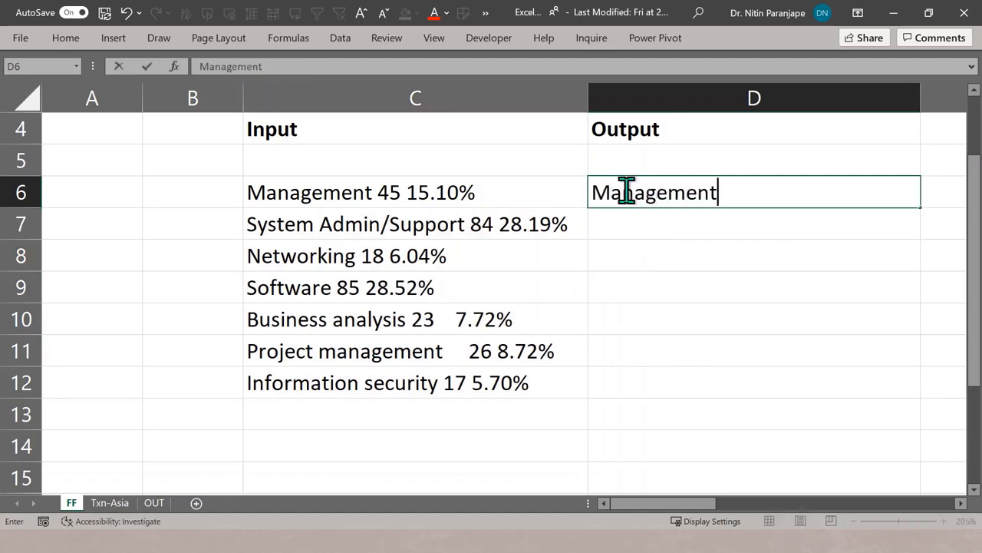
pyautogui.write('t')
pyautogui.press('Return')
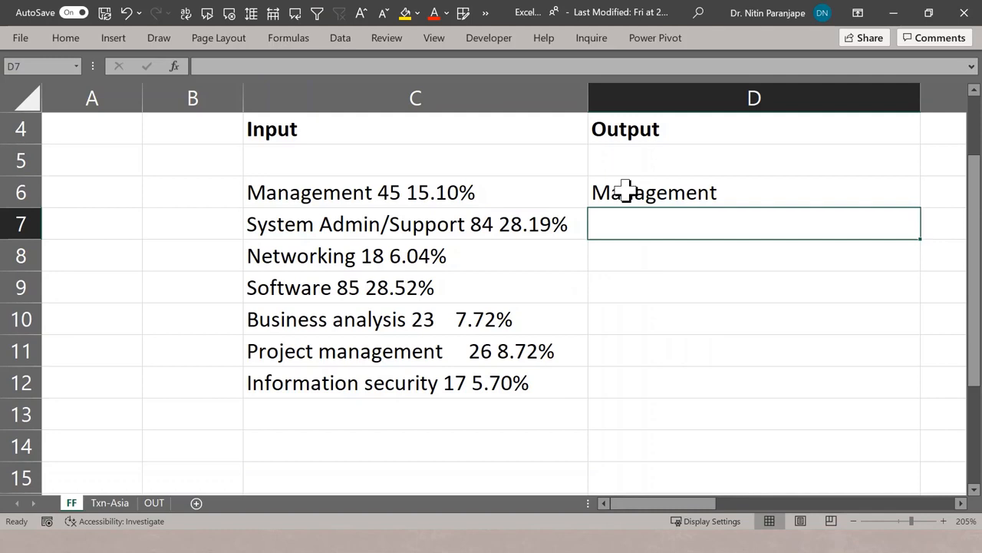
pyautogui.hotkey('ctrl', 'e')
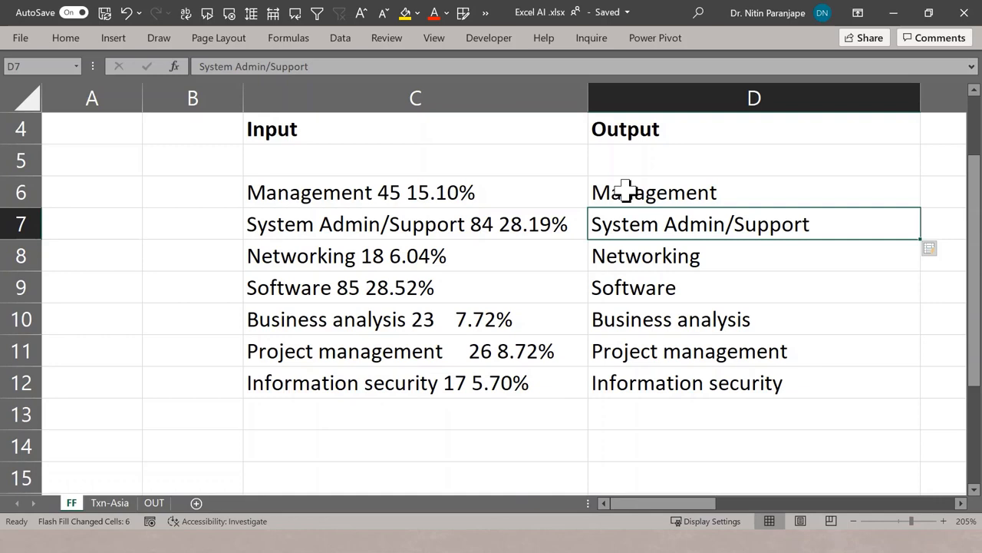
# Enter 45 in E6 as the example and Flash Fill the remaining counts down column E
pyautogui.press('Right')
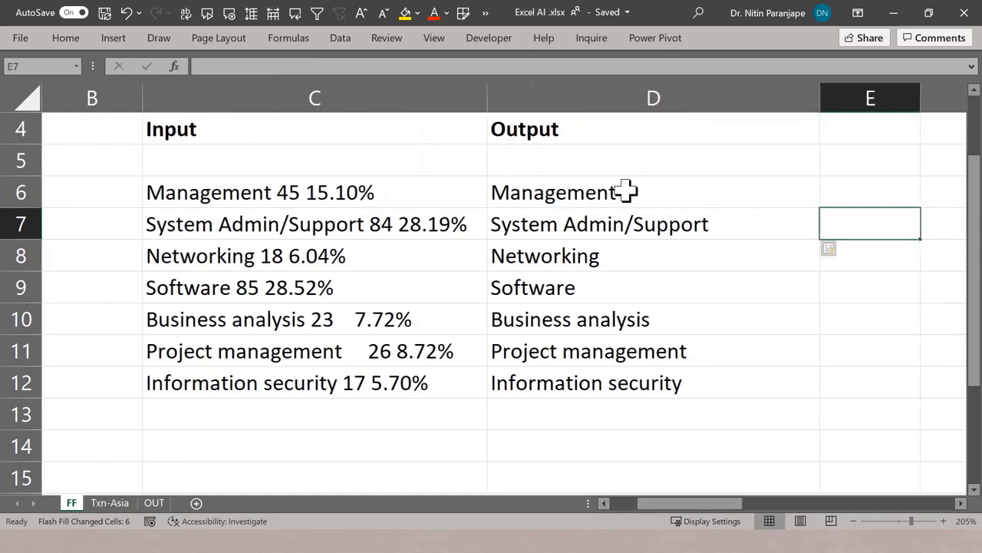
pyautogui.press('Up')
pyautogui.write('45')
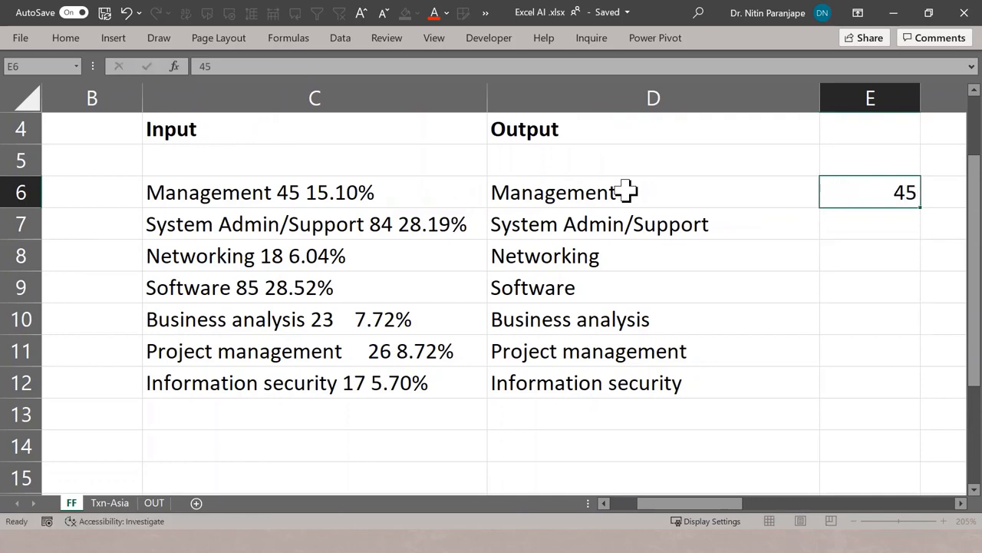
pyautogui.press('Return')
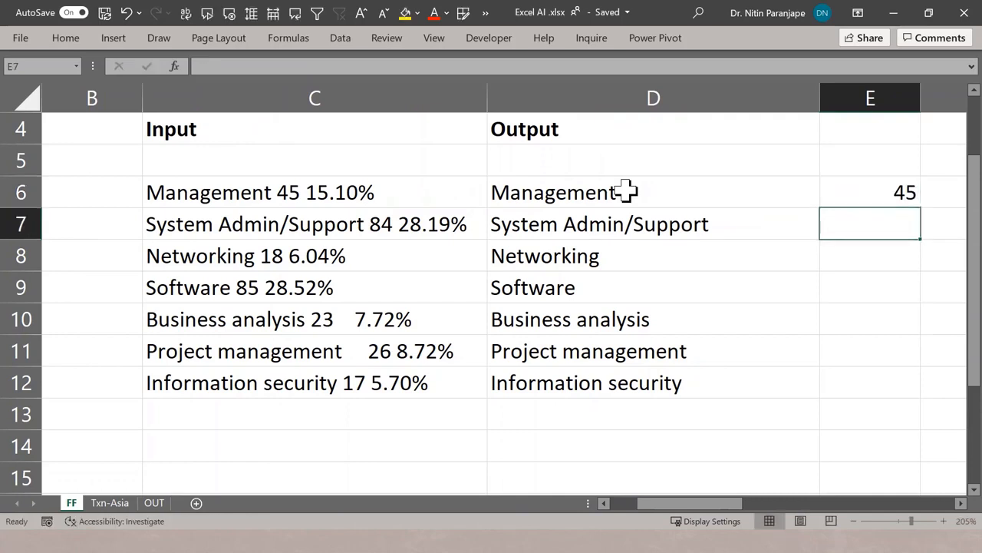
pyautogui.click(340, 38)
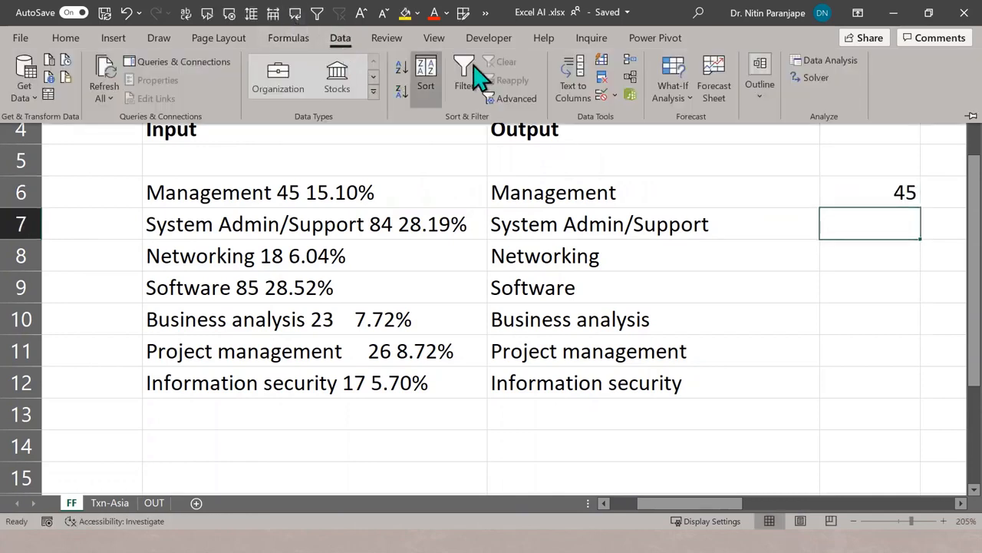
pyautogui.click(601, 62)
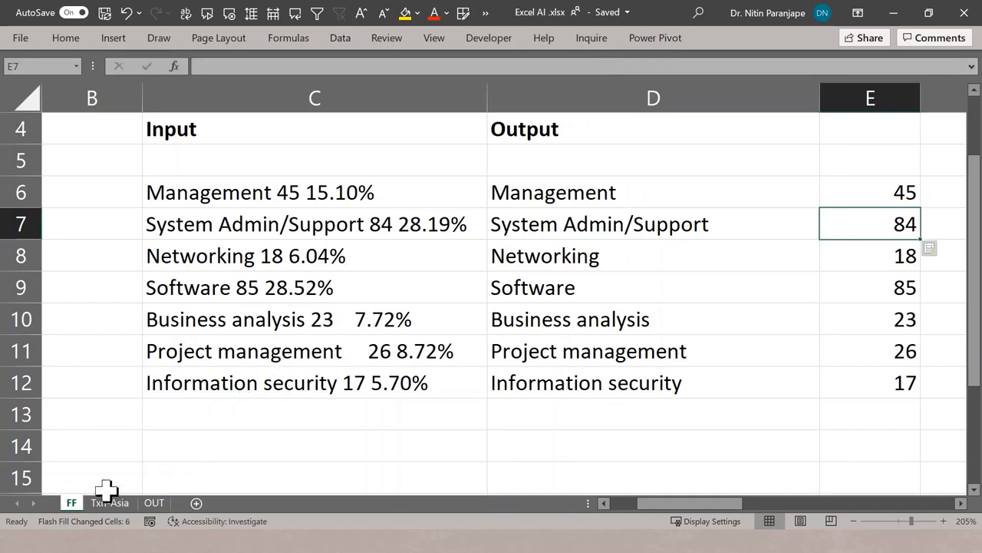
# Go to the Raw Data list in column L and examine its department names and abbreviations
pyautogui.click(363, 281)
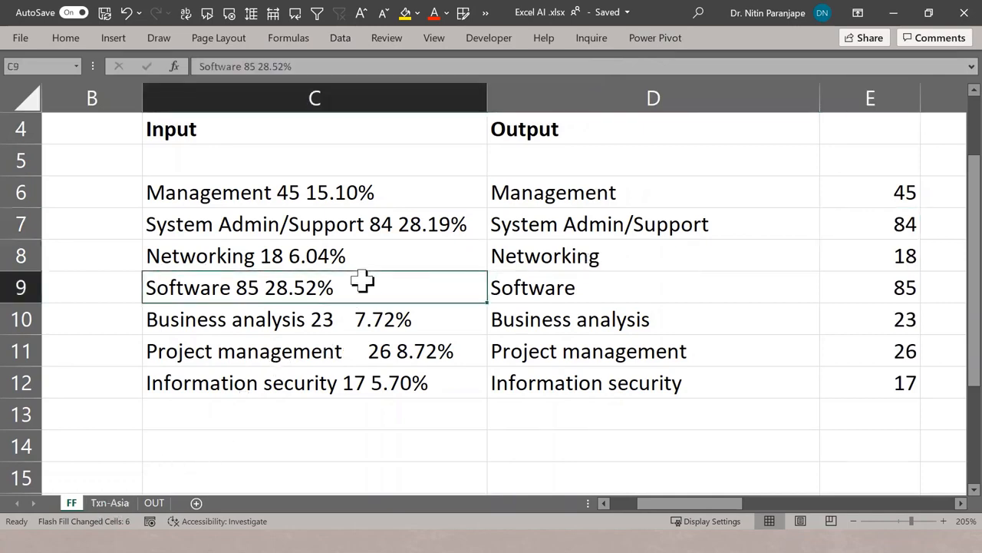
pyautogui.press('Right')
pyautogui.press('Right')
pyautogui.press('Right')
pyautogui.press('Right')
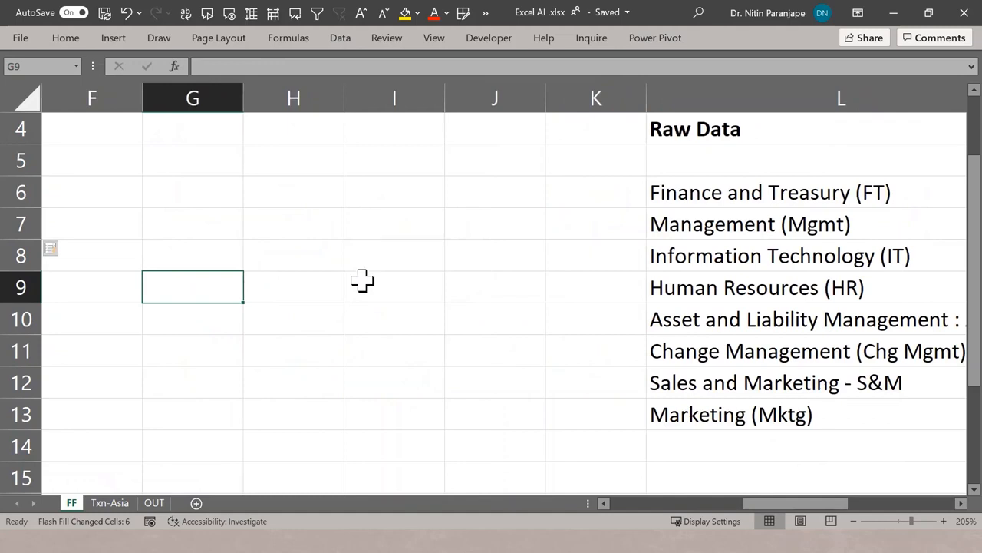
pyautogui.press('Right')
pyautogui.press('Right')
pyautogui.press('Right')
pyautogui.press('Right')
pyautogui.press('Right')
pyautogui.press('Right')
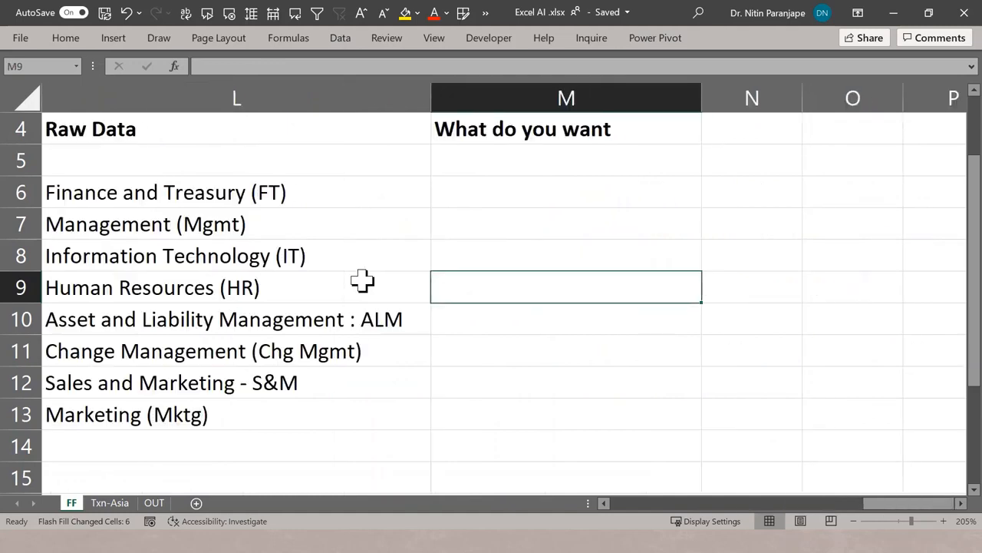
pyautogui.click(339, 200)
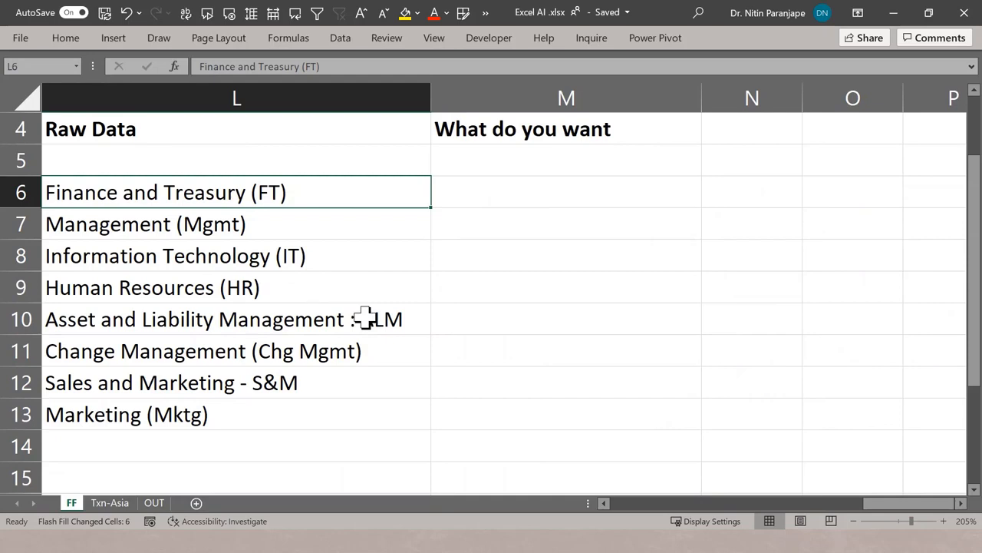
# Insert a new macro sheet into the workbook and return to the FF sheet
pyautogui.hotkey('ctrl', 'F12')
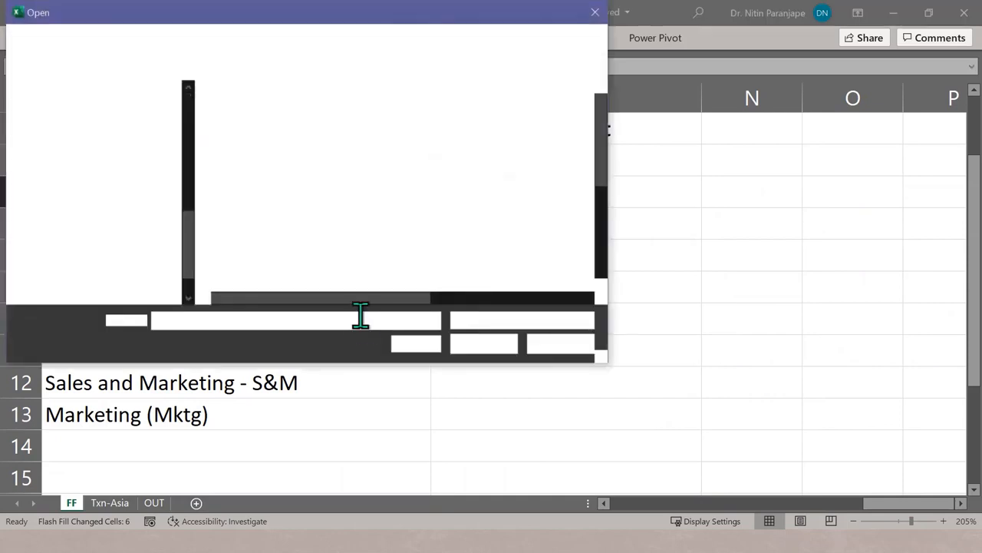
pyautogui.click(599, 12)
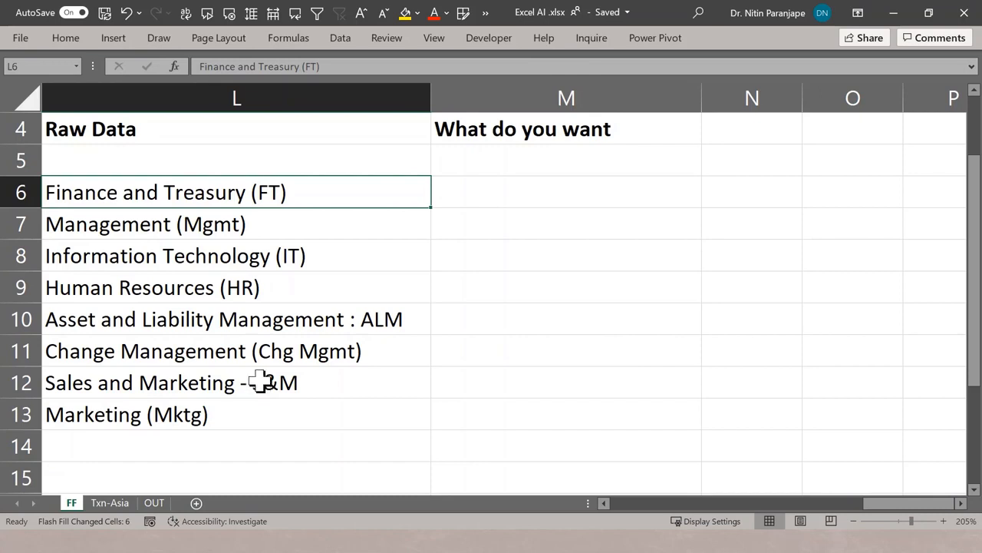
pyautogui.hotkey('ctrl', 'F11')
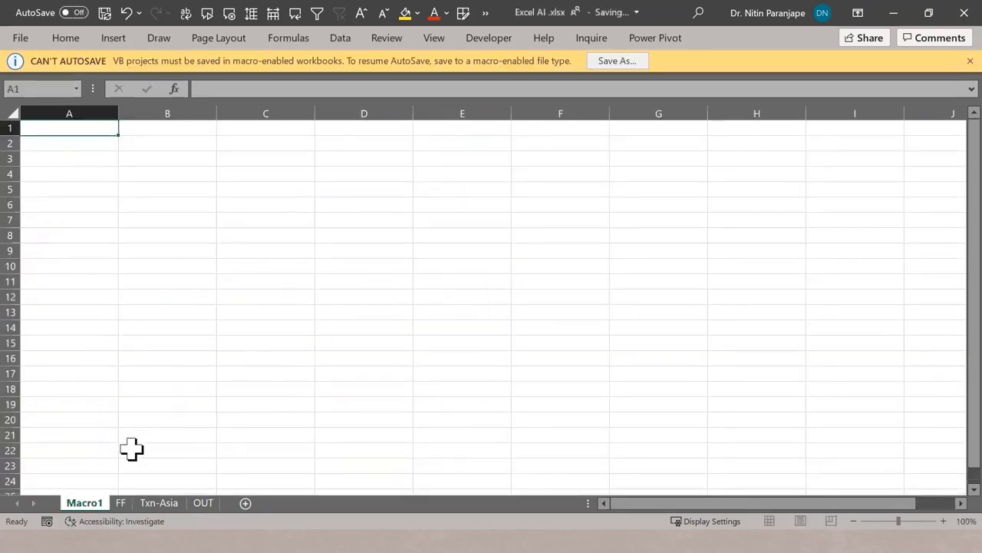
pyautogui.click(120, 503)
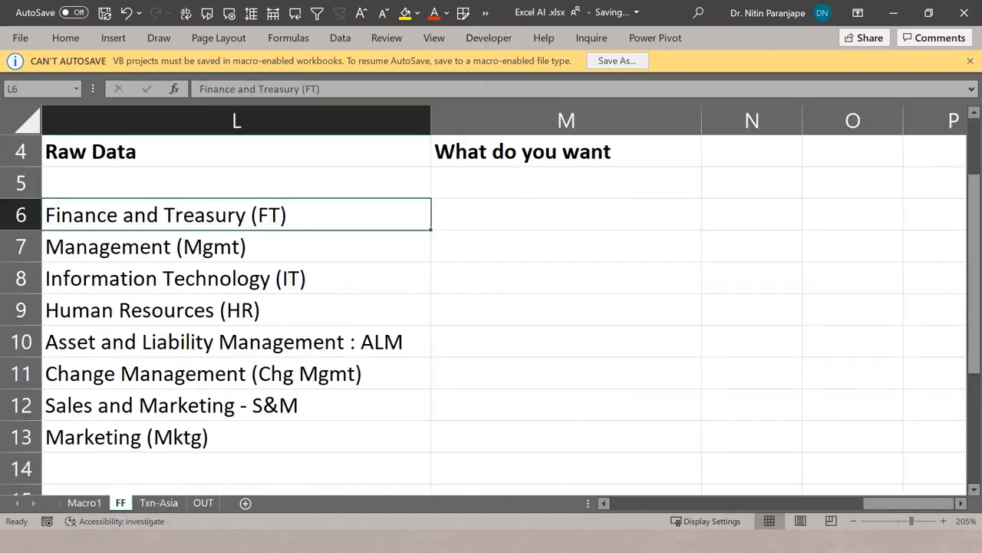
# Enter FT in M6 as the example abbreviation and Flash Fill the rest of the "What do you want" column
pyautogui.click(490, 208)
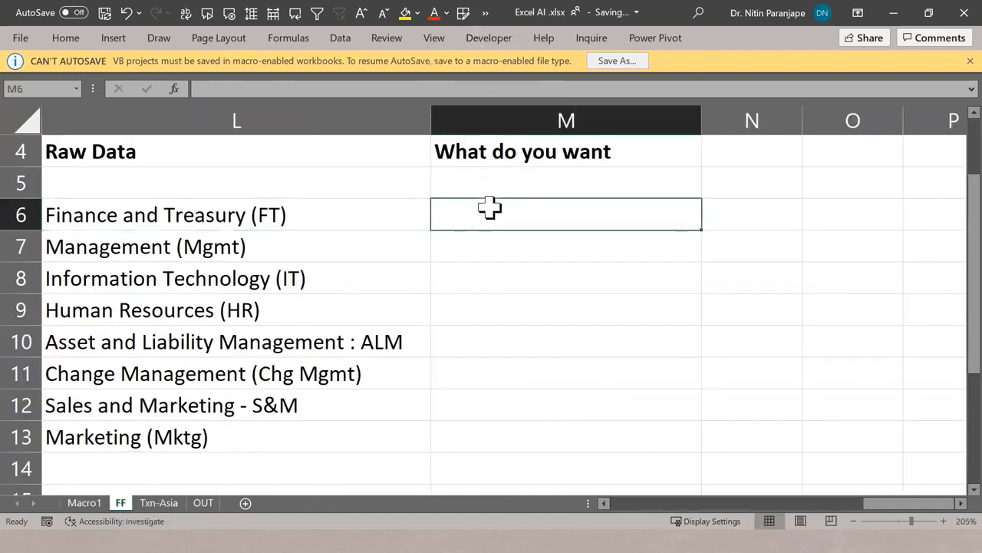
pyautogui.write('FT')
pyautogui.press('Return')
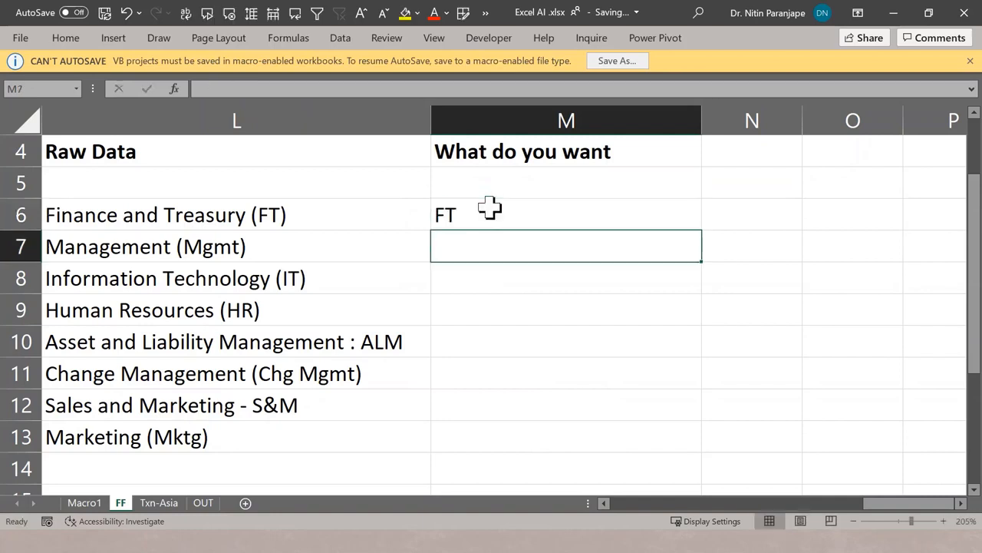
pyautogui.hotkey('ctrl', 'e')
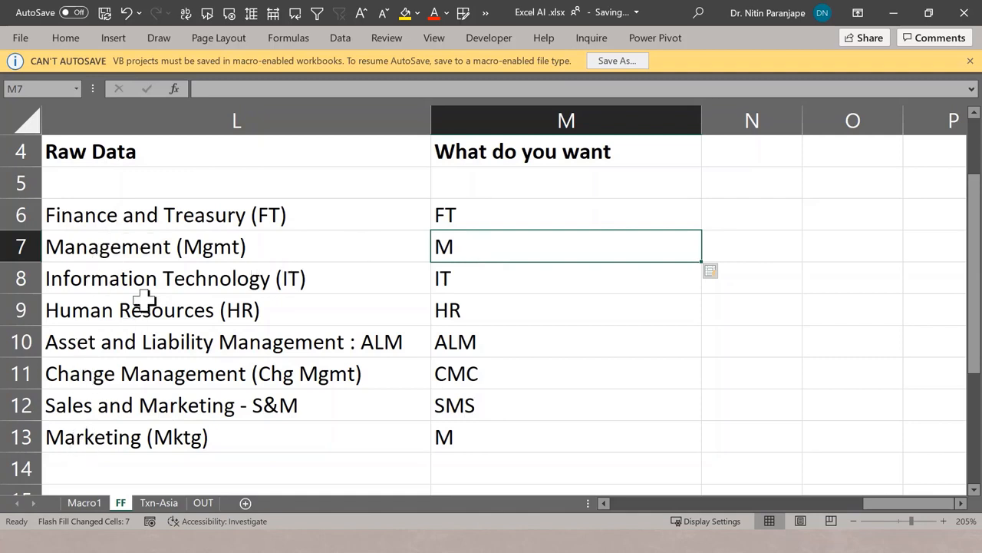
# Correct the filled abbreviation in M7 to Mgmt to refine the Flash Fill pattern
pyautogui.click(542, 245)
pyautogui.write('Mgm')
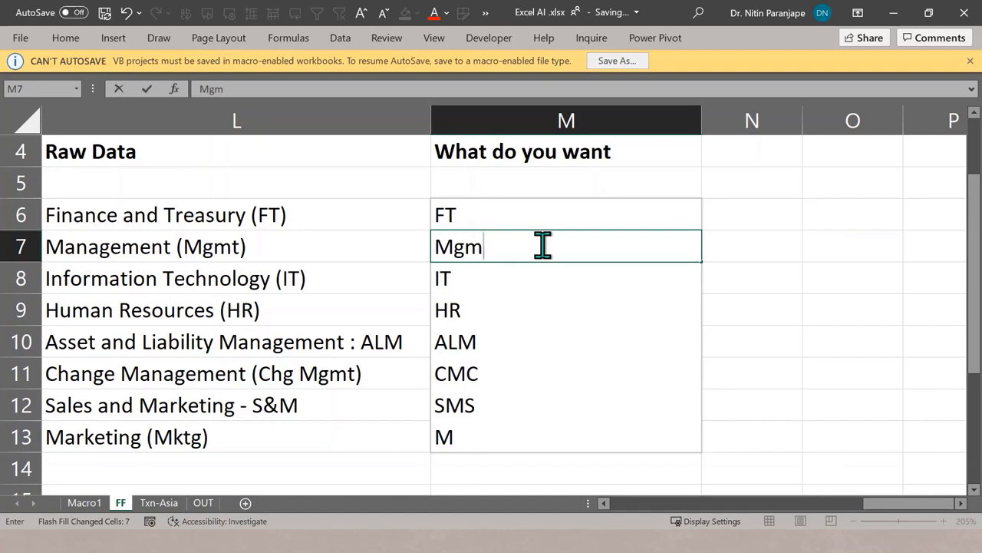
pyautogui.write('t')
pyautogui.press('Return')
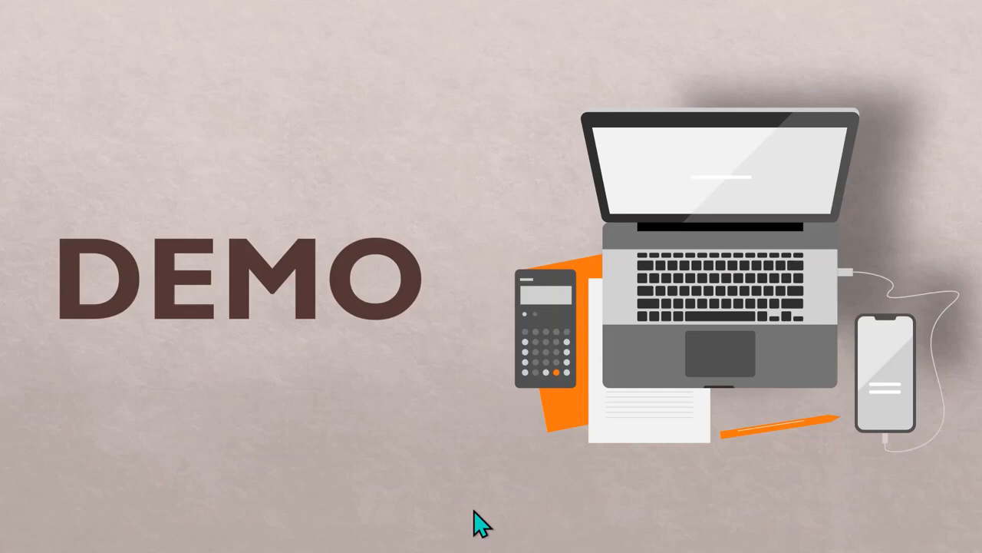
pyautogui.click(473, 522)
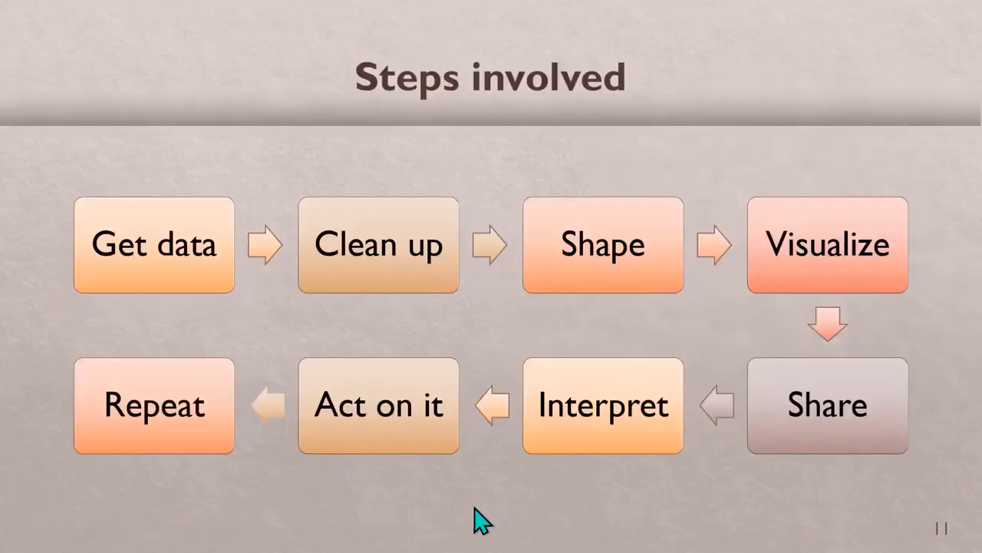
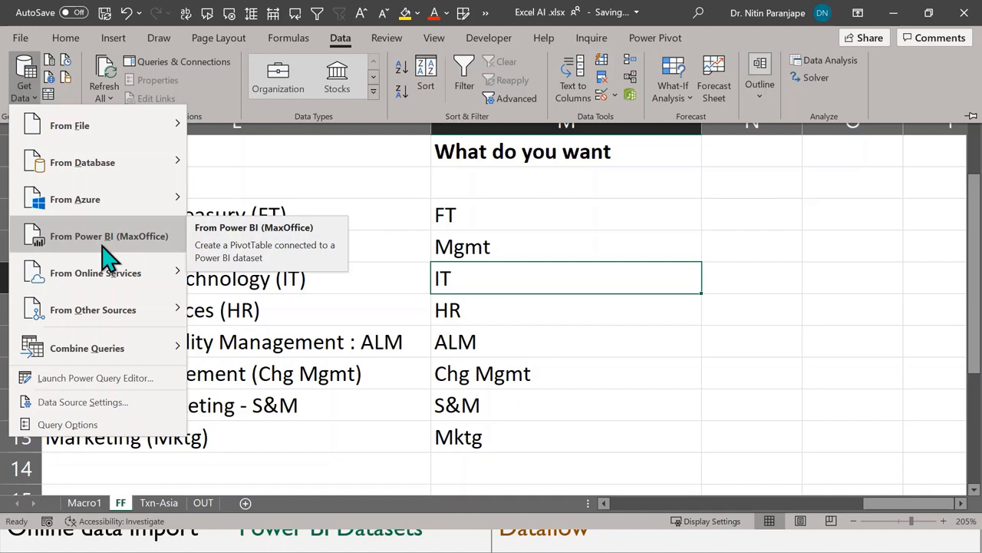
# Create a PivotTable on a new sheet from the certified sample Power BI dataset in the 2020 workspace
pyautogui.click(108, 238)
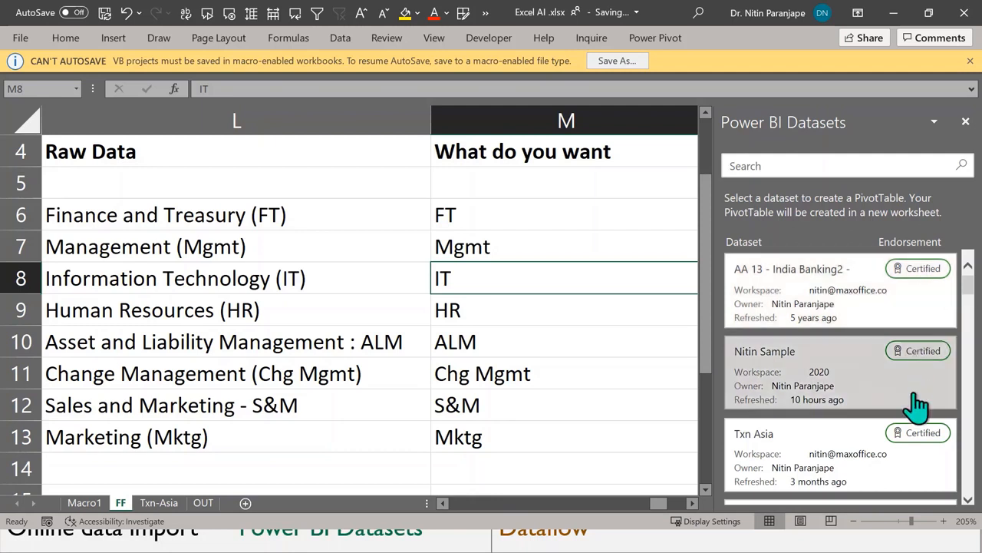
pyautogui.scroll(-1, 917, 392)
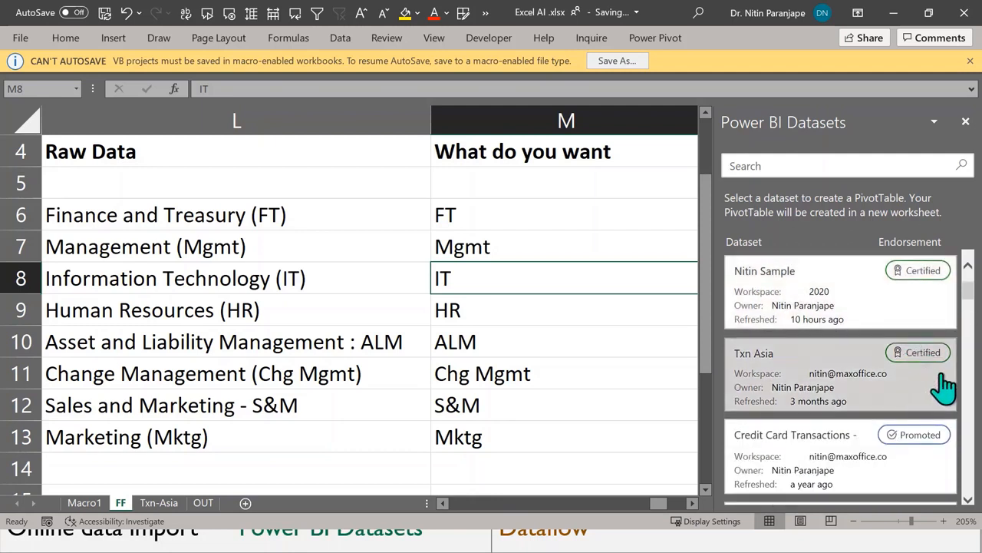
pyautogui.scroll(-2, 930, 385)
pyautogui.scroll(-2, 913, 382)
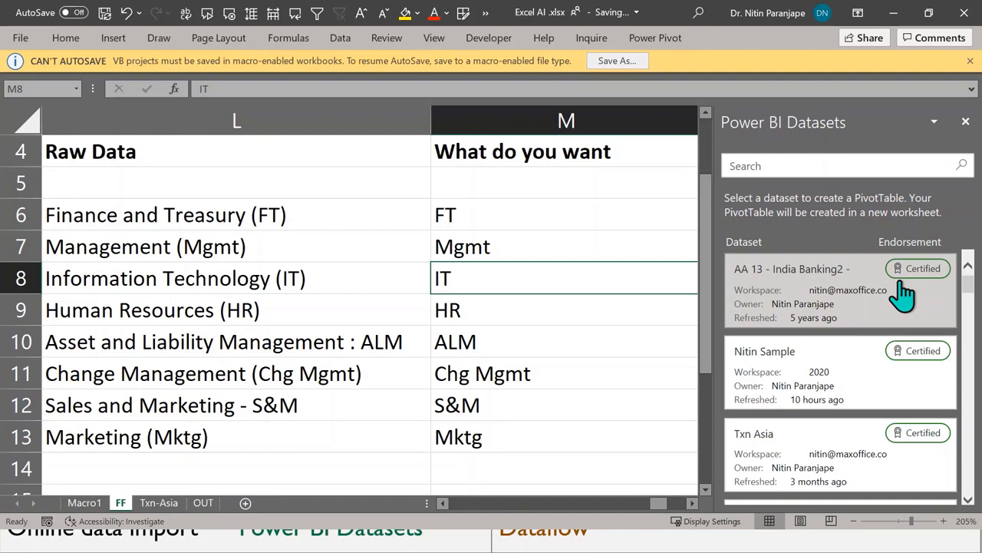
pyautogui.click(824, 367)
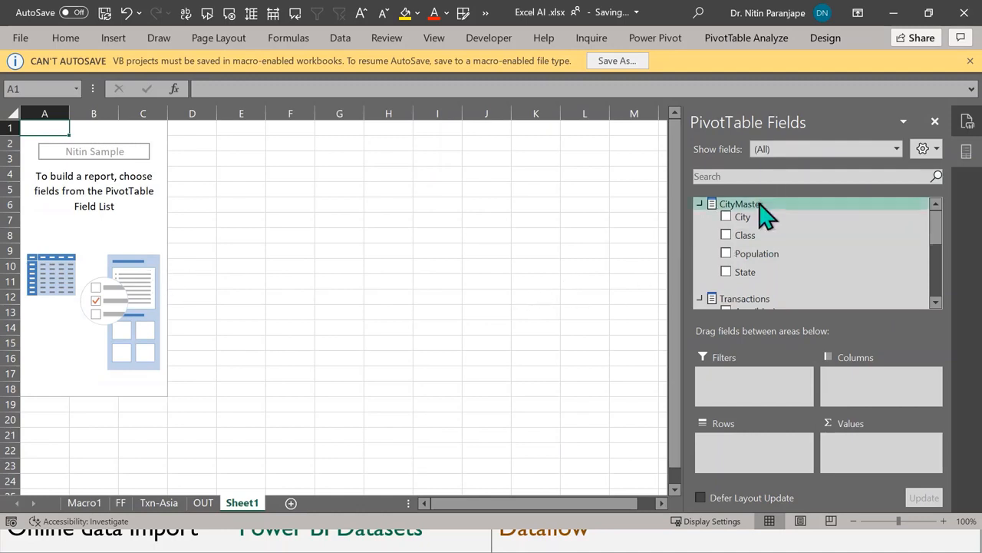
# Add CityMaster's Class field to the PivotTable rows and Transactions' Card Type field to the columns
pyautogui.scroll(-2, 761, 283)
pyautogui.scroll(2, 760, 273)
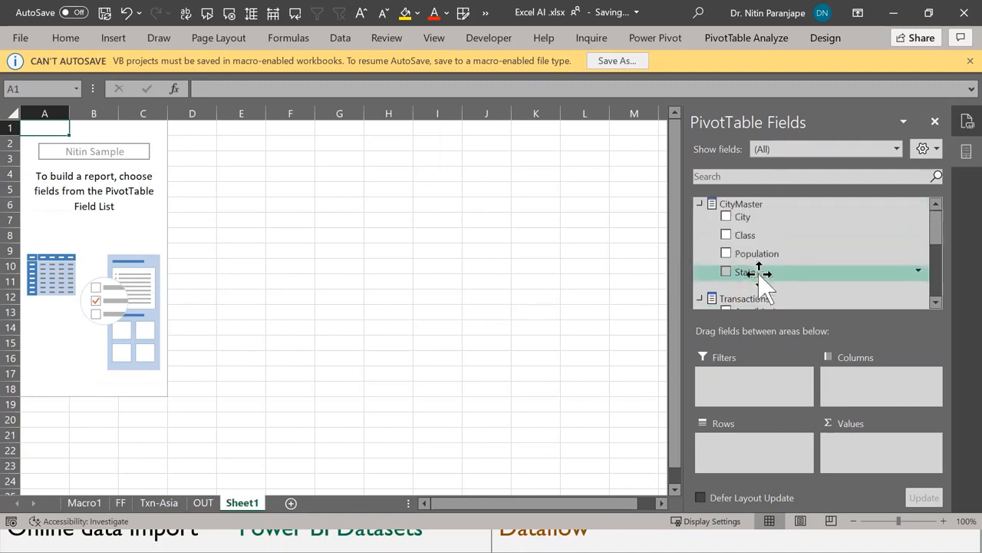
pyautogui.moveTo(745, 235); pyautogui.dragTo(742, 466)
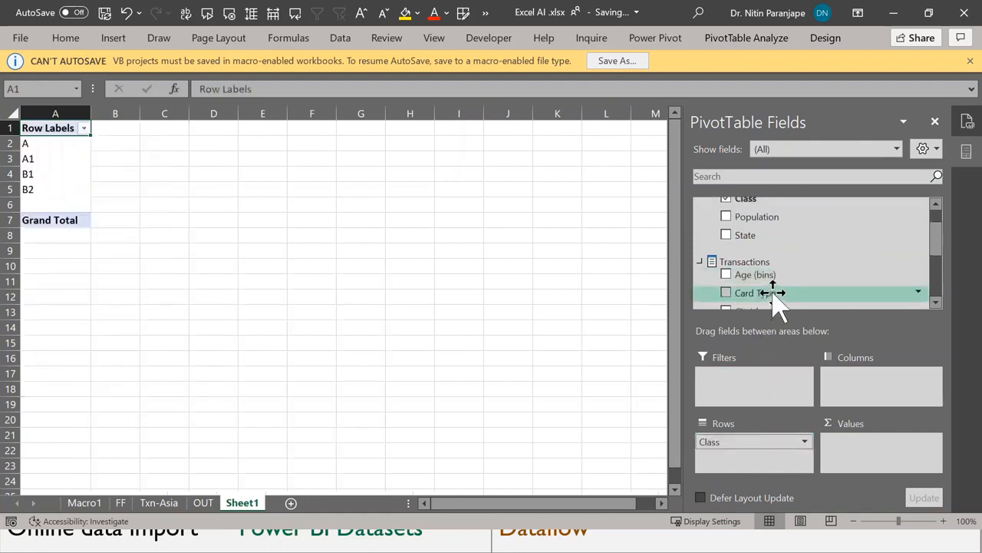
pyautogui.moveTo(777, 299)
pyautogui.mouseDown()
pyautogui.moveTo(767, 370)
pyautogui.moveTo(884, 396)
pyautogui.mouseUp()
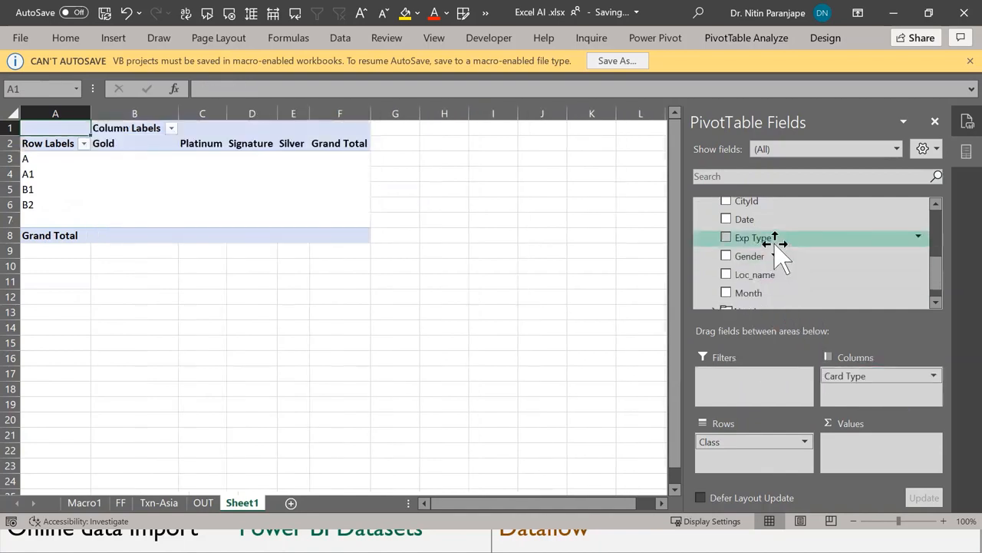
# Try to place the Amount and Year fields from the Numbers folder in the PivotTable's Values area
pyautogui.scroll(-1, 778, 247)
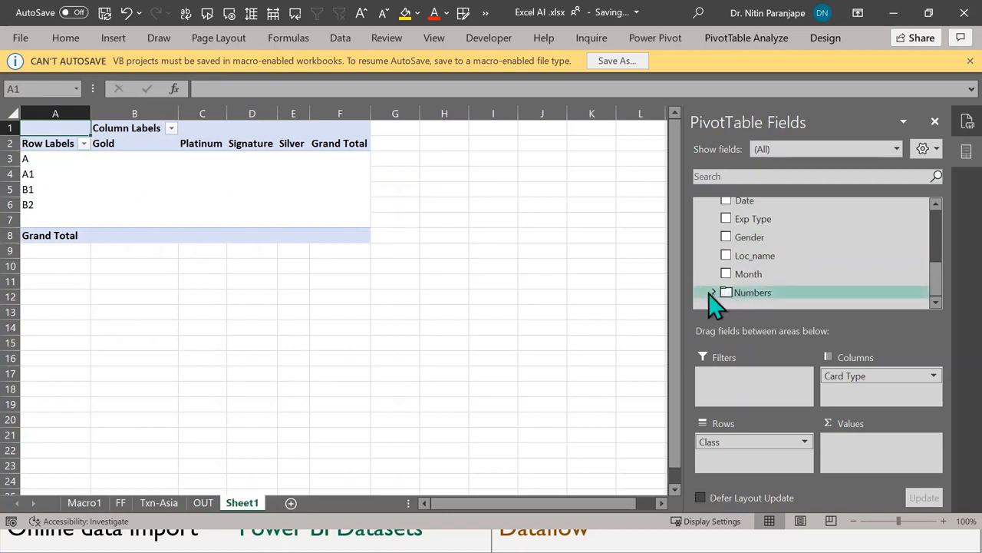
pyautogui.click(710, 292)
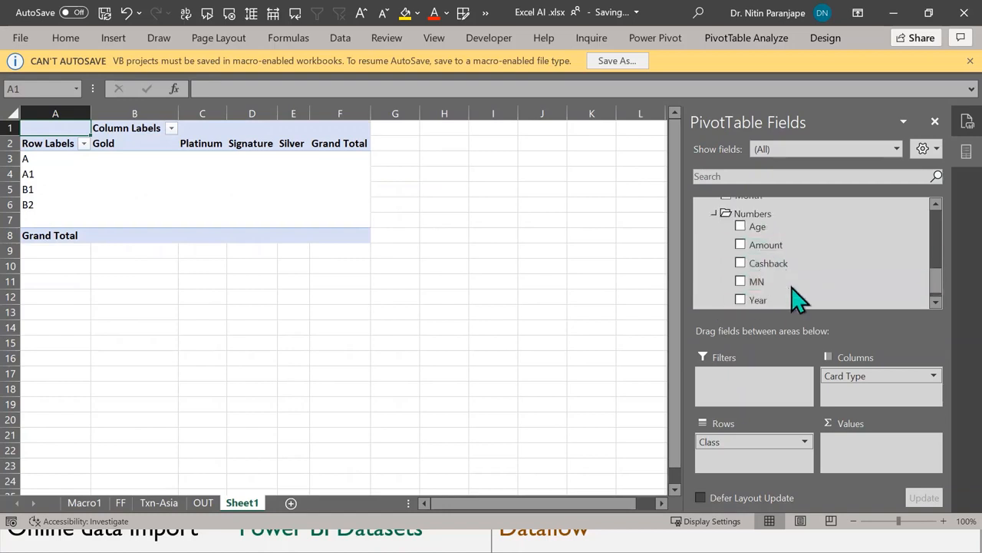
pyautogui.moveTo(783, 248); pyautogui.dragTo(883, 464)
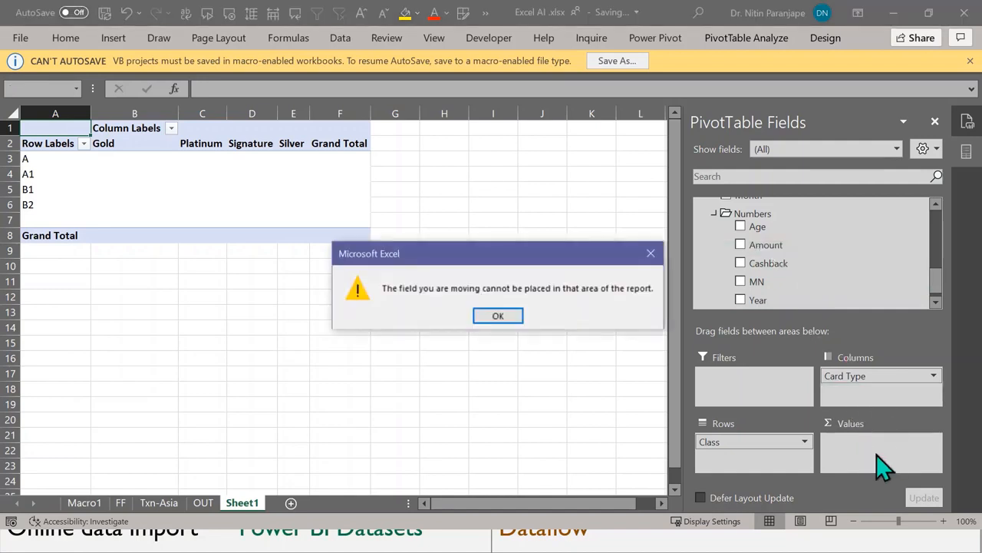
pyautogui.click(501, 316)
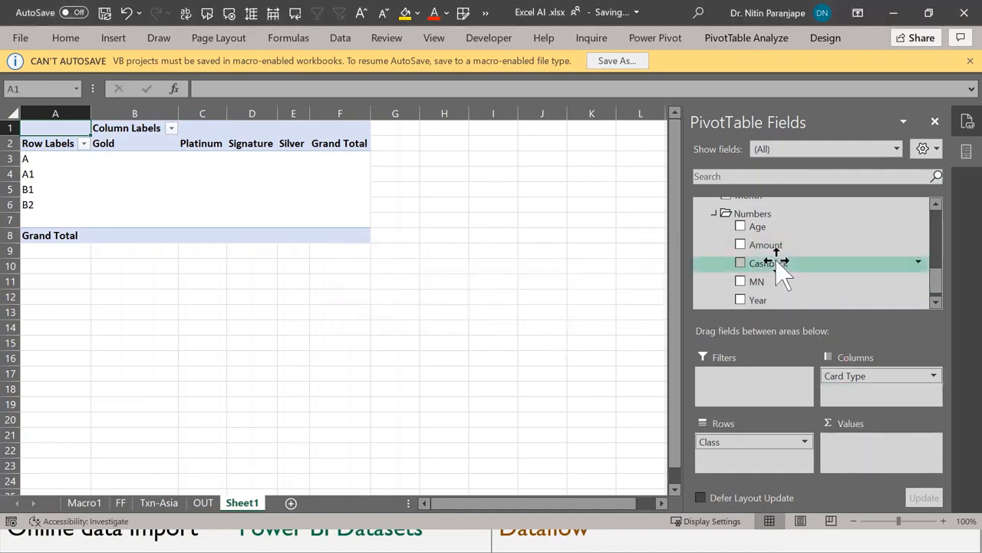
pyautogui.moveTo(768, 245); pyautogui.dragTo(886, 461)
pyautogui.click(516, 315)
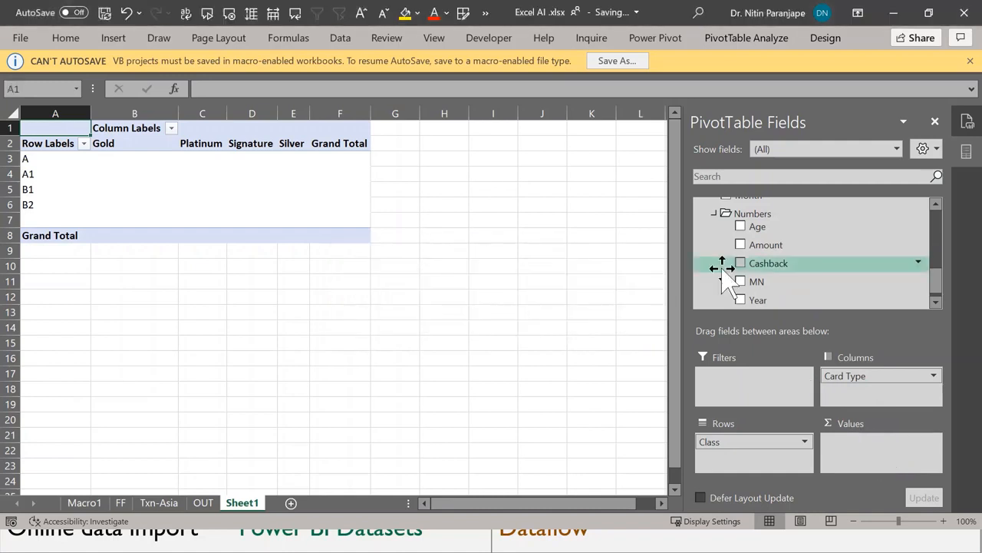
pyautogui.moveTo(755, 300); pyautogui.dragTo(868, 453)
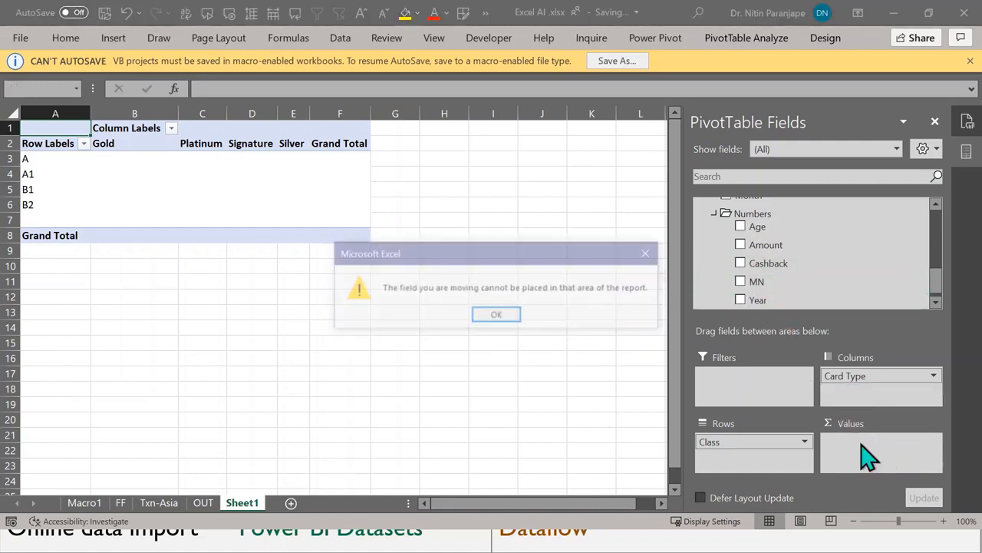
pyautogui.click(495, 317)
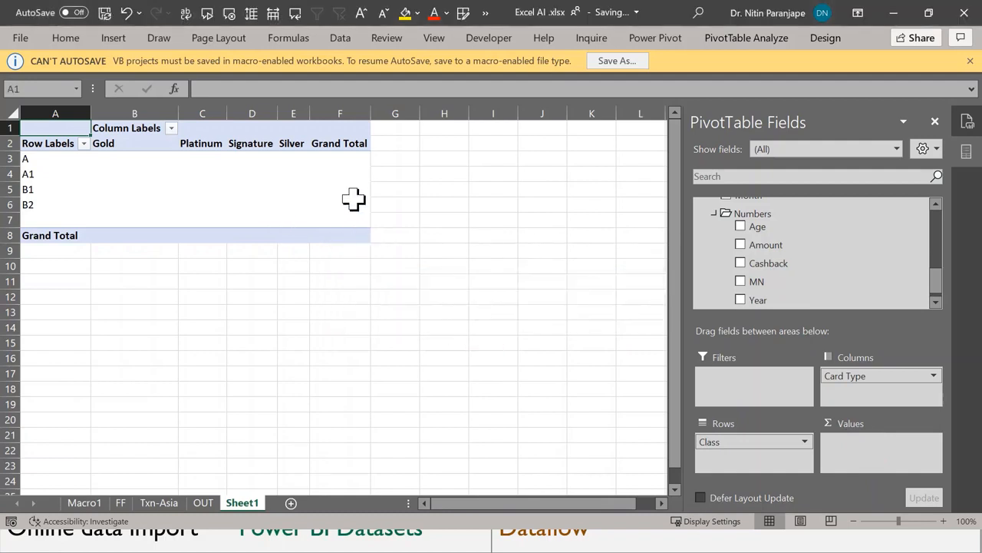
pyautogui.rightClick(274, 204)
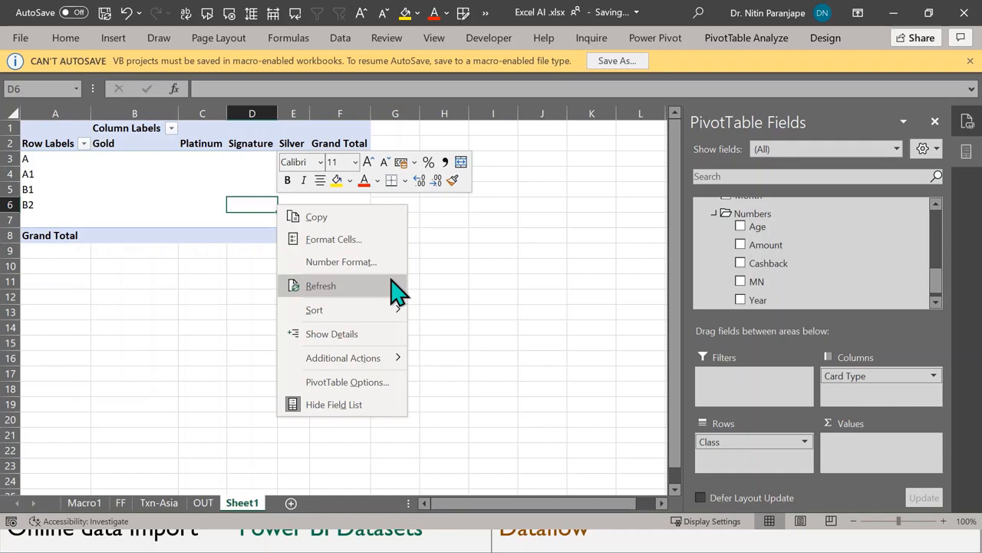
pyautogui.click(480, 298)
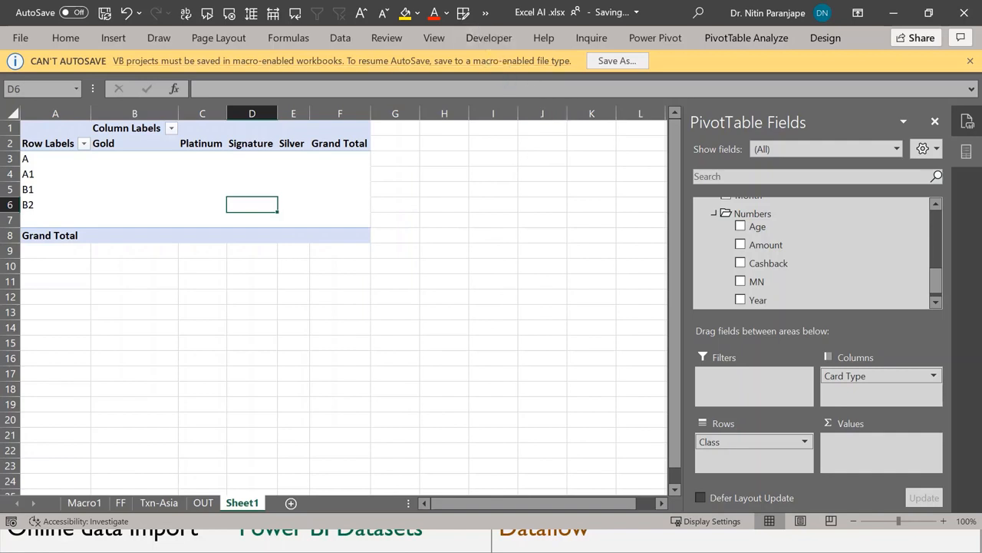
# Switch to the presentation with the Excel and Power BI comparison and advance to the next slide
pyautogui.hotkey('alt', 'Tab')
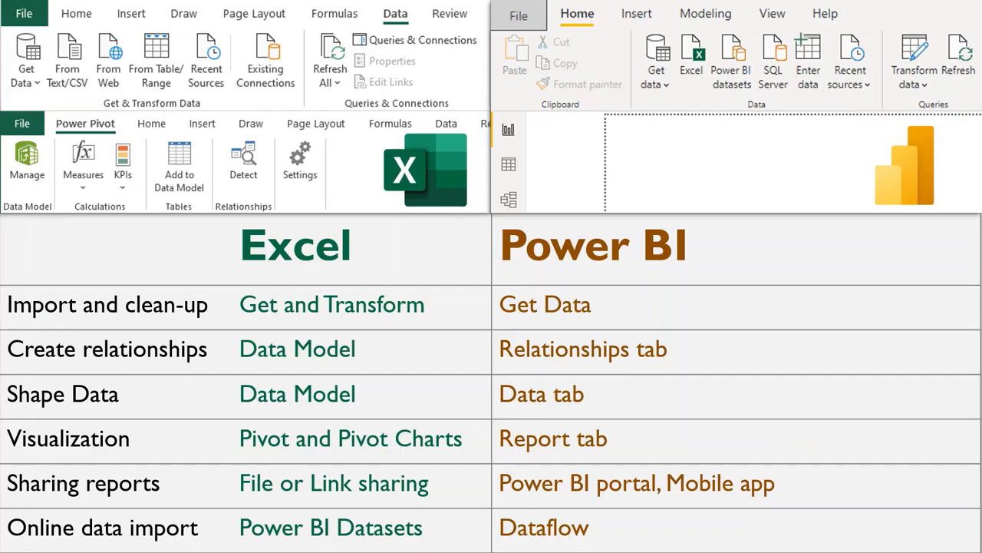
pyautogui.press('Right')
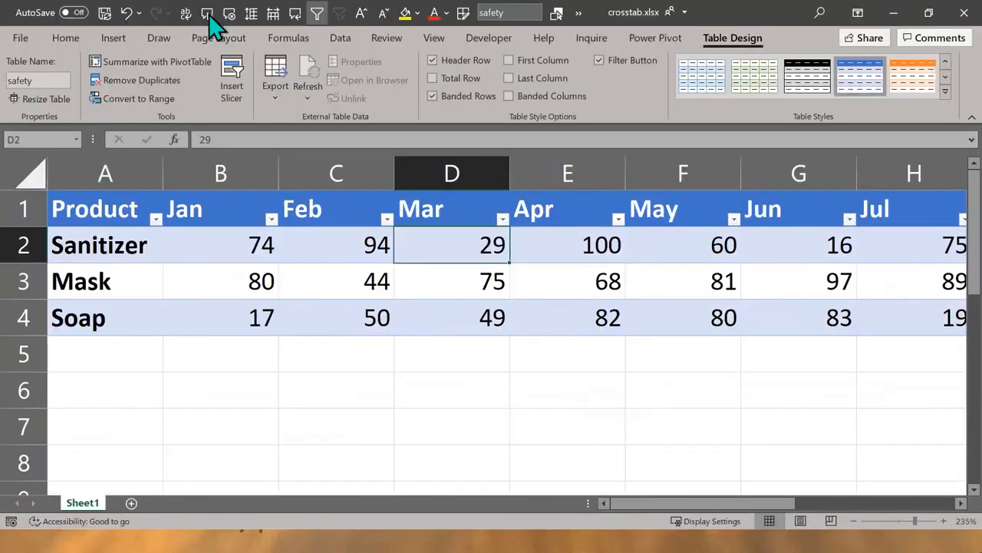
# Copy the Product, Jan and Feb data in A1:C4 of crosstab.xlsx and paste it at B12
pyautogui.moveTo(98, 208); pyautogui.dragTo(363, 307)
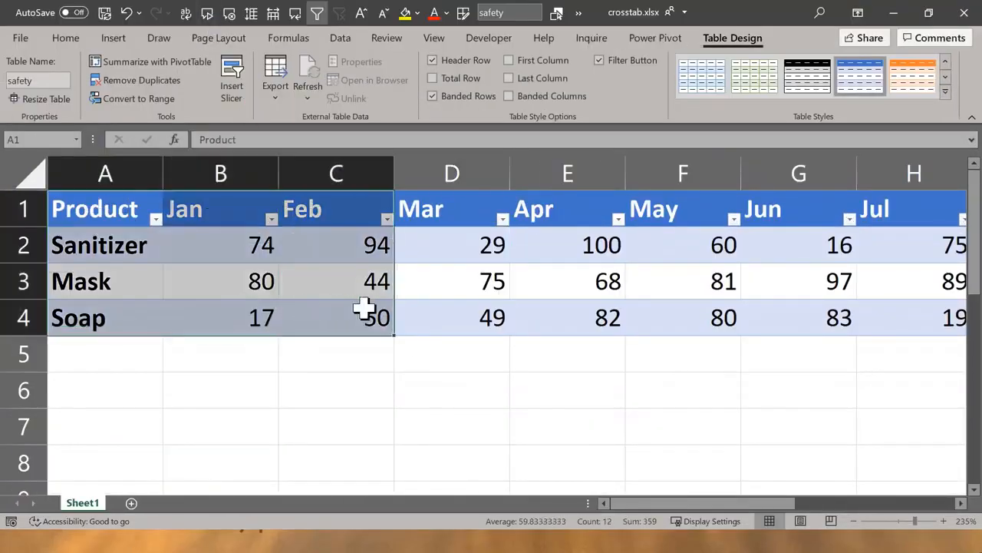
pyautogui.hotkey('ctrl', 'c')
pyautogui.click(266, 387)
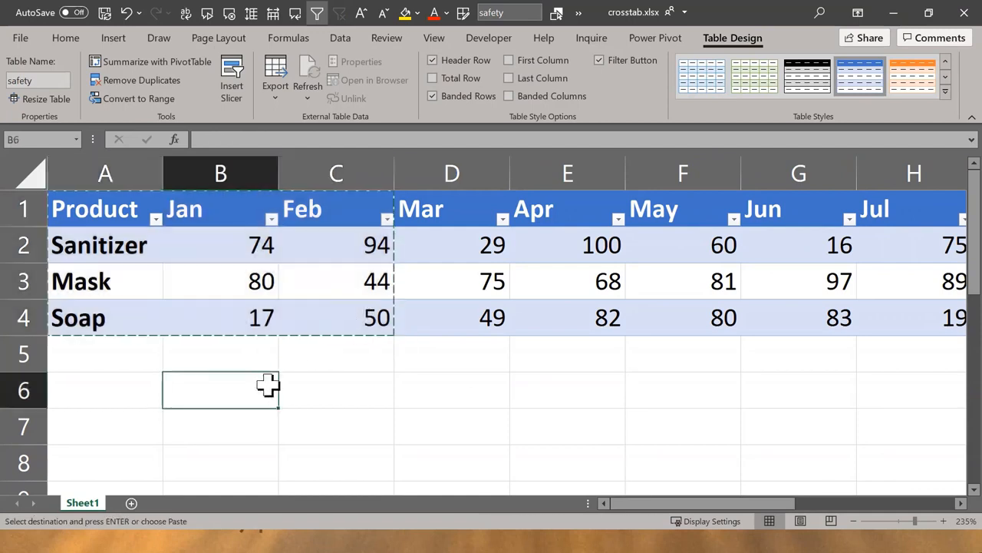
pyautogui.scroll(-3, 268, 384)
pyautogui.click(204, 270)
pyautogui.hotkey('ctrl', 'v')
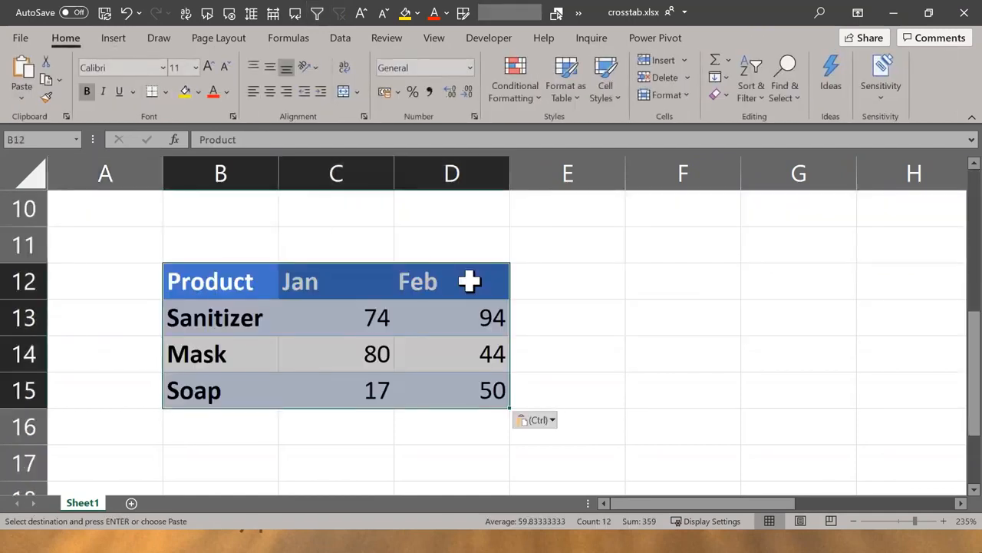
# Clear all formatting from the pasted block B12:D15
pyautogui.hotkey('alt', 'e')
pyautogui.press('a')
pyautogui.press('f')
pyautogui.click(468, 340)
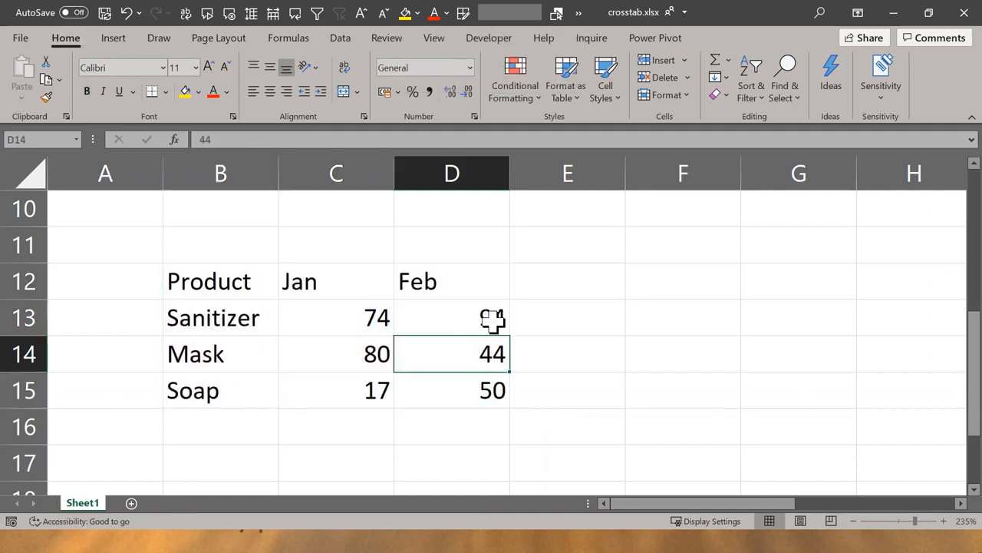
# Convert the range B12:D15 into a table with headers
pyautogui.moveTo(221, 292); pyautogui.dragTo(445, 384)
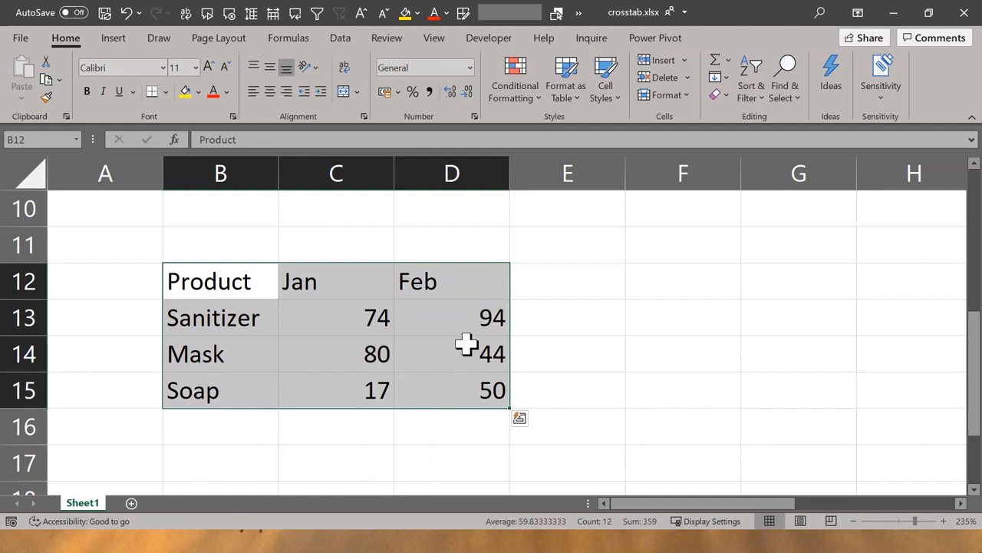
pyautogui.click(108, 40)
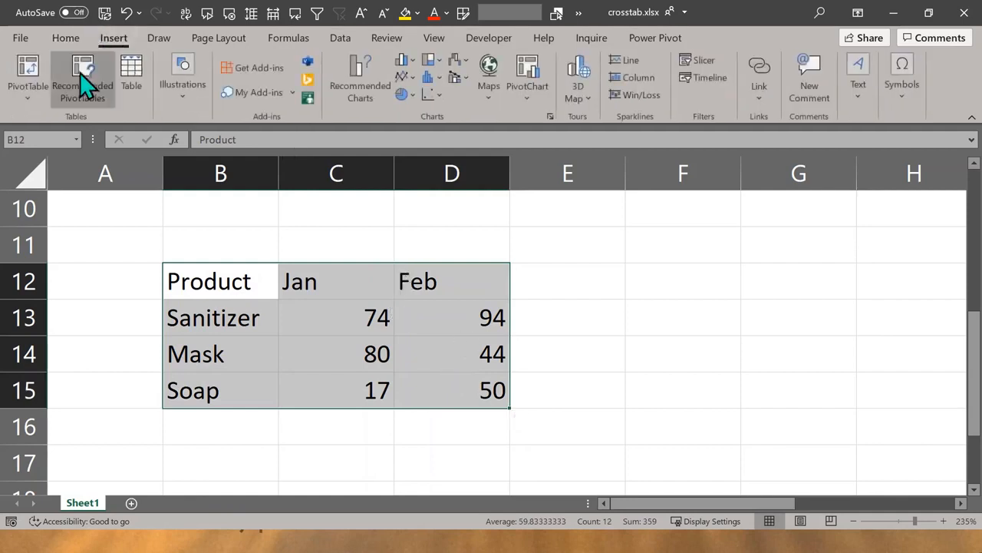
pyautogui.click(132, 86)
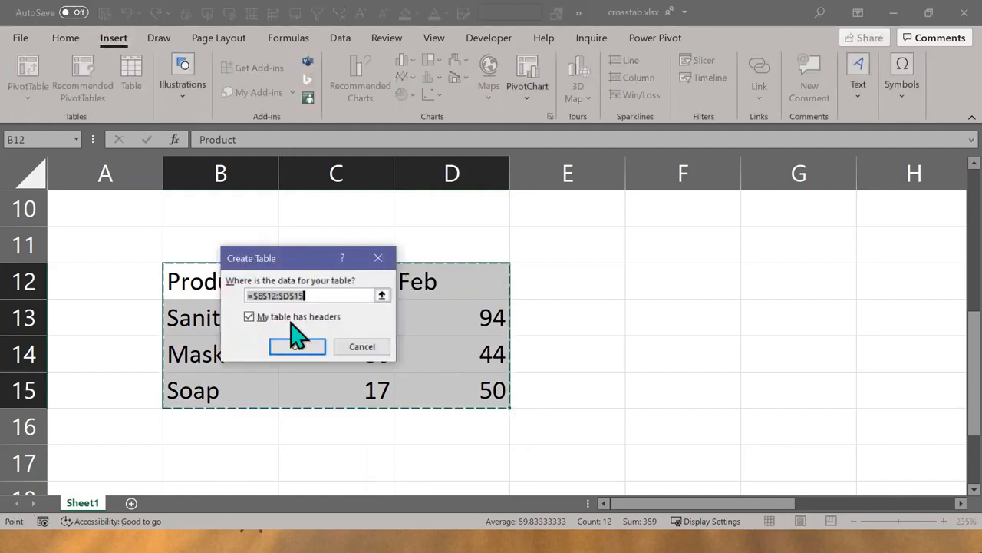
pyautogui.moveTo(306, 261); pyautogui.dragTo(764, 238)
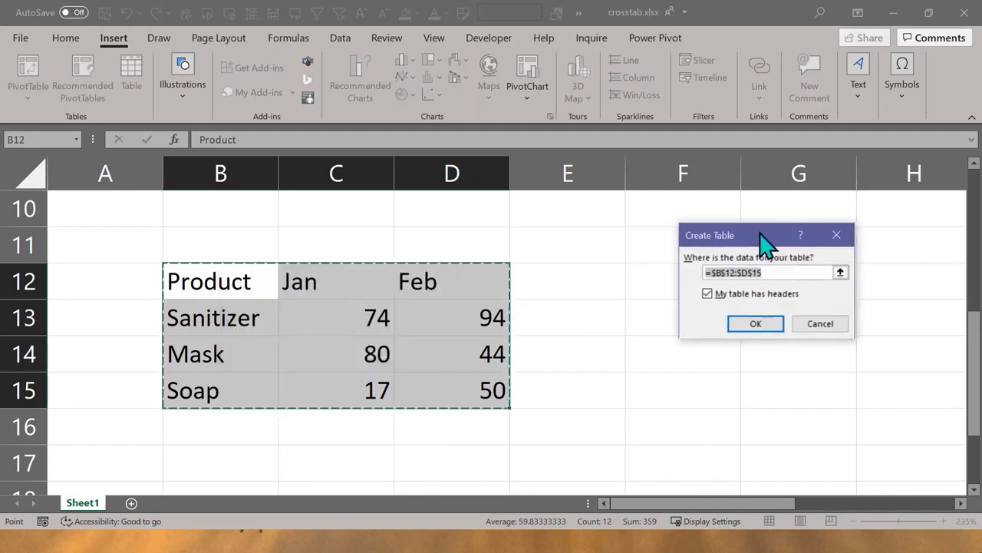
pyautogui.click(755, 325)
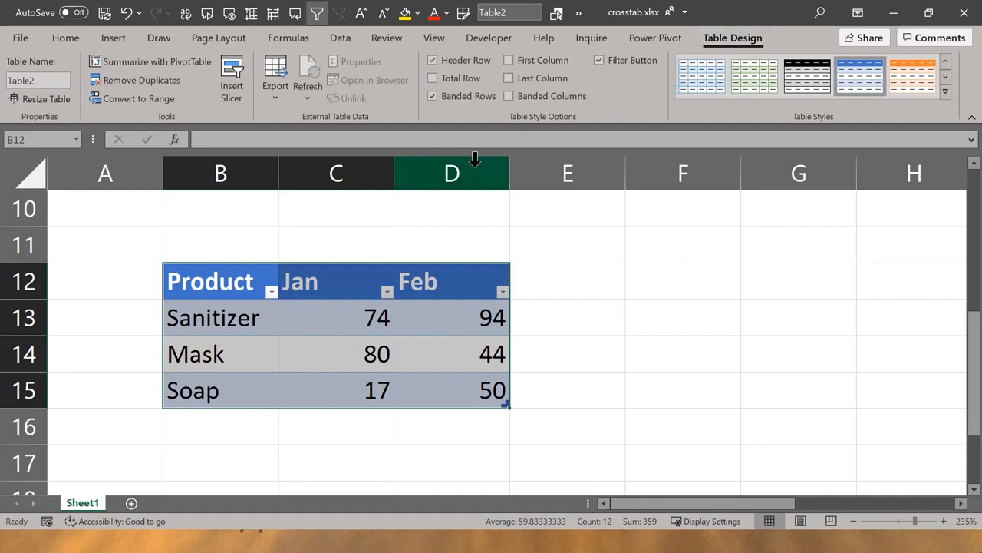
# Check the new table's name and go back to the original product table at the top of the sheet
pyautogui.click(41, 80)
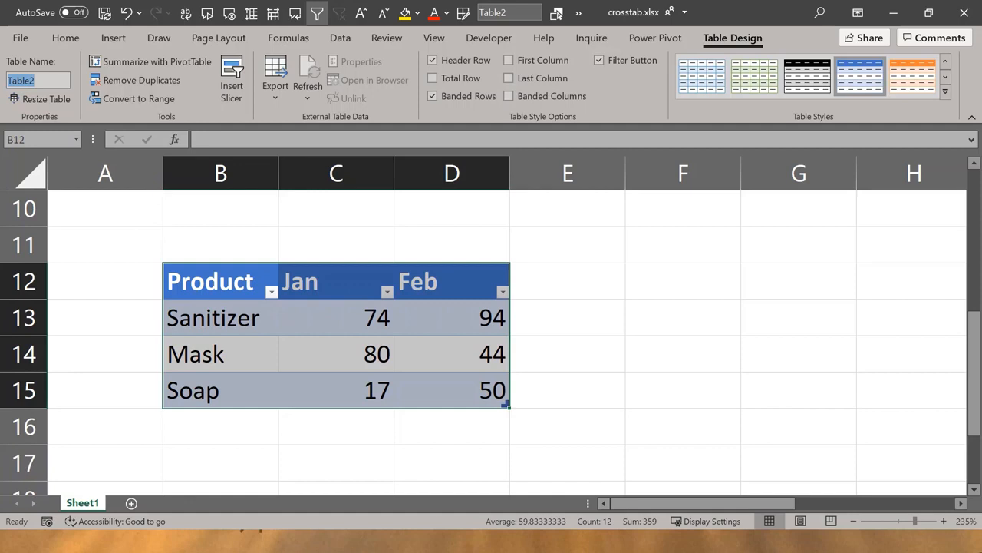
pyautogui.click(439, 325)
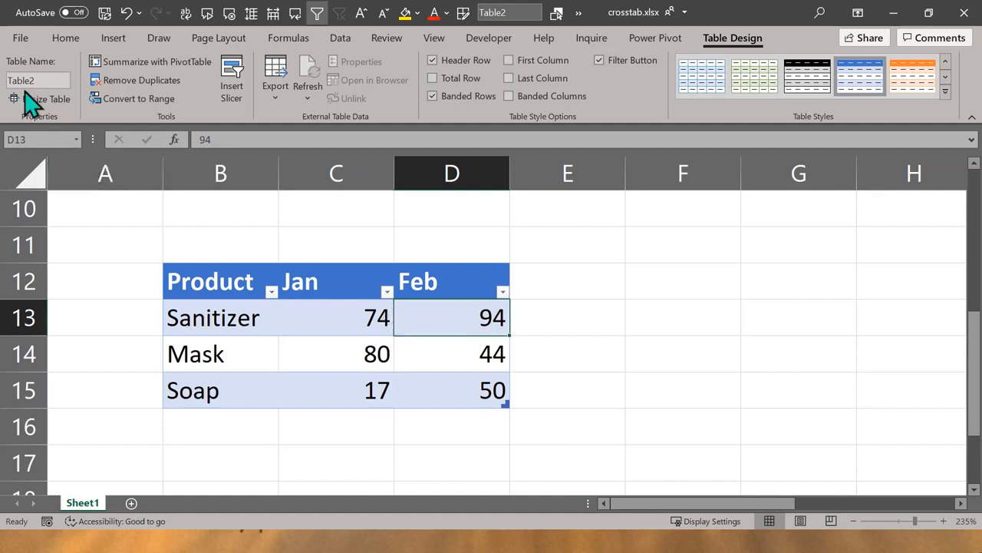
pyautogui.scroll(3, 363, 373)
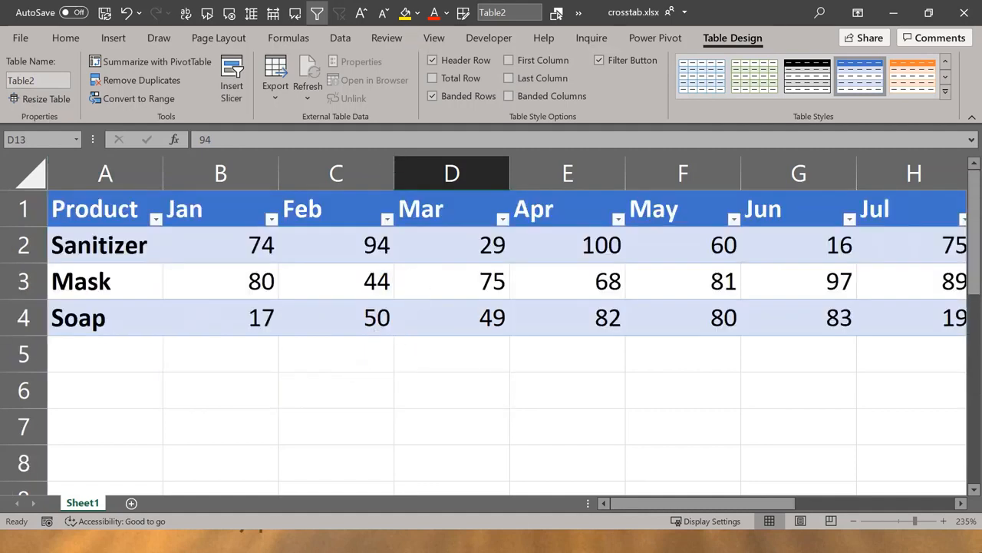
pyautogui.hotkey('ctrl', 'F12')
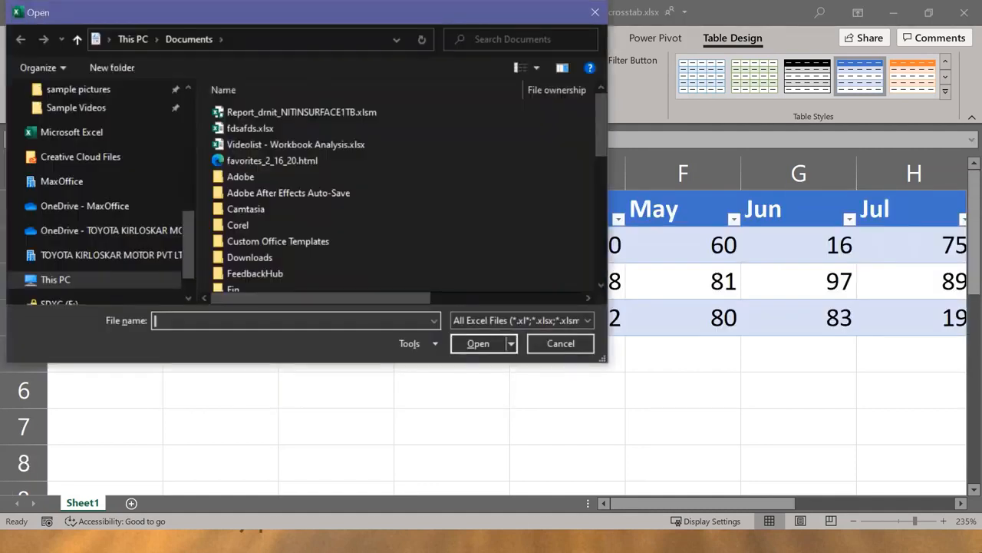
pyautogui.click(549, 345)
pyautogui.click(413, 382)
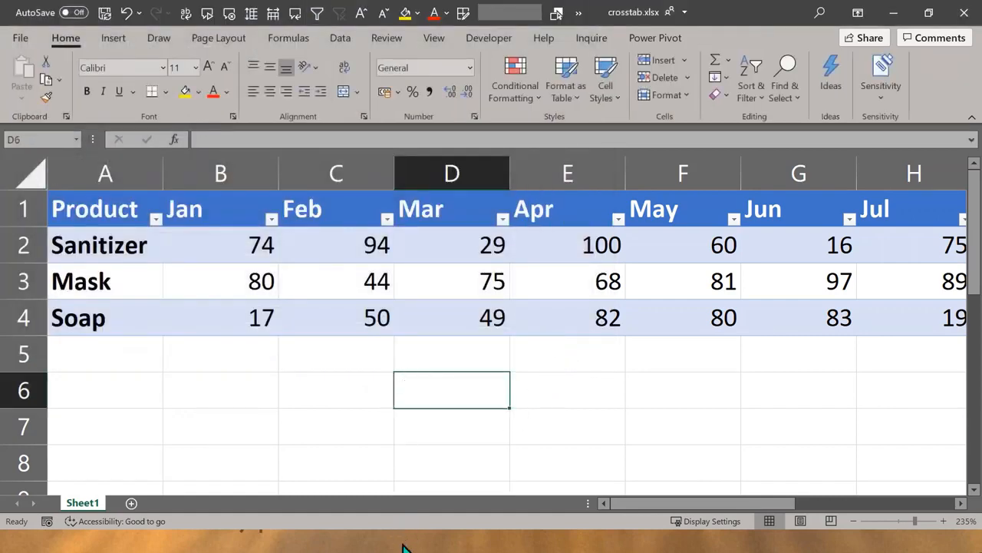
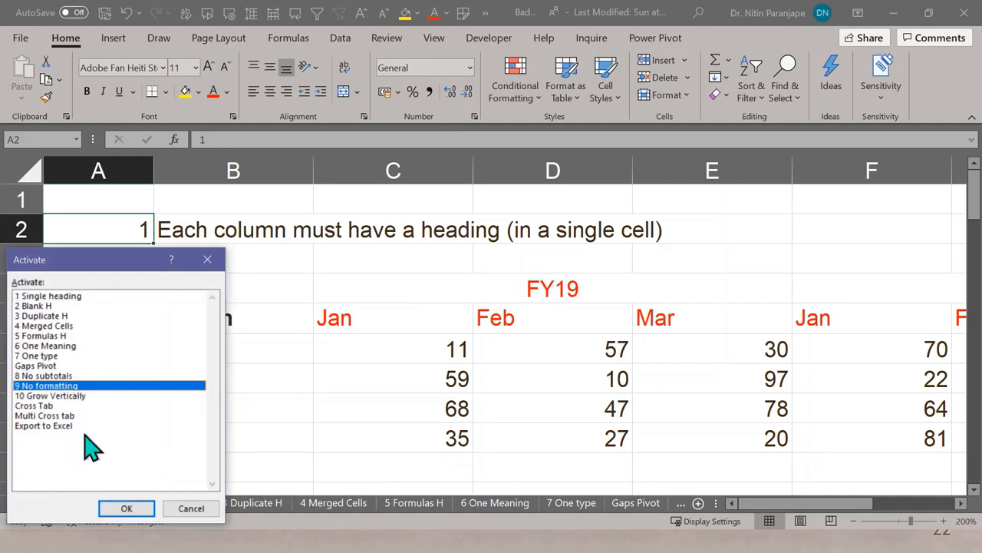
# Go to the "9 No formatting" sheet in the bad data examples workbook
pyautogui.click(127, 508)
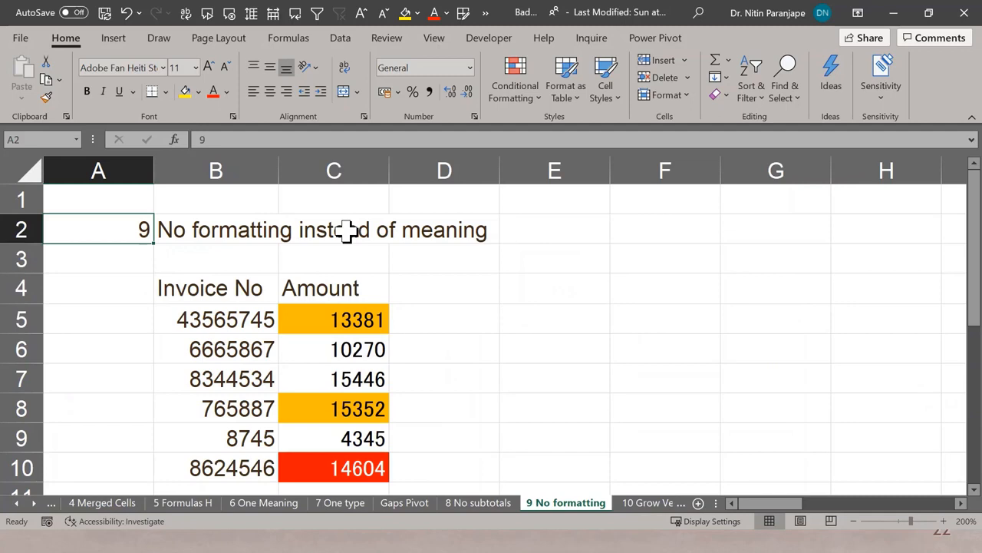
pyautogui.hotkey('alt', 'Tab')
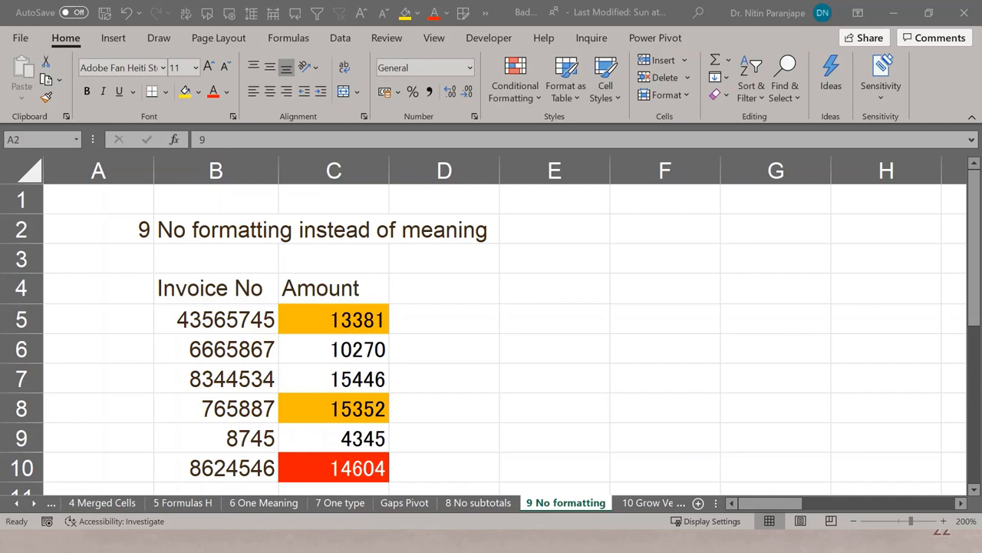
pyautogui.click(356, 311)
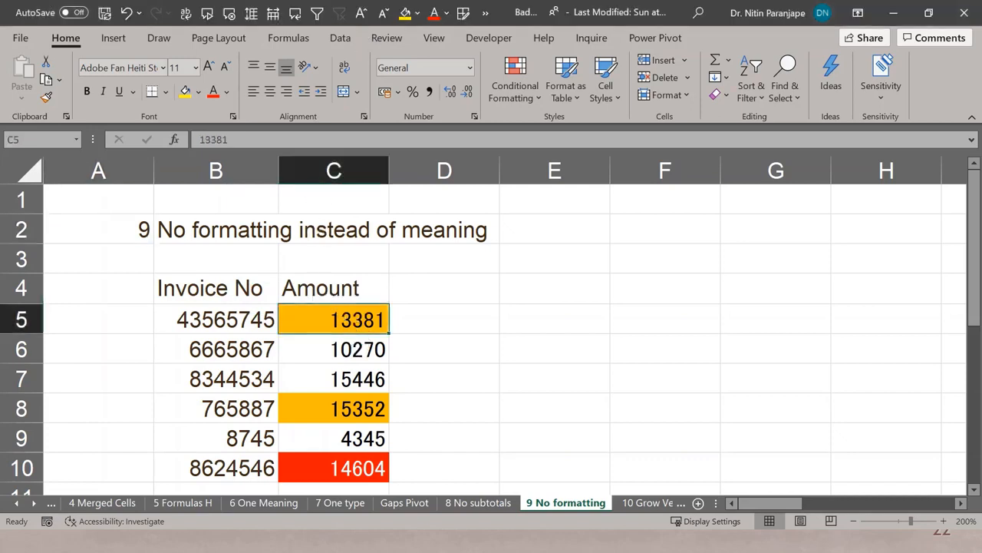
pyautogui.hotkey('alt', 'Tab')
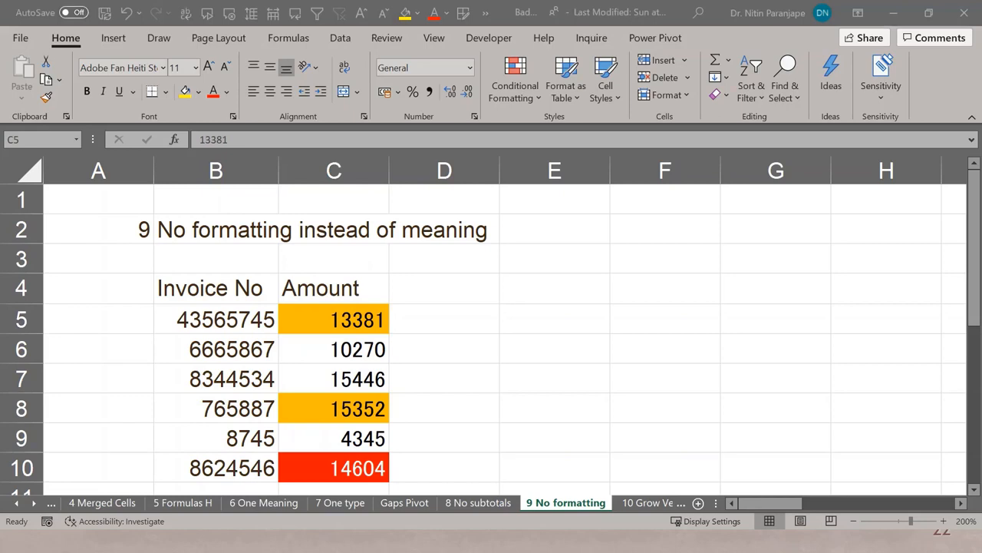
# Move across row 4 to the invoice table in N4:P10 and examine its separate Status column
pyautogui.click(407, 292)
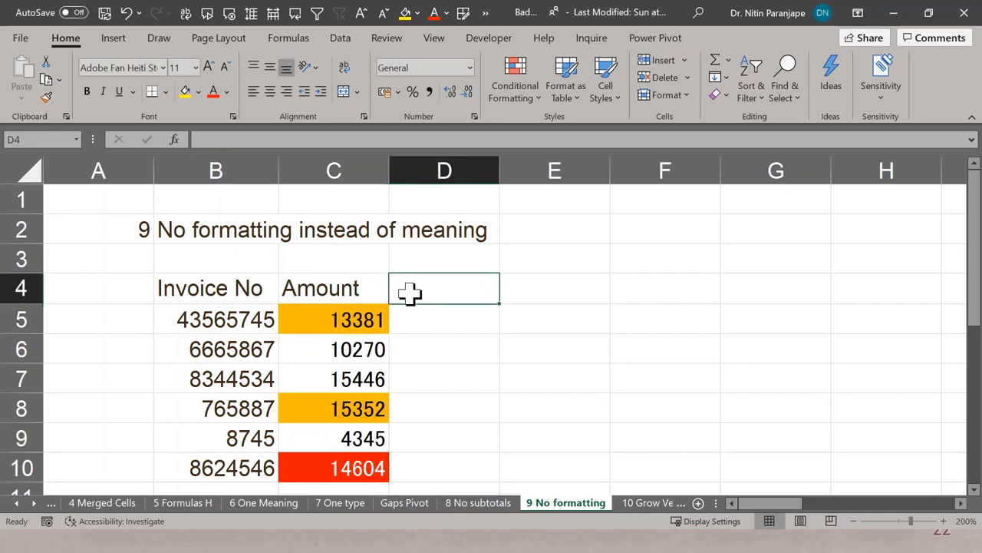
pyautogui.press('Right')
pyautogui.press('Right')
pyautogui.press('Right')
pyautogui.press('Right')
pyautogui.press('Right')
pyautogui.press('Right')
pyautogui.press('Right')
pyautogui.press('Right')
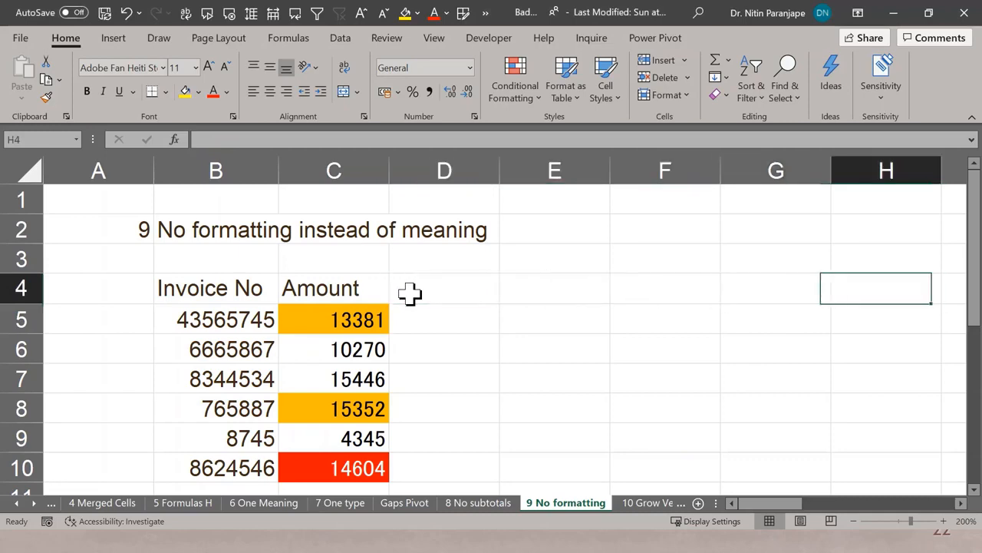
pyautogui.press('Right')
pyautogui.press('Right')
pyautogui.press('Right')
pyautogui.press('Right')
pyautogui.press('Right')
pyautogui.press('Right')
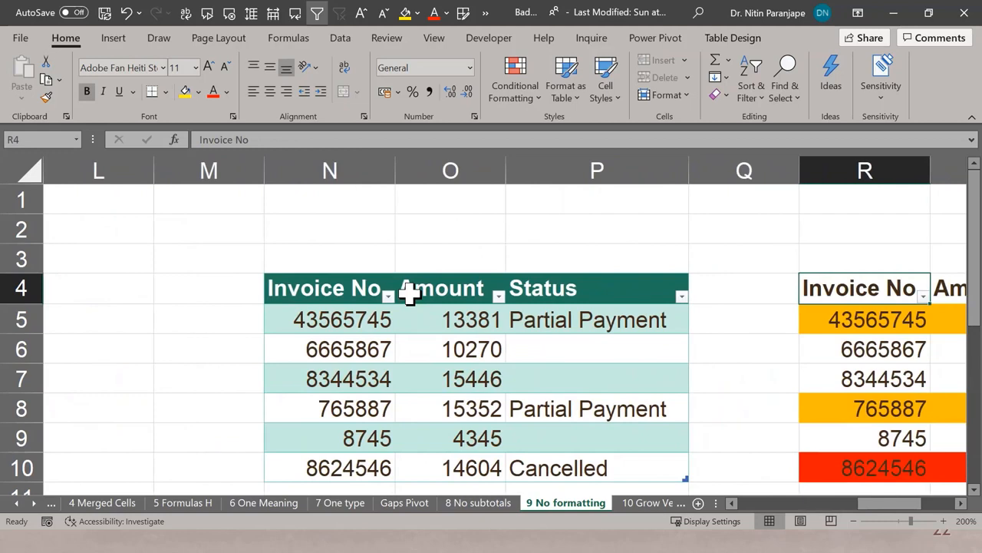
pyautogui.press('Left')
pyautogui.press('Left')
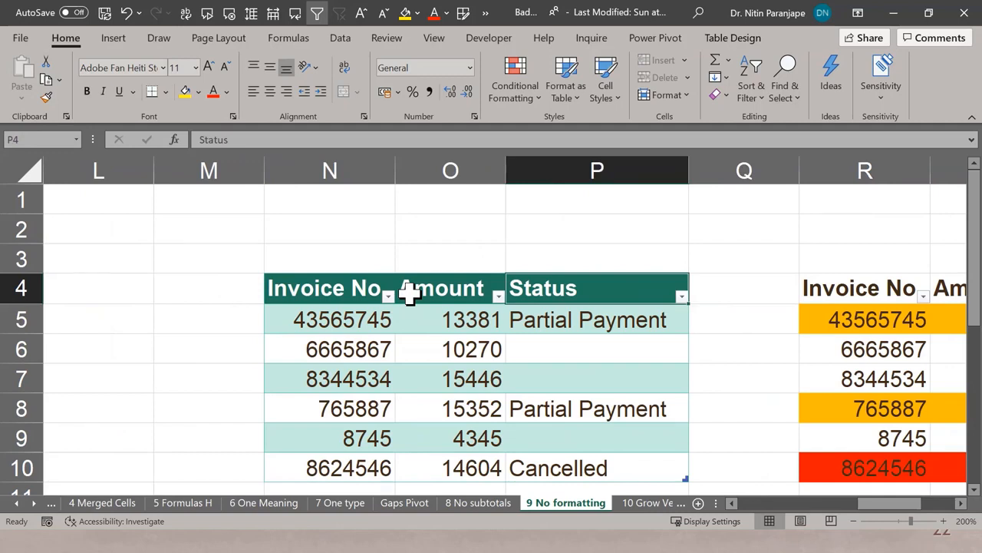
# Examine the neighbouring invoice table in R4:T10, where row colours accompany the Status values
pyautogui.press('Right')
pyautogui.press('Right')
pyautogui.press('Right')
pyautogui.press('Right')
pyautogui.press('Right')
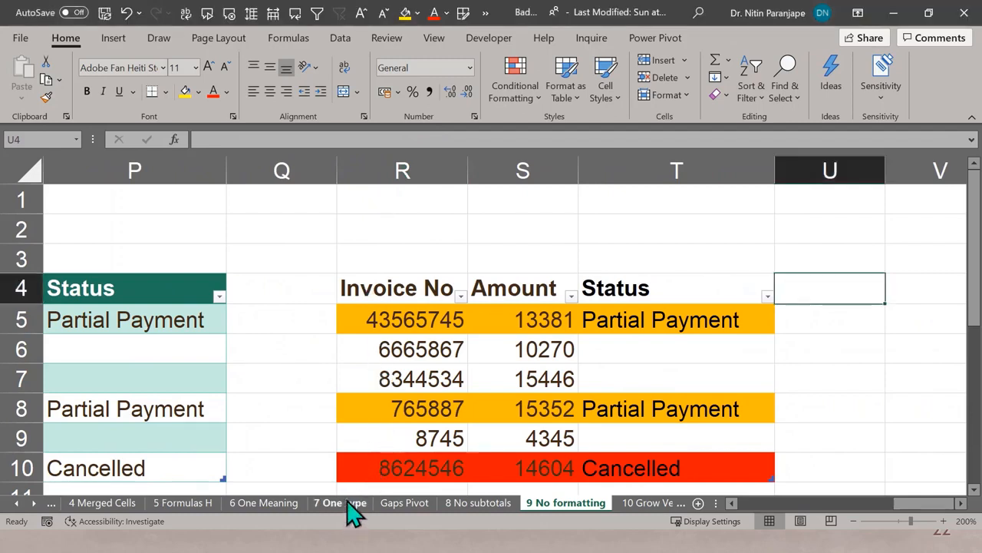
pyautogui.click(296, 240)
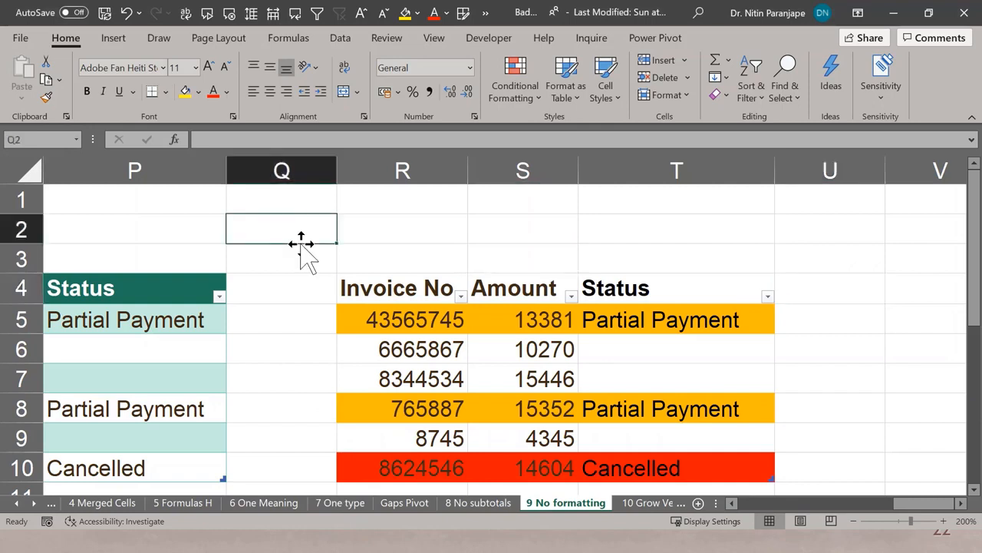
# Go to the "7 One type" sheet and examine the blank cells beneath the FY 19 year and its Jan and Feb months
pyautogui.click(342, 502)
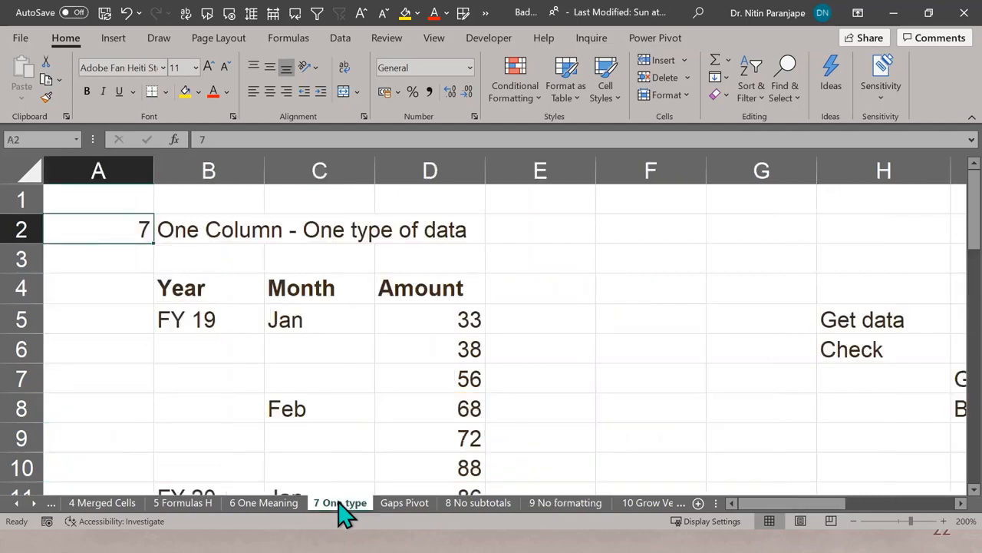
pyautogui.scroll(-1, 367, 343)
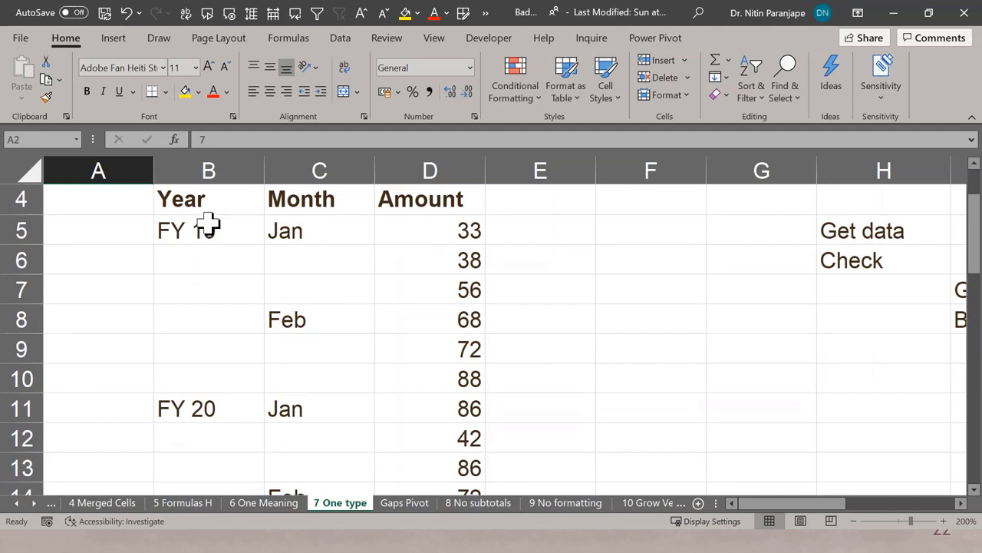
pyautogui.click(471, 241)
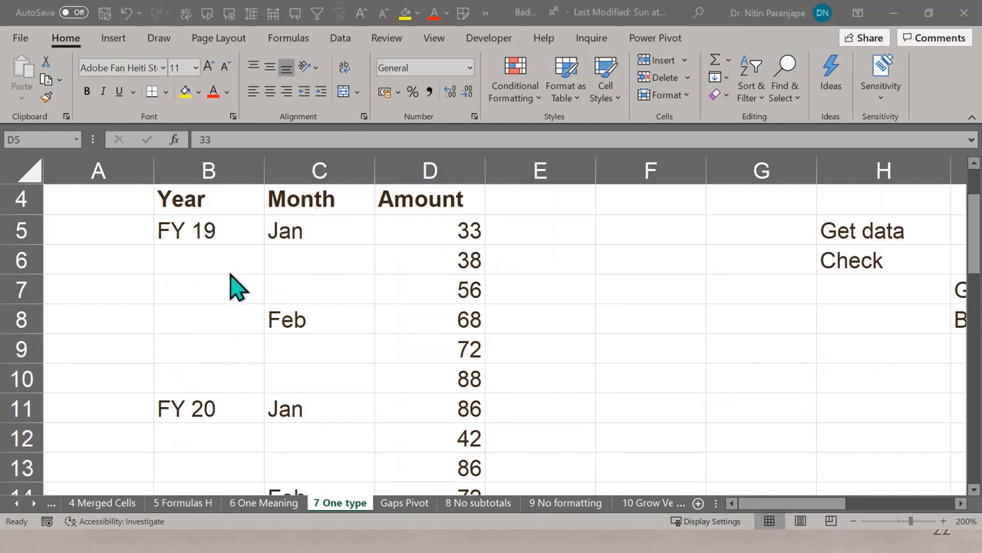
pyautogui.press('Escape')
pyautogui.click(220, 230)
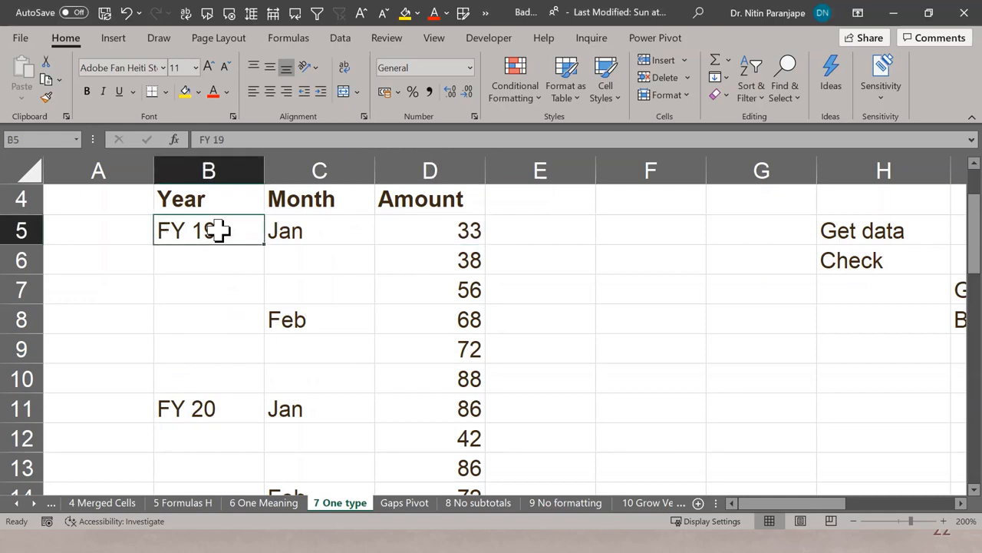
pyautogui.click(220, 264)
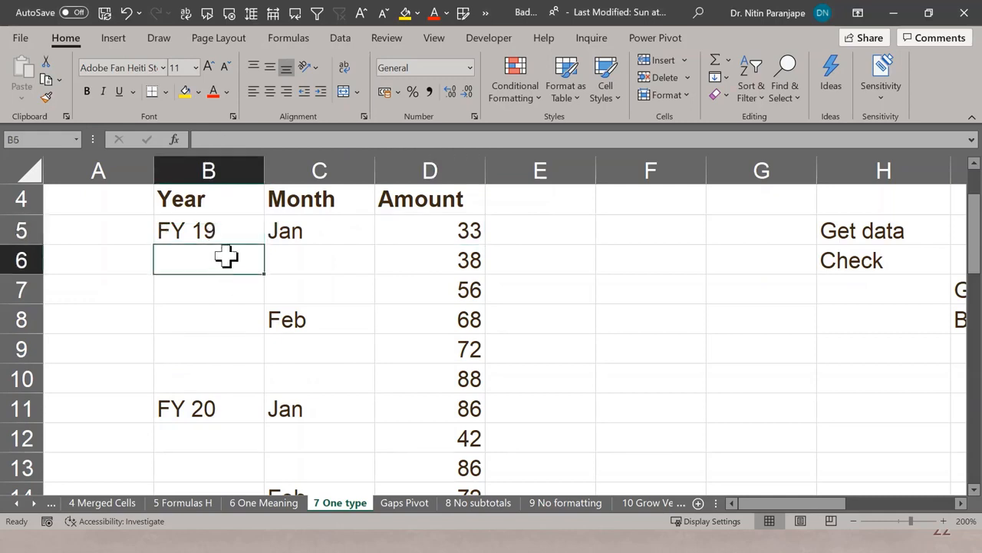
pyautogui.click(223, 230)
pyautogui.moveTo(222, 256); pyautogui.dragTo(222, 386)
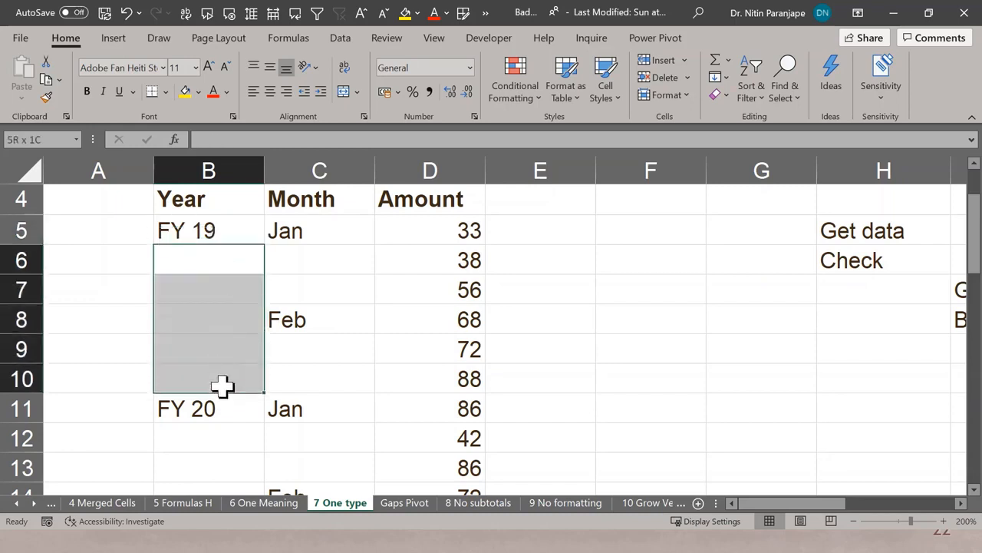
pyautogui.moveTo(288, 351); pyautogui.dragTo(291, 381)
pyautogui.moveTo(297, 253); pyautogui.dragTo(303, 294)
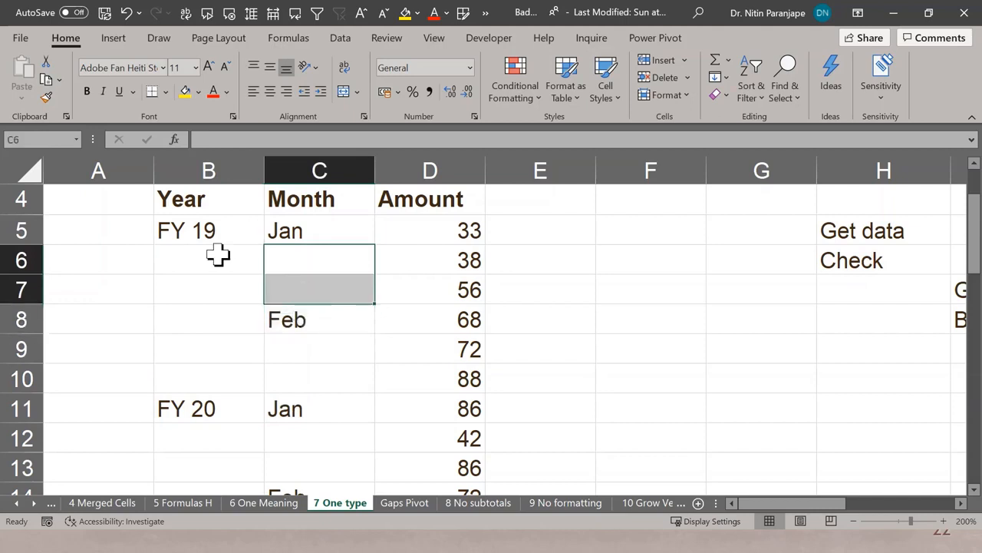
pyautogui.click(339, 258)
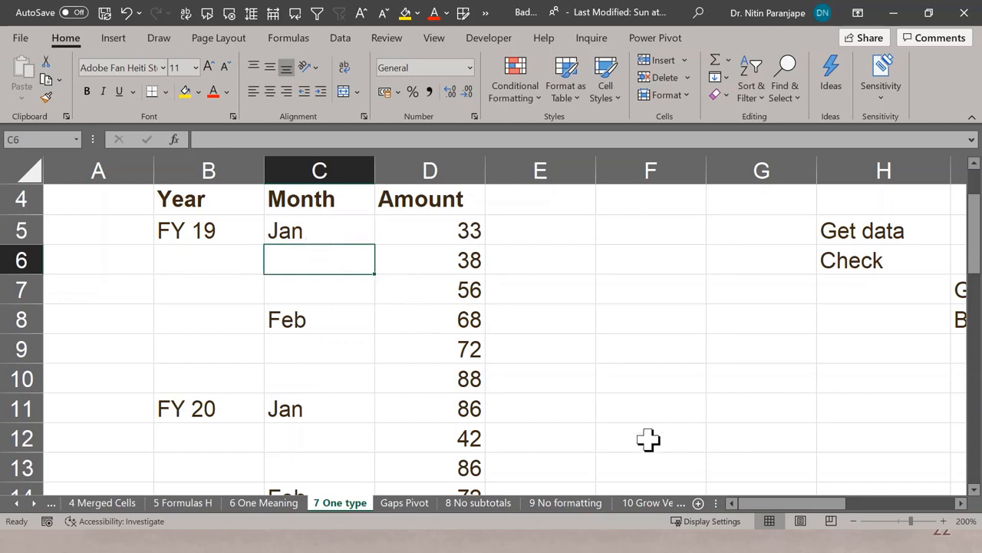
# Go to the "10 Grow Vertically" sheet and examine the Emp ID column and the numbered day headings running across row 4
pyautogui.click(645, 504)
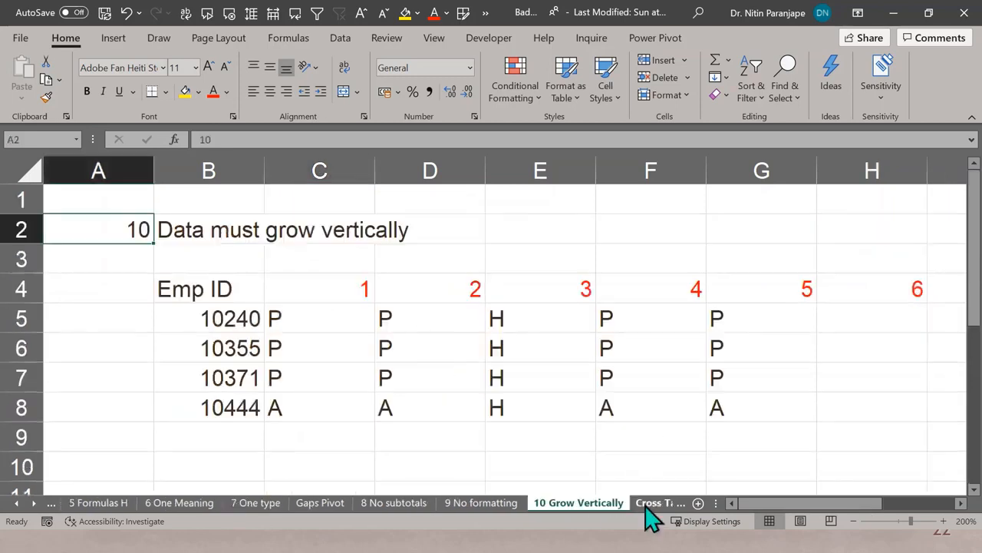
pyautogui.click(240, 288)
pyautogui.moveTo(240, 287); pyautogui.dragTo(230, 401)
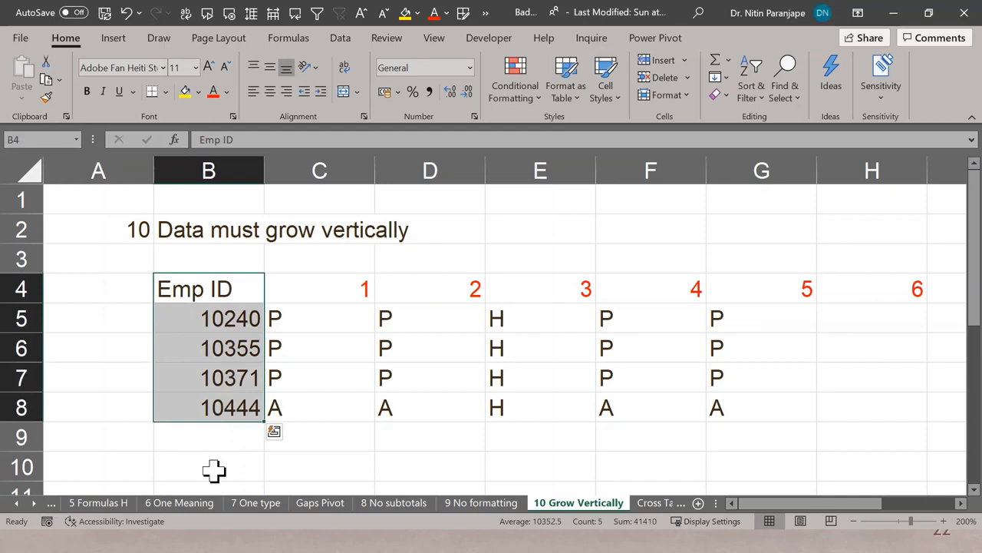
pyautogui.moveTo(338, 284); pyautogui.dragTo(737, 302)
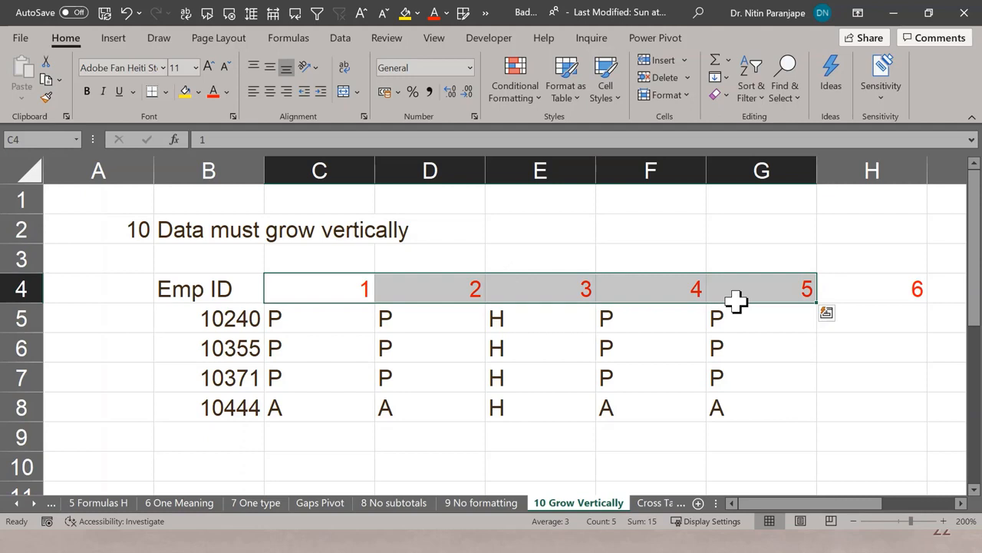
pyautogui.click(878, 289)
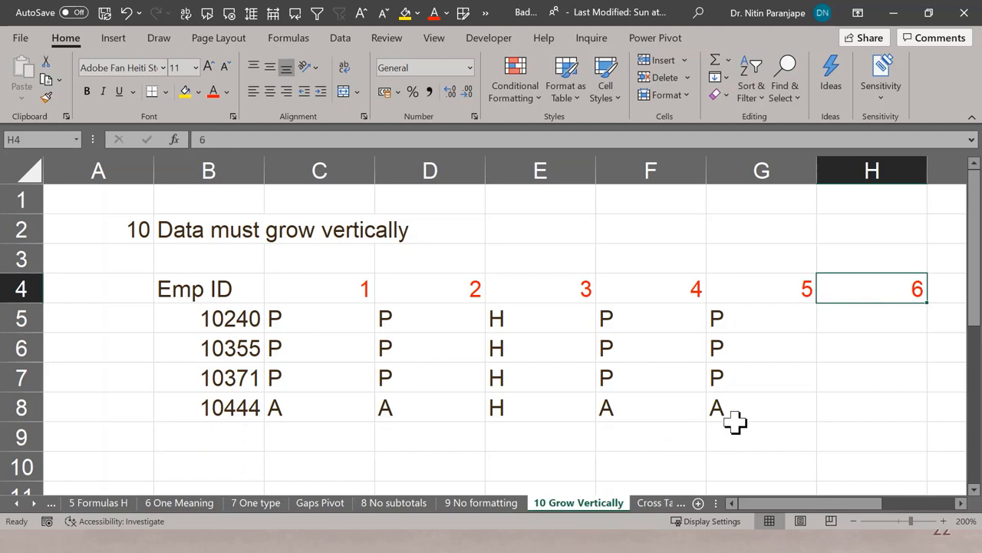
pyautogui.click(206, 284)
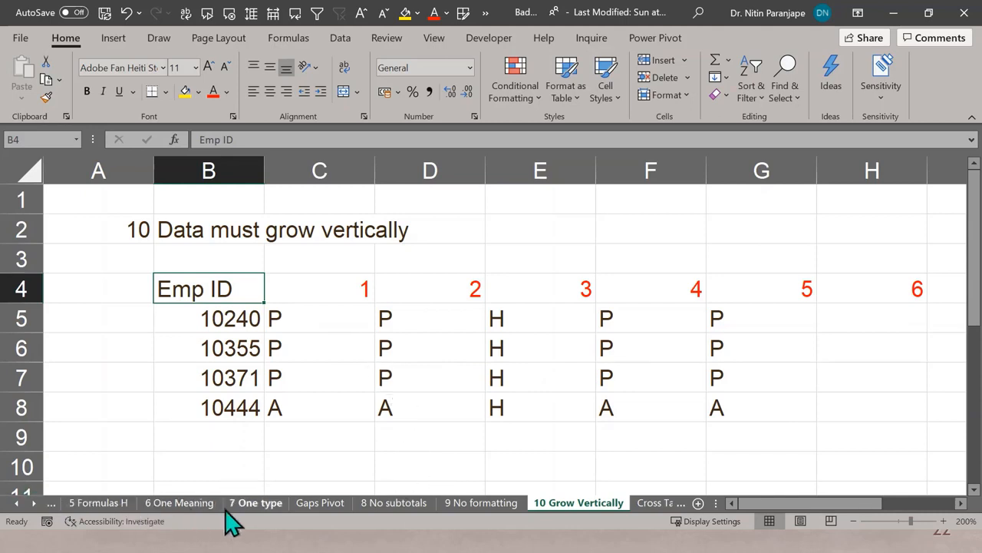
# Go to the "8 No subtotals" sheet and highlight the Total row beneath the shareholders fund entries
pyautogui.click(384, 502)
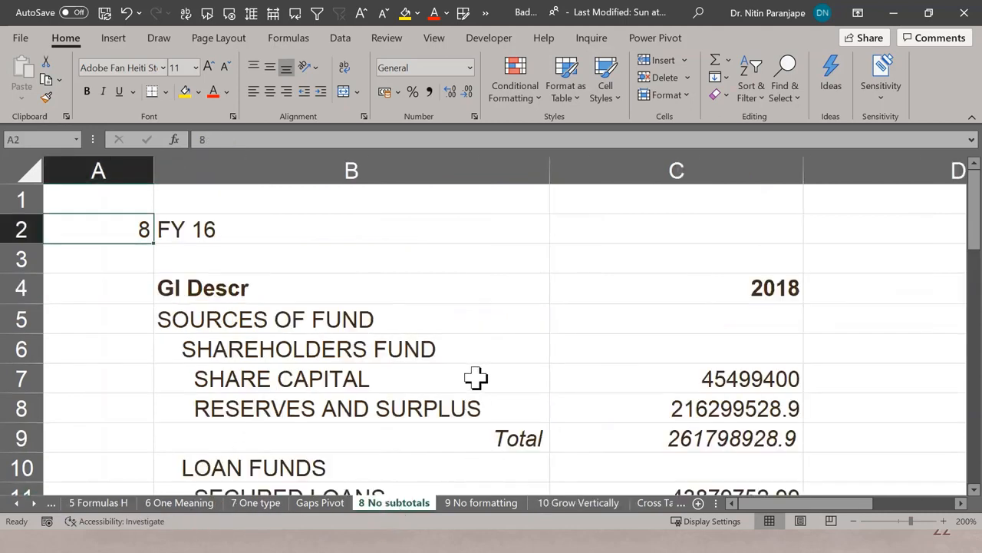
pyautogui.scroll(-1, 491, 367)
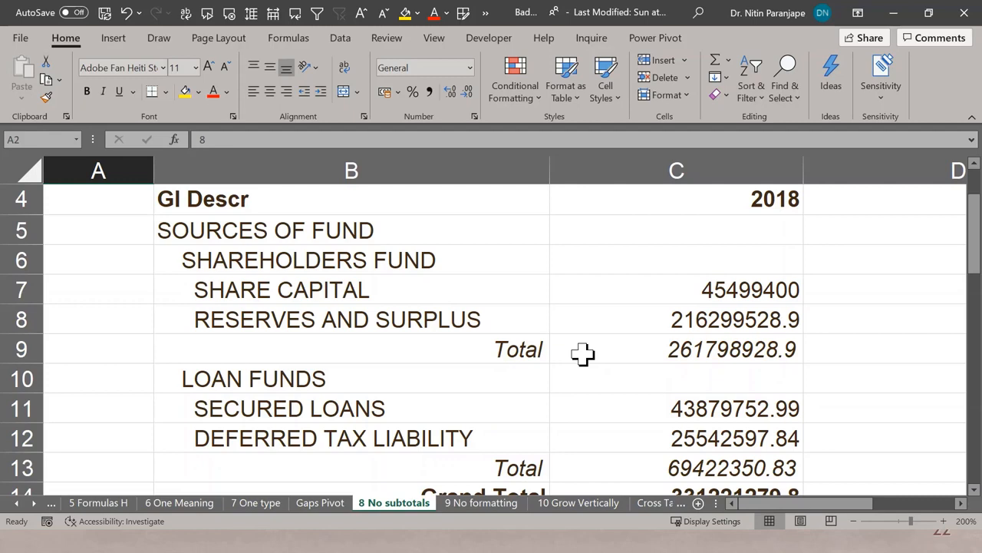
pyautogui.moveTo(473, 344); pyautogui.dragTo(783, 350)
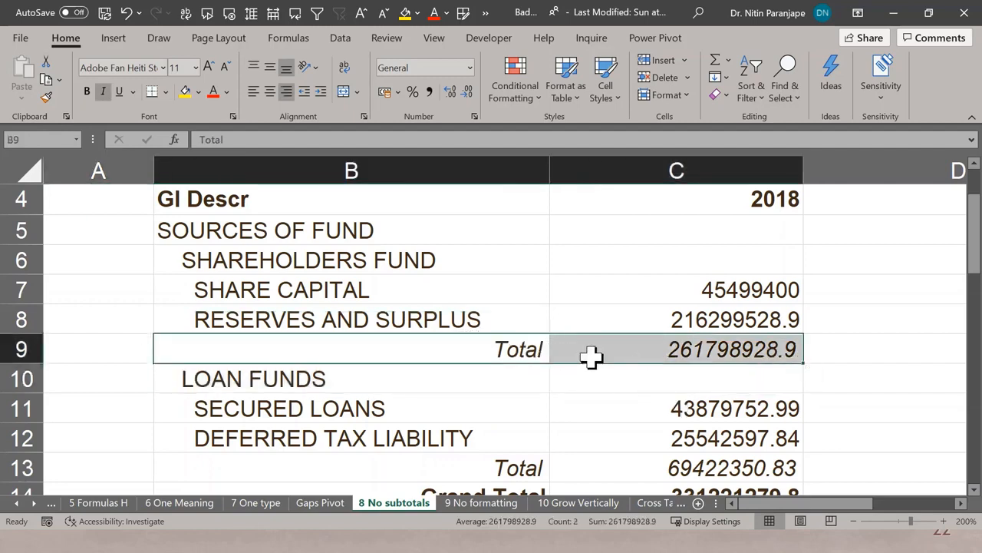
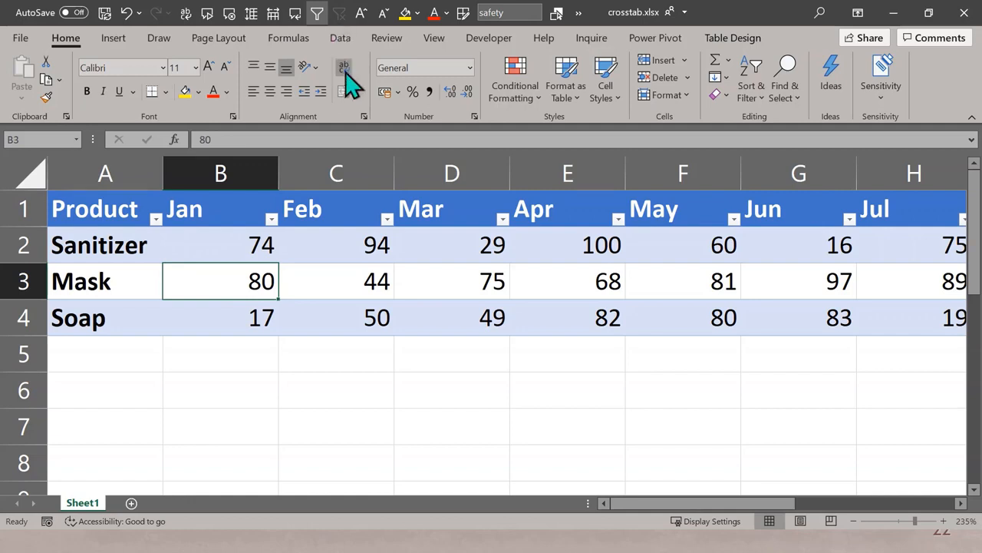
# In crosstab.xlsx, look up the Get Data option for importing from a workbook and close the list without importing
pyautogui.click(347, 38)
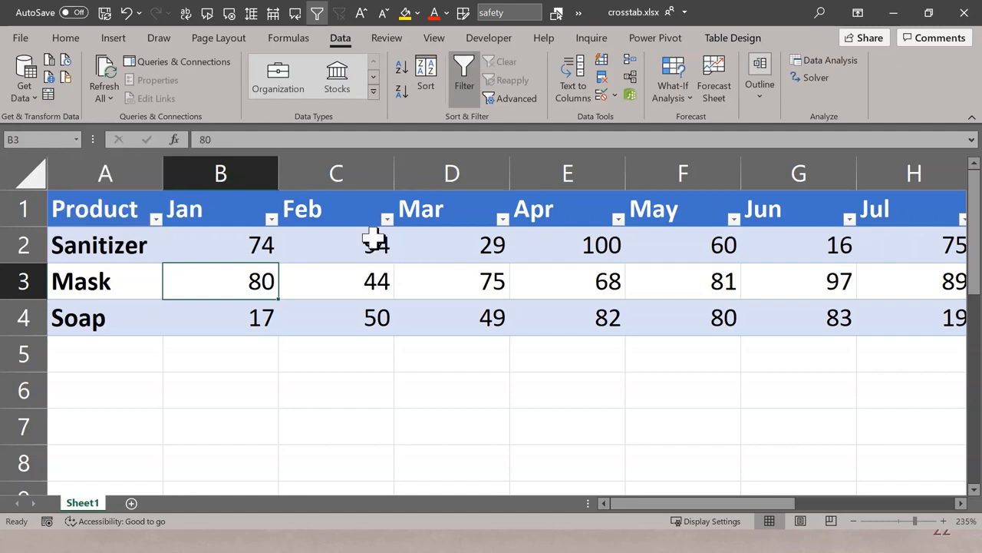
pyautogui.click(27, 92)
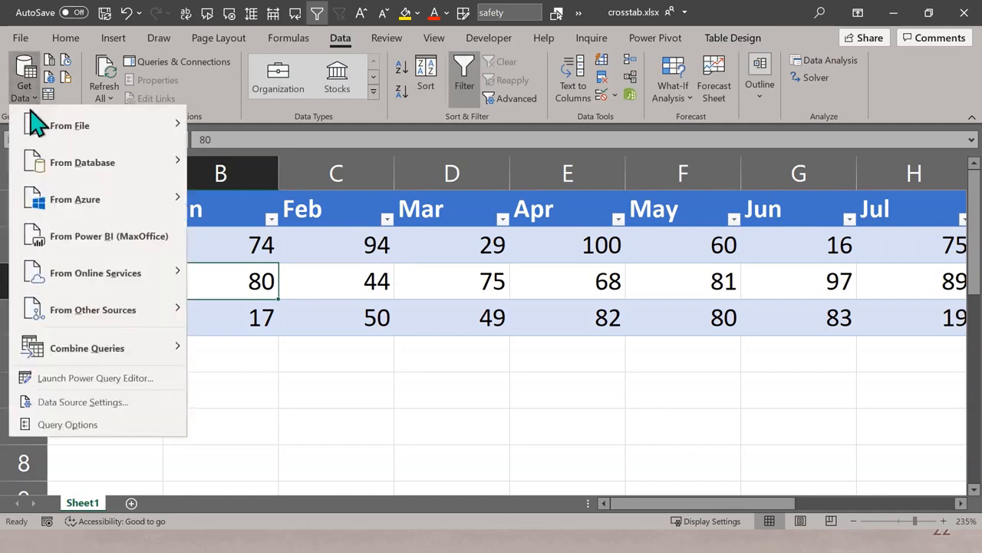
pyautogui.moveTo(47, 131)
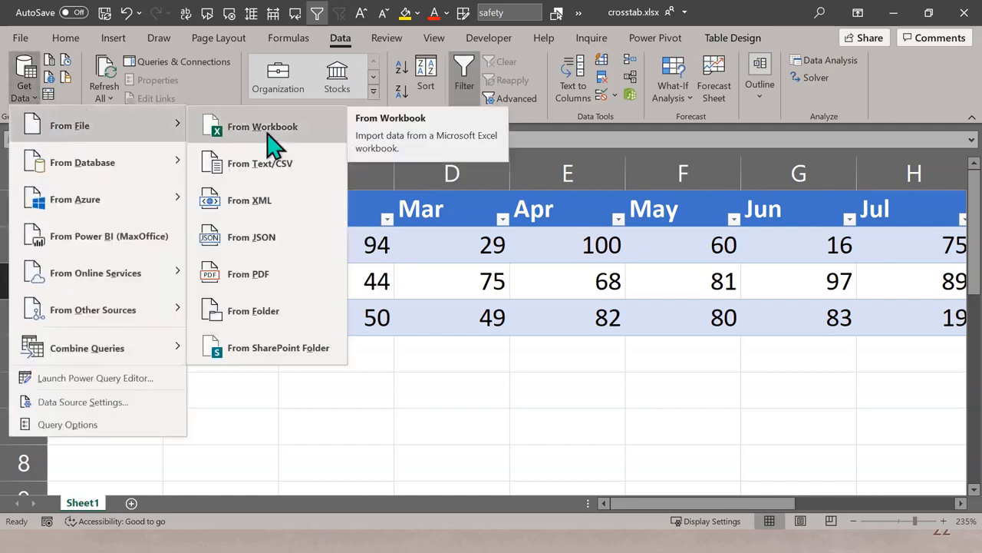
pyautogui.click(453, 258)
# Check the name of the monthly product table in its design settings
pyautogui.click(452, 248)
pyautogui.click(706, 39)
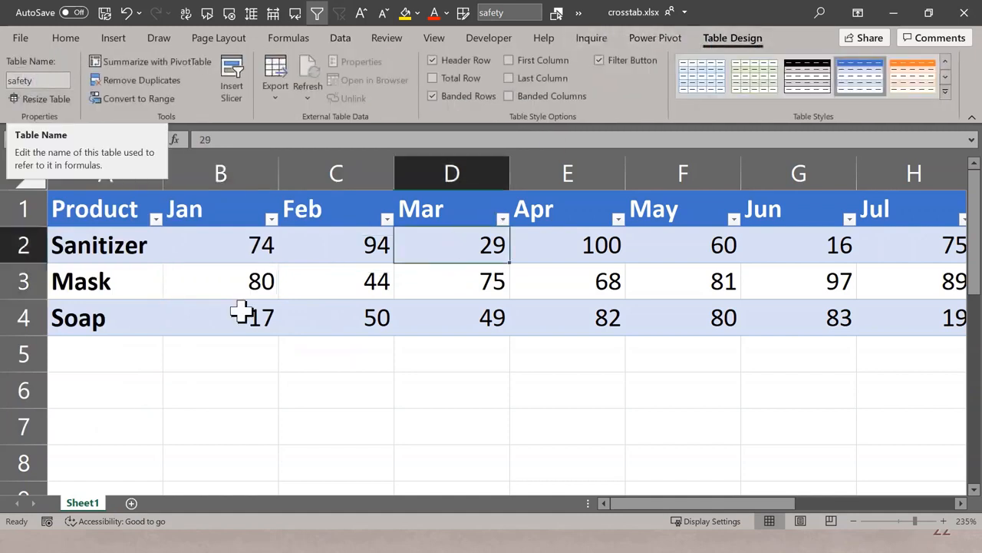
pyautogui.click(252, 378)
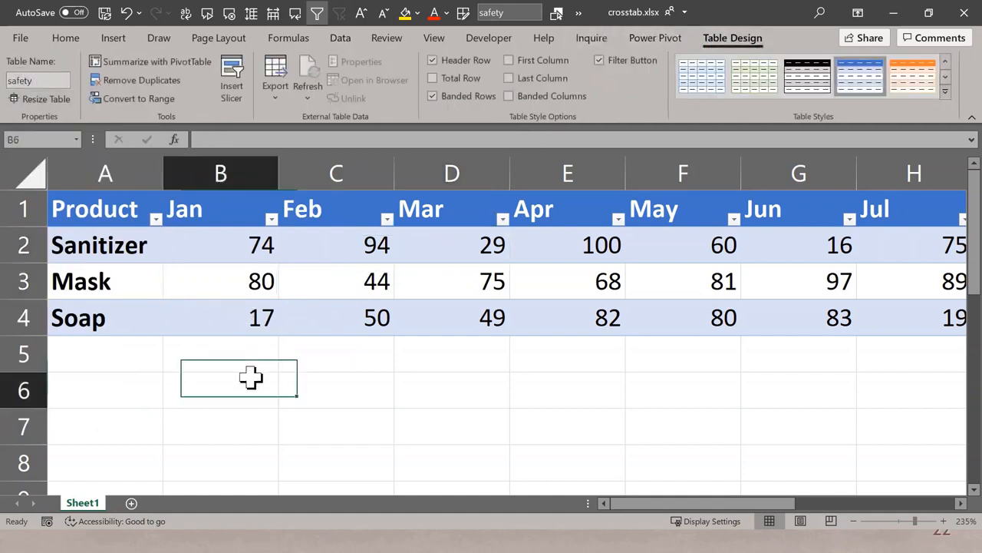
pyautogui.click(226, 314)
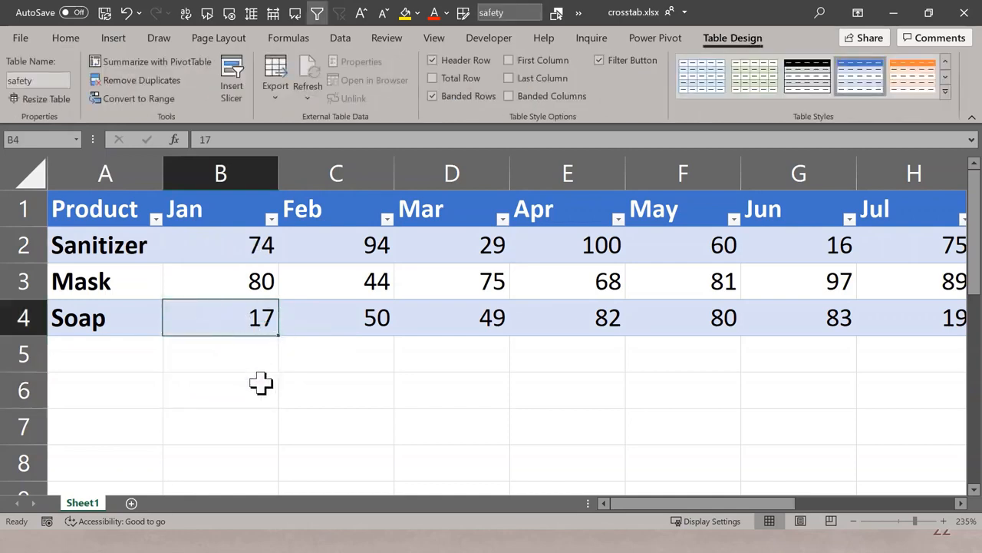
# Create a new blank workbook, then return to crosstab.xlsx and close it with its changes saved
pyautogui.hotkey('ctrl', 'n')
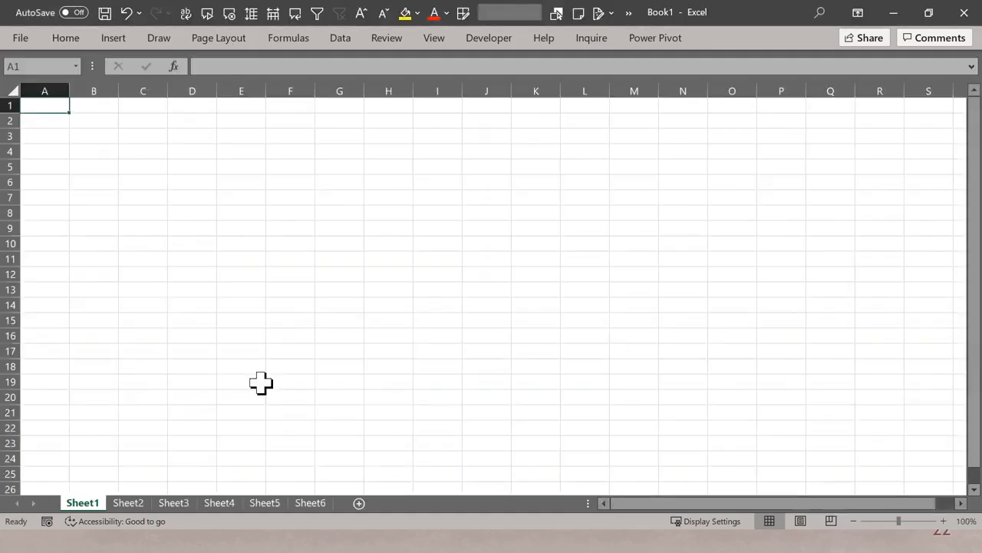
pyautogui.hotkey('alt', 'w')
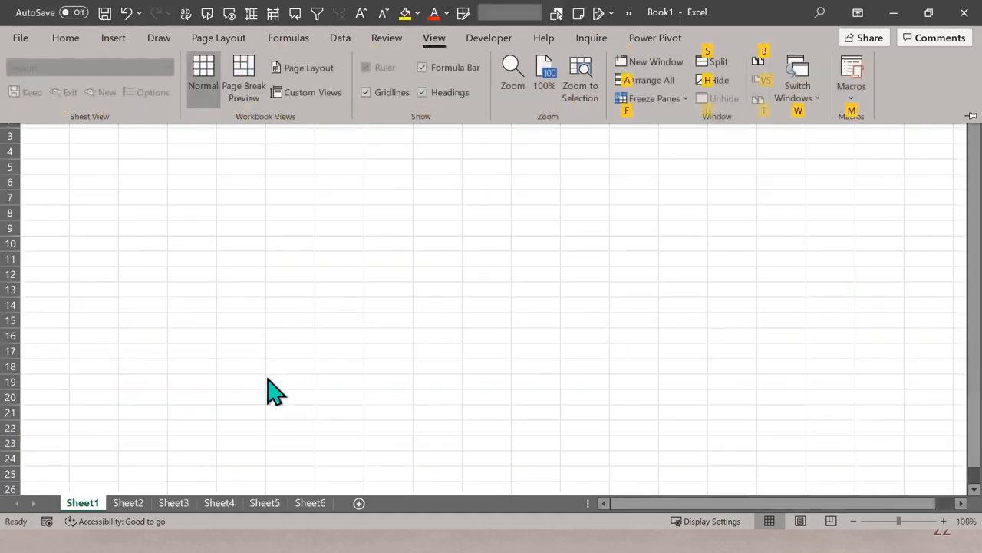
pyautogui.press('w')
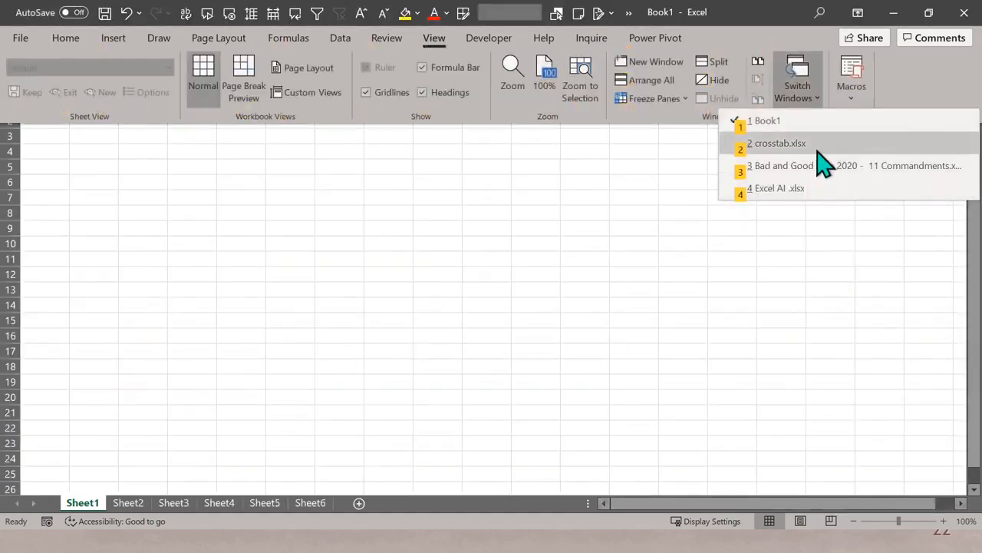
pyautogui.press('2')
pyautogui.hotkey('alt', 'f')
pyautogui.press('c')
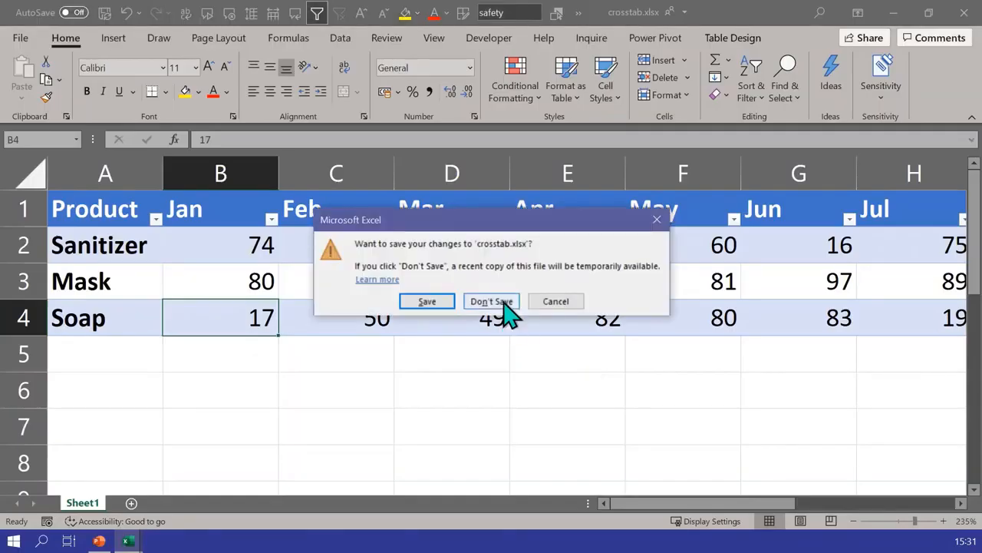
pyautogui.click(443, 304)
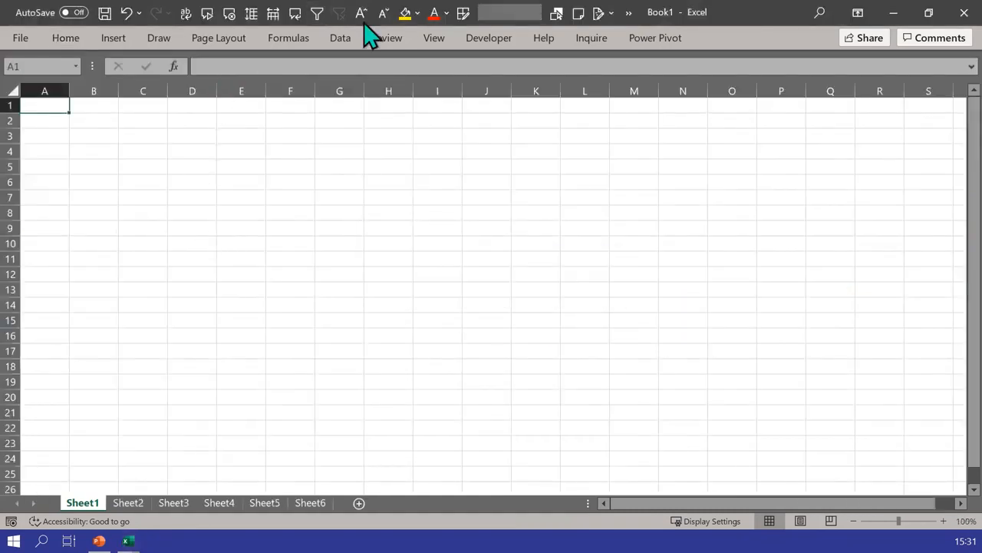
# In the new workbook, start a Get Data import from a workbook file and choose crosstab.xlsx as the source
pyautogui.click(343, 39)
pyautogui.click(24, 86)
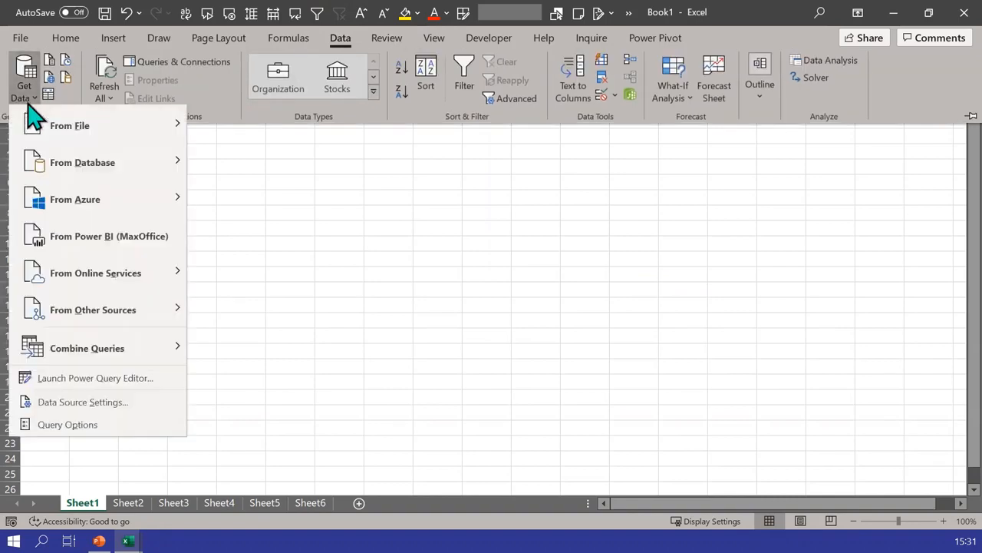
pyautogui.moveTo(170, 128)
pyautogui.click(231, 127)
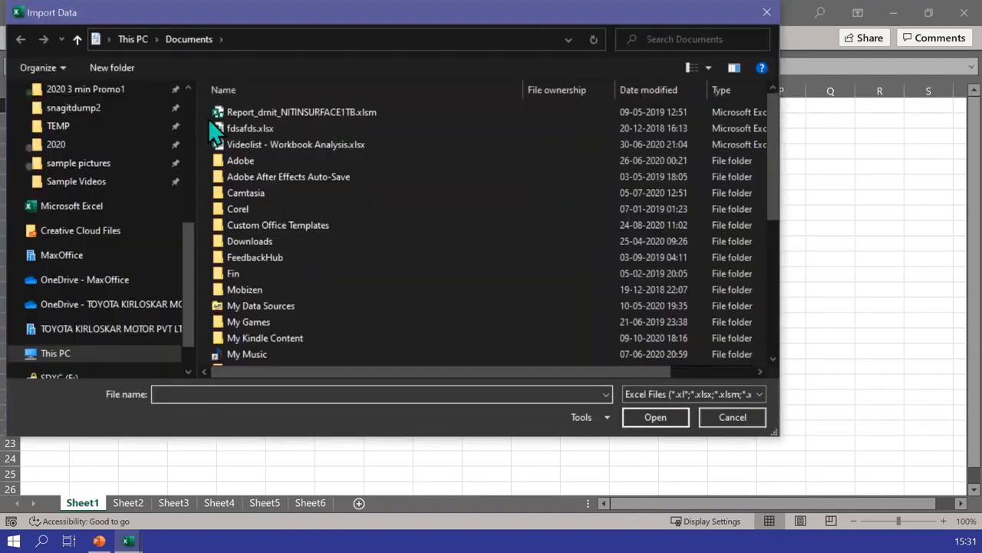
pyautogui.scroll(1, 118, 138)
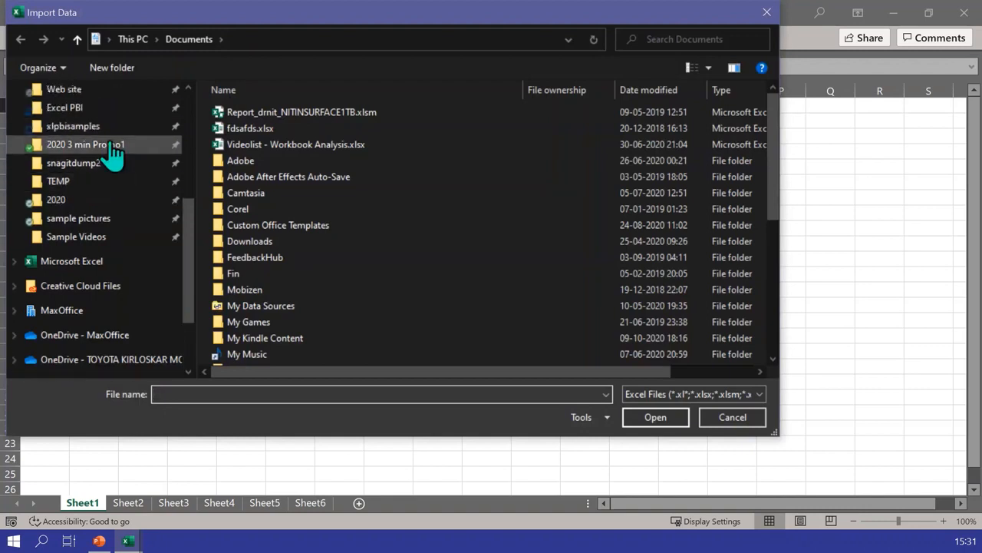
pyautogui.click(109, 132)
pyautogui.doubleClick(278, 143)
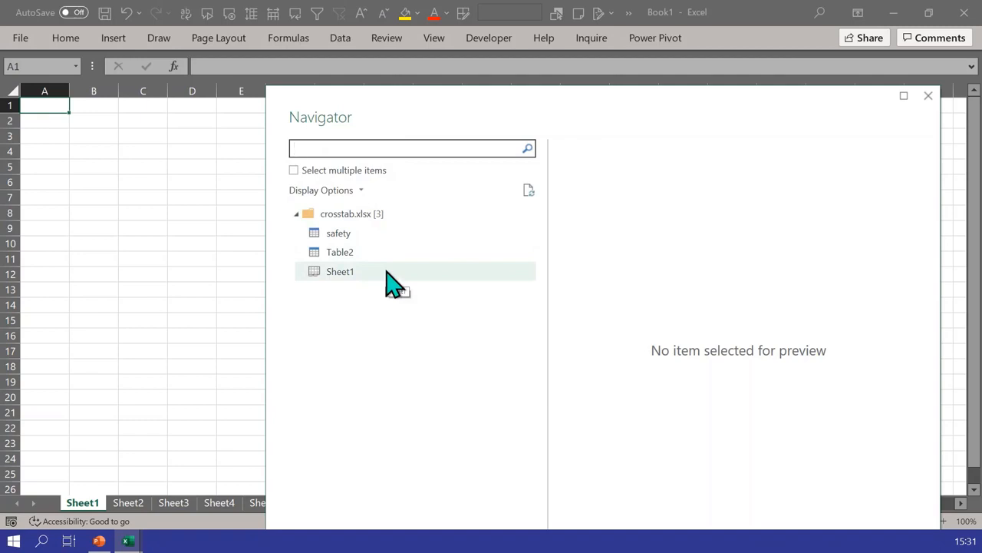
# Preview Sheet1 of crosstab.xlsx in the Navigator and select the safety table as the item to import
pyautogui.moveTo(417, 110); pyautogui.dragTo(361, 39)
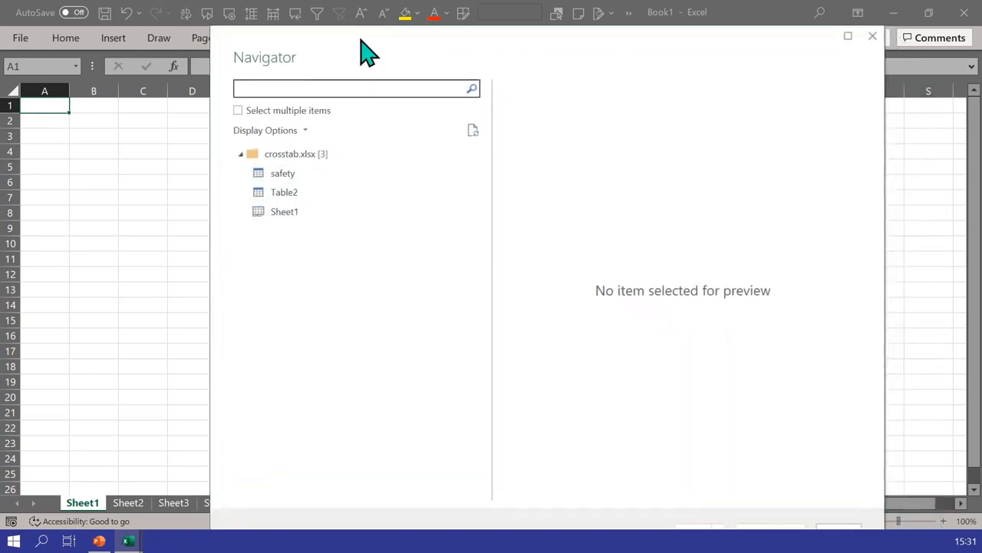
pyautogui.click(290, 213)
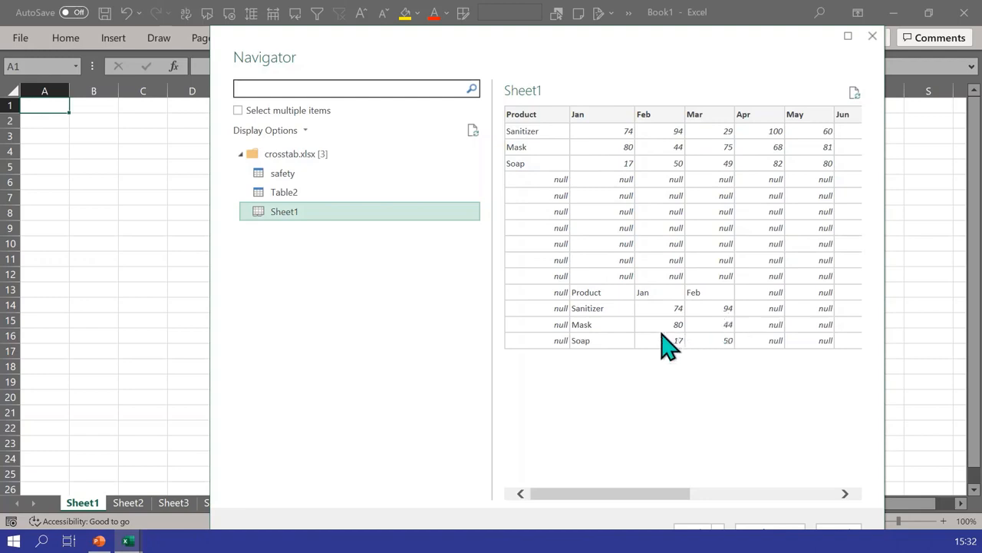
pyautogui.click(296, 180)
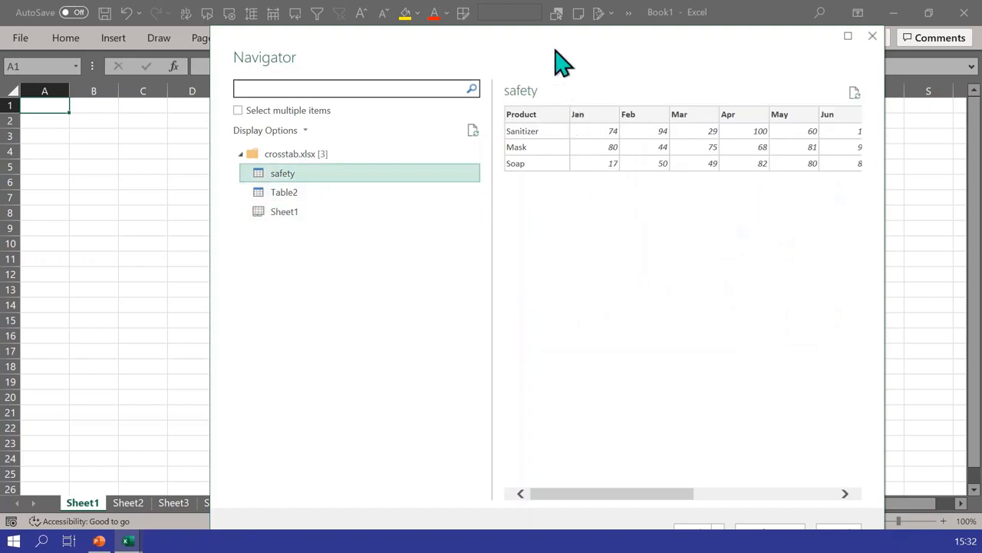
# Bring the Navigator's load options into reach and send the safety table to Power Query Editor with Transform Data
pyautogui.moveTo(552, 24); pyautogui.dragTo(504, 124)
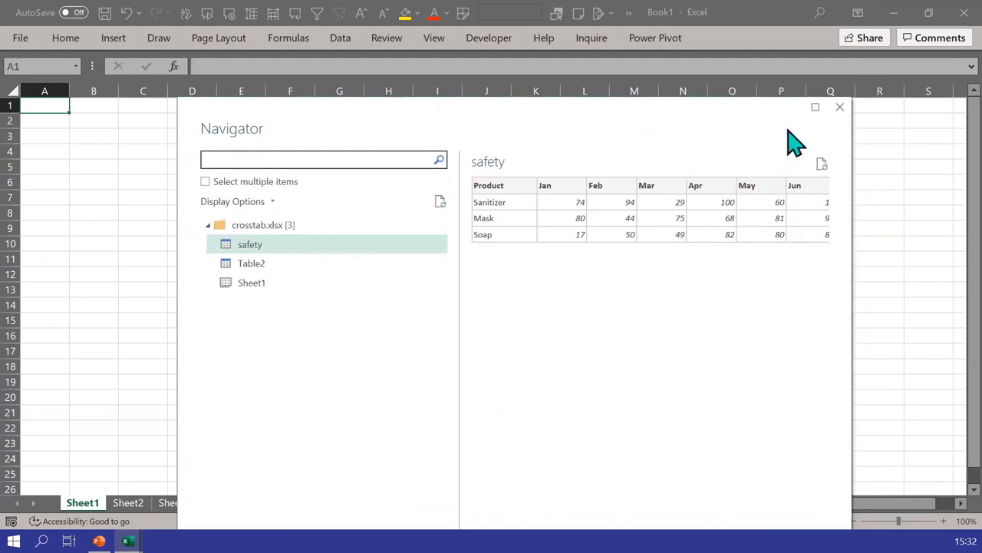
pyautogui.moveTo(851, 97); pyautogui.dragTo(640, 307)
pyautogui.moveTo(515, 329); pyautogui.dragTo(502, 0)
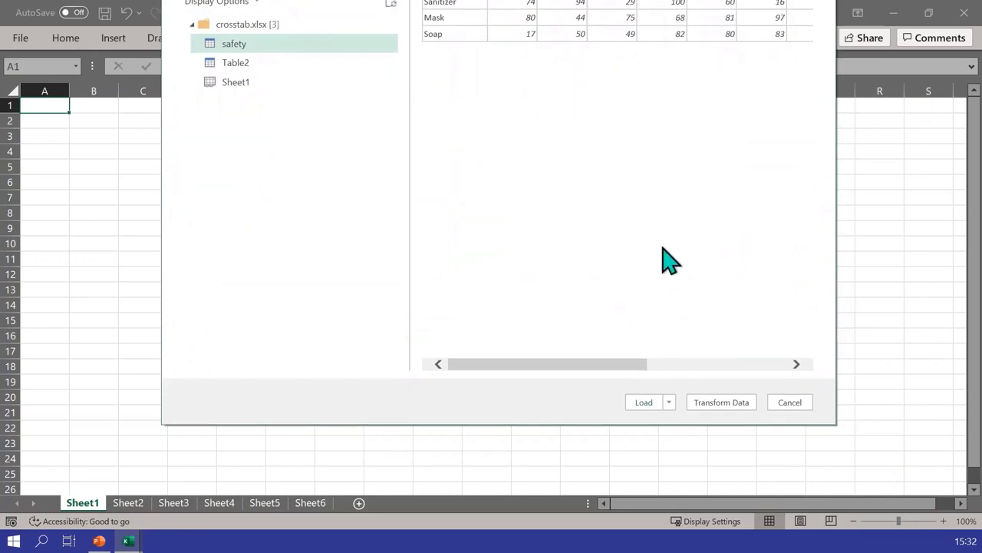
pyautogui.moveTo(663, 422); pyautogui.dragTo(669, 298)
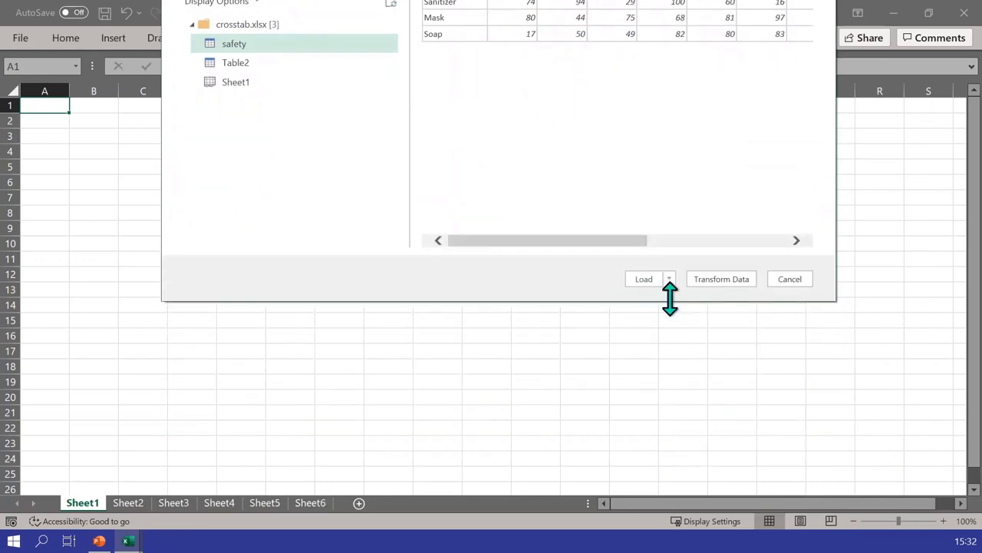
pyautogui.click(646, 283)
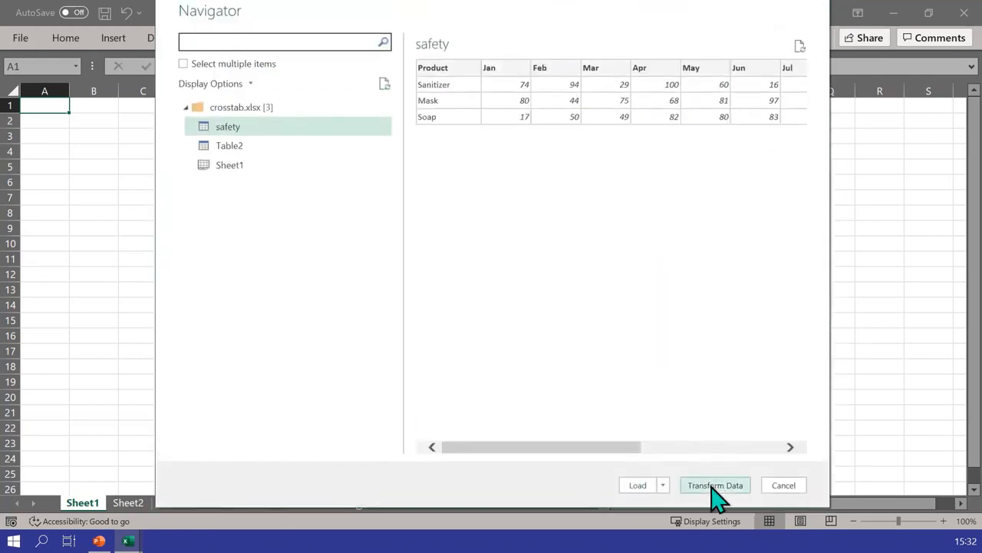
pyautogui.click(714, 488)
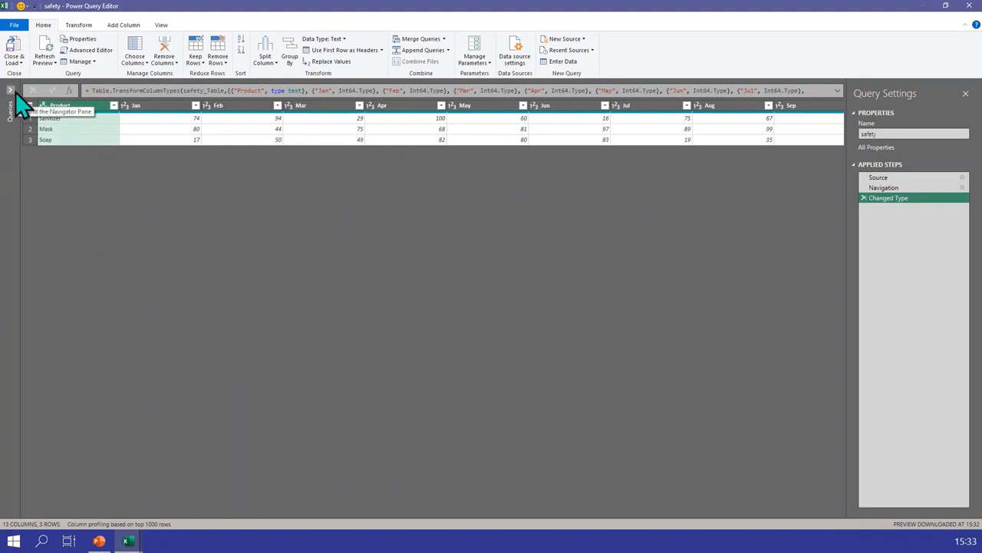
# Turn on the monospaced data preview and unpivot all columns other than Product
pyautogui.click(161, 26)
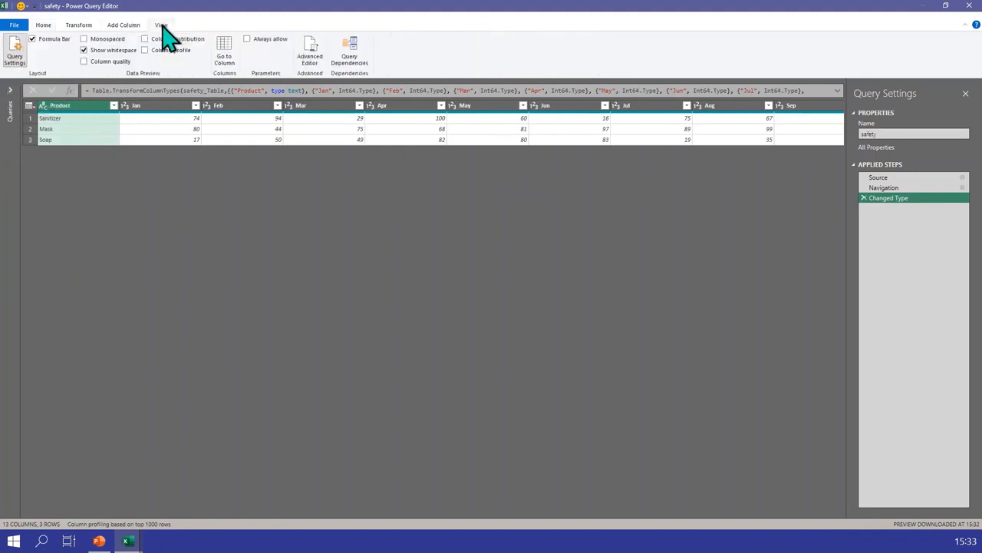
pyautogui.click(110, 39)
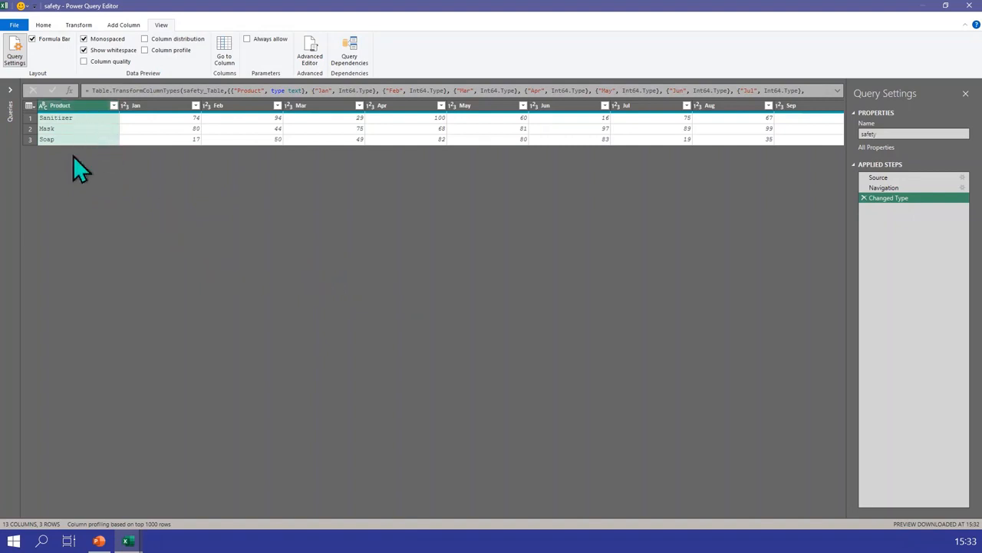
pyautogui.moveTo(85, 116)
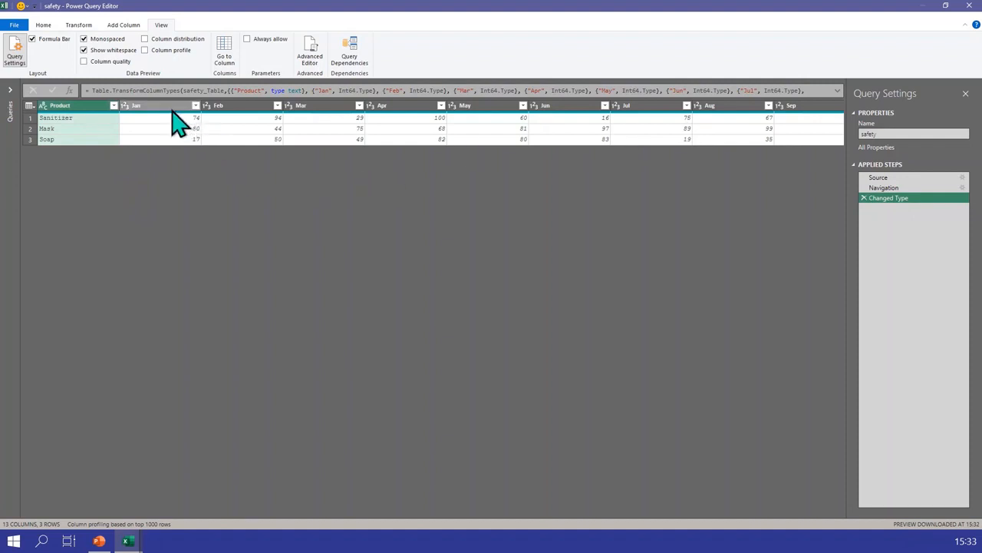
pyautogui.click(88, 107)
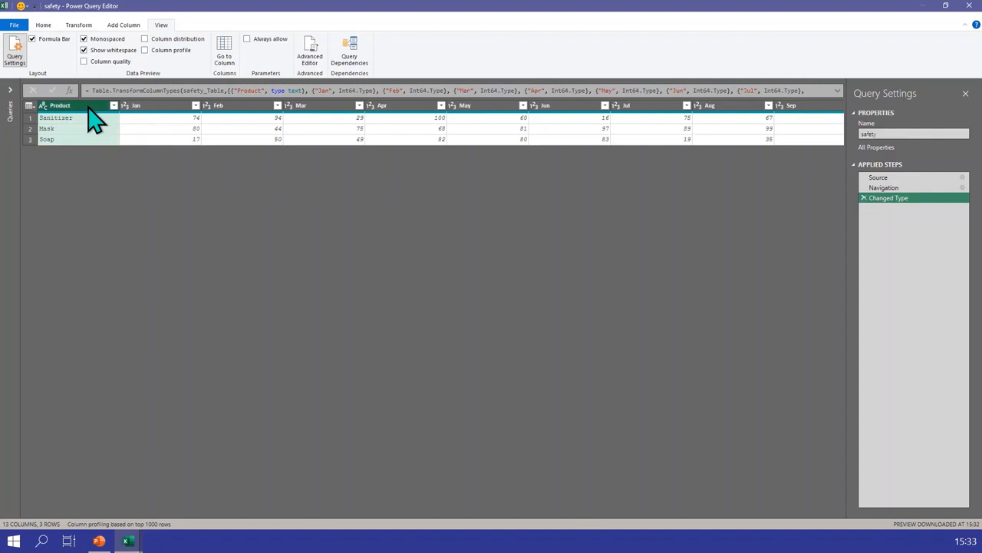
pyautogui.rightClick(87, 106)
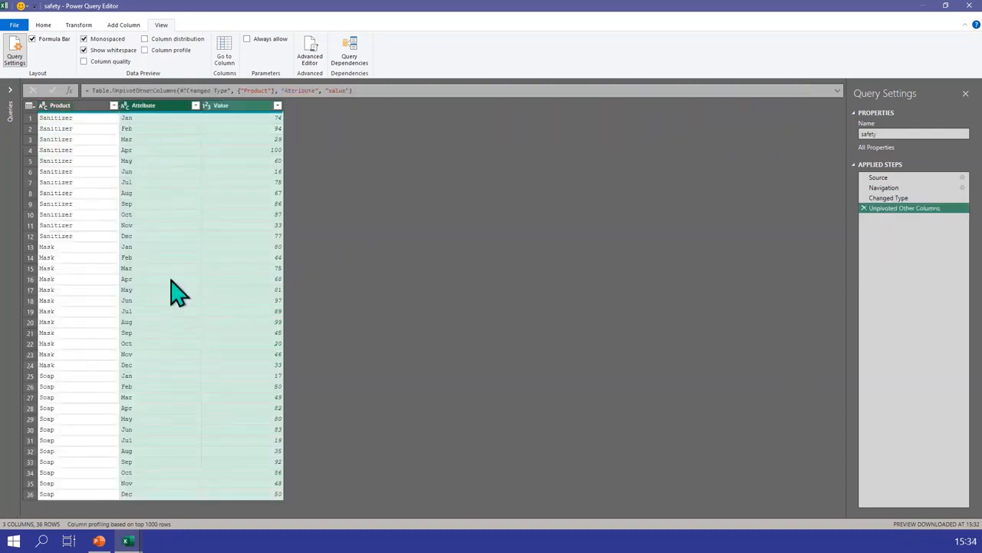
# Rename the Attribute column to Month and the Value column to Qty
pyautogui.click(162, 108)
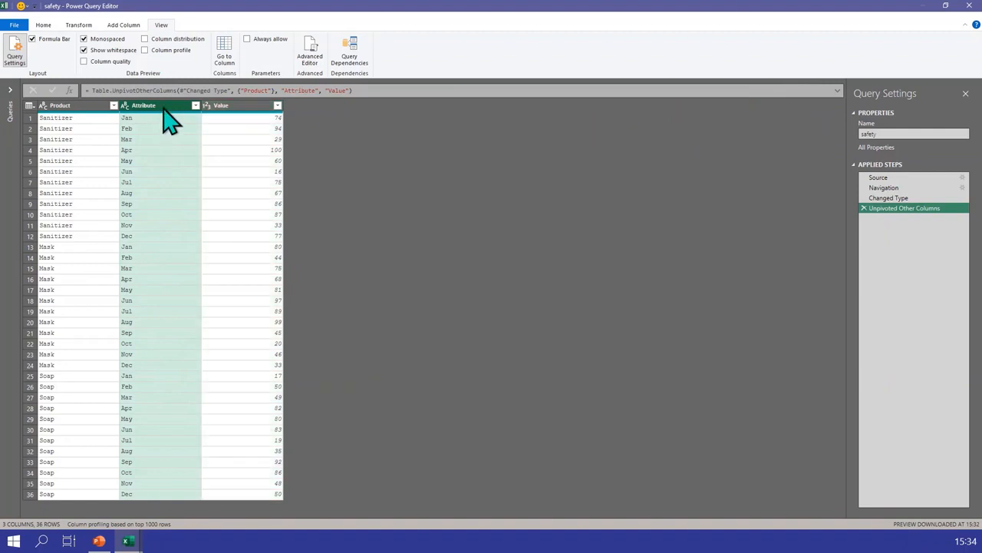
pyautogui.doubleClick(163, 107)
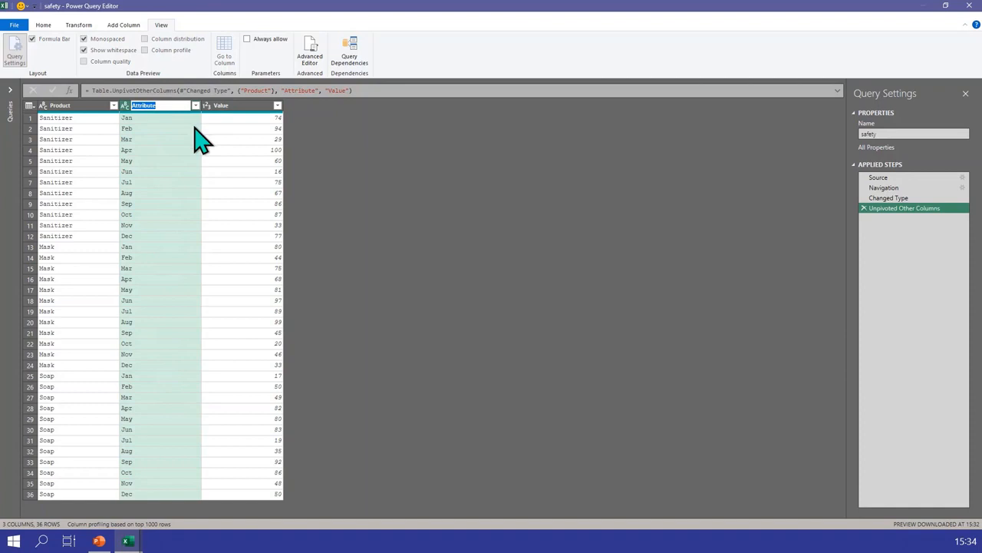
pyautogui.write('Month')
pyautogui.press('Return')
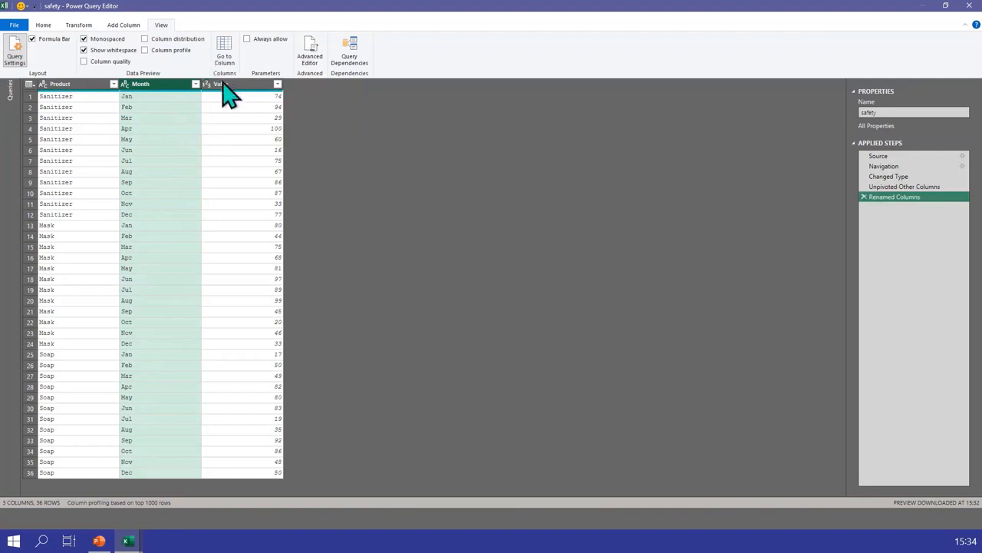
pyautogui.doubleClick(223, 85)
pyautogui.write('Qty')
pyautogui.press('Return')
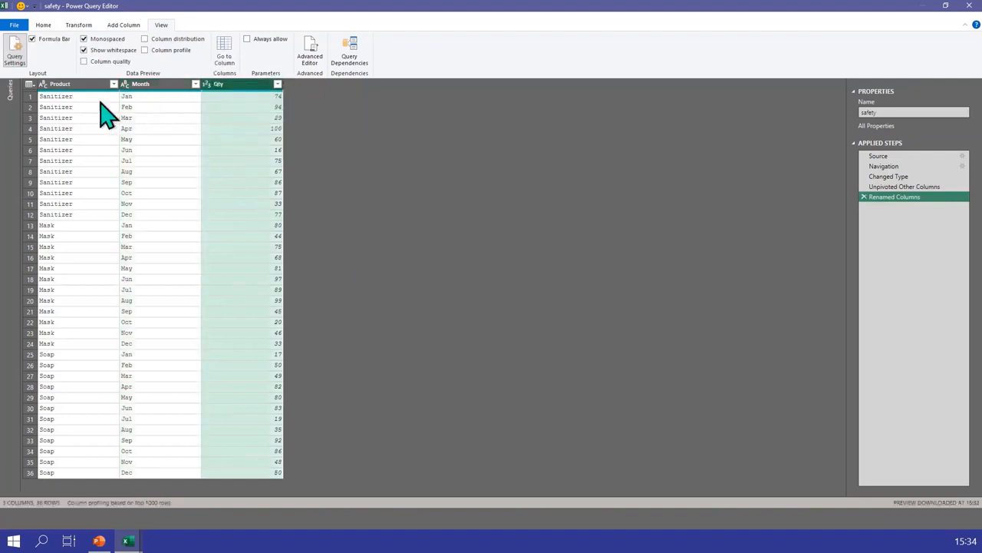
# Close the query editor with Close & Load To and bring up the Import Data destination options
pyautogui.click(42, 26)
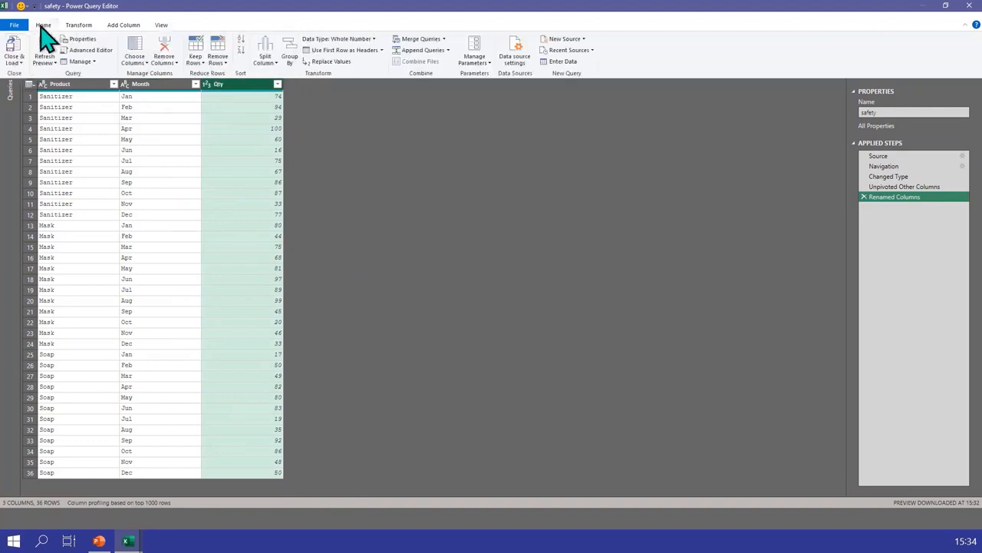
pyautogui.click(12, 63)
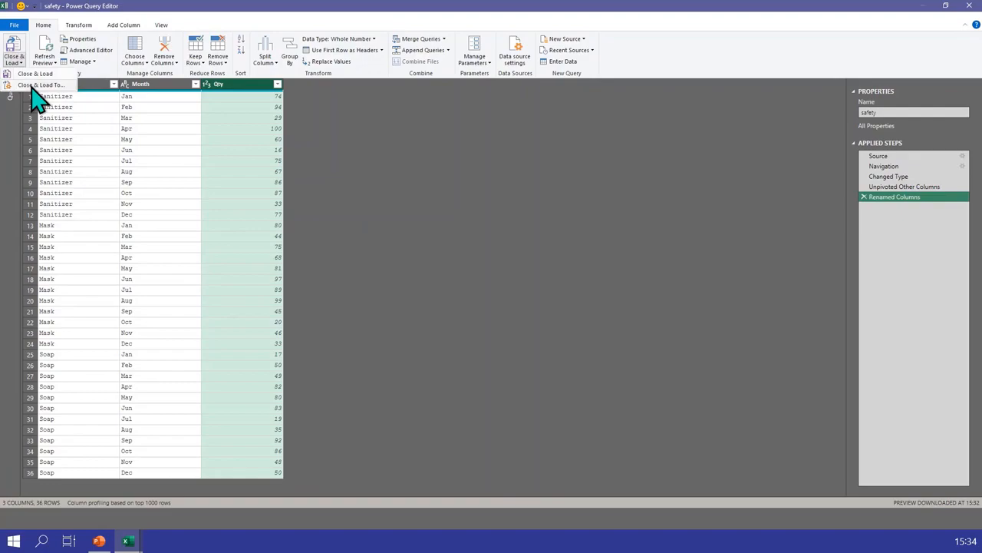
pyautogui.click(35, 86)
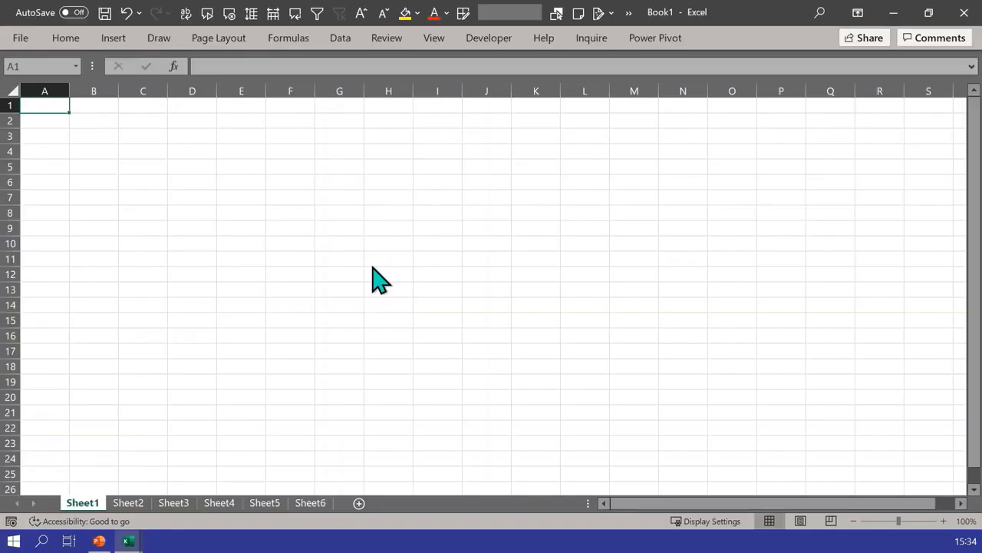
pyautogui.moveTo(247, 265); pyautogui.dragTo(438, 161)
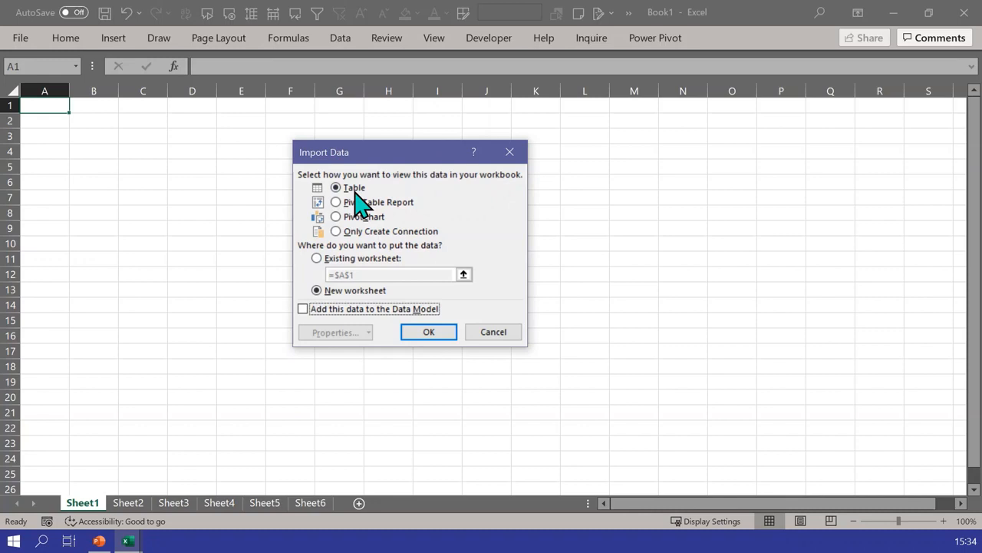
pyautogui.click(358, 233)
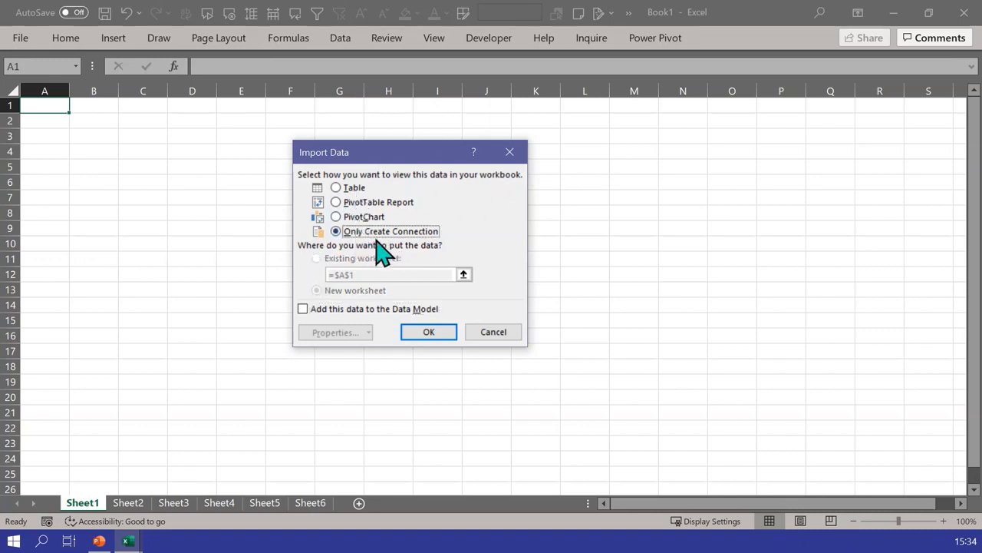
pyautogui.click(361, 310)
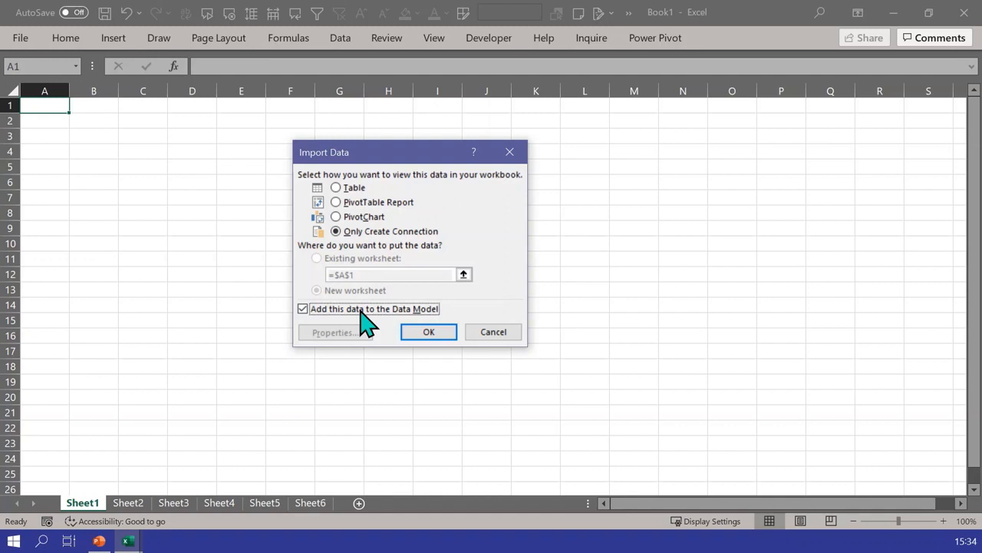
pyautogui.click(355, 189)
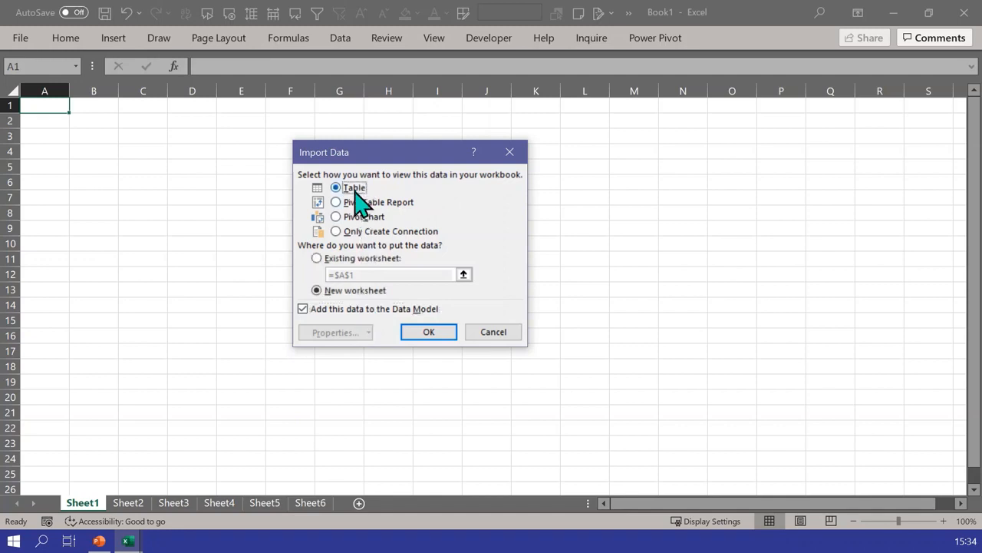
pyautogui.click(350, 311)
# Load the safety query as a table on a new worksheet and select a cell in its Product column
pyautogui.click(418, 332)
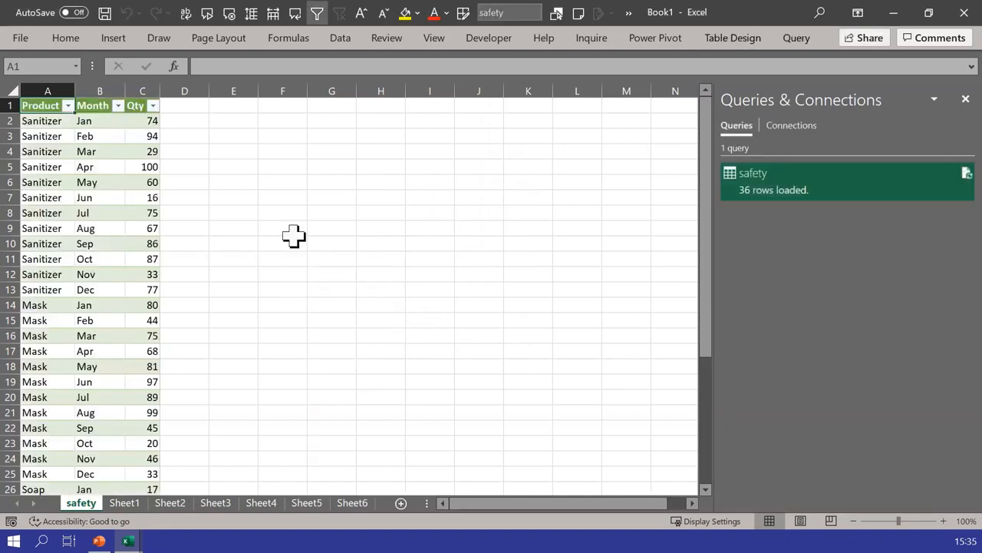
pyautogui.click(58, 228)
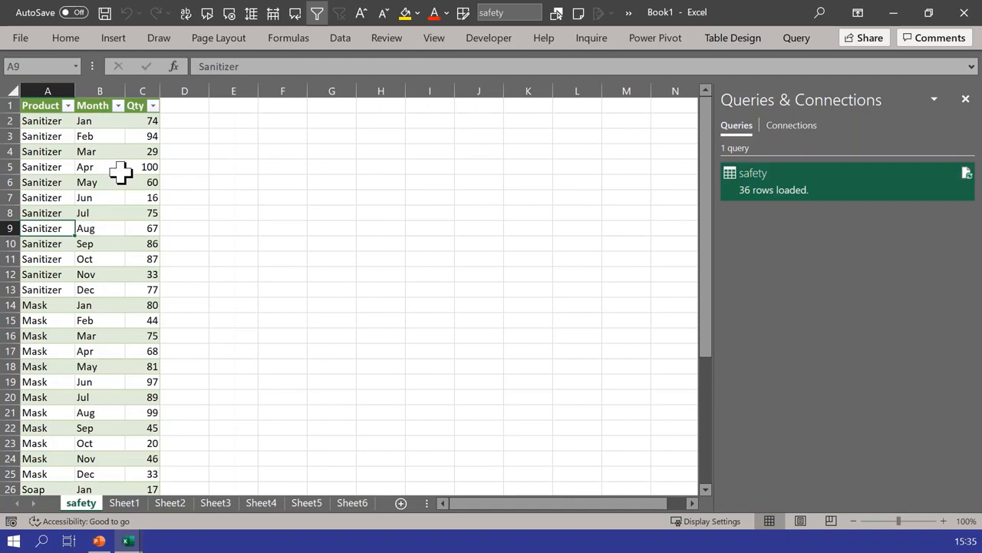
# Open crosstab.xlsx and add a new product named Demo in the row below Soap
pyautogui.click(25, 39)
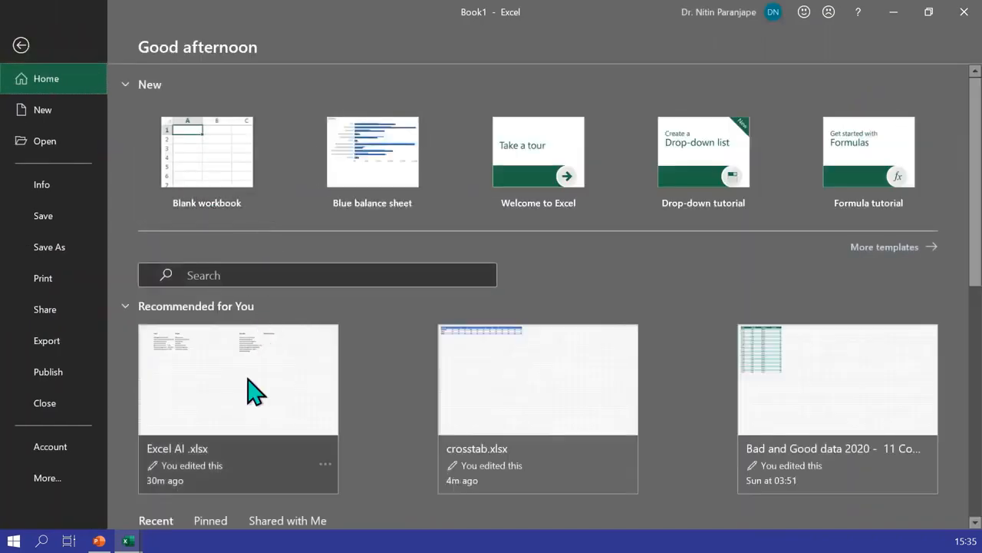
pyautogui.press('Escape')
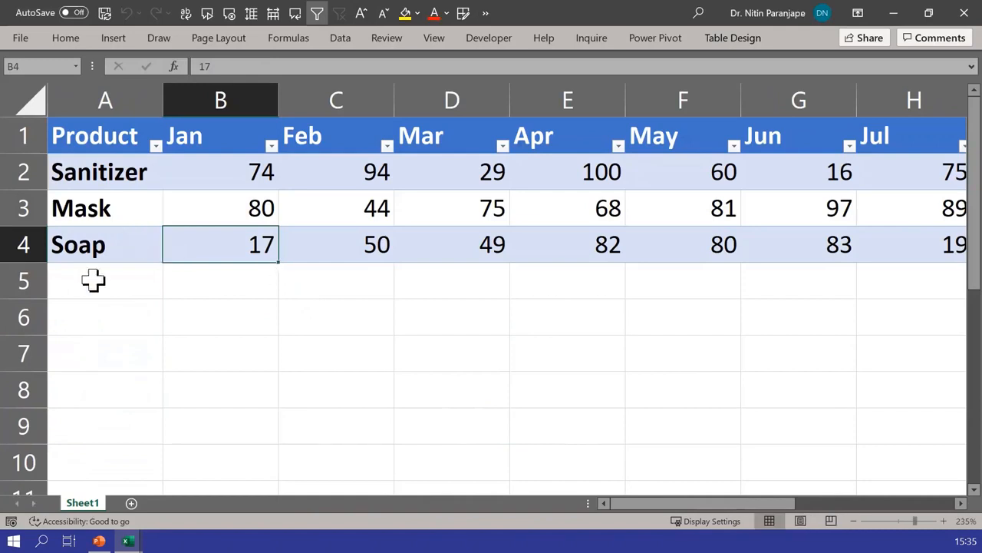
pyautogui.click(88, 278)
pyautogui.write('C')
pyautogui.press('BackSpace')
pyautogui.write('Demo')
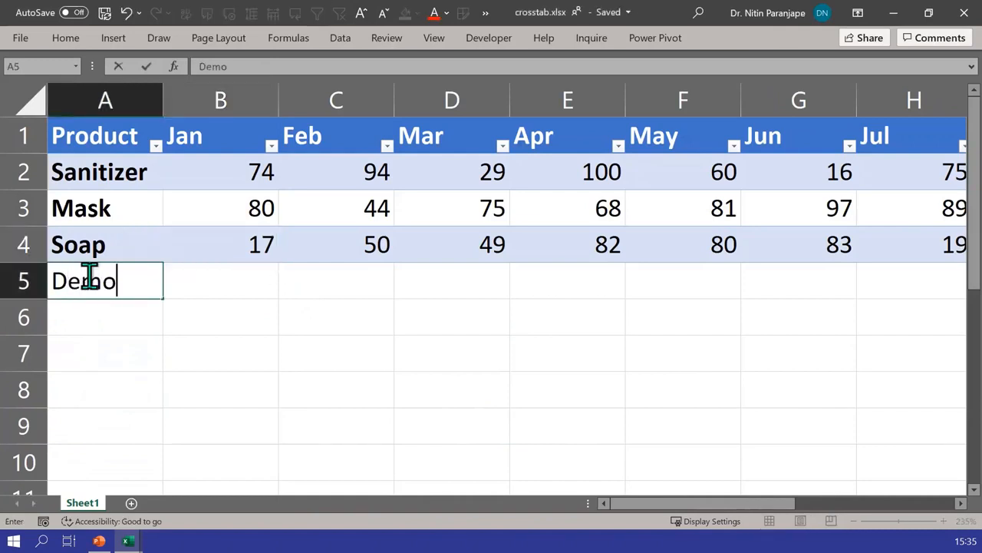
pyautogui.press('Tab')
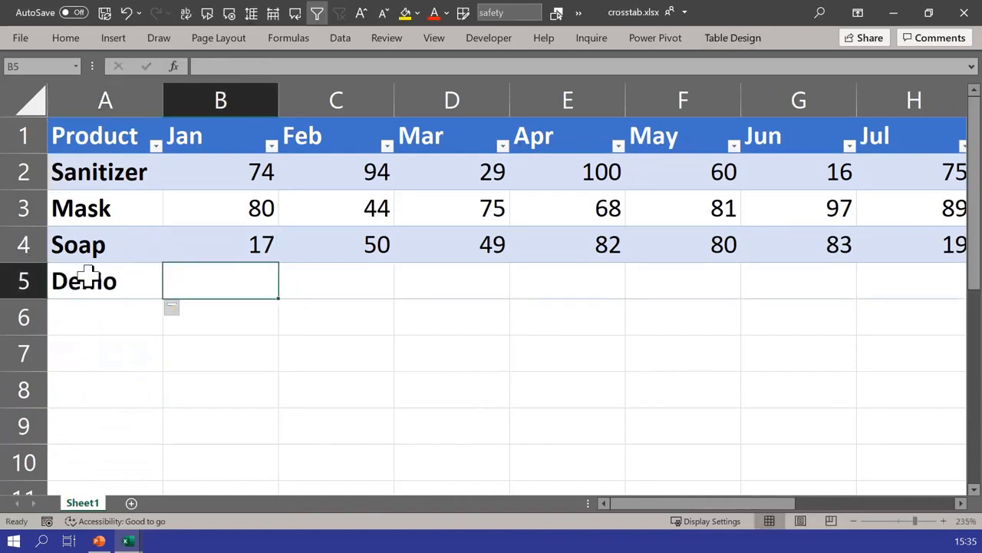
# Fill all twelve months of the Demo row with 10, then save crosstab.xlsx and return to Book1
pyautogui.hotkey('ctrl', 'shift', 'Right')
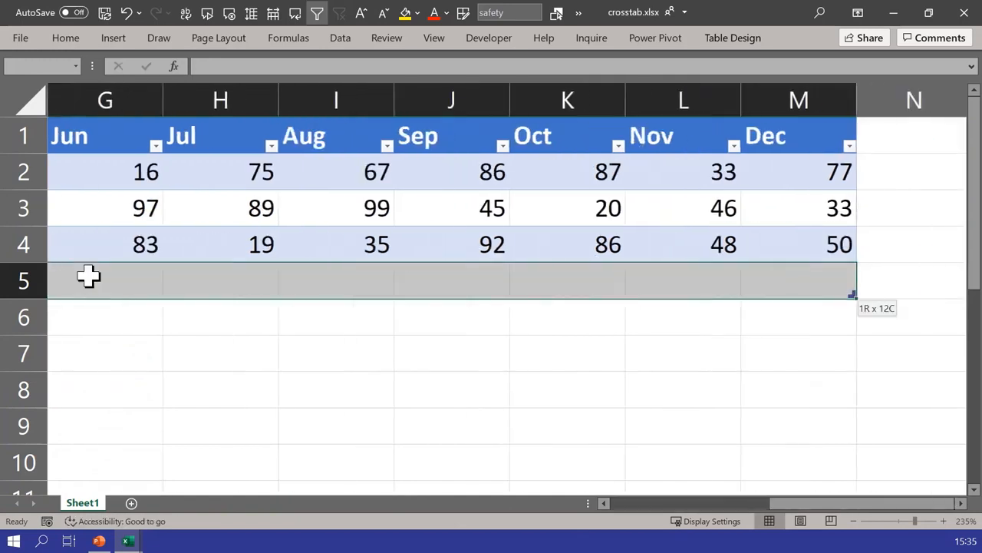
pyautogui.write('10')
pyautogui.hotkey('ctrl', 'Return')
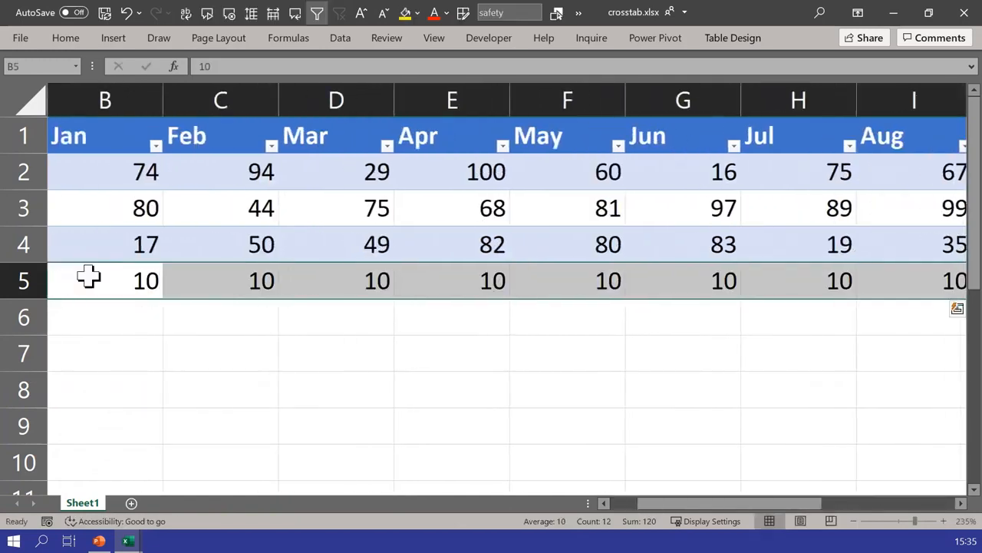
pyautogui.hotkey('ctrl', 's')
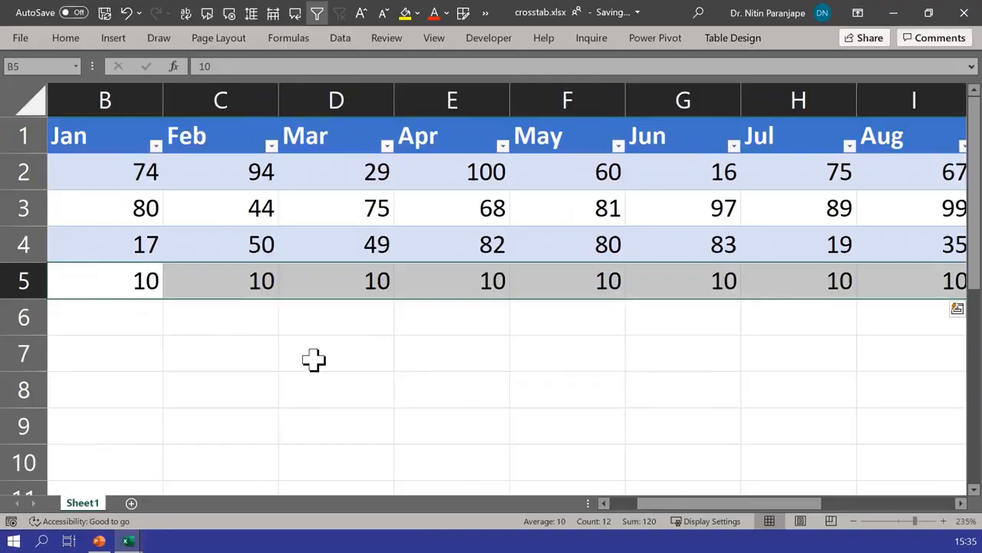
pyautogui.hotkey('alt', 'f')
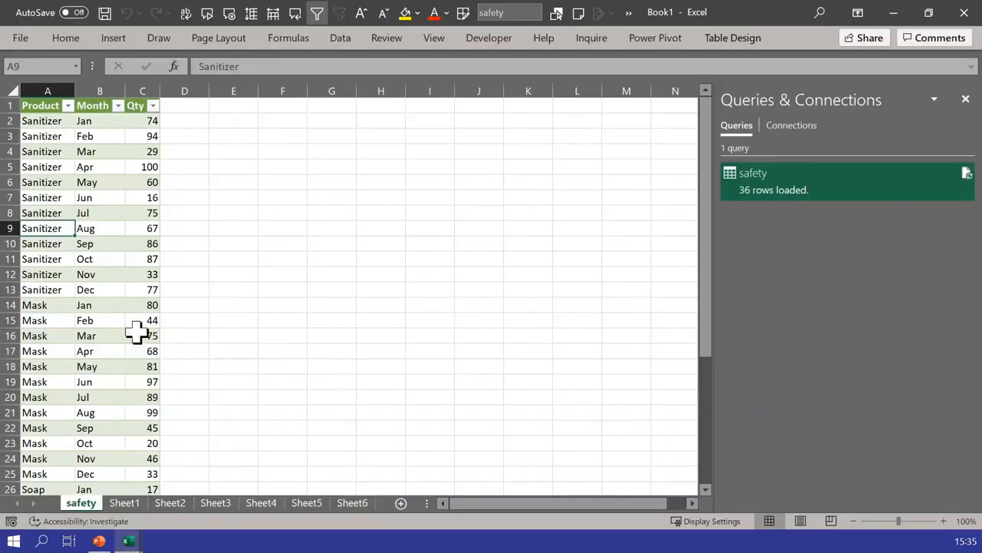
# Refresh the loaded safety table so it picks up the changed source data
pyautogui.scroll(-3, 98, 324)
pyautogui.scroll(-5, 98, 324)
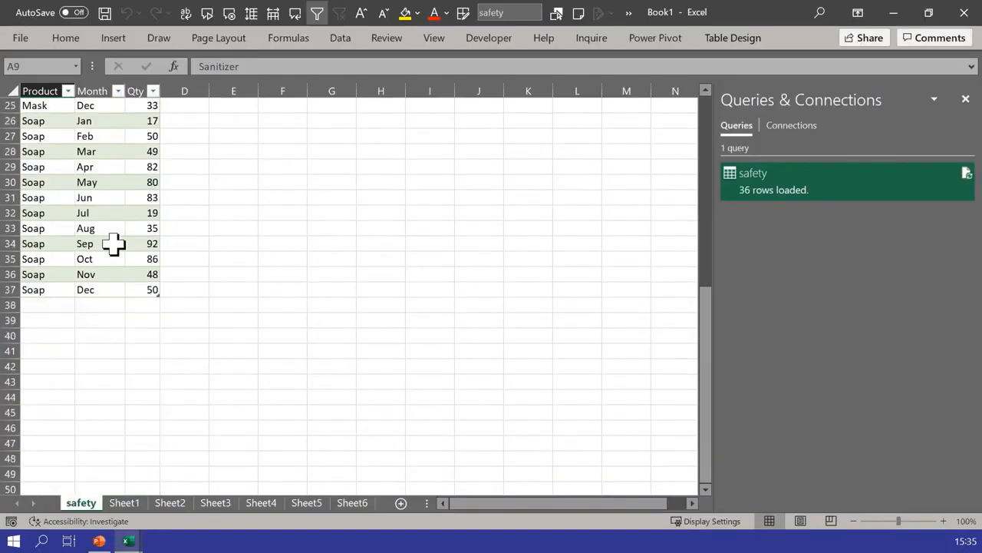
pyautogui.click(121, 213)
pyautogui.rightClick(121, 212)
pyautogui.click(192, 206)
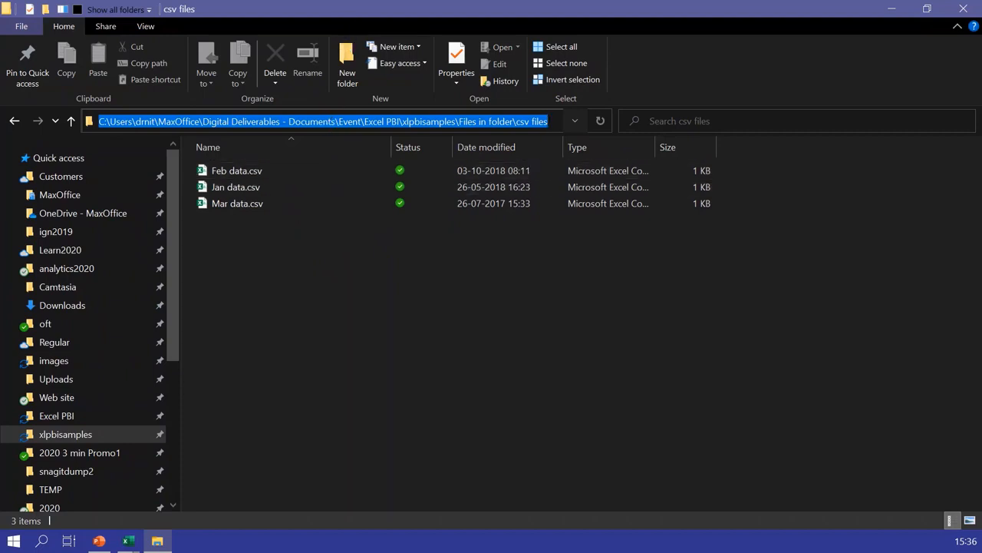
# Switch from File Explorer back to Excel, delete Sheet1 through Sheet6, and add a new blank worksheet with cell D6 selected
pyautogui.hotkey('alt', 'Tab')
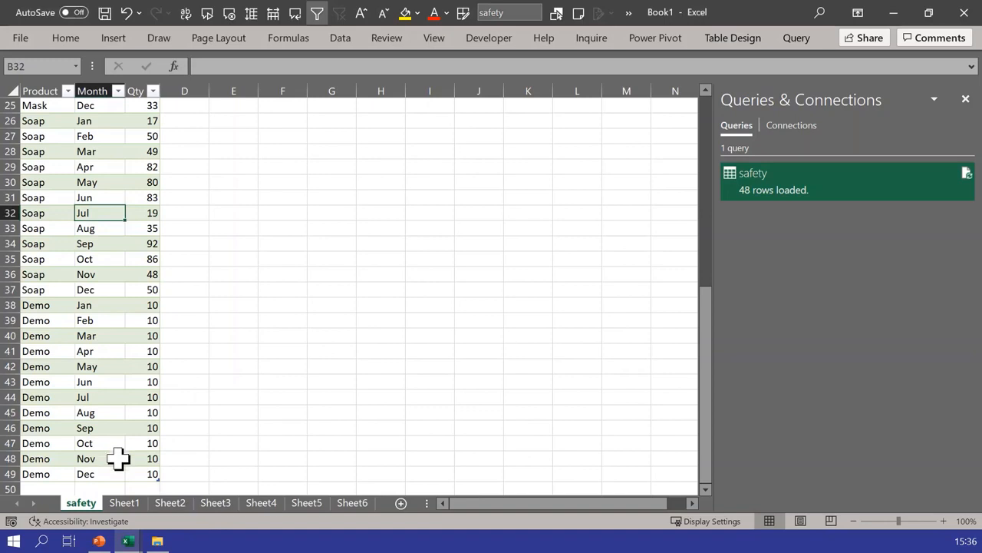
pyautogui.click(140, 505)
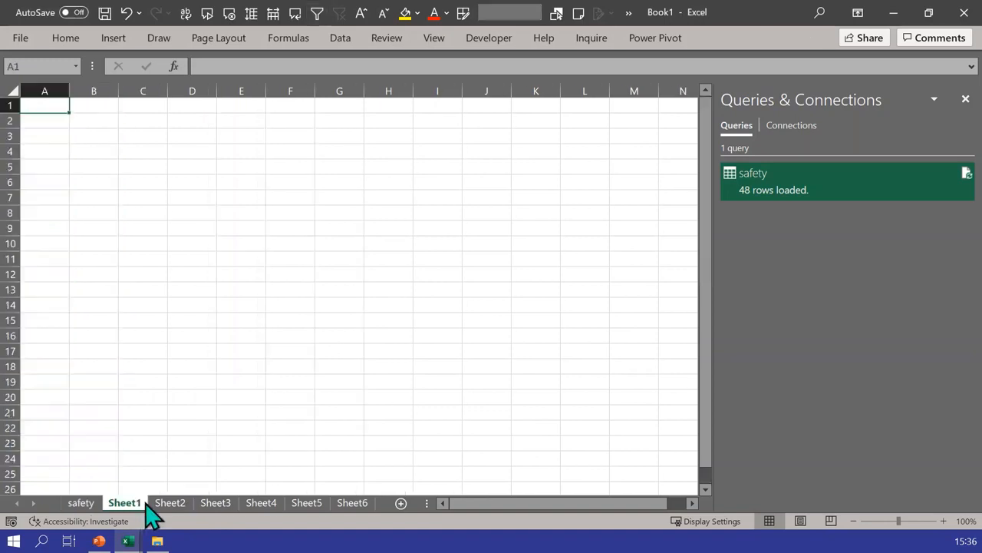
pyautogui.keyDown('shift'); pyautogui.click(342, 507); pyautogui.keyUp('shift')
pyautogui.rightClick(342, 506)
pyautogui.press('d')
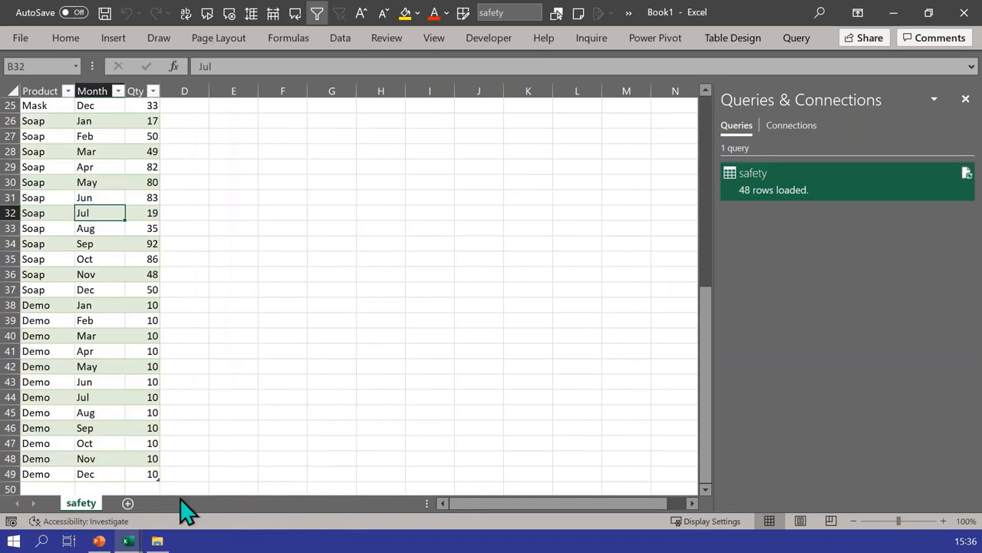
pyautogui.click(127, 503)
pyautogui.click(193, 184)
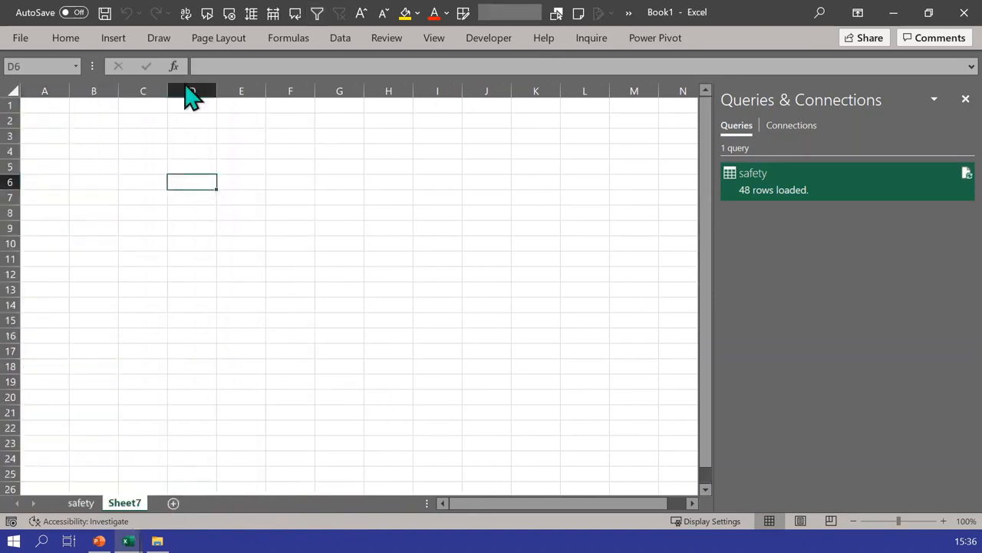
pyautogui.click(343, 40)
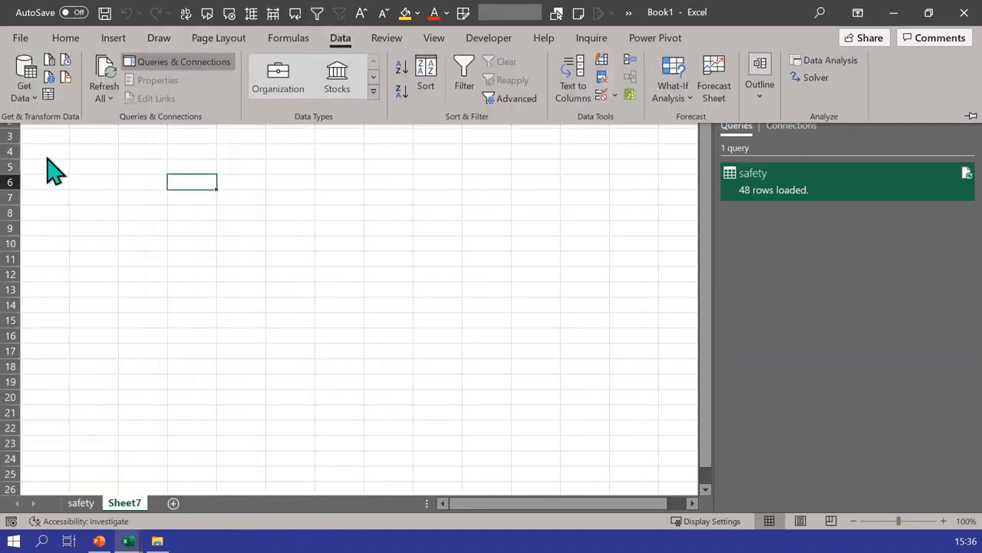
pyautogui.click(22, 102)
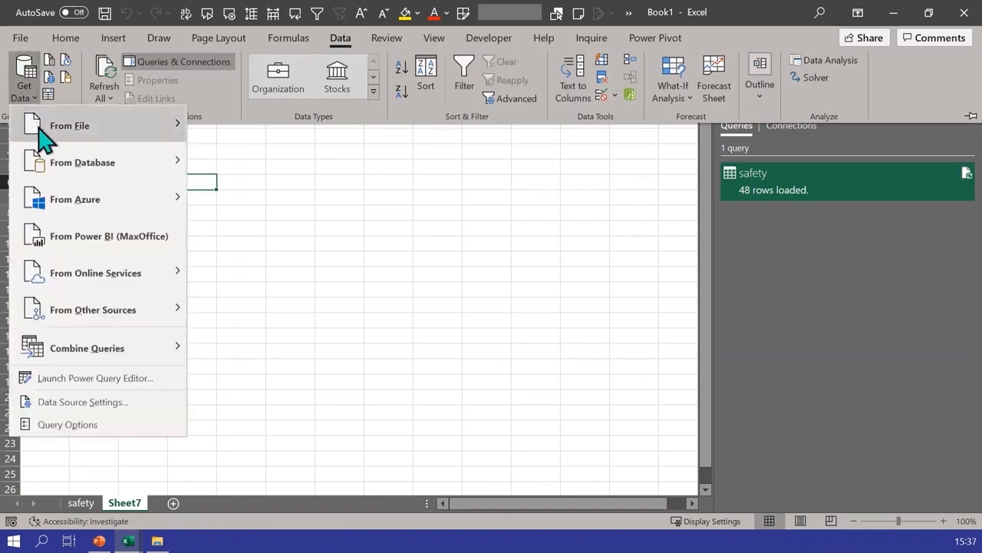
pyautogui.moveTo(43, 137)
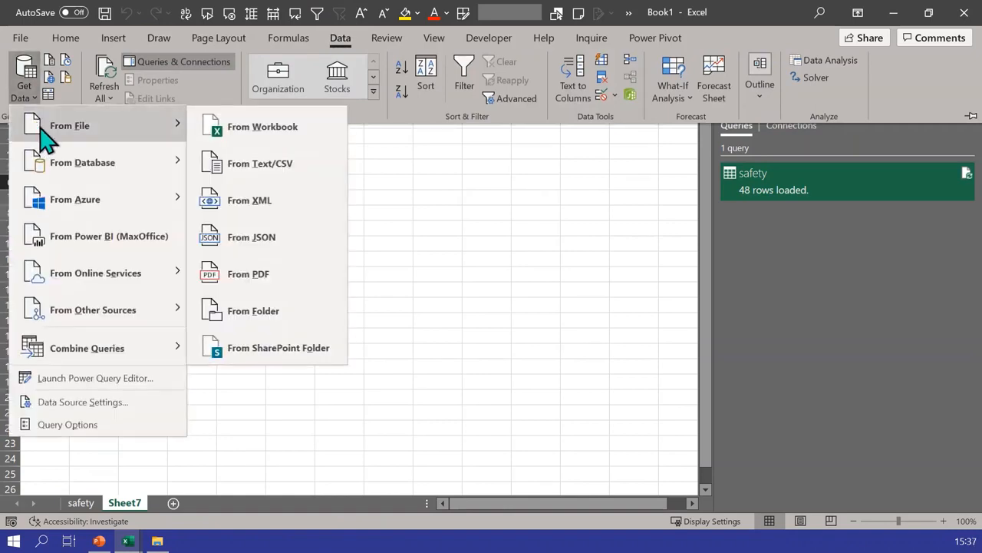
pyautogui.click(284, 165)
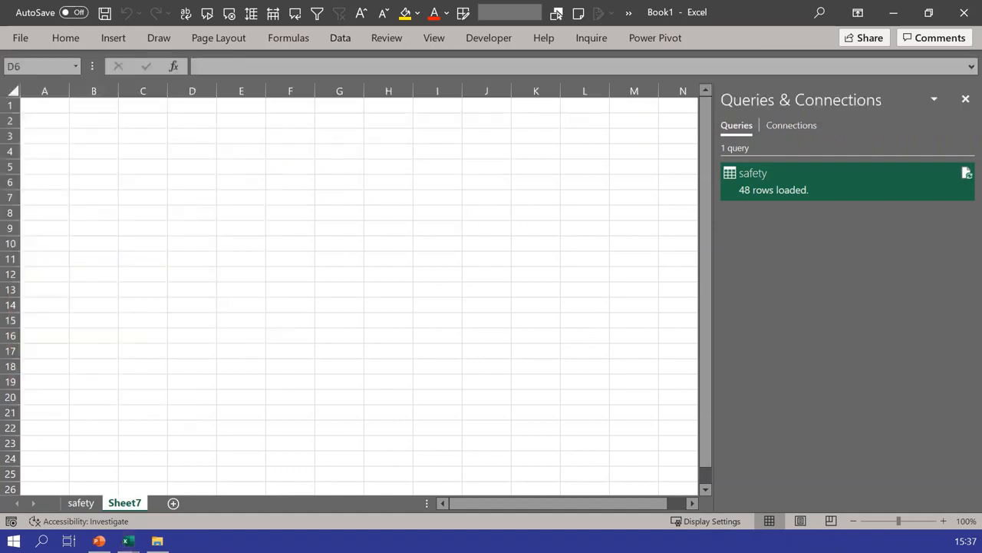
# Start a From Folder import using the copied path of the csv files folder
pyautogui.click(335, 40)
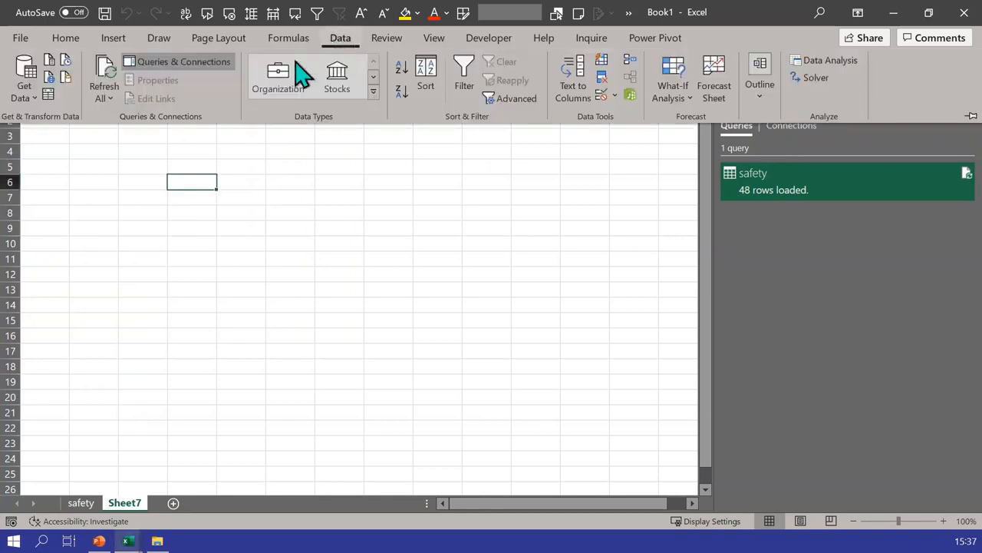
pyautogui.click(27, 96)
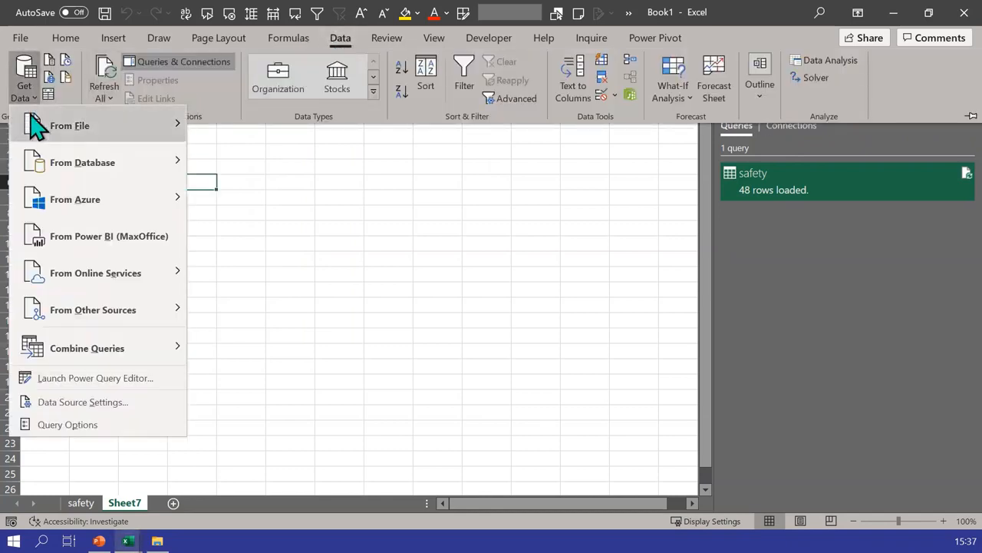
pyautogui.moveTo(135, 125)
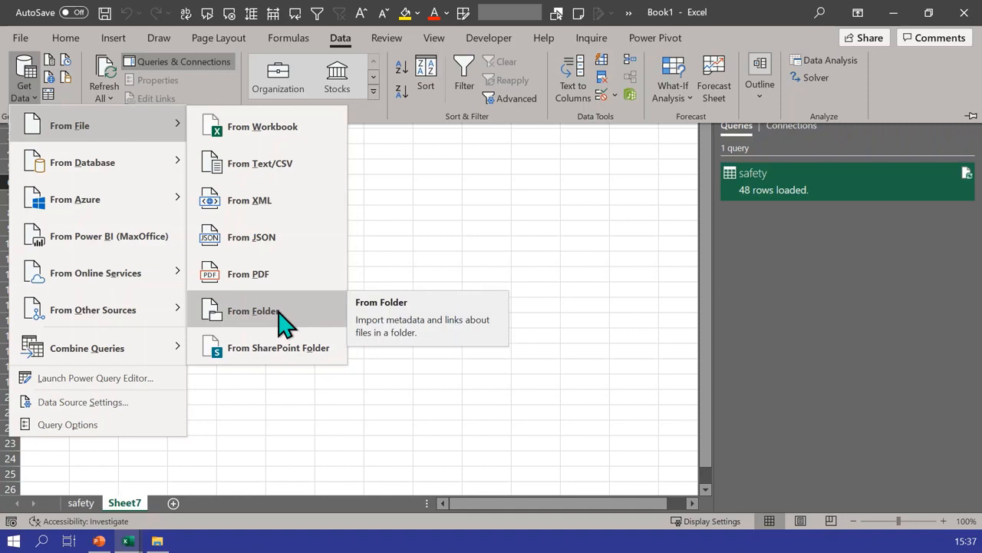
pyautogui.click(253, 311)
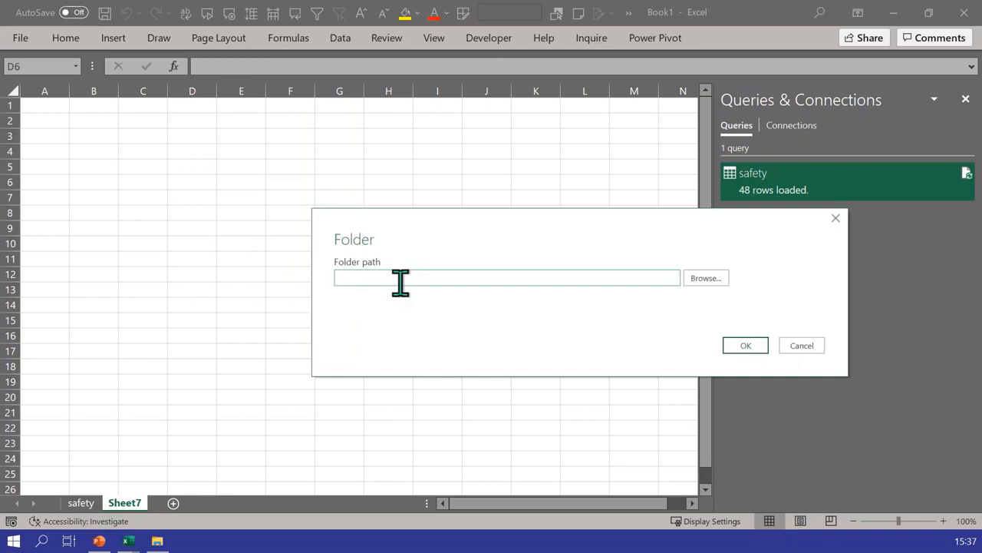
pyautogui.hotkey('ctrl', 'v')
pyautogui.click(743, 347)
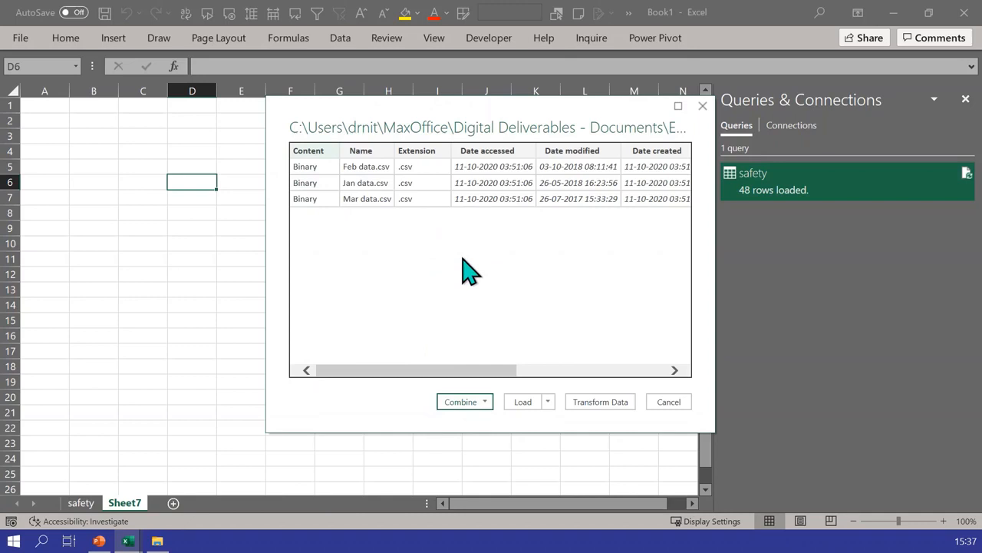
# Combine and transform the folder's files, using the first file as the sample and comma as the delimiter
pyautogui.click(549, 403)
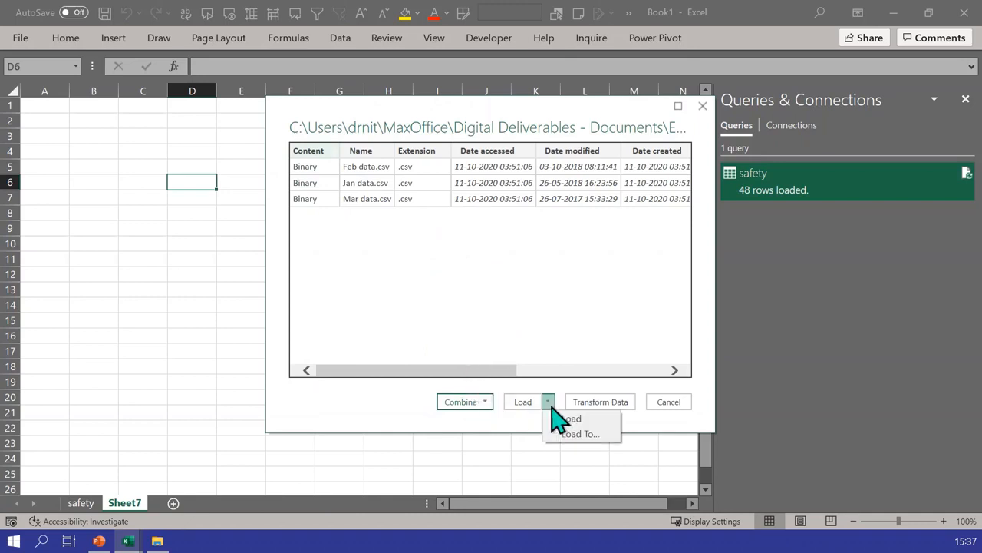
pyautogui.click(485, 401)
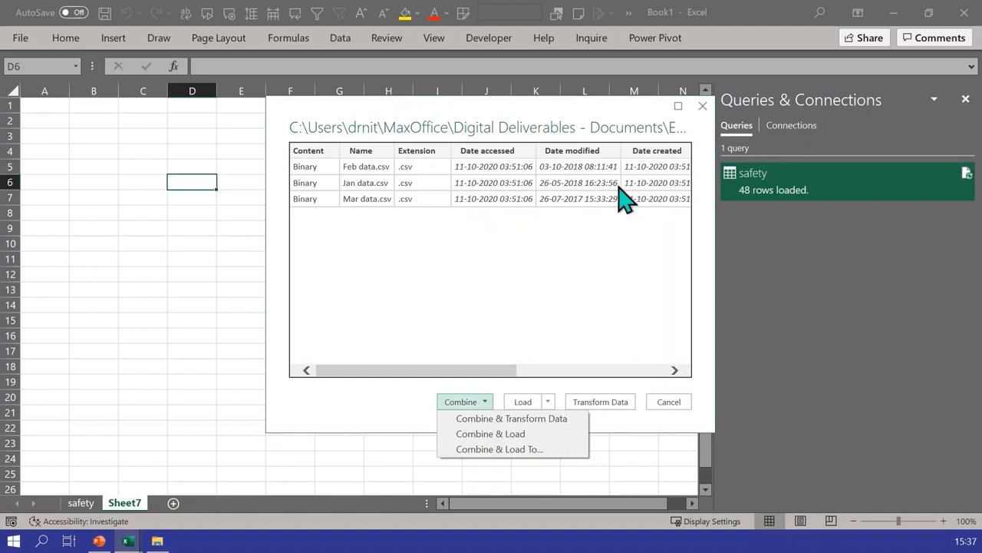
pyautogui.click(470, 417)
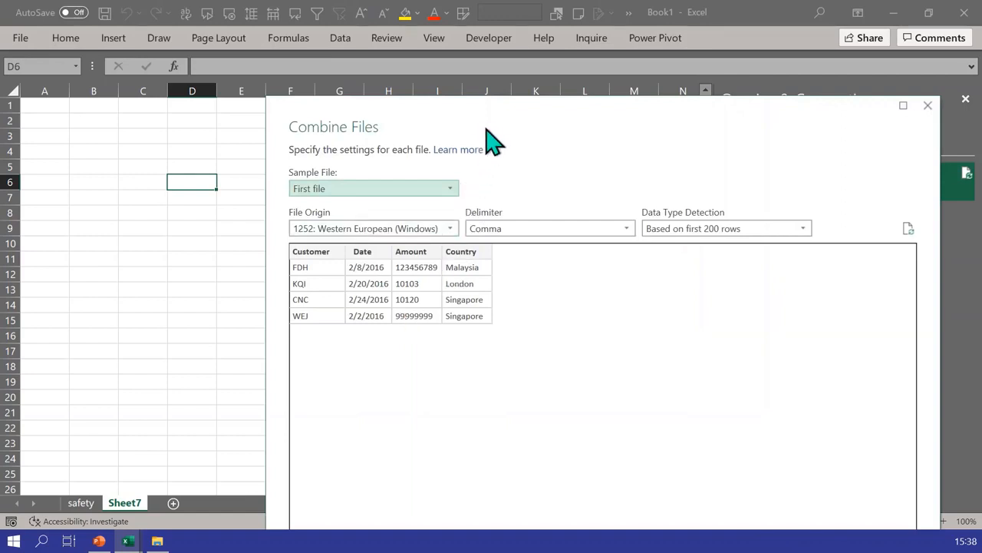
pyautogui.moveTo(494, 131); pyautogui.dragTo(459, 50)
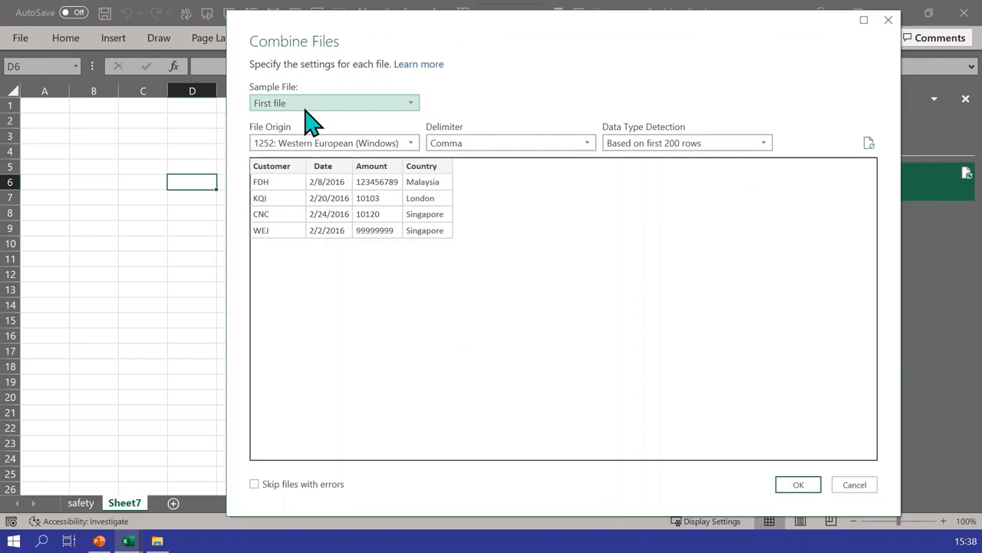
pyautogui.click(797, 485)
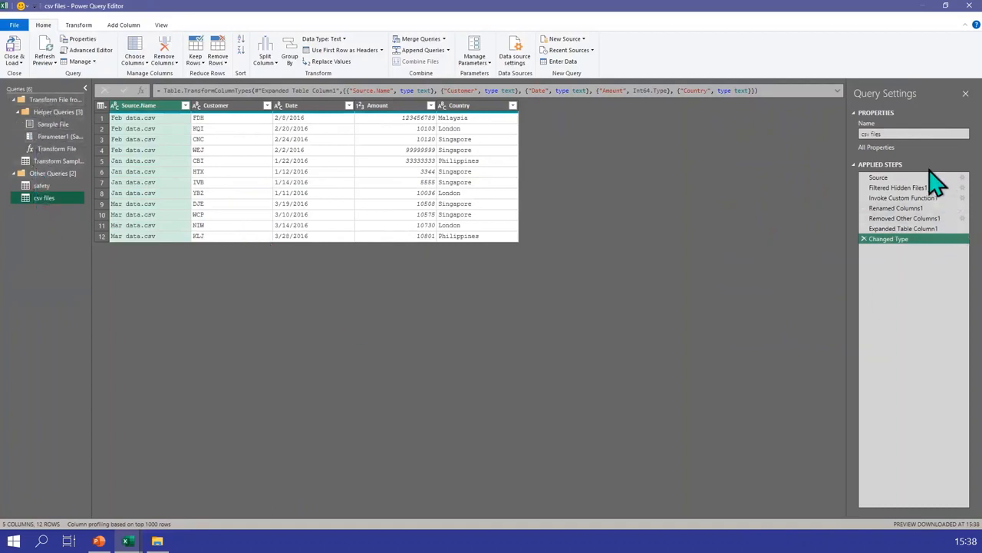
# Rename the Source.Name column to File in the csv files query
pyautogui.moveTo(909, 198); pyautogui.dragTo(907, 258)
pyautogui.doubleClick(144, 105)
pyautogui.write('File')
pyautogui.press('Return')
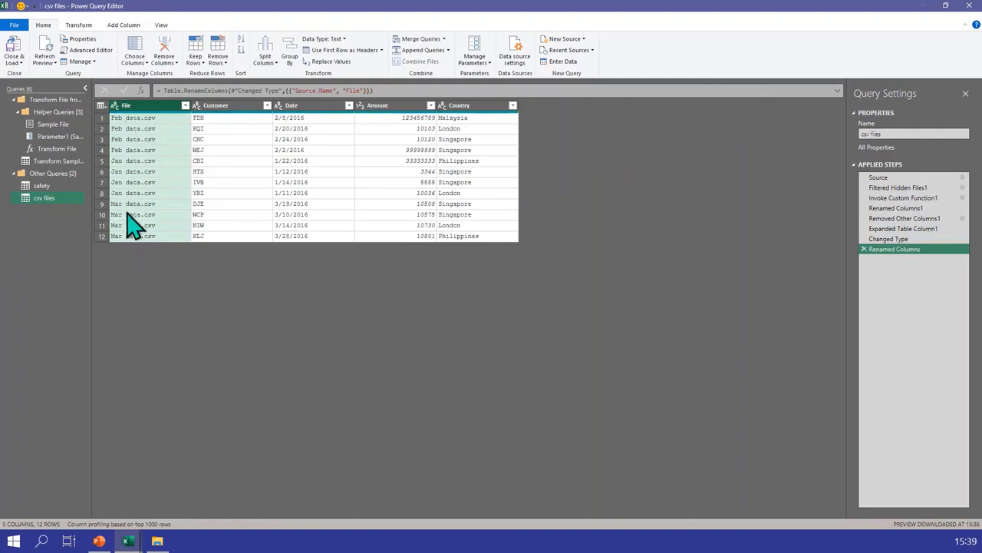
# Split the File column by a space delimiter at the left-most occurrence only
pyautogui.rightClick(154, 106)
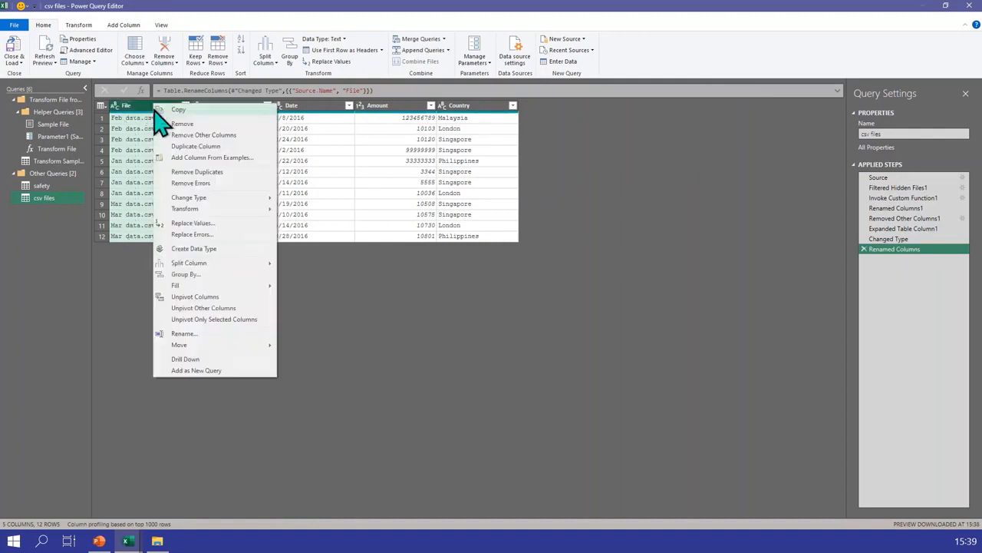
pyautogui.moveTo(206, 263)
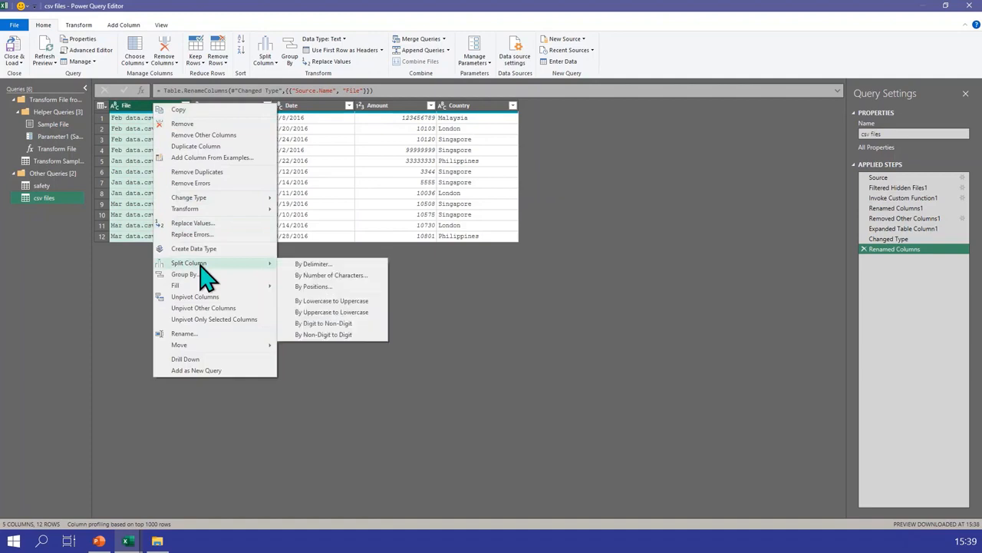
pyautogui.click(338, 263)
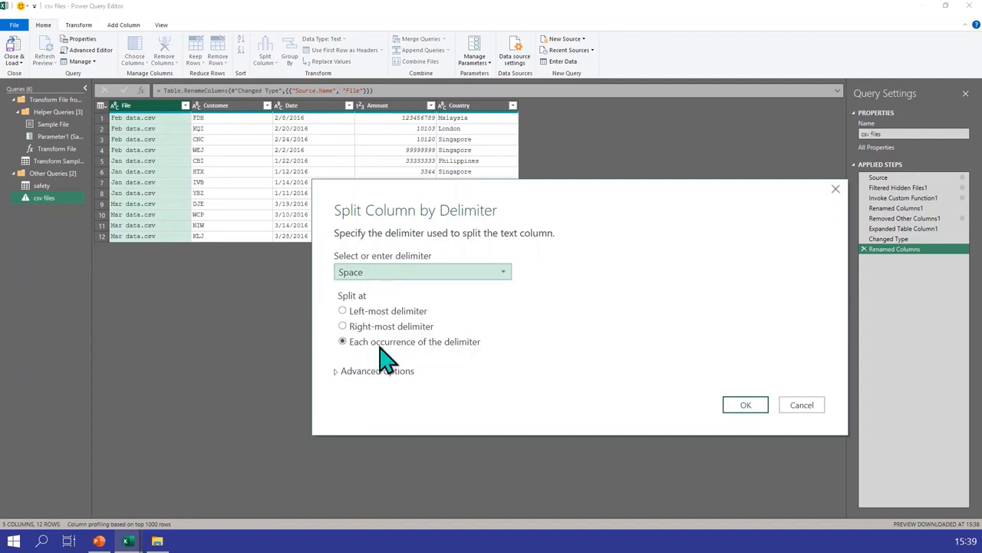
pyautogui.click(384, 311)
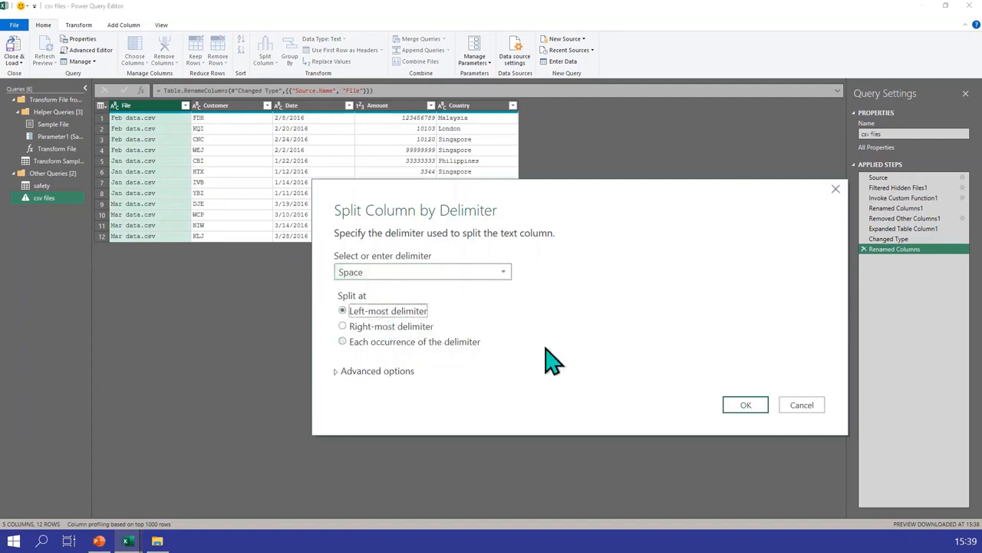
pyautogui.click(743, 405)
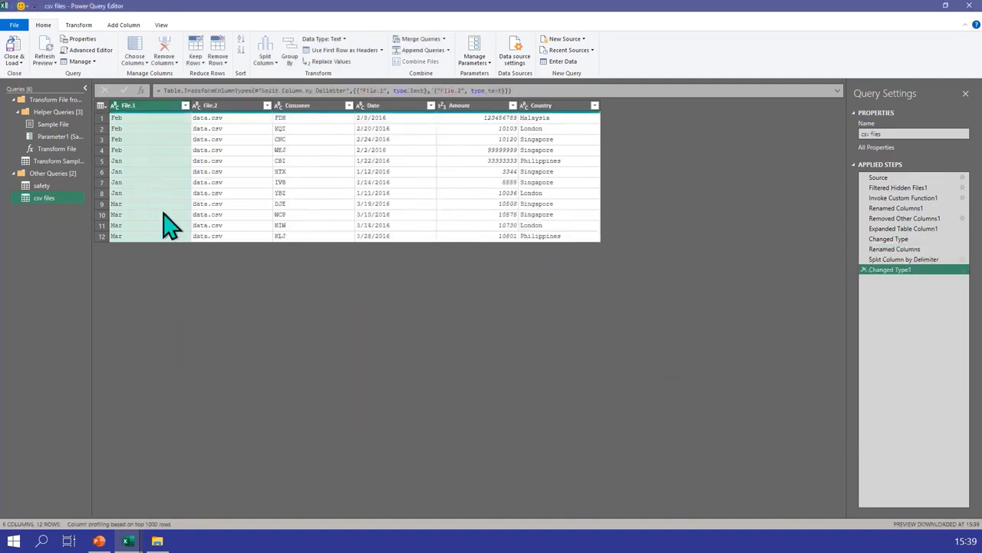
# Remove the File.2 column and rename the File.1 column to File in the csv files query
pyautogui.rightClick(220, 107)
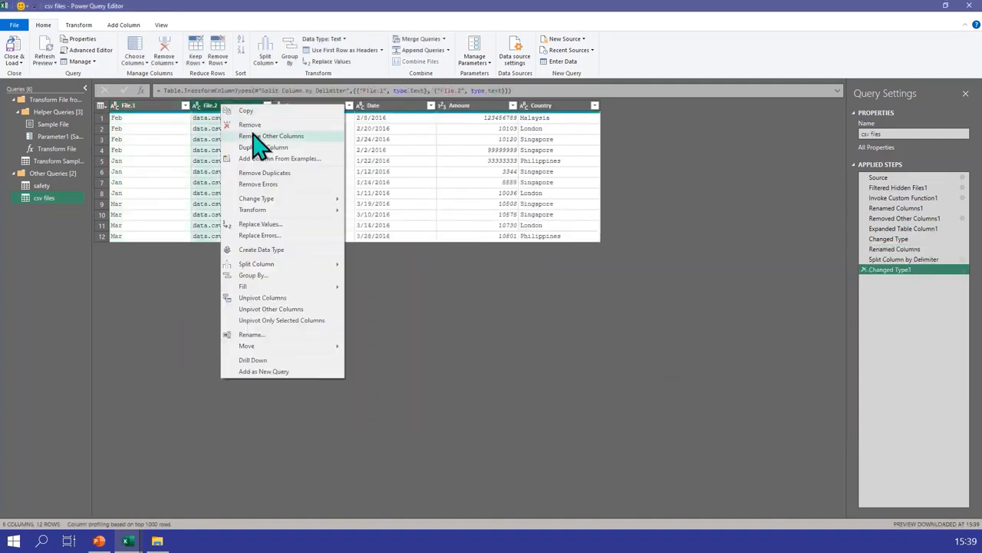
pyautogui.click(250, 124)
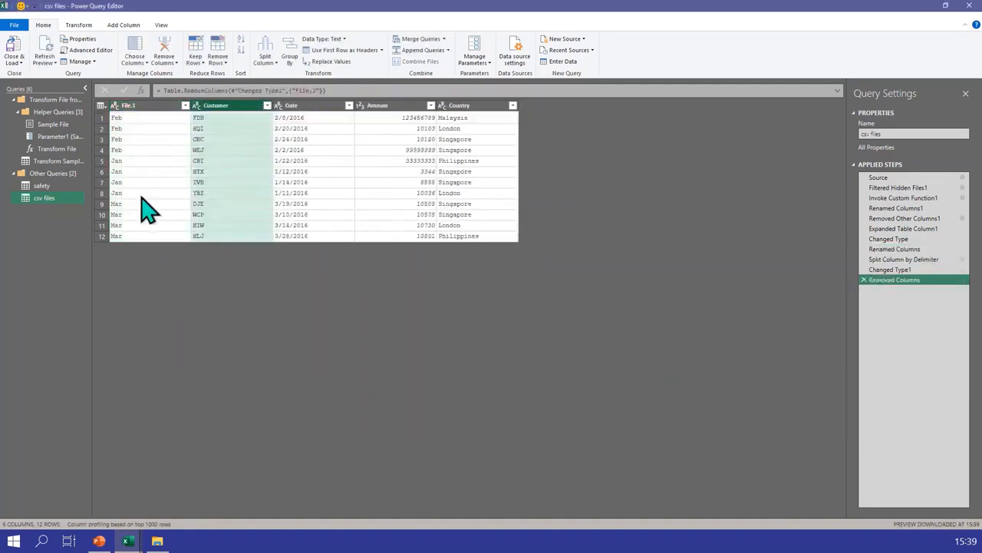
pyautogui.doubleClick(151, 106)
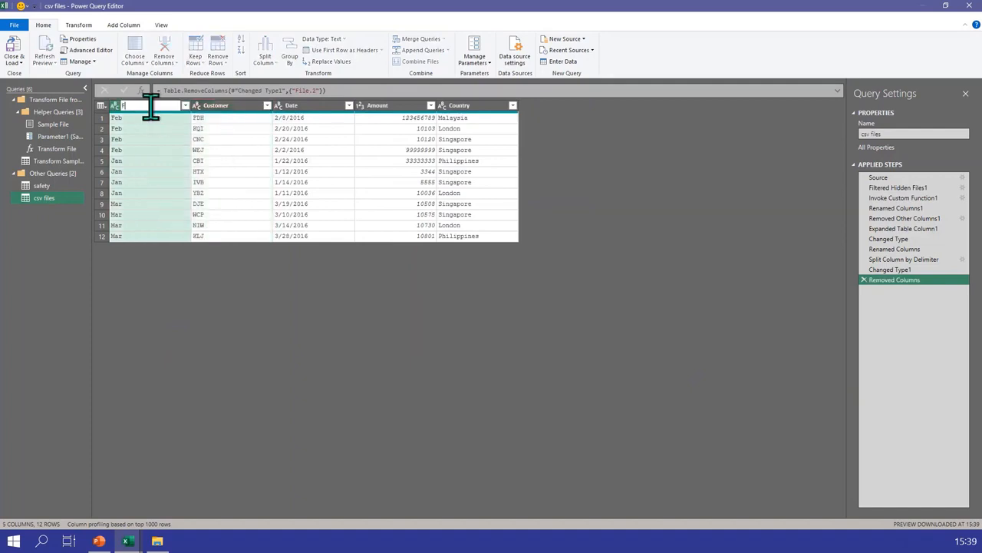
pyautogui.write('File')
pyautogui.press('Return')
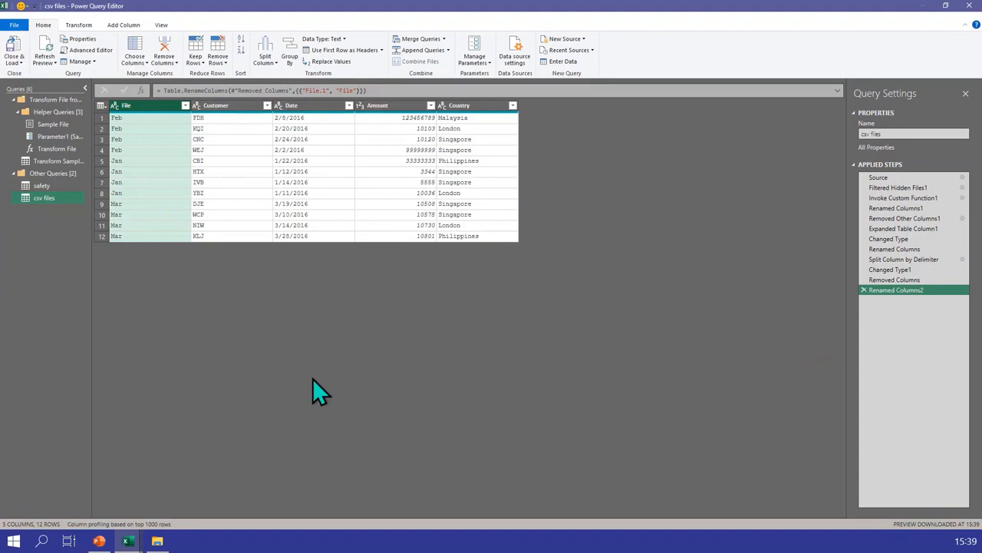
# Close the query editor and load the csv files query into a worksheet
pyautogui.click(16, 47)
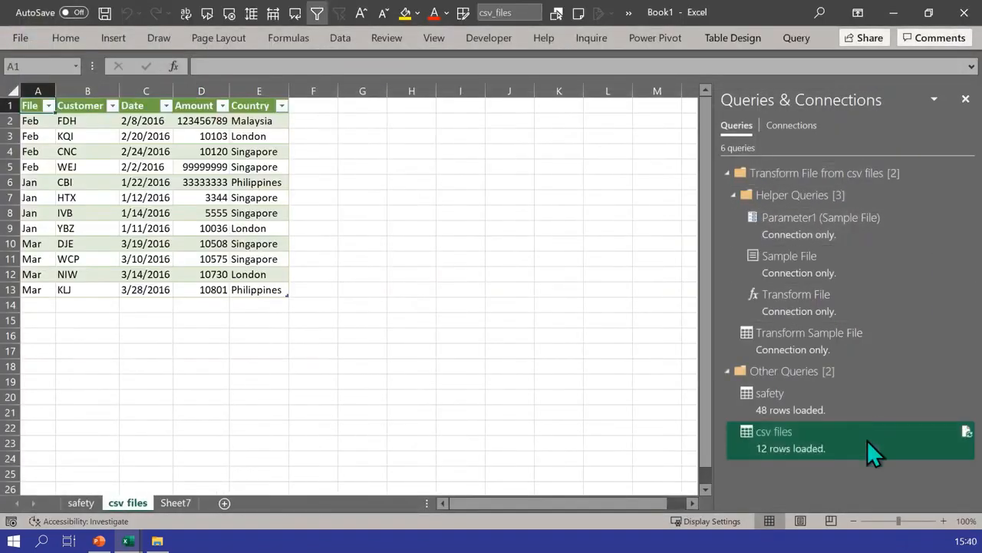
pyautogui.click(157, 364)
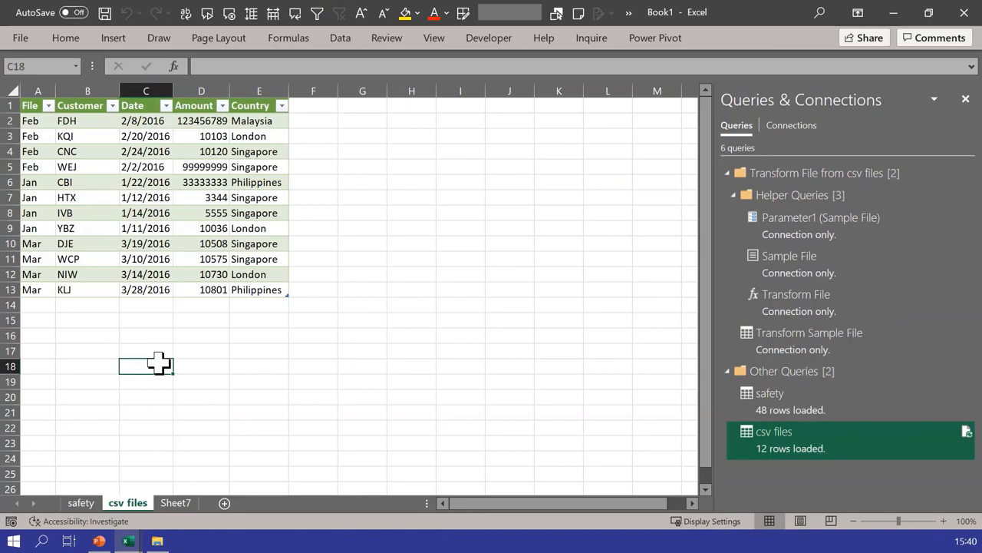
# In File Explorer, put apr data.csv from the Files in folder directory into the csv files folder
pyautogui.click(159, 541)
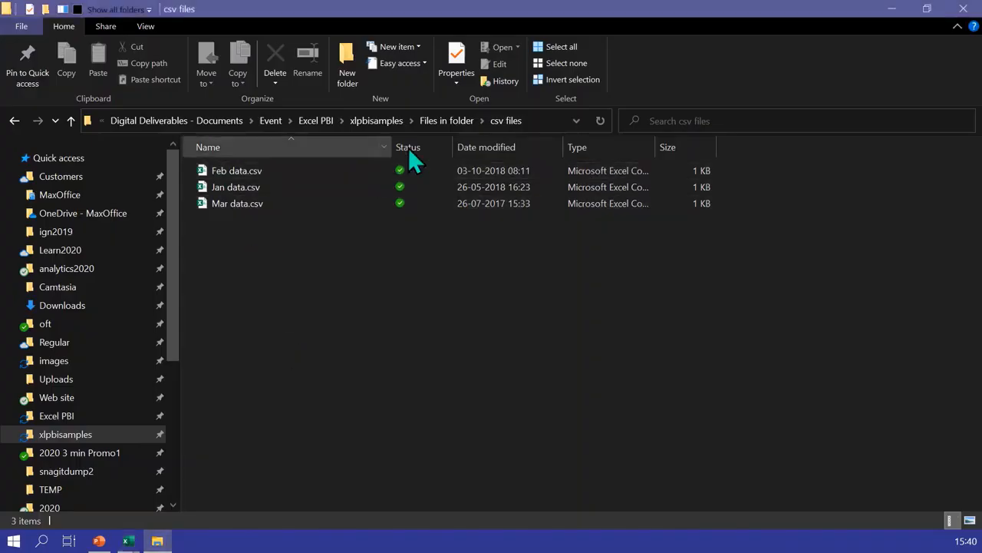
pyautogui.click(449, 126)
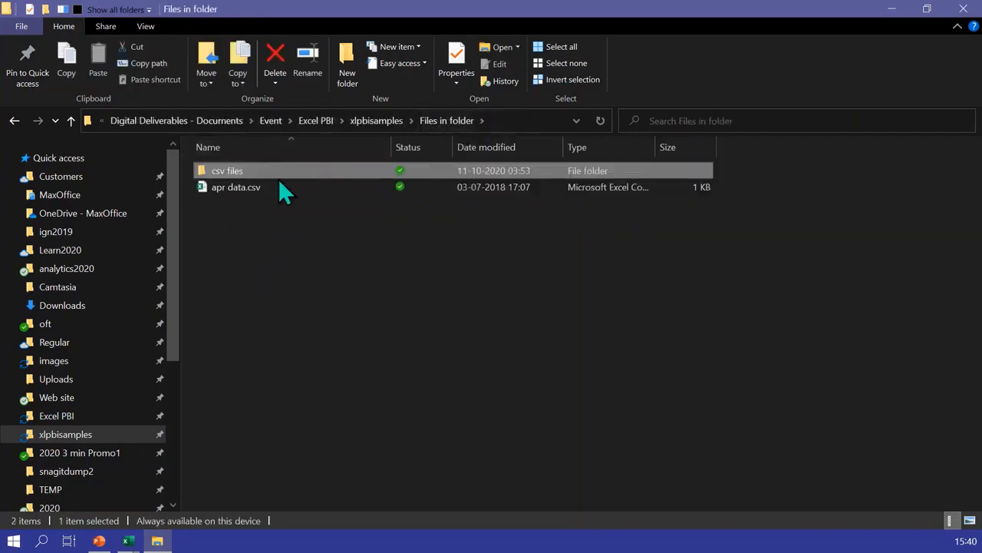
pyautogui.click(271, 186)
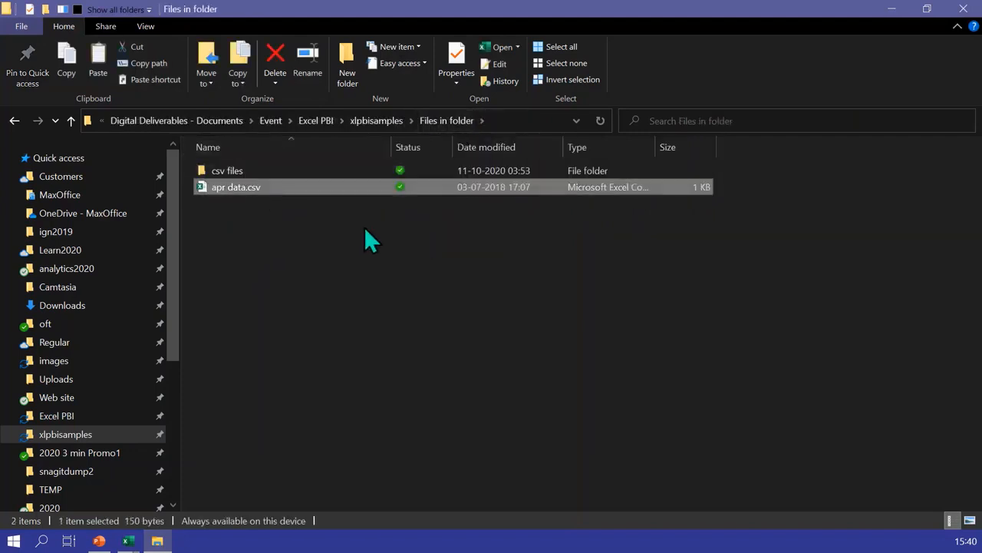
pyautogui.doubleClick(264, 172)
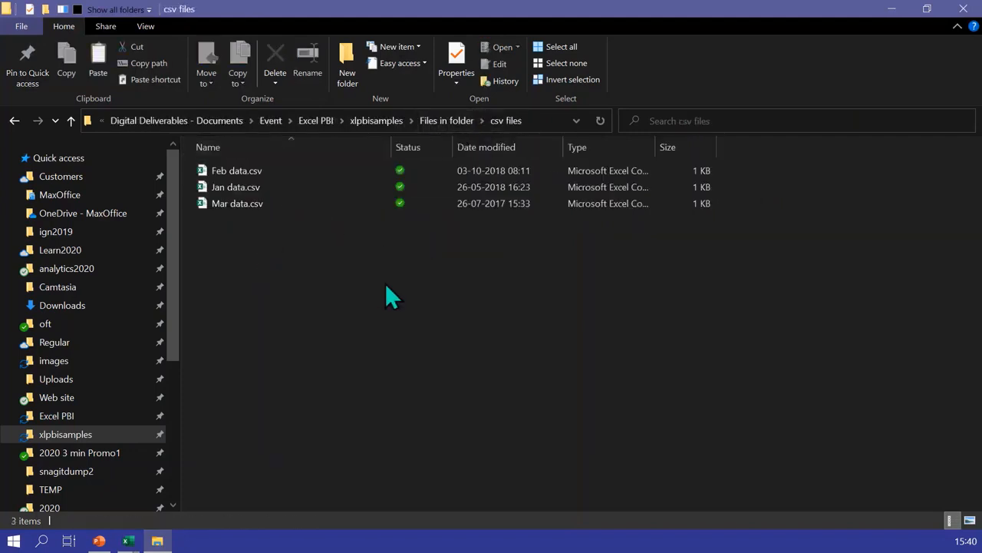
pyautogui.hotkey('ctrl', 'v')
# Switch back to Excel and refresh the combined csv files table
pyautogui.hotkey('alt', 'Tab')
pyautogui.rightClick(110, 214)
pyautogui.moveTo(160, 227)
pyautogui.click(157, 204)
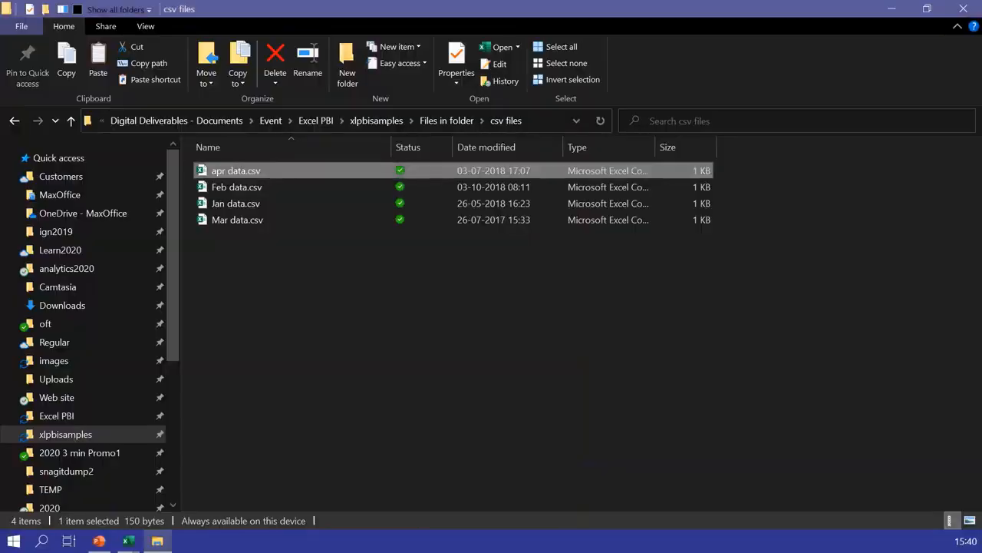
# In File Explorer, go up to the xlpbisamples folder and open the Fill gaps.xlsx workbook
pyautogui.click(435, 118)
pyautogui.click(386, 122)
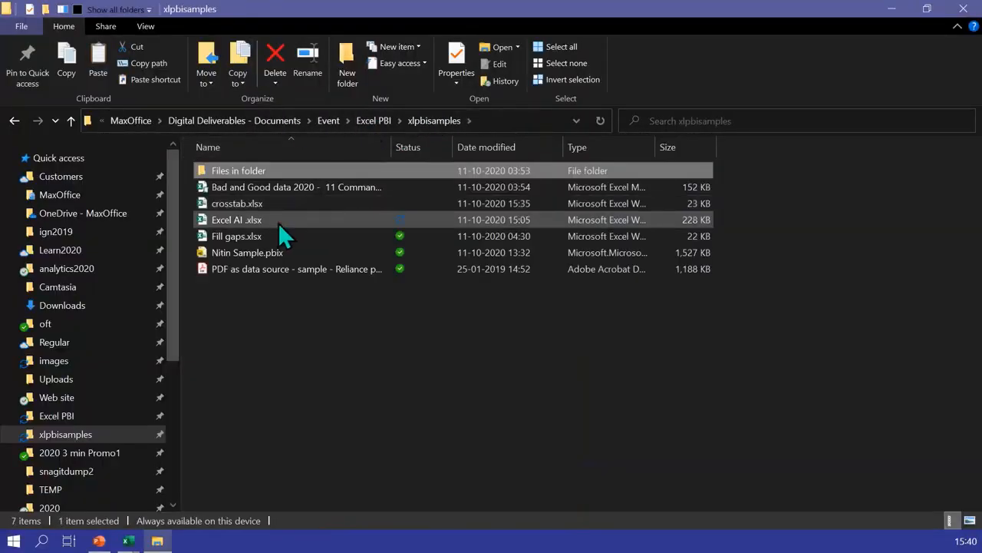
pyautogui.doubleClick(279, 235)
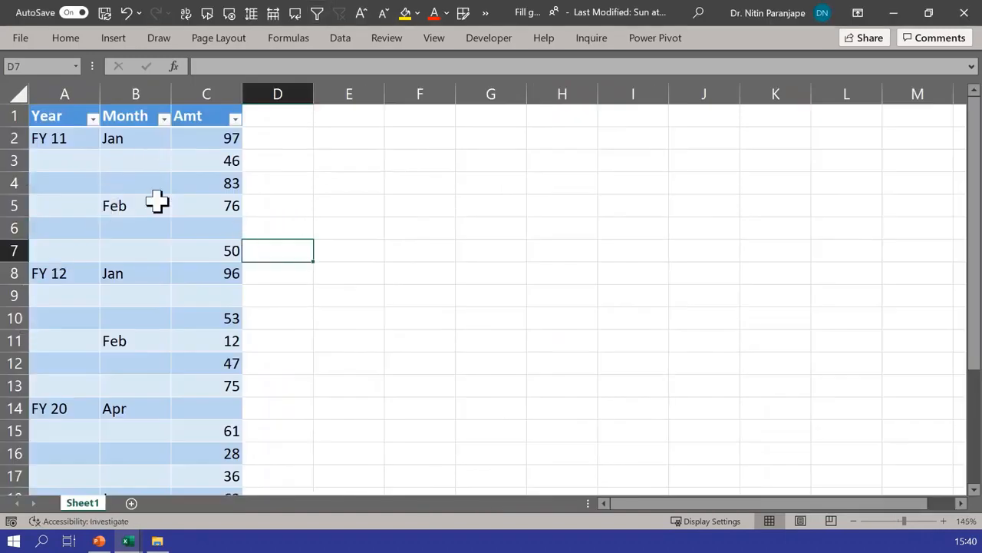
# Check the blank Month and Amt cells and create a Power Query from the Year, Month and Amt table
pyautogui.moveTo(132, 162); pyautogui.dragTo(126, 250)
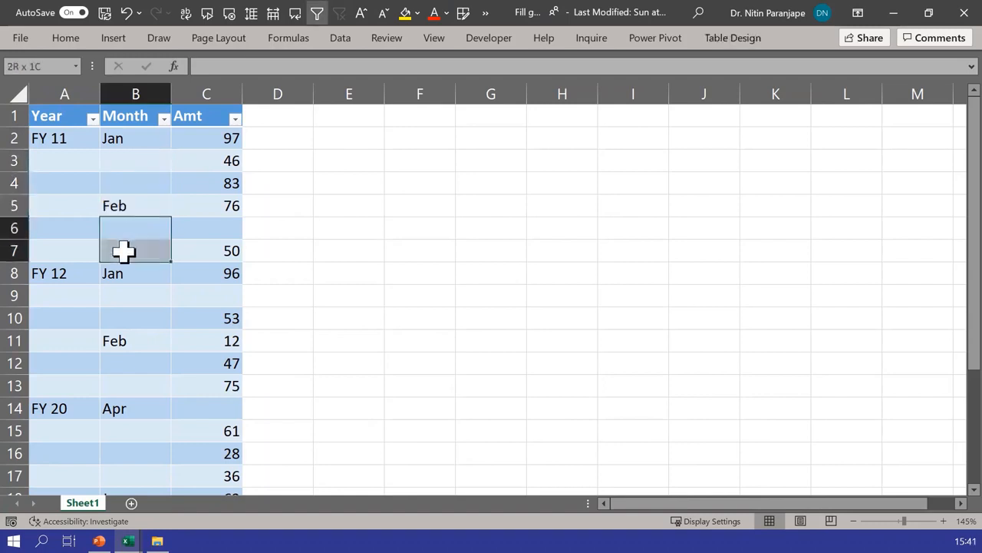
pyautogui.click(215, 231)
pyautogui.click(227, 294)
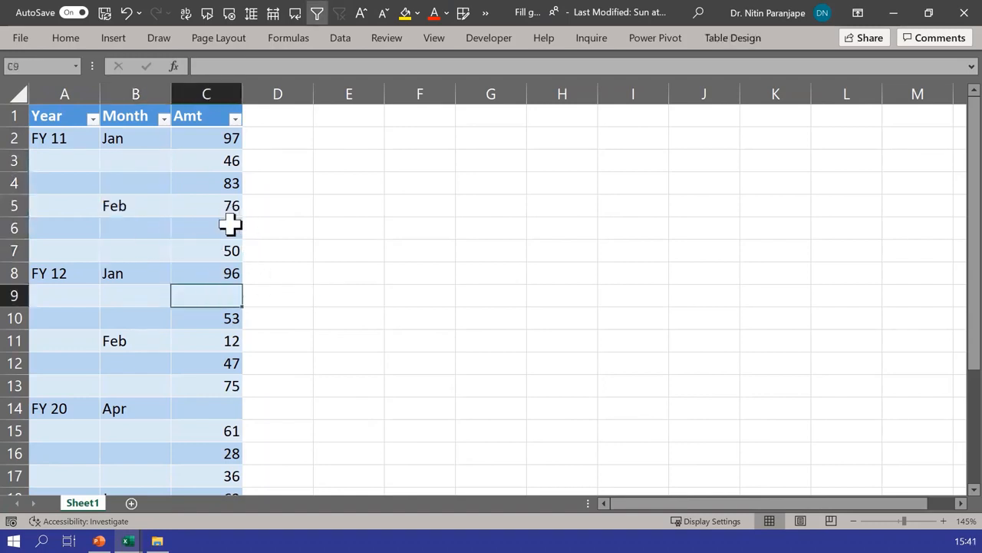
pyautogui.moveTo(128, 222); pyautogui.dragTo(125, 251)
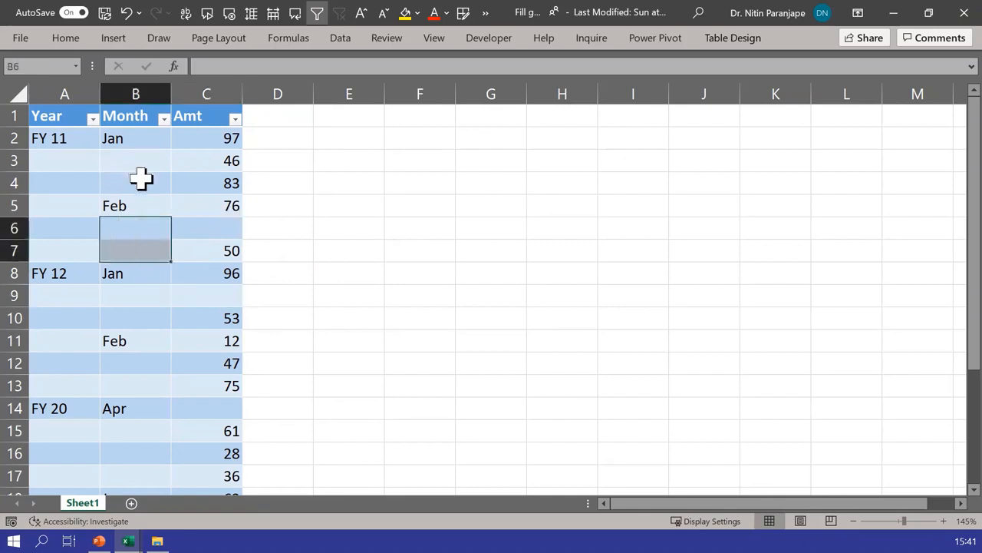
pyautogui.click(135, 182)
pyautogui.click(341, 40)
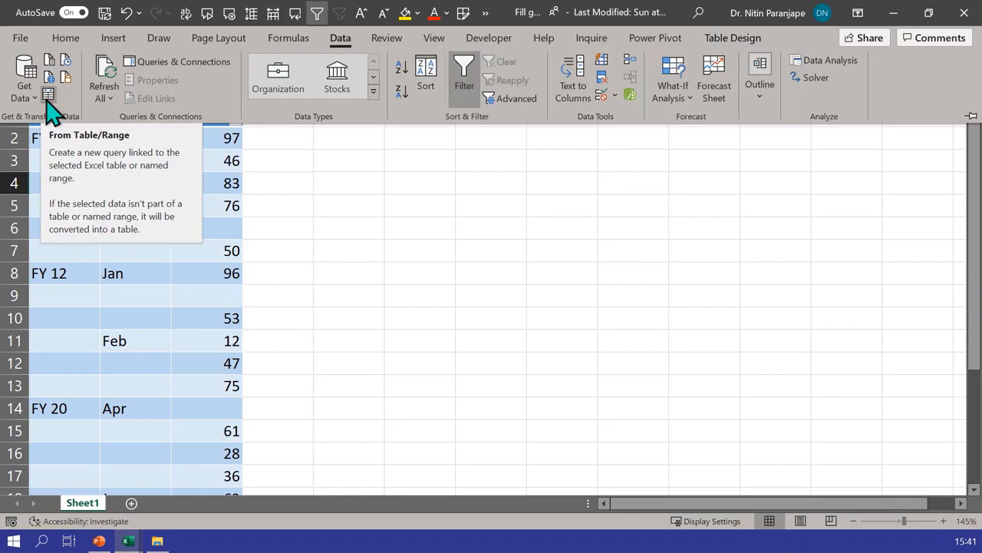
pyautogui.click(48, 96)
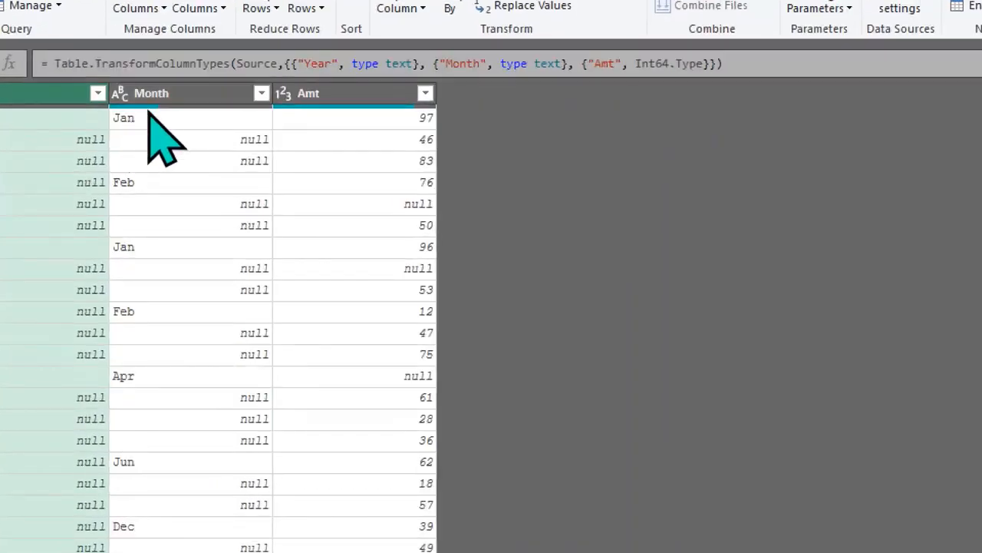
# Fill the empty cells of the Year and Month columns downward, leaving the Amt column out
pyautogui.click(150, 108)
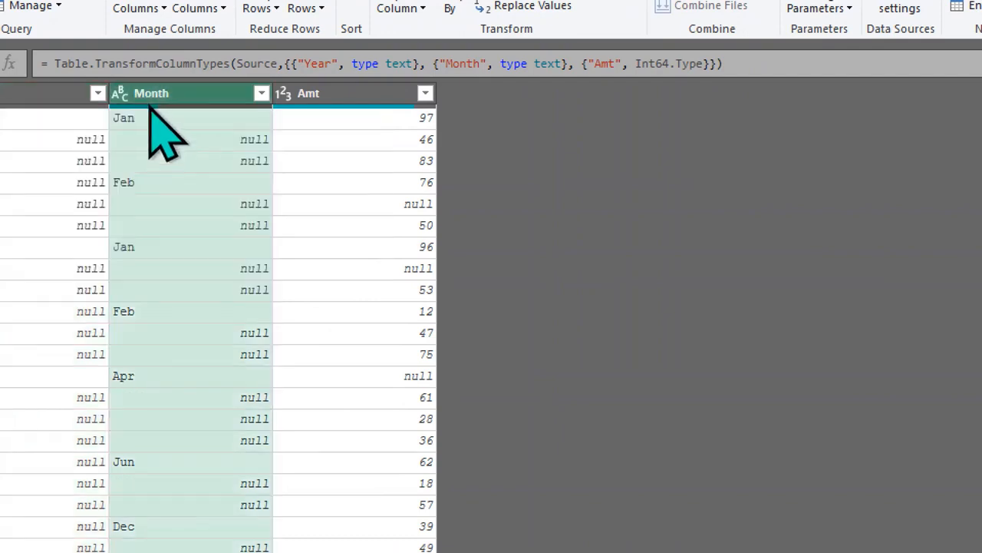
pyautogui.moveTo(150, 108)
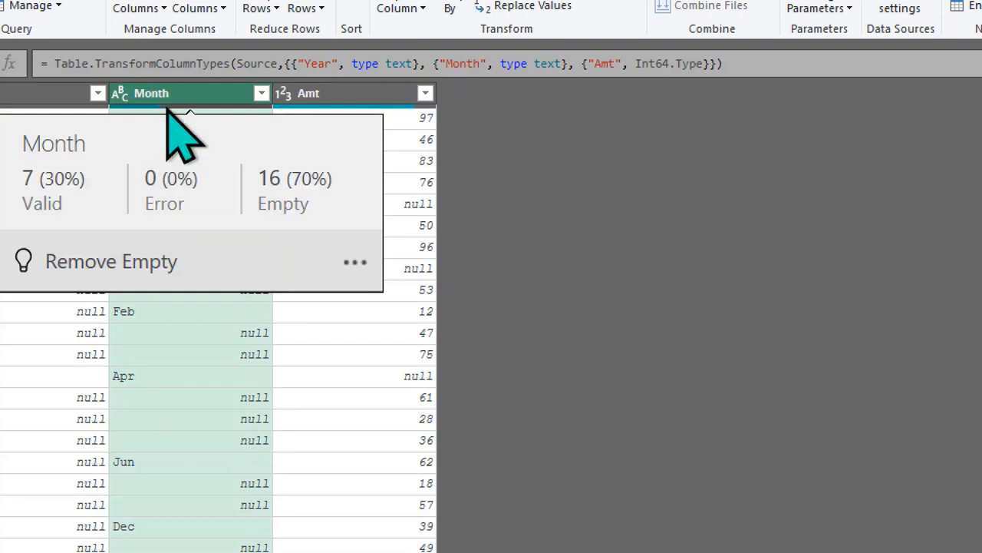
pyautogui.click(143, 403)
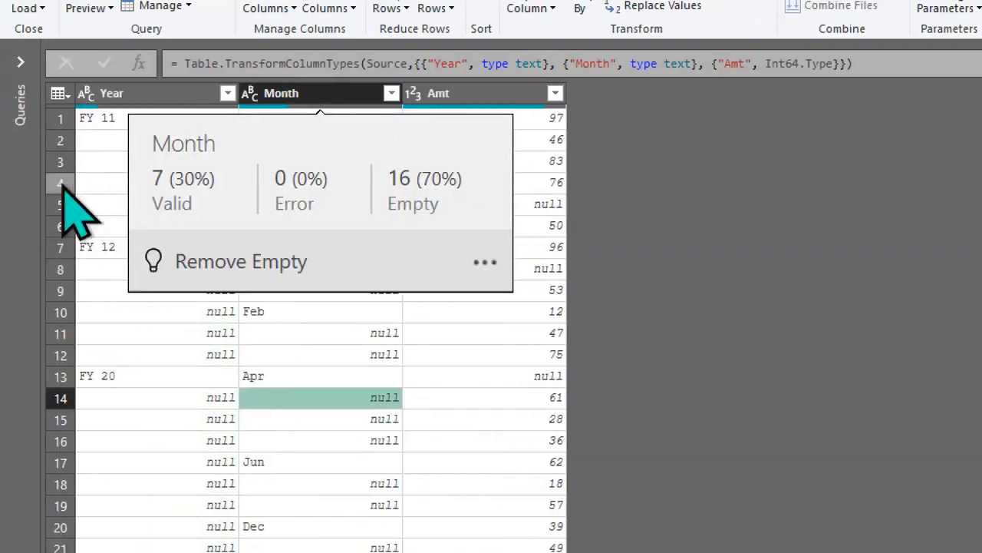
pyautogui.click(14, 96)
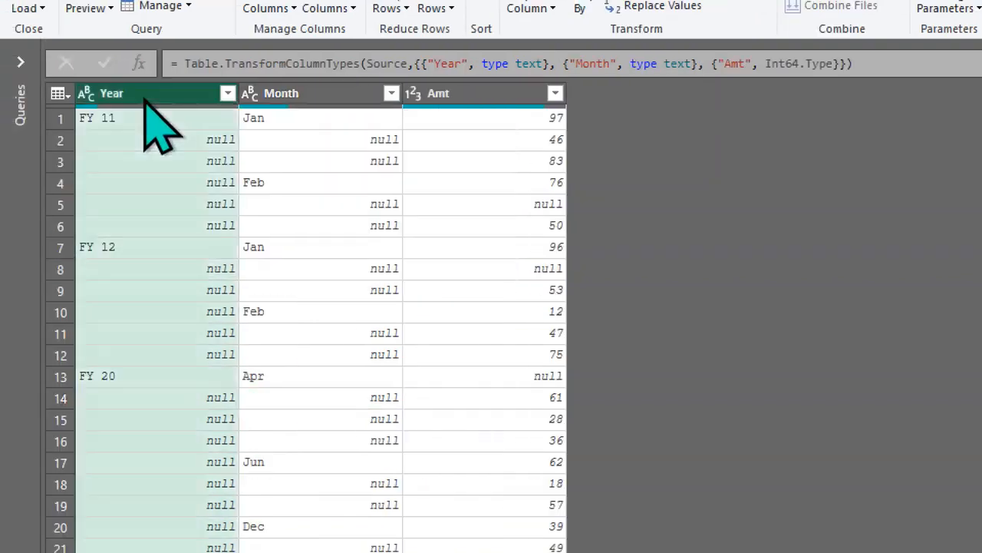
pyautogui.keyDown('ctrl'); pyautogui.click(337, 96); pyautogui.keyUp('ctrl')
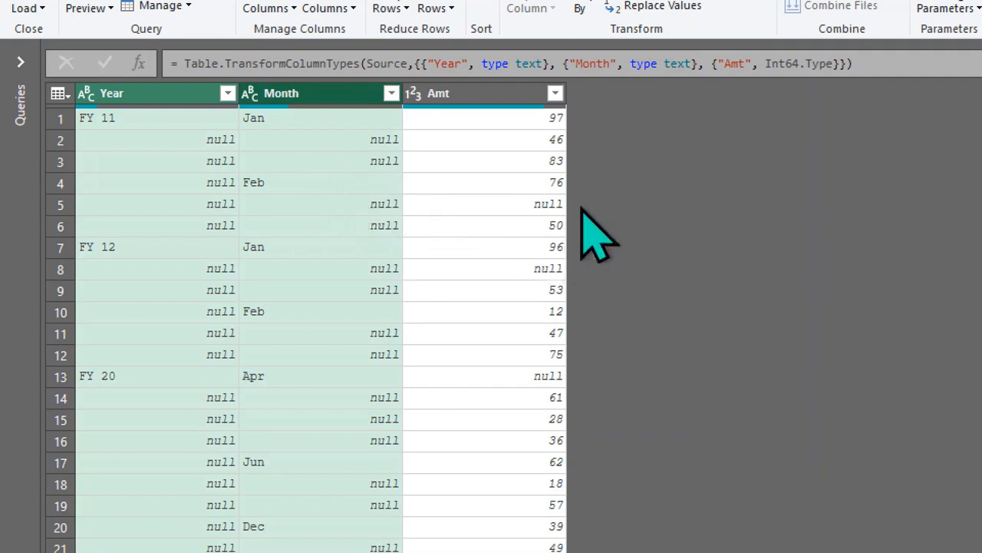
pyautogui.rightClick(293, 95)
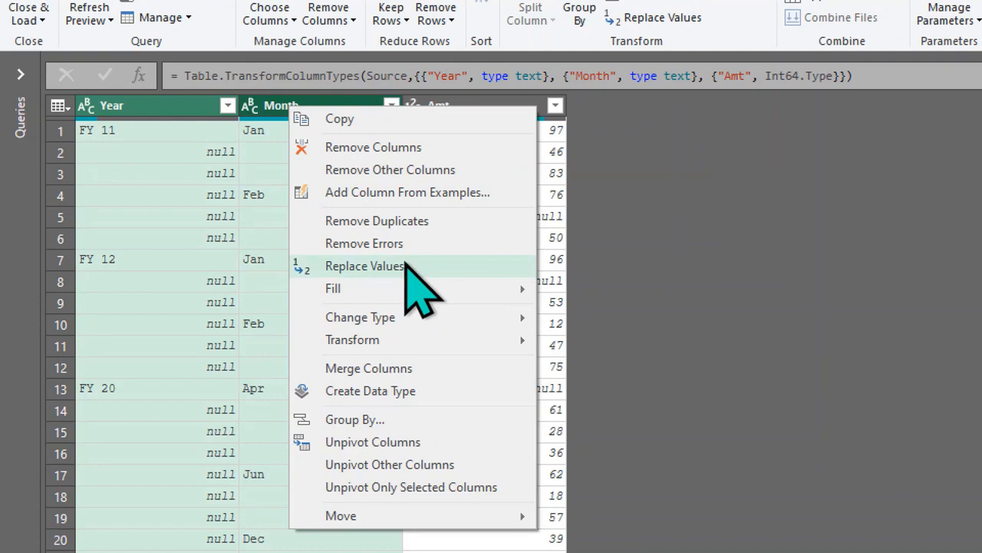
pyautogui.moveTo(407, 286)
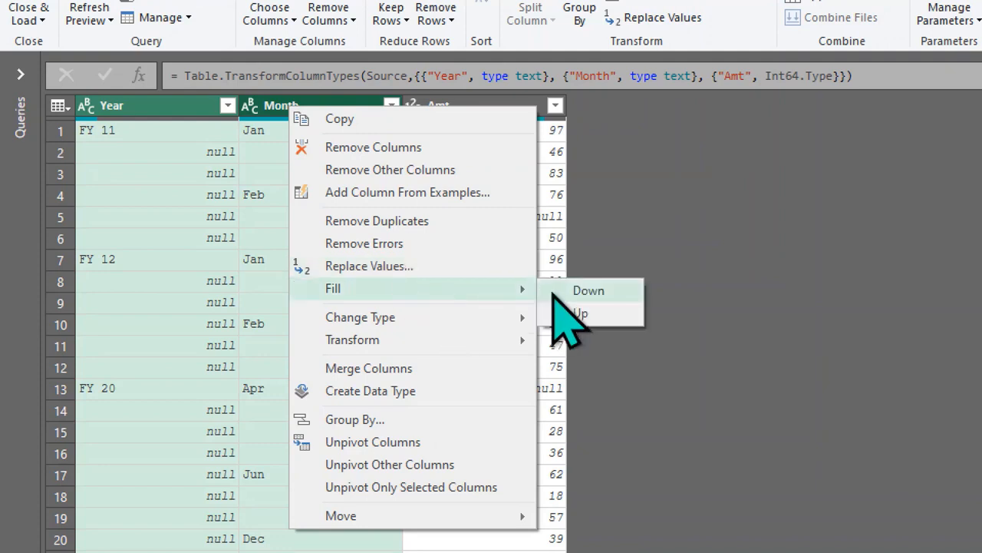
pyautogui.click(592, 291)
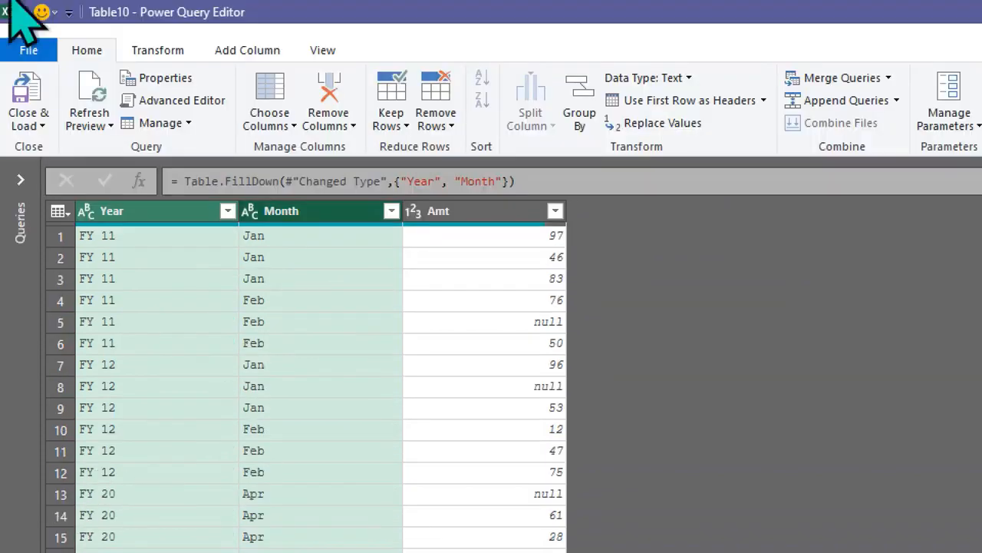
# Close the query editor, load the filled table into a new worksheet and return to Sheet1
pyautogui.click(30, 123)
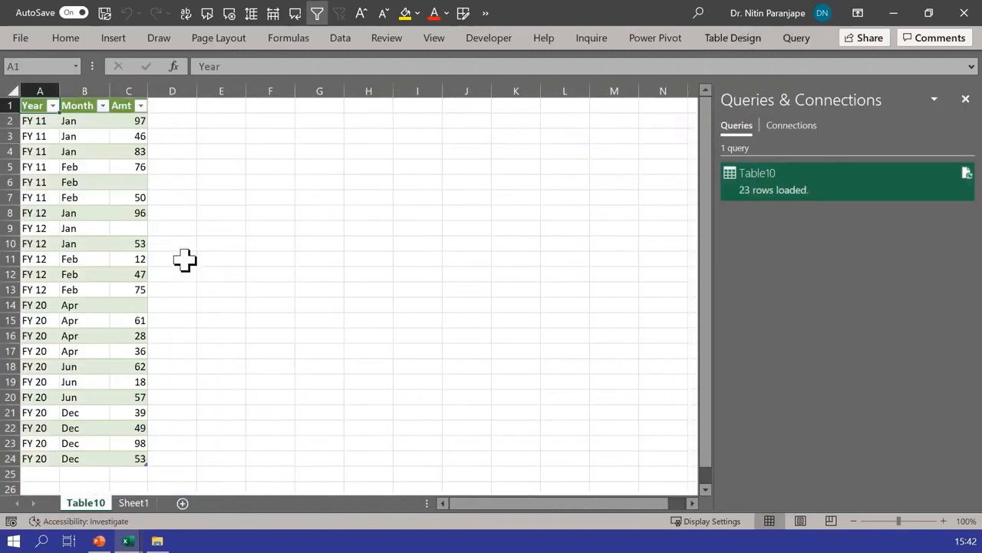
pyautogui.click(134, 503)
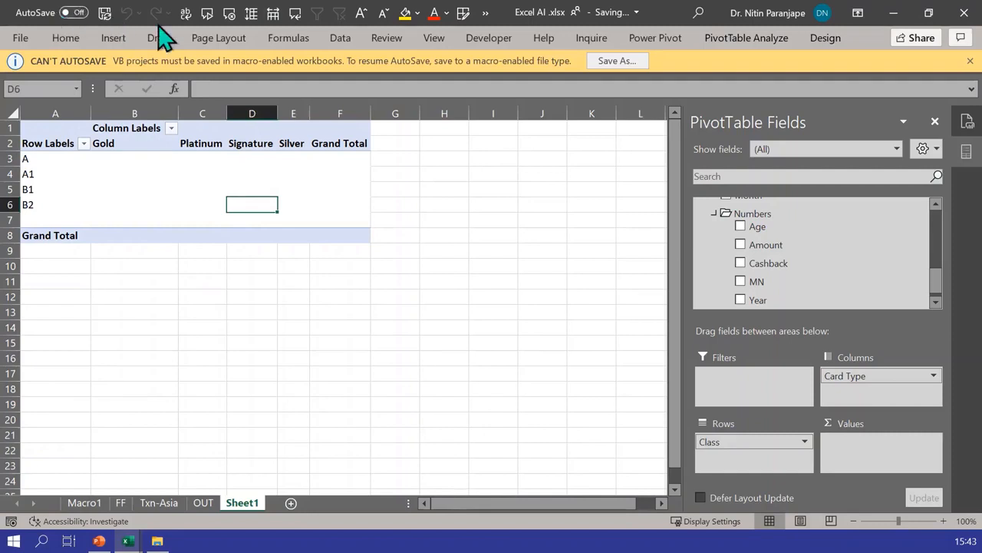
# In the Excel AI workbook, display the data source categories offered by Get Data
pyautogui.click(343, 40)
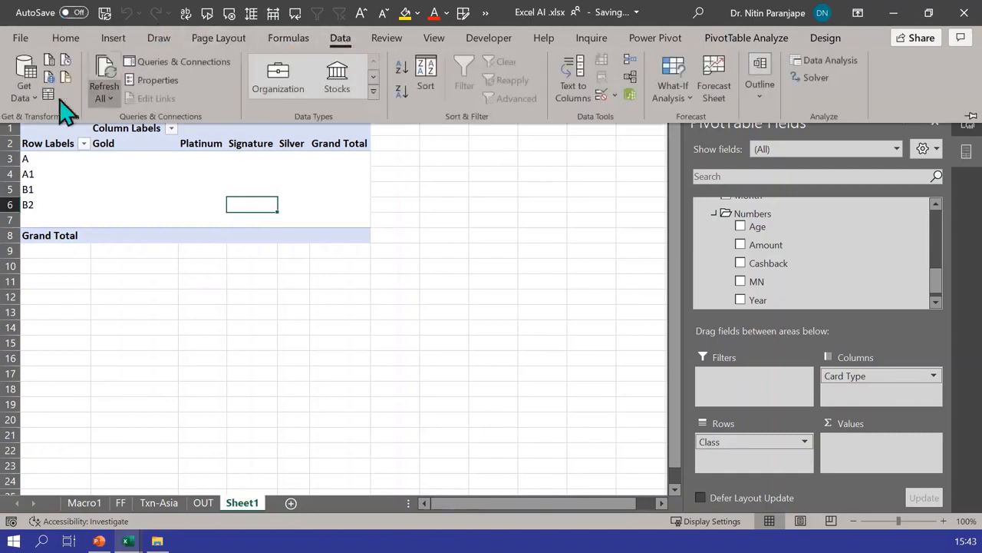
pyautogui.click(23, 95)
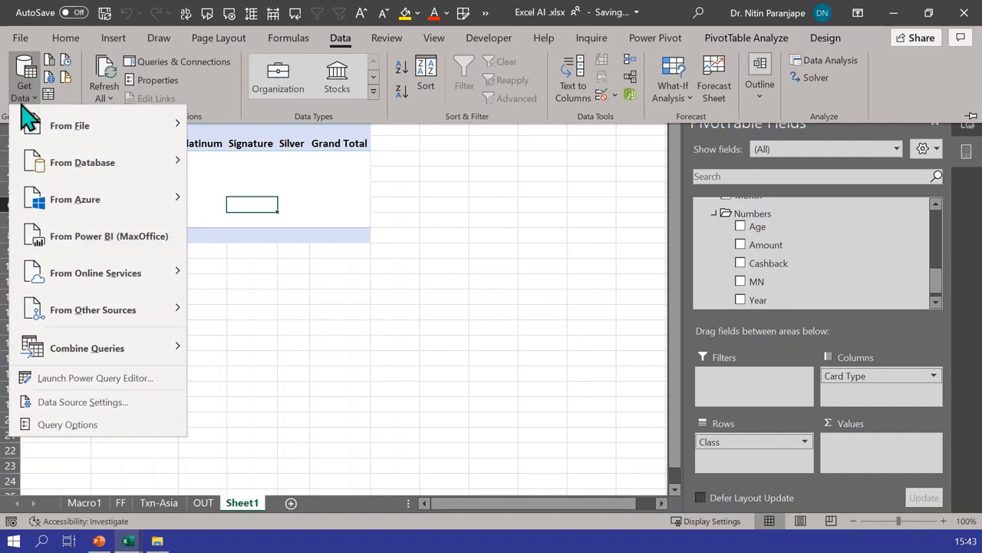
pyautogui.moveTo(36, 125)
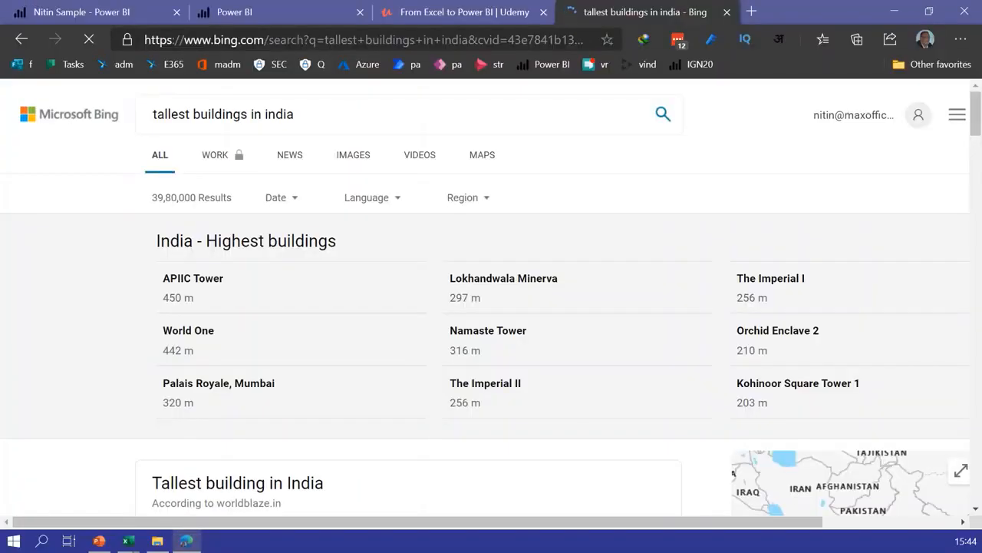
# In the browser, open the Wikipedia article List of tallest buildings in India from the Bing results
pyautogui.scroll(-6, 457, 253)
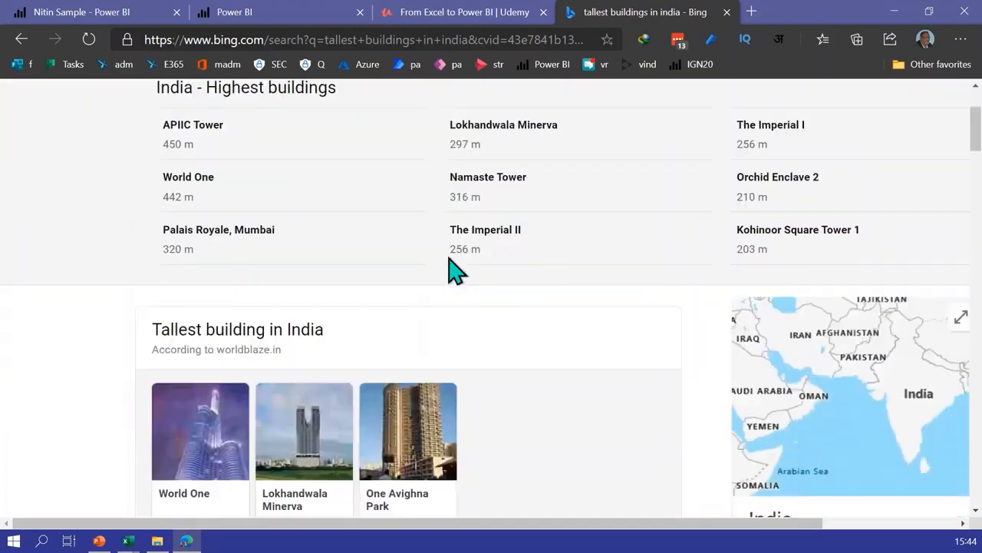
pyautogui.scroll(-5, 428, 321)
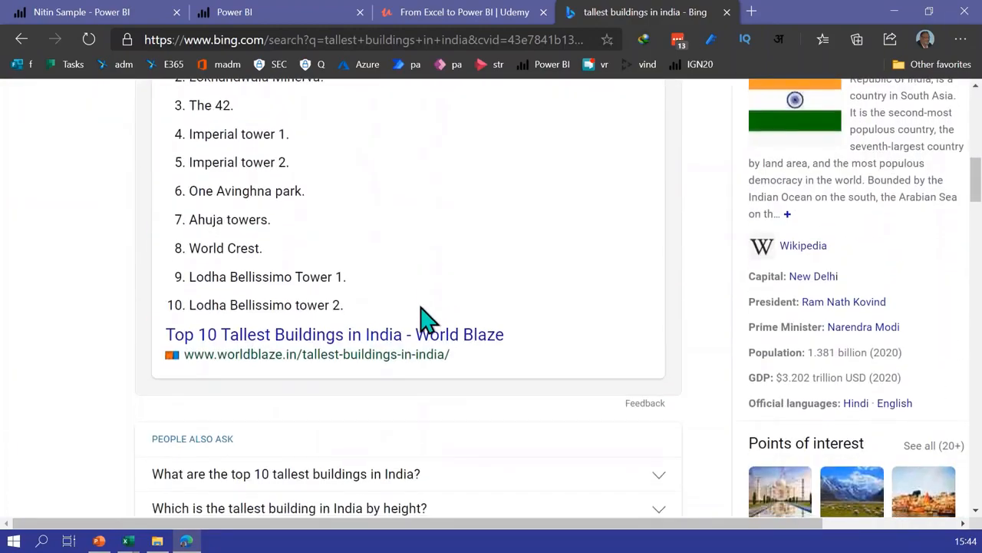
pyautogui.scroll(-2, 330, 263)
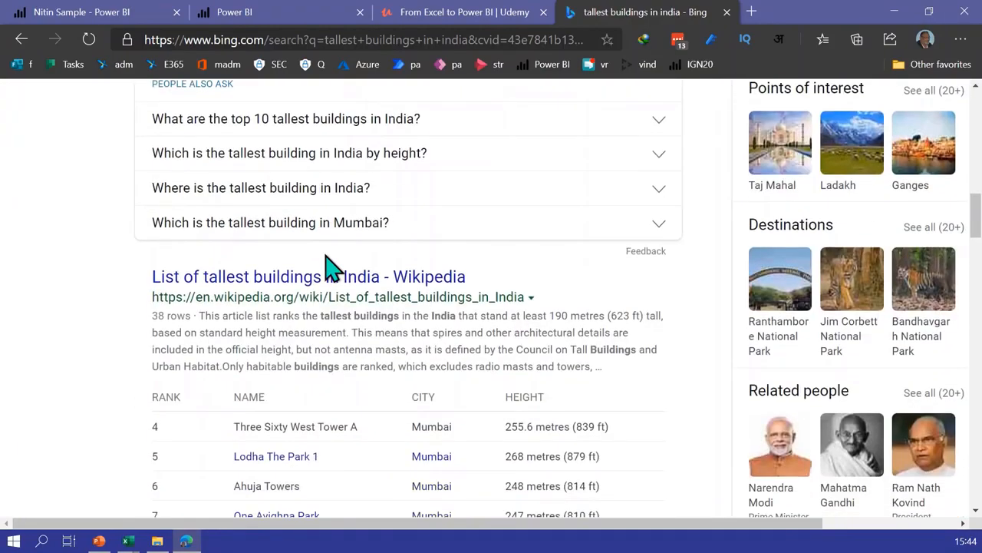
pyautogui.click(312, 275)
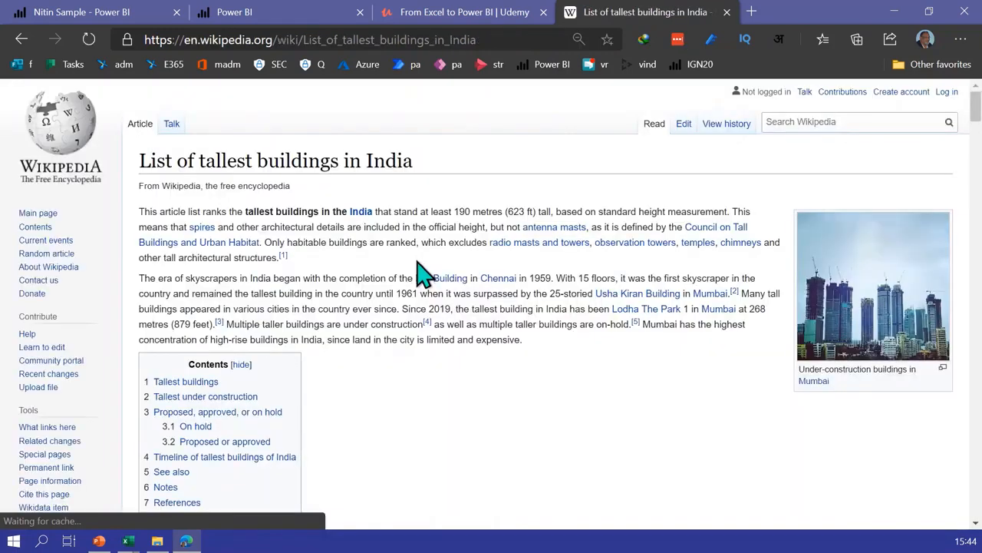
# Examine the building tables in the Wikipedia article, from Tallest buildings through Tallest under construction to On hold
pyautogui.scroll(-5, 435, 303)
pyautogui.scroll(-1, 435, 303)
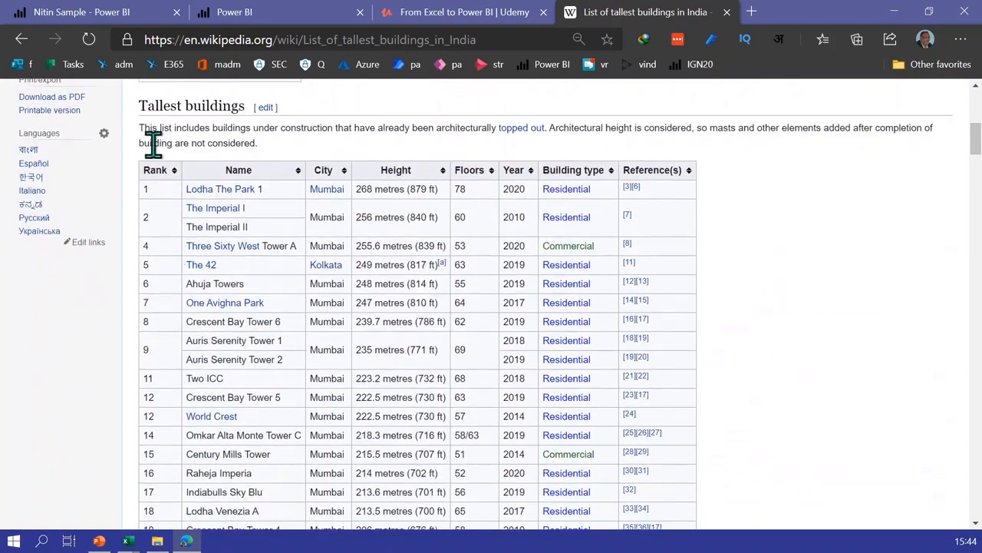
pyautogui.scroll(-10, 287, 388)
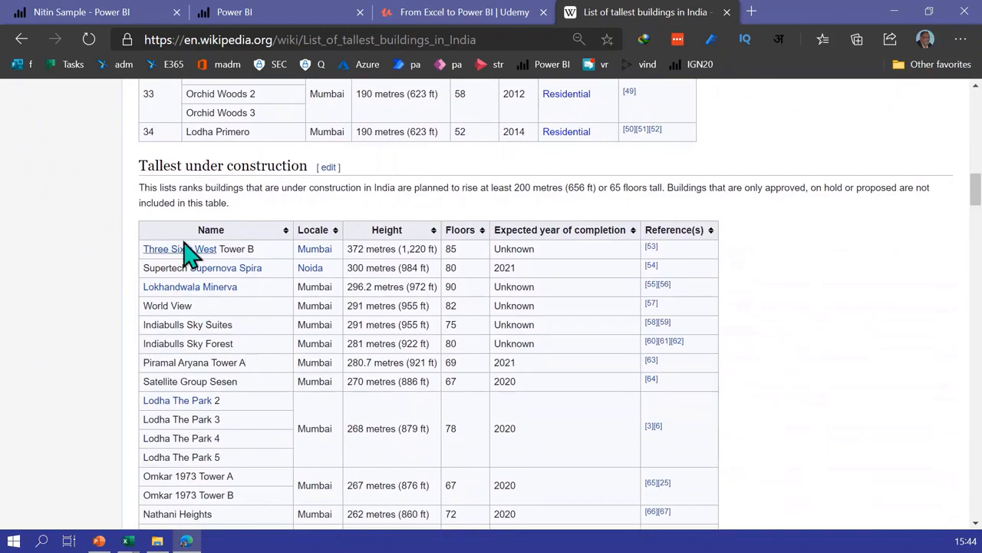
pyautogui.scroll(-2, 326, 345)
pyautogui.scroll(-11, 330, 374)
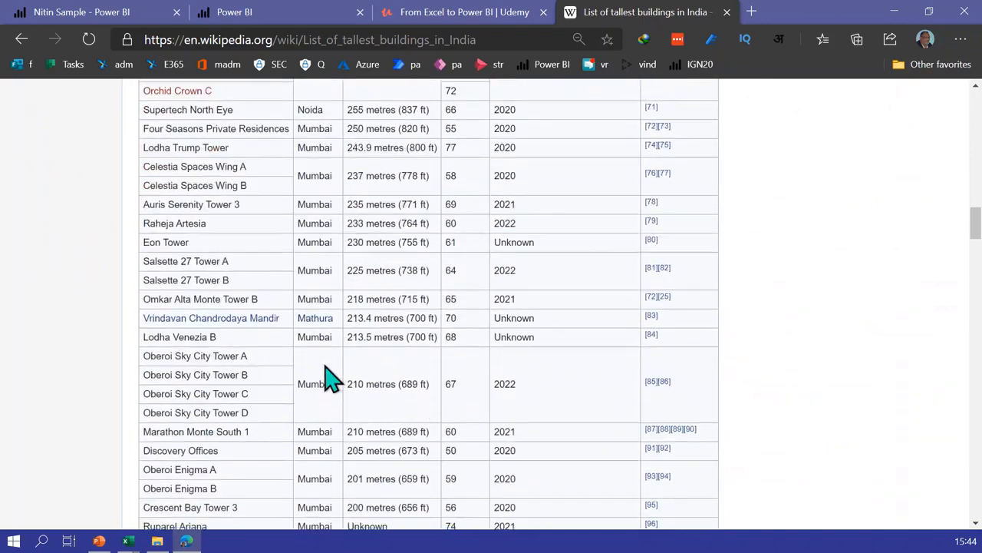
pyautogui.scroll(-1, 326, 376)
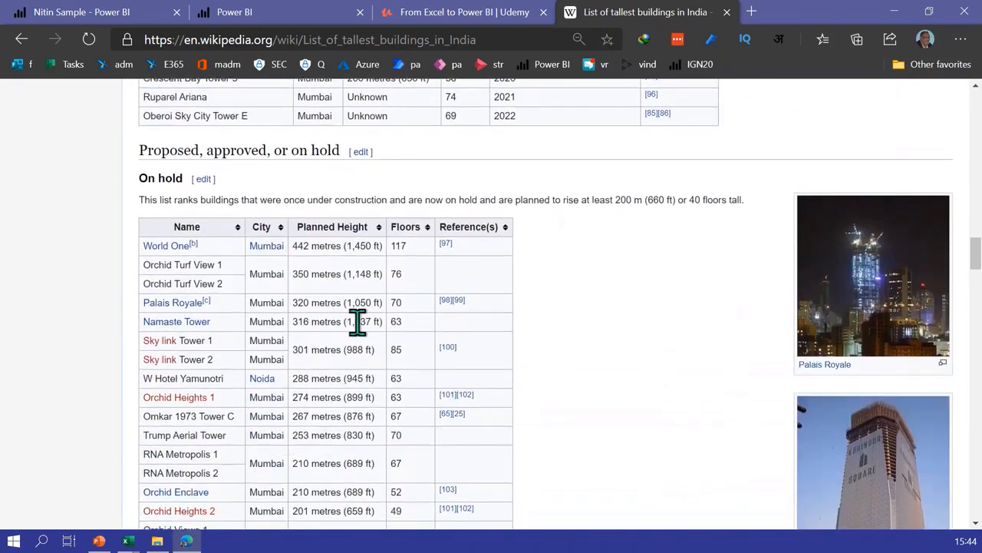
pyautogui.scroll(10, 279, 355)
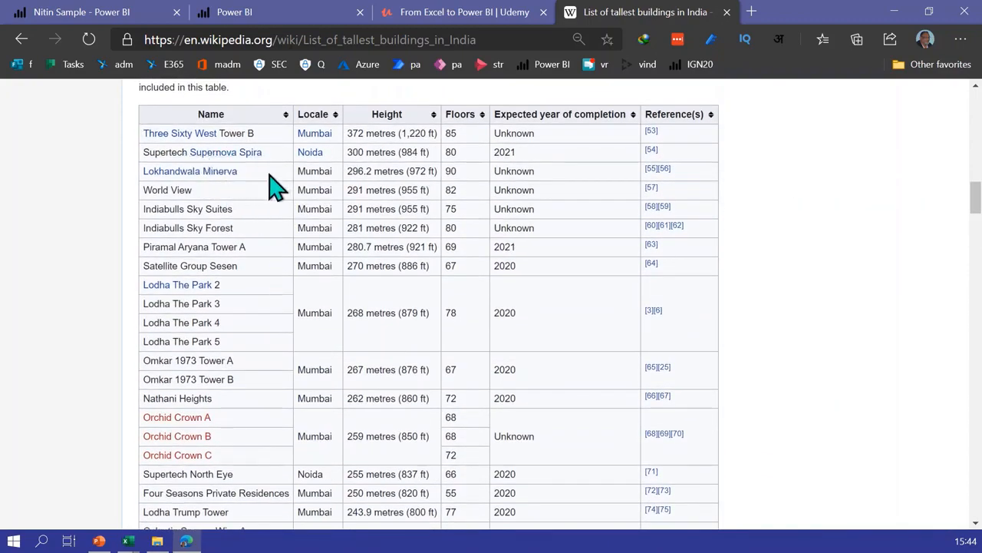
# Copy the Wikipedia article's URL and switch to the Book1 workbook in Excel
pyautogui.hotkey('ctrl', 'l')
pyautogui.hotkey('ctrl', 'c')
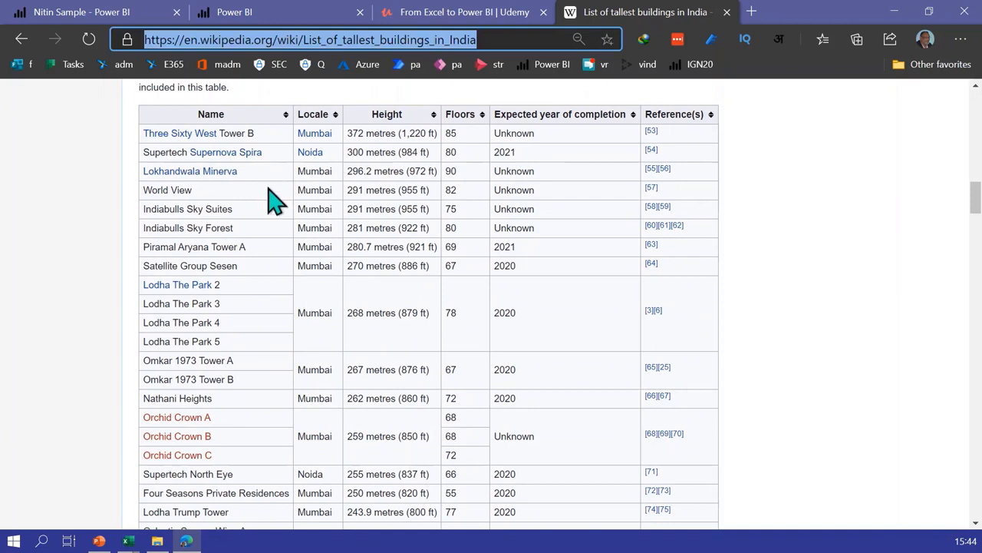
pyautogui.click(141, 534)
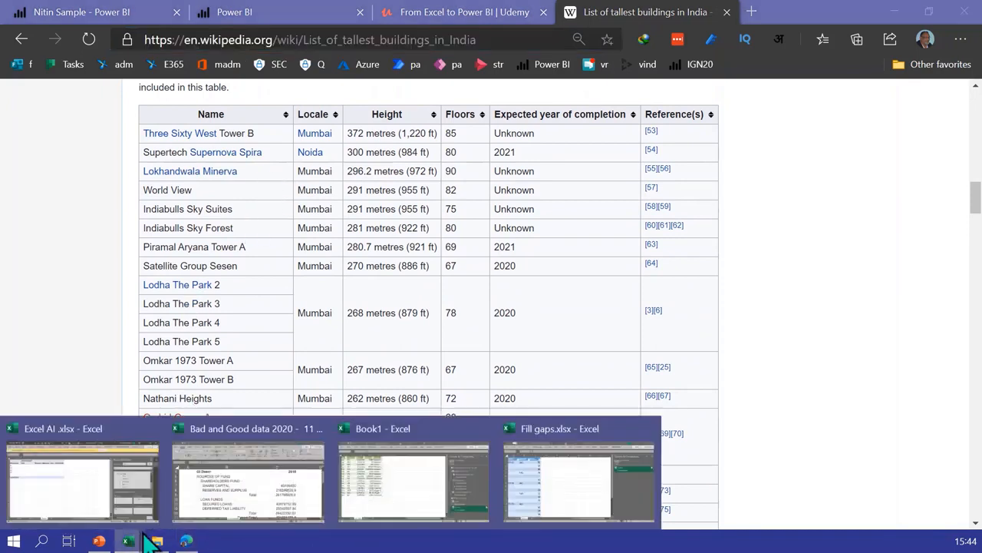
pyautogui.click(384, 507)
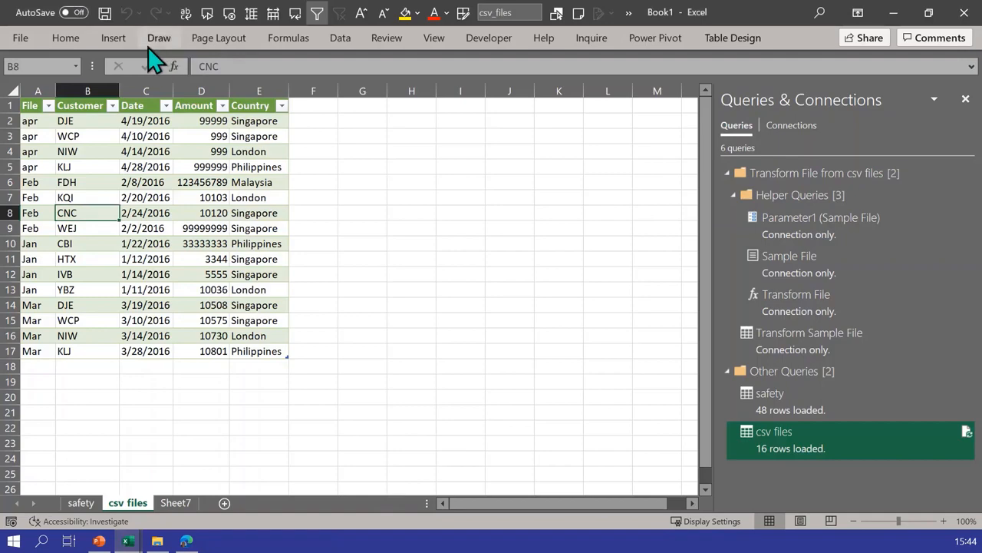
# Start a From Web data import using the copied URL of the List of tallest buildings in India article
pyautogui.click(339, 45)
pyautogui.click(29, 86)
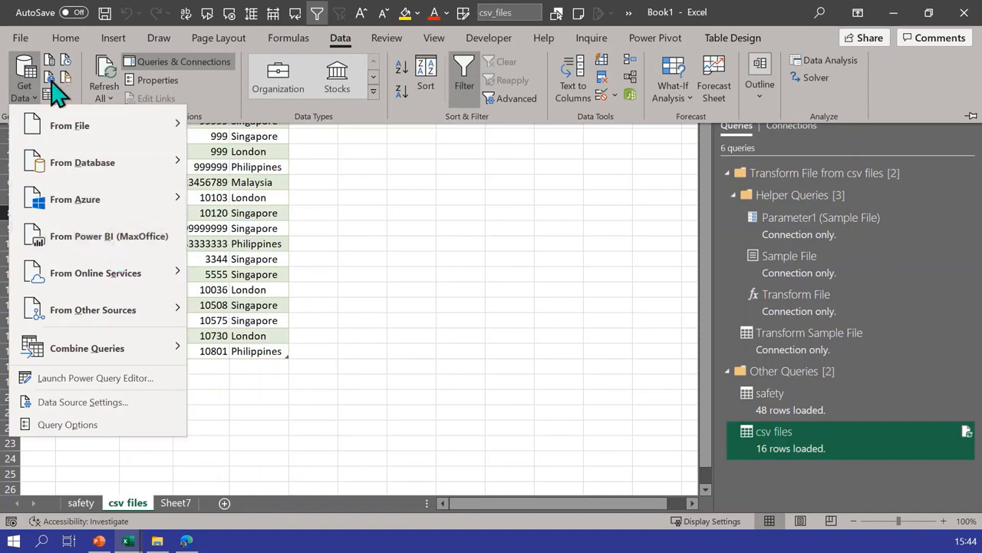
pyautogui.moveTo(95, 309)
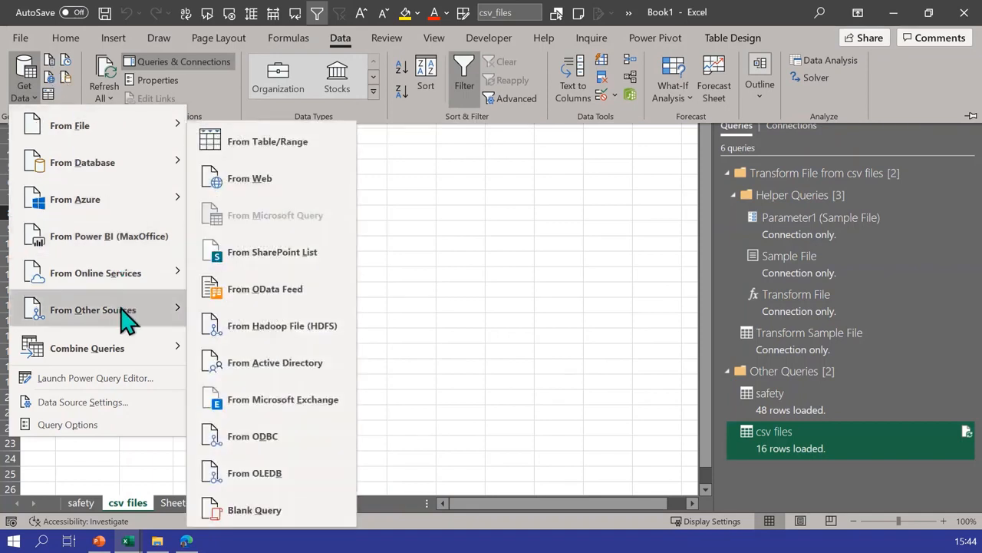
pyautogui.click(262, 184)
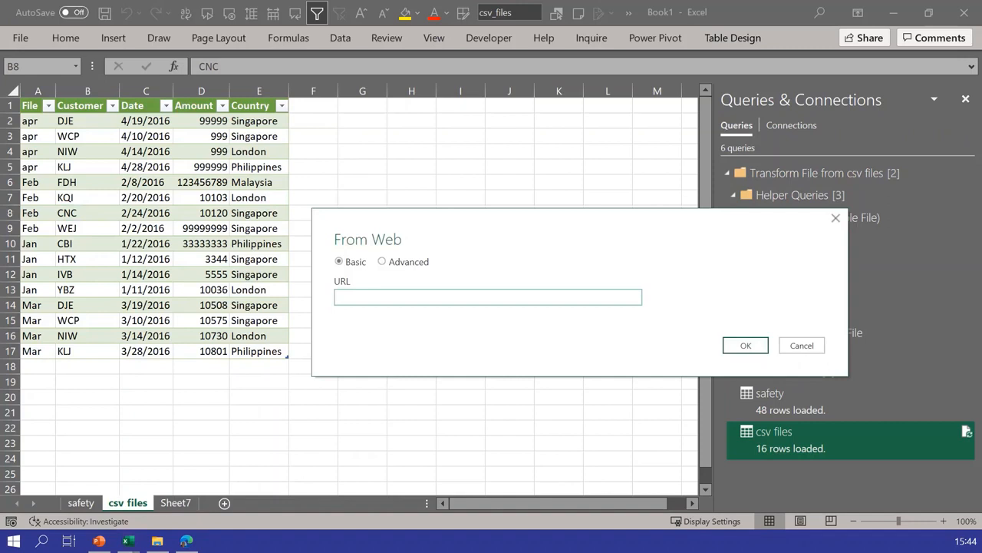
pyautogui.click(434, 295)
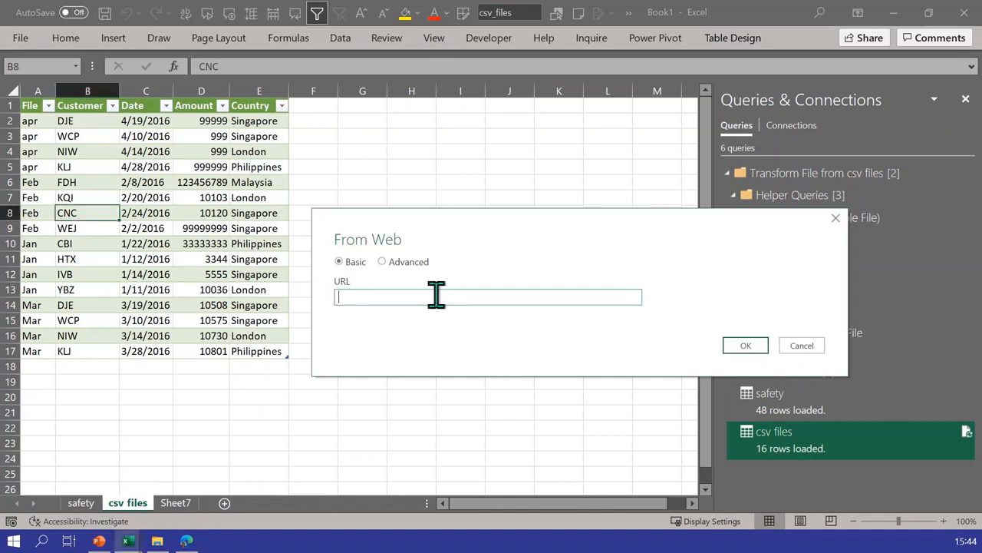
pyautogui.hotkey('ctrl', 'v')
pyautogui.click(744, 346)
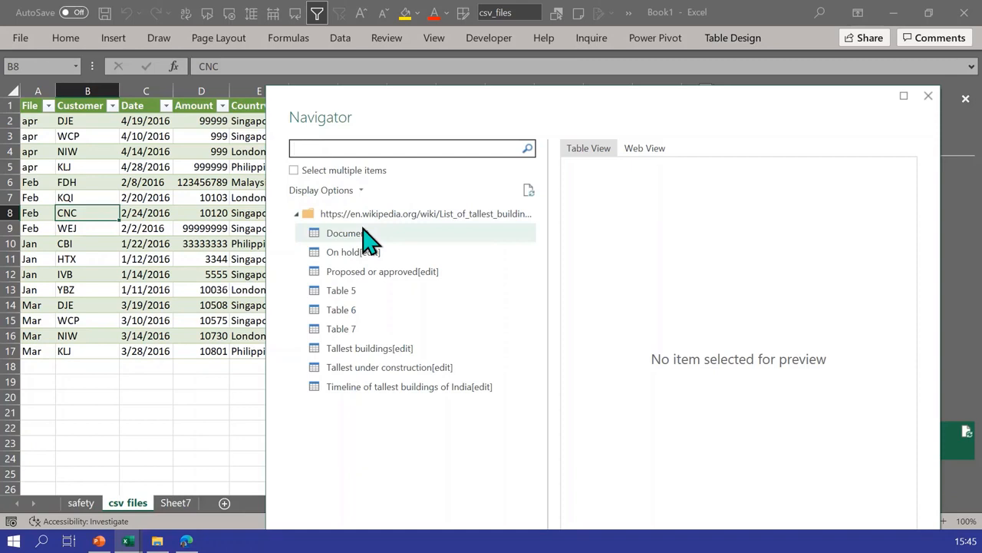
# Preview the Document, Table 5, Table 6 and Table 7 items found on the web page
pyautogui.click(367, 248)
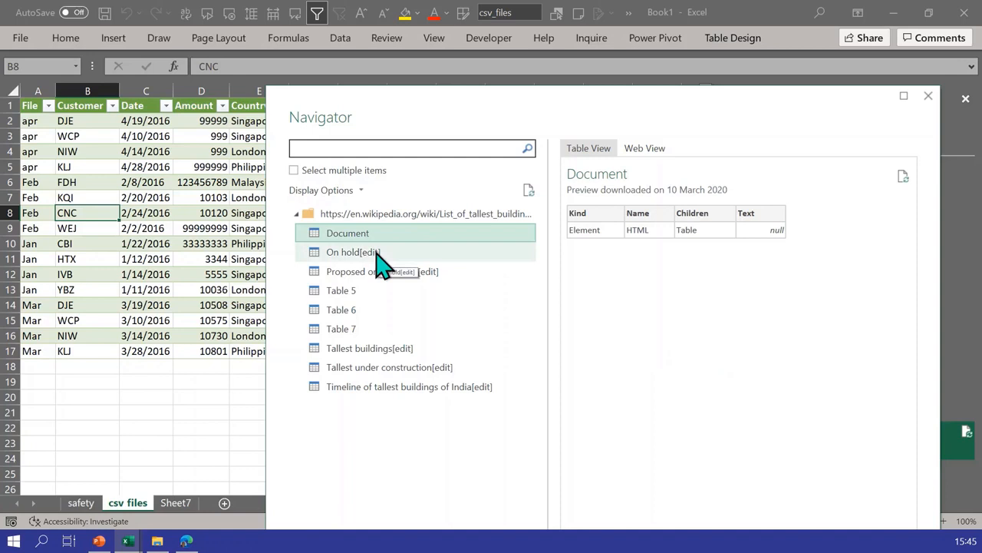
pyautogui.click(351, 295)
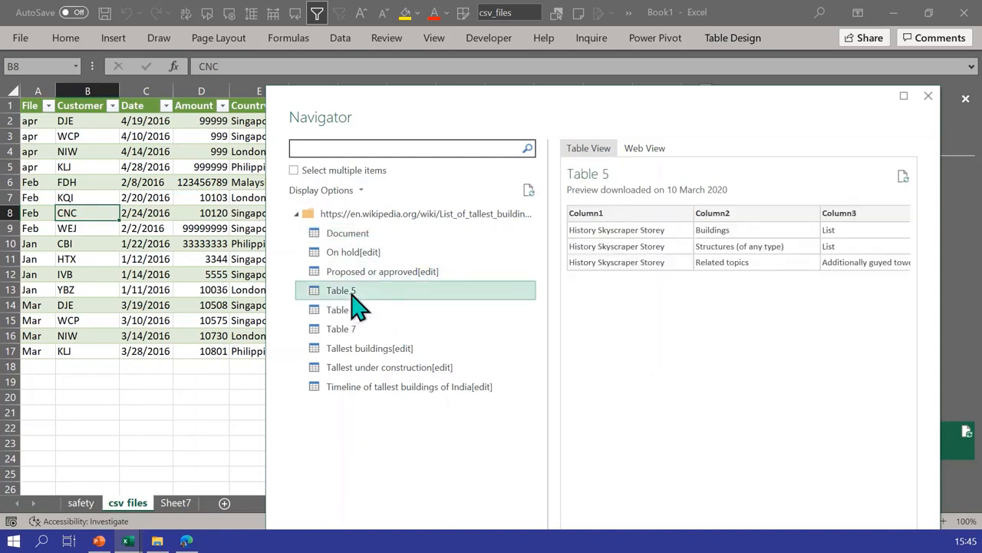
pyautogui.click(373, 312)
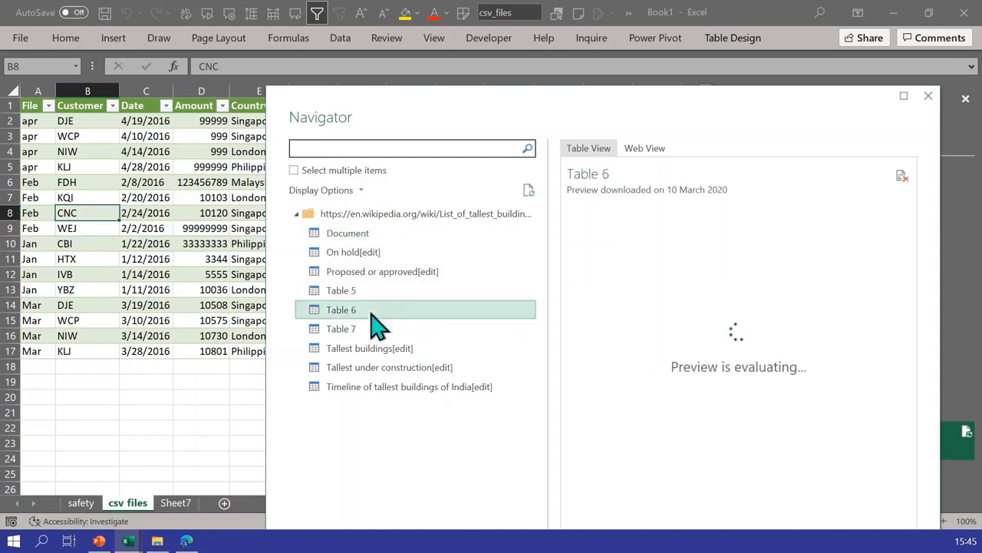
pyautogui.click(364, 330)
# Select the Tallest buildings[edit] table and open it in the Power Query Editor for transformation
pyautogui.click(369, 351)
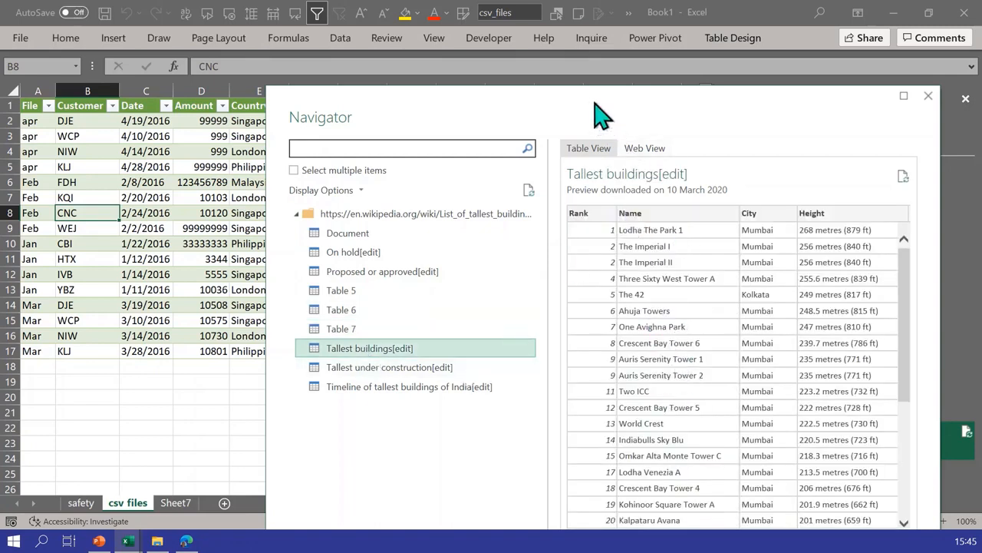
pyautogui.moveTo(588, 87); pyautogui.dragTo(499, 39)
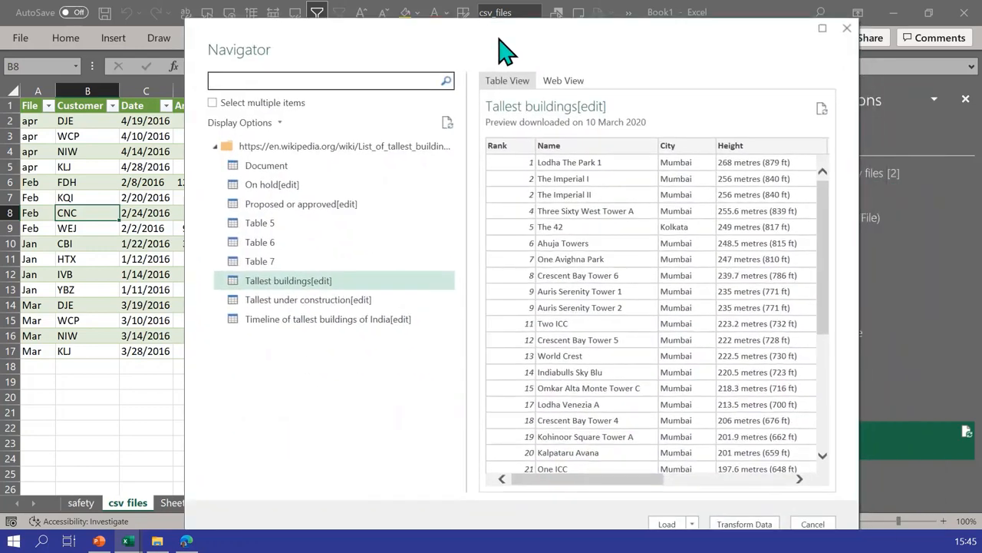
pyautogui.moveTo(499, 20); pyautogui.dragTo(475, 82)
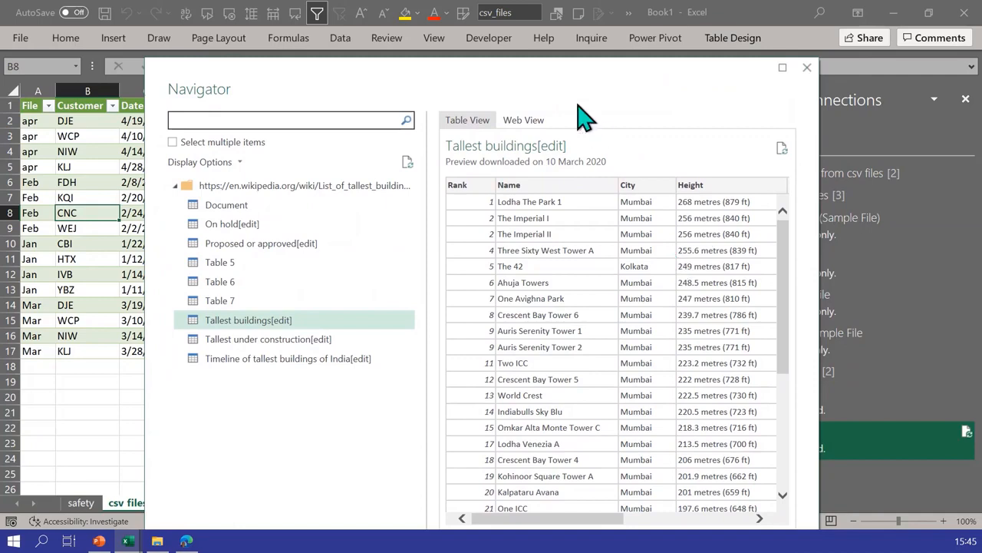
pyautogui.moveTo(558, 95); pyautogui.dragTo(556, 39)
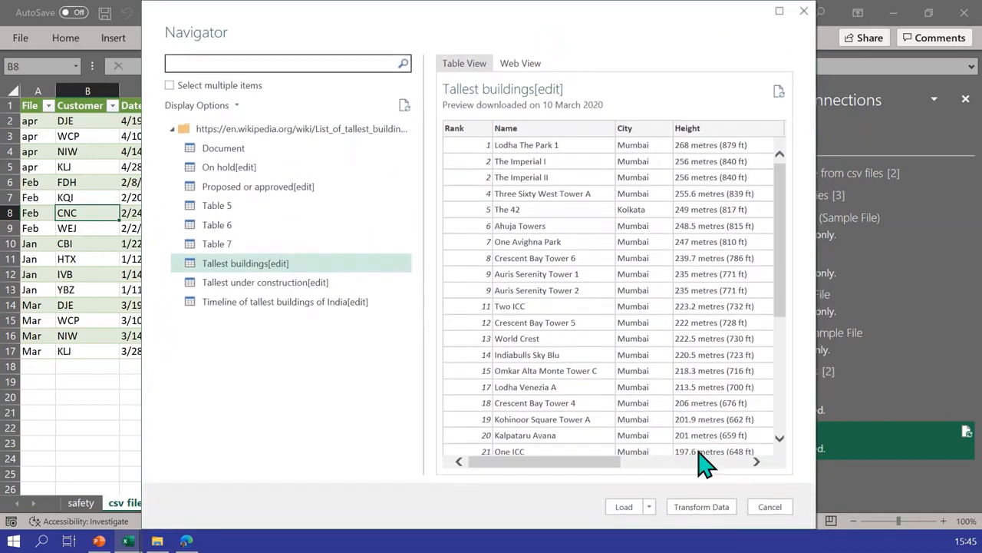
pyautogui.click(700, 508)
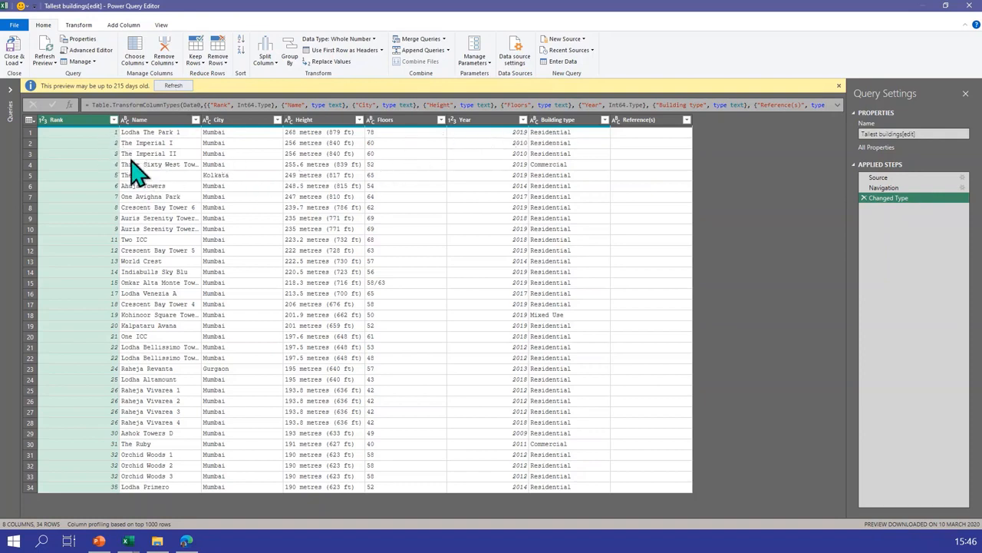
# Keep only the Name, City, Height and Floors columns and remove all other columns
pyautogui.keyDown('ctrl'); pyautogui.click(164, 121); pyautogui.keyUp('ctrl')
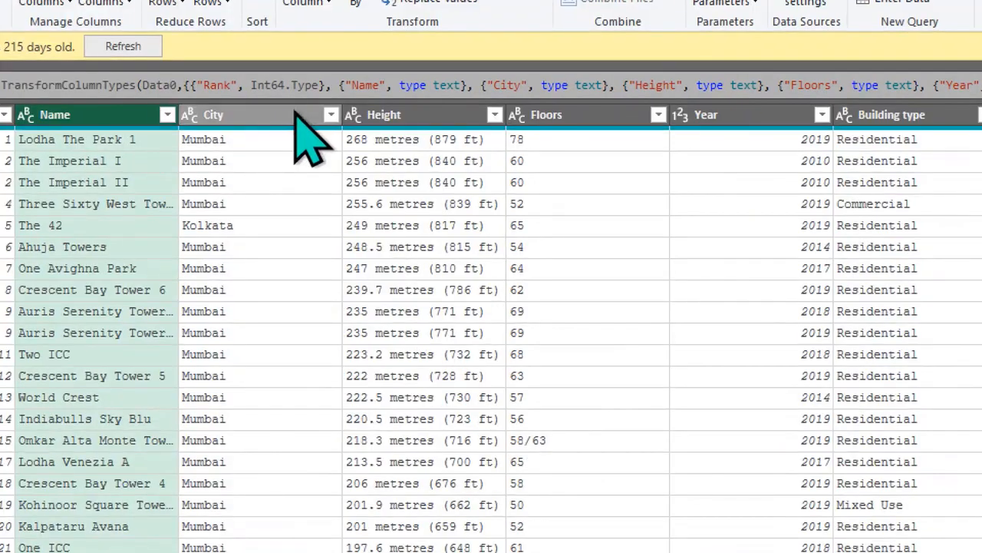
pyautogui.keyDown('ctrl'); pyautogui.click(292, 115); pyautogui.keyUp('ctrl')
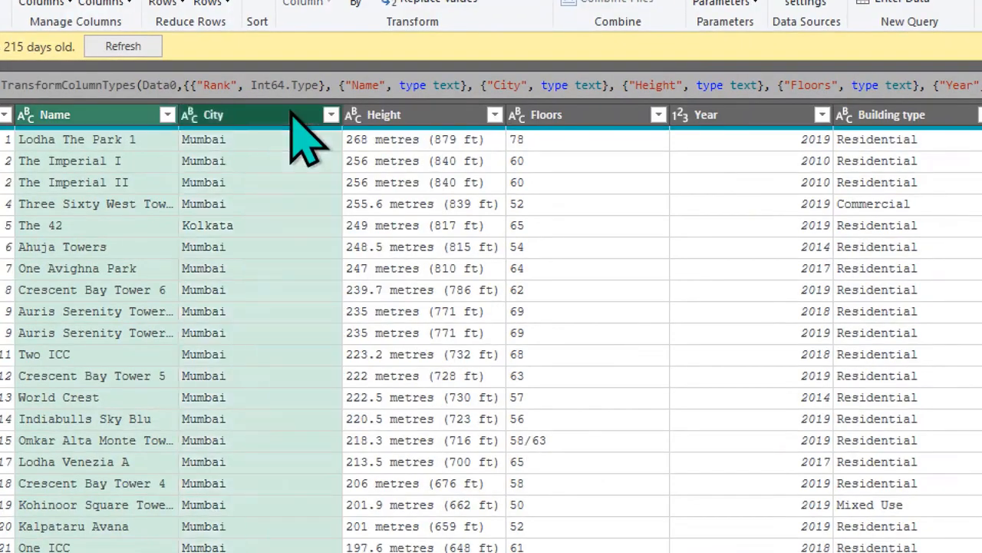
pyautogui.keyDown('ctrl'); pyautogui.click(386, 115); pyautogui.keyUp('ctrl')
pyautogui.keyDown('ctrl'); pyautogui.click(581, 119); pyautogui.keyUp('ctrl')
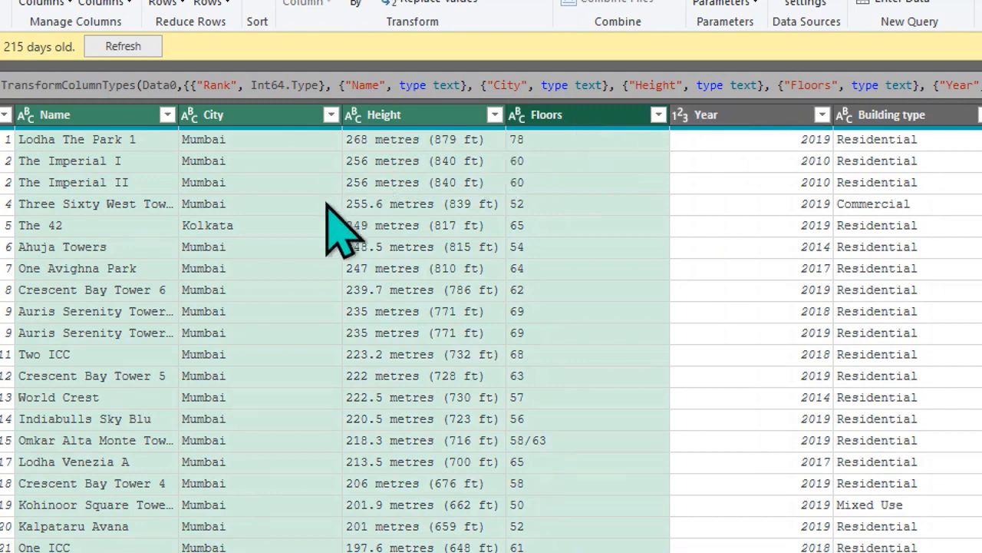
pyautogui.rightClick(299, 118)
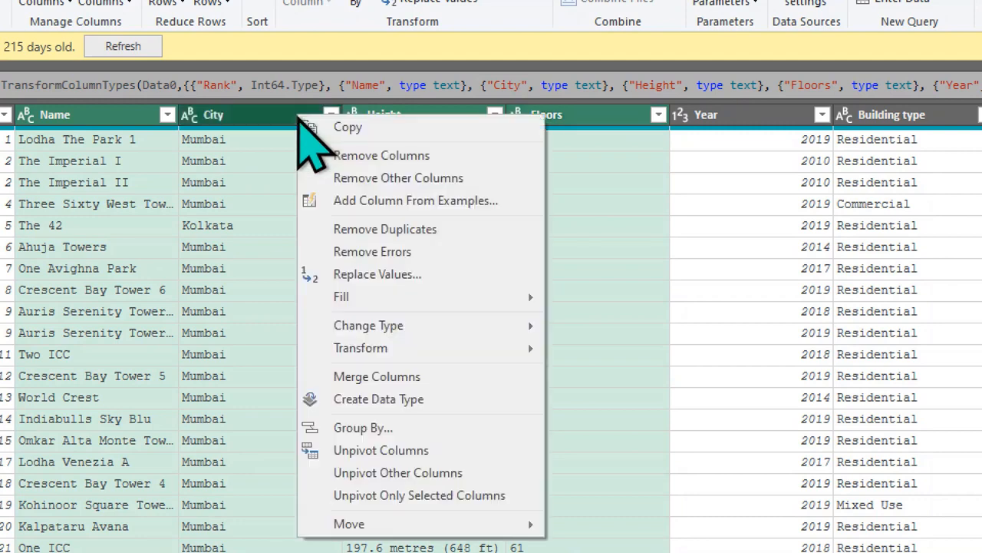
pyautogui.click(389, 178)
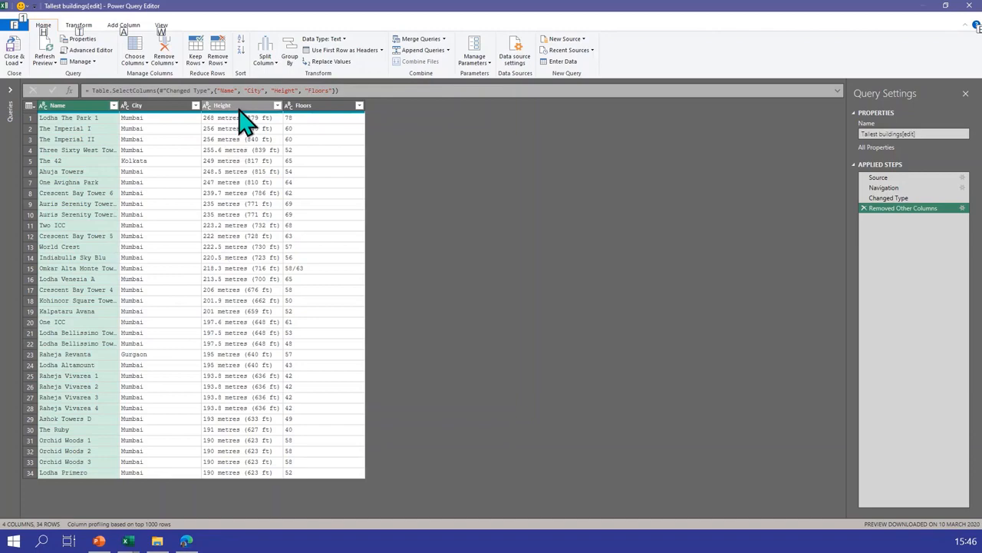
# Split the Height column by the Space delimiter at the left-most delimiter only
pyautogui.rightClick(238, 108)
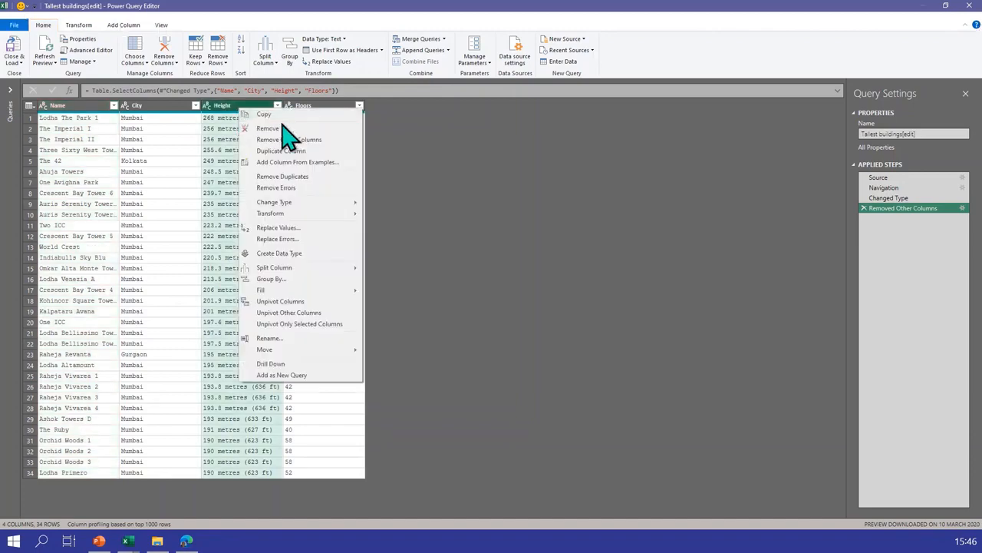
pyautogui.press('super+plus')
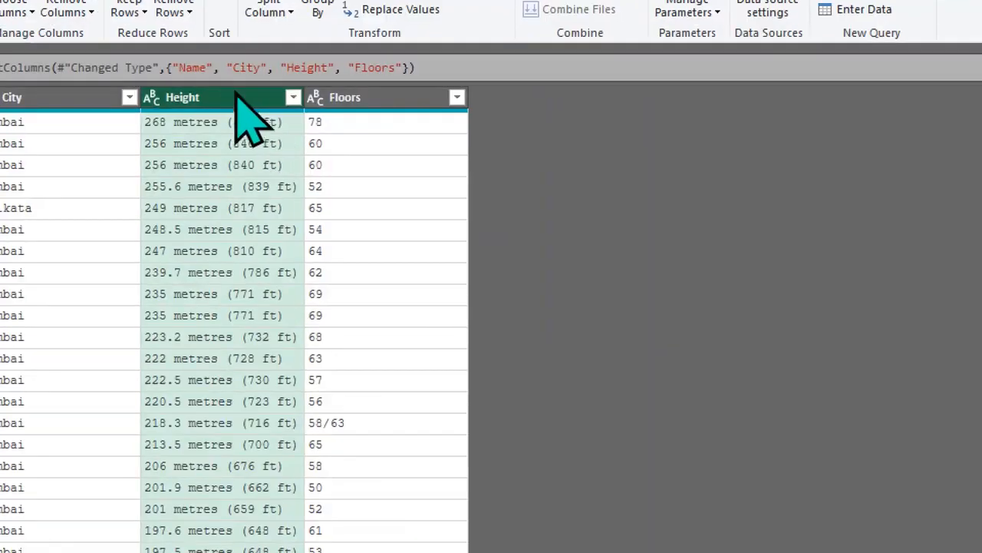
pyautogui.rightClick(248, 106)
pyautogui.moveTo(353, 415)
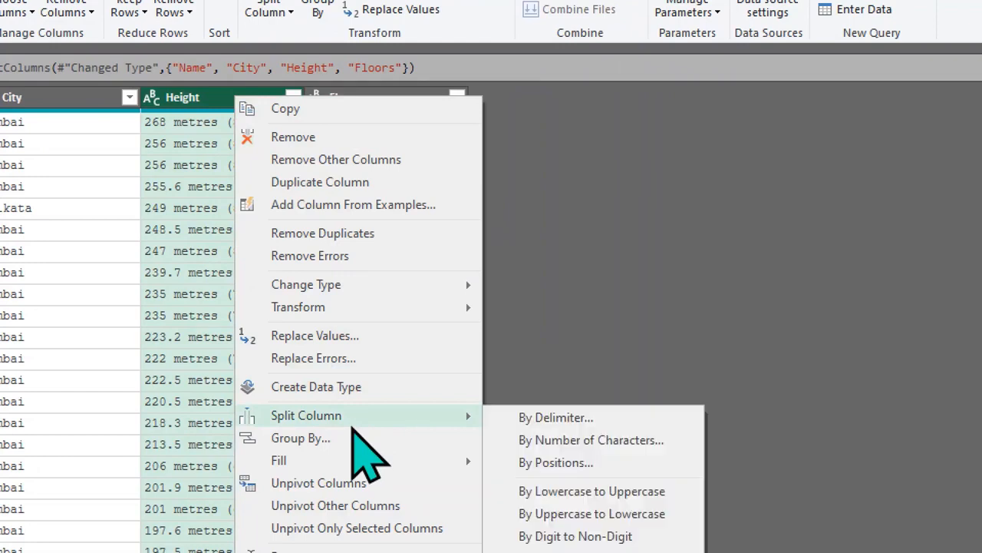
pyautogui.click(570, 418)
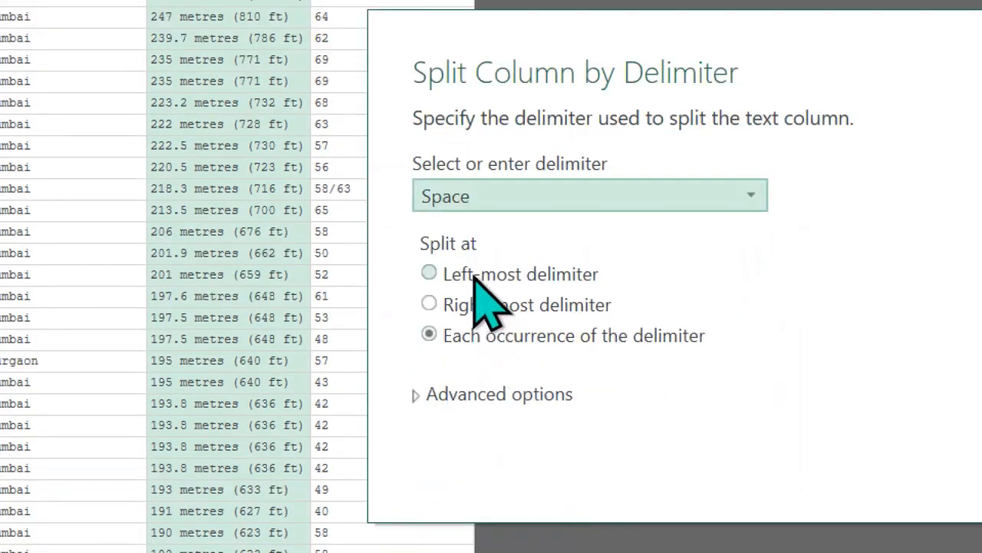
pyautogui.click(482, 278)
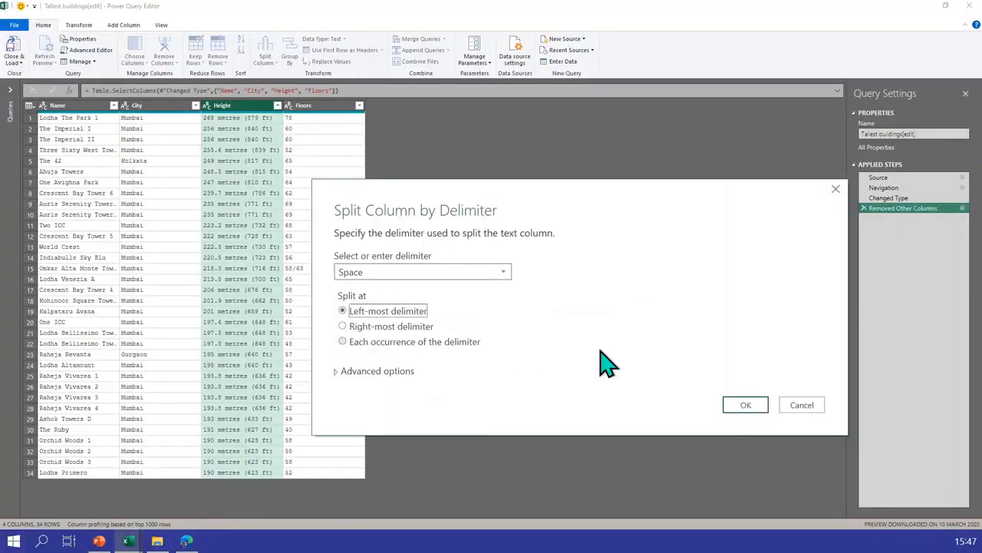
pyautogui.click(746, 405)
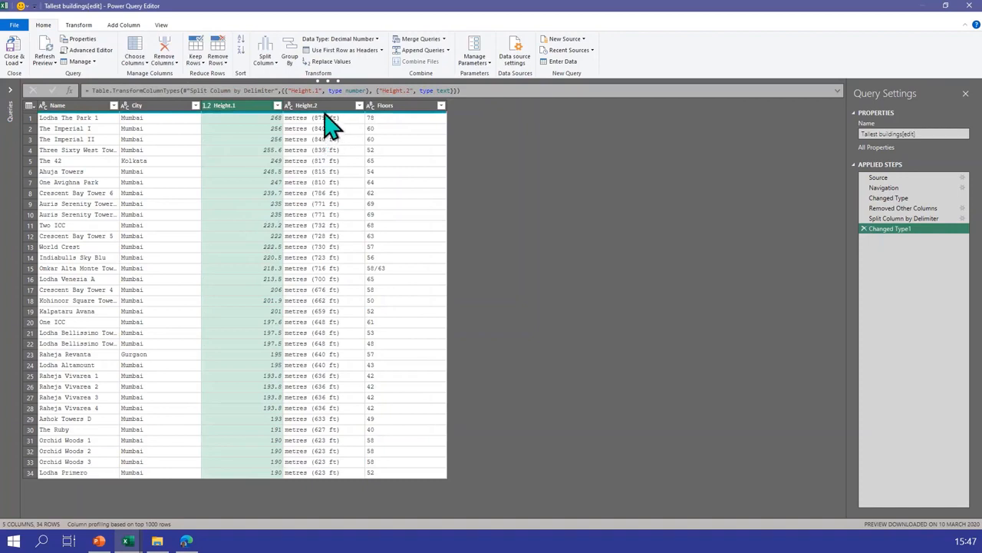
# Remove the Height.2 column from the Tallest buildings query and load the cleaned result into the worksheet
pyautogui.rightClick(325, 112)
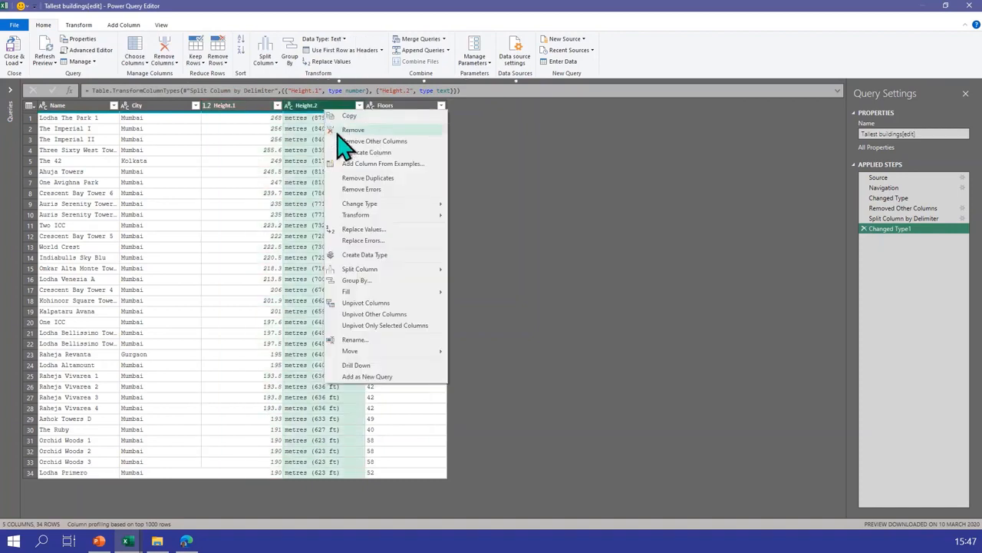
pyautogui.press('Escape')
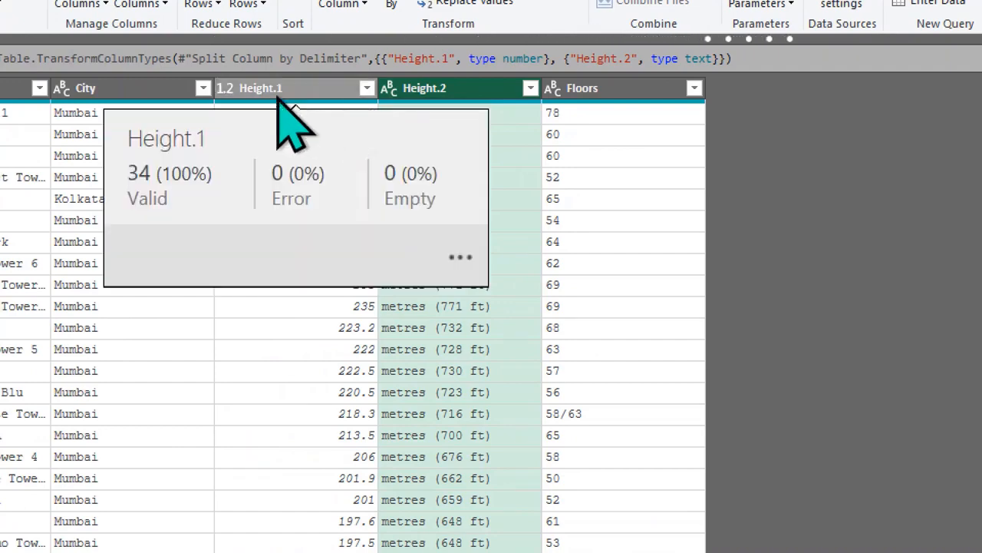
pyautogui.click(226, 89)
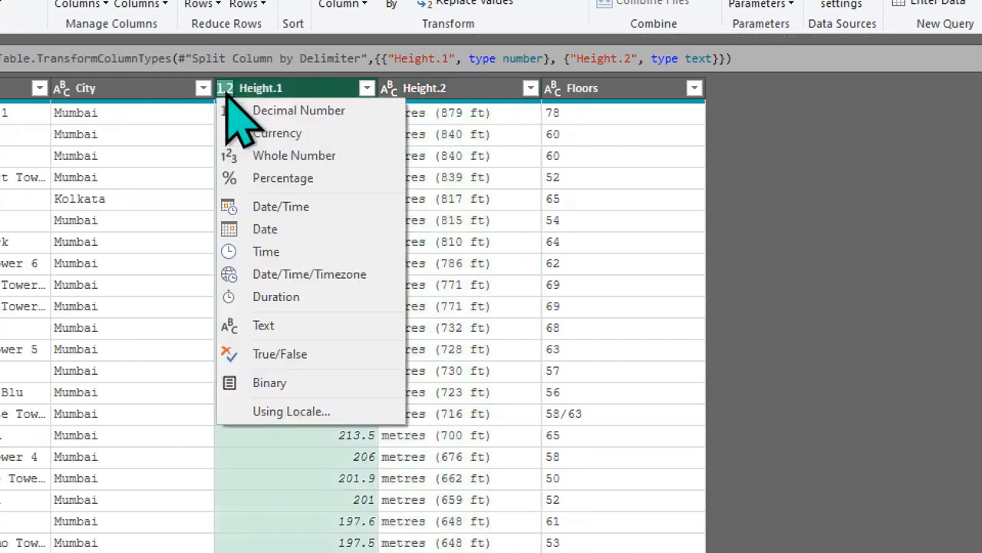
pyautogui.click(453, 88)
pyautogui.click(450, 89)
pyautogui.rightClick(449, 90)
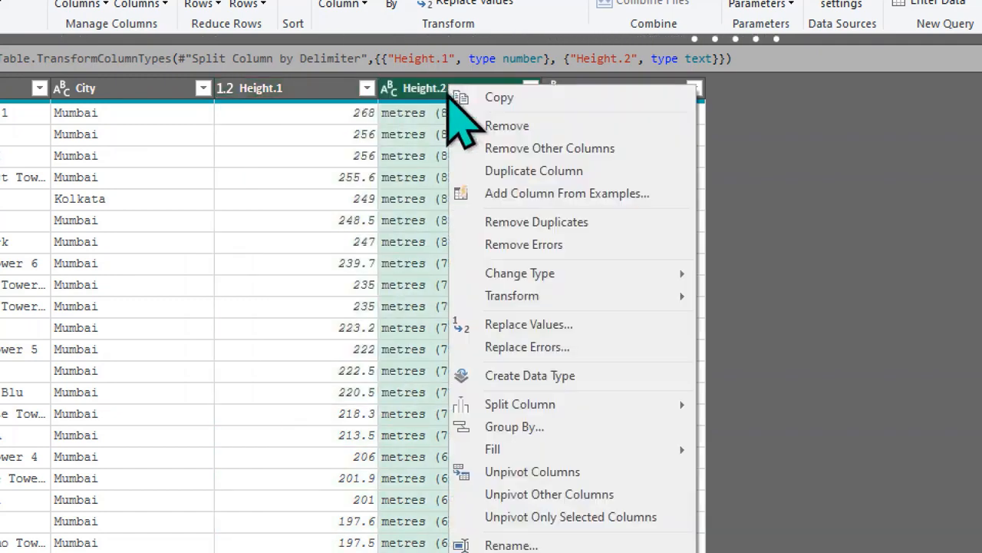
pyautogui.click(499, 127)
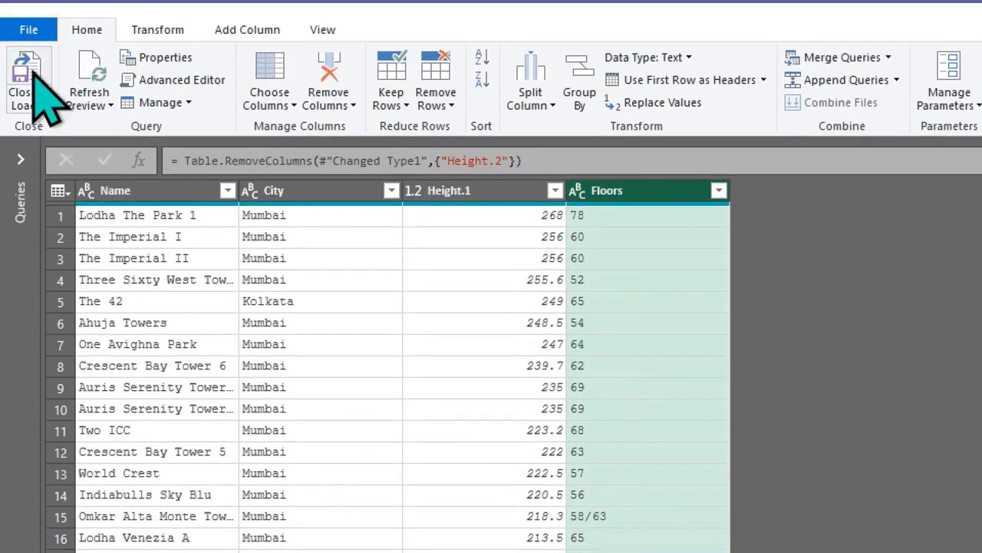
pyautogui.click(29, 62)
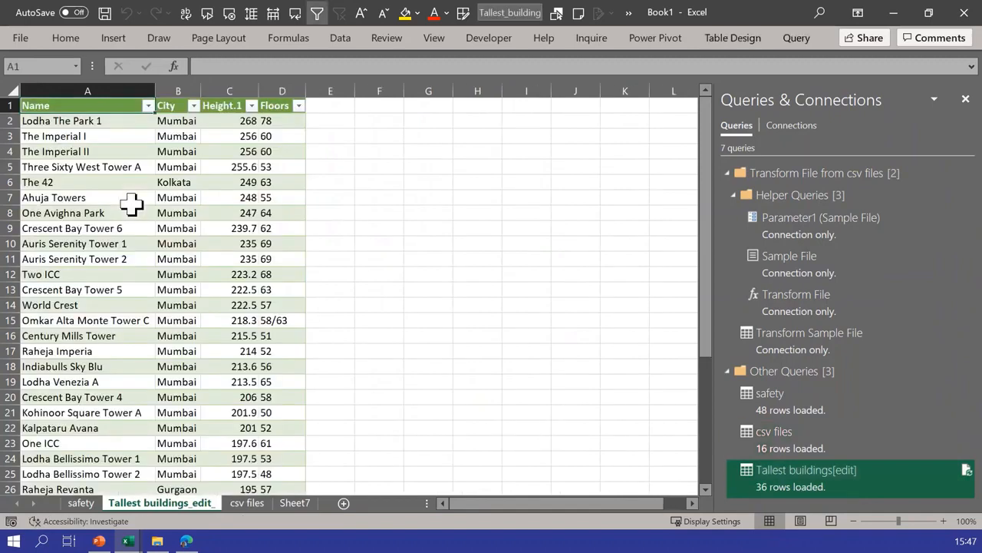
# In the query properties of the loaded Tallest buildings table, enable refreshing the data when opening the file
pyautogui.click(132, 202)
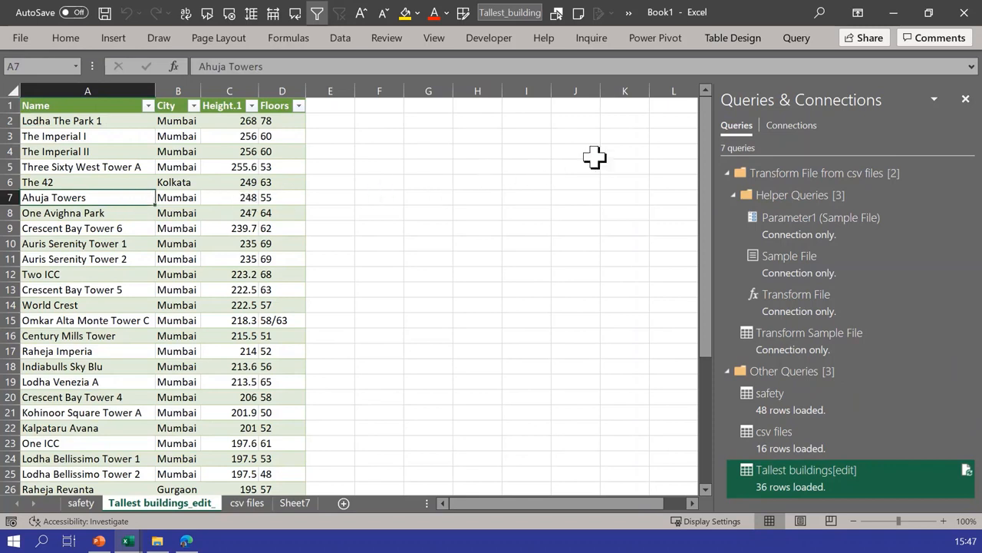
pyautogui.click(798, 42)
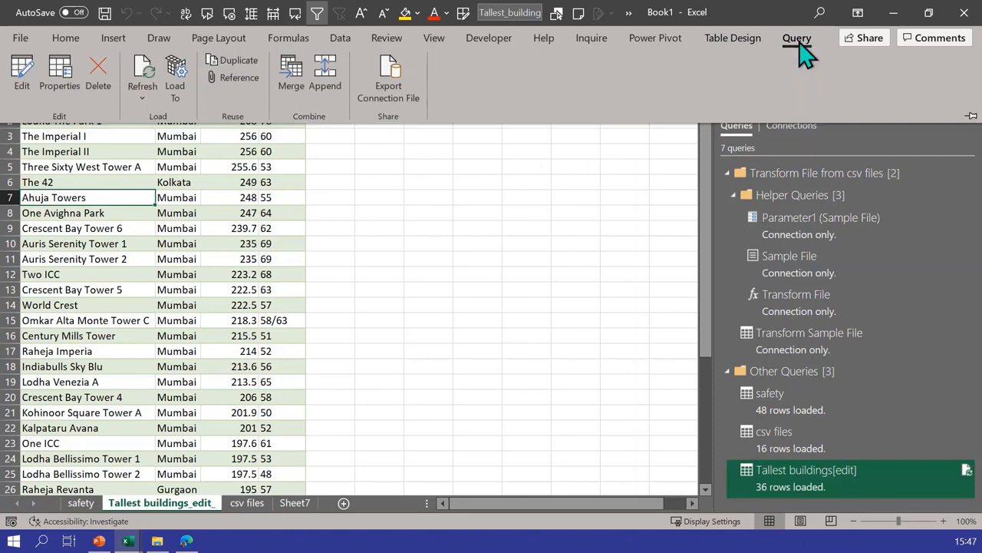
pyautogui.click(140, 92)
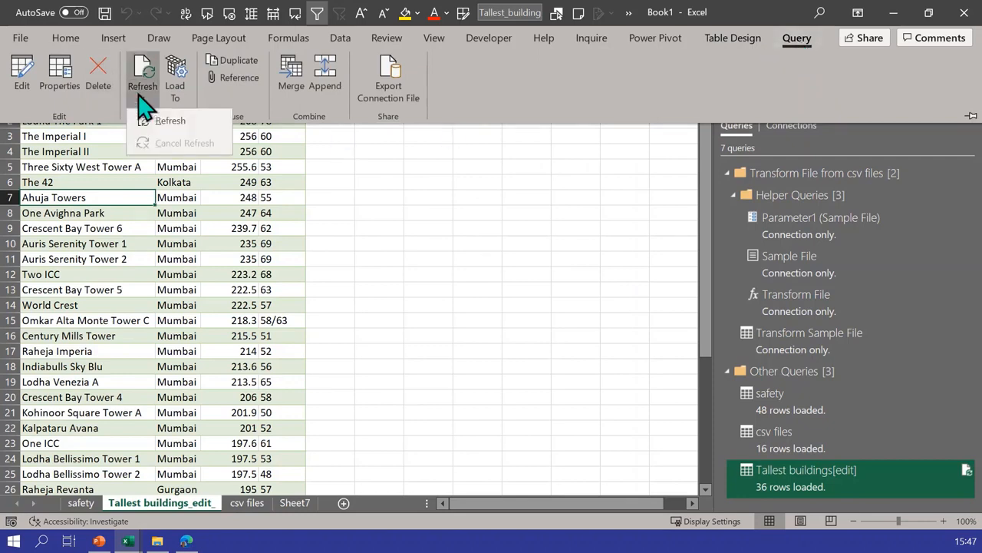
pyautogui.click(192, 190)
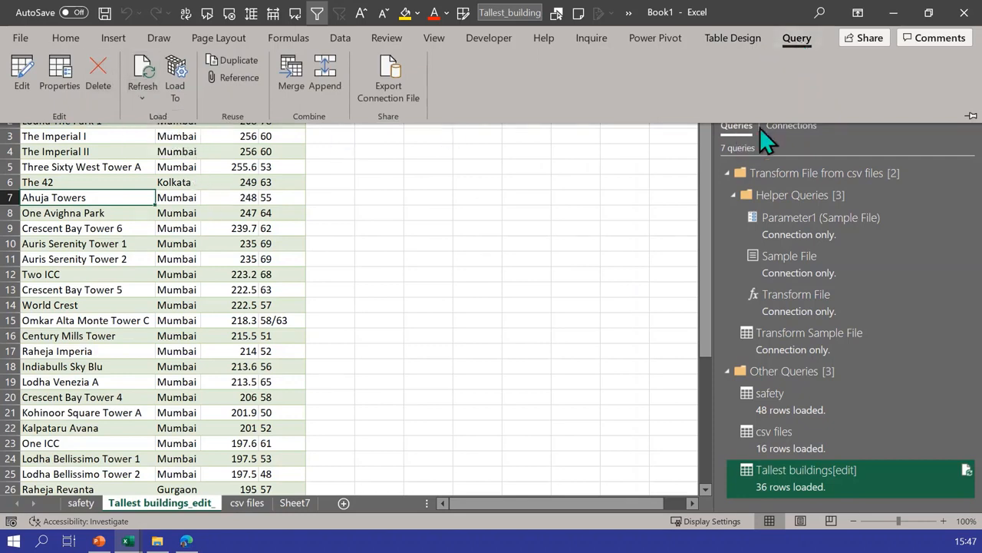
pyautogui.click(735, 39)
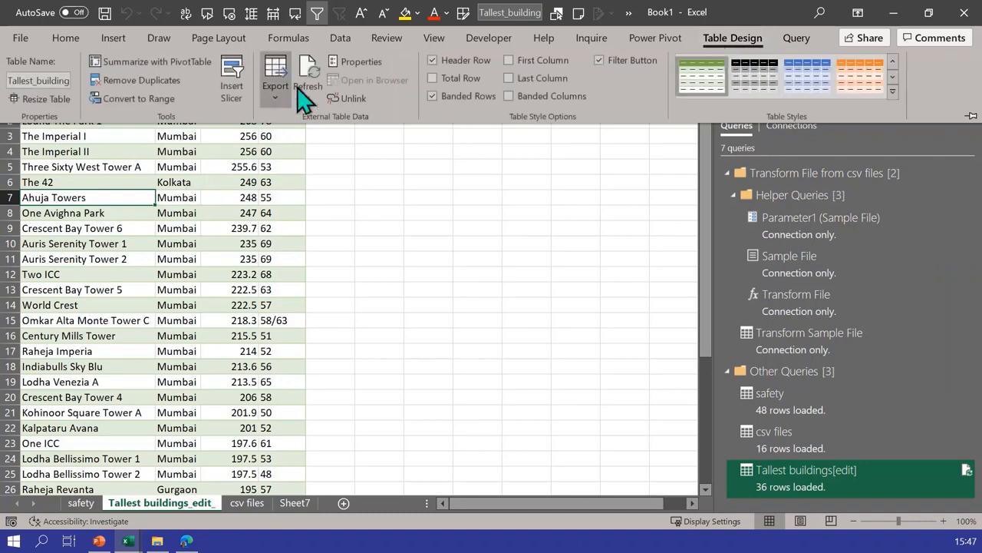
pyautogui.click(337, 62)
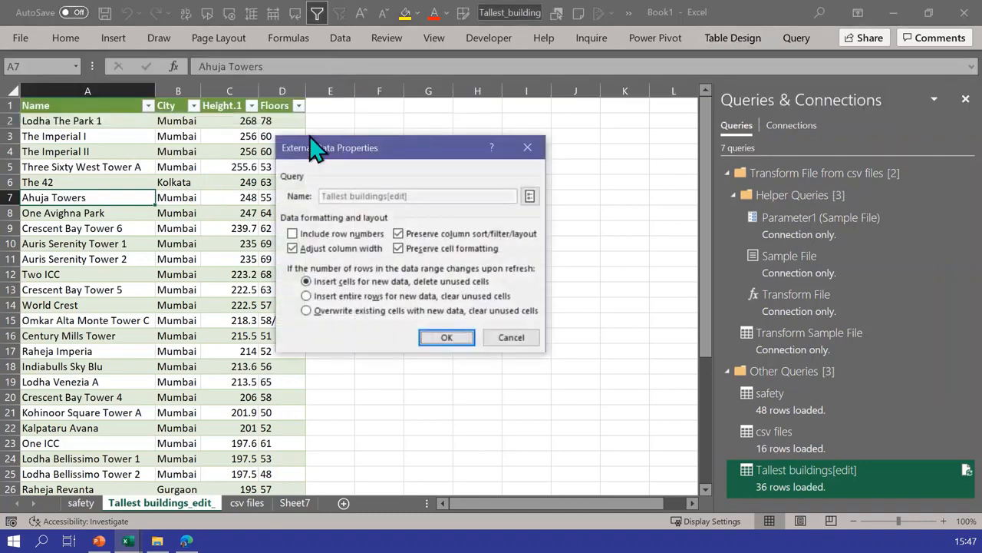
pyautogui.click(529, 198)
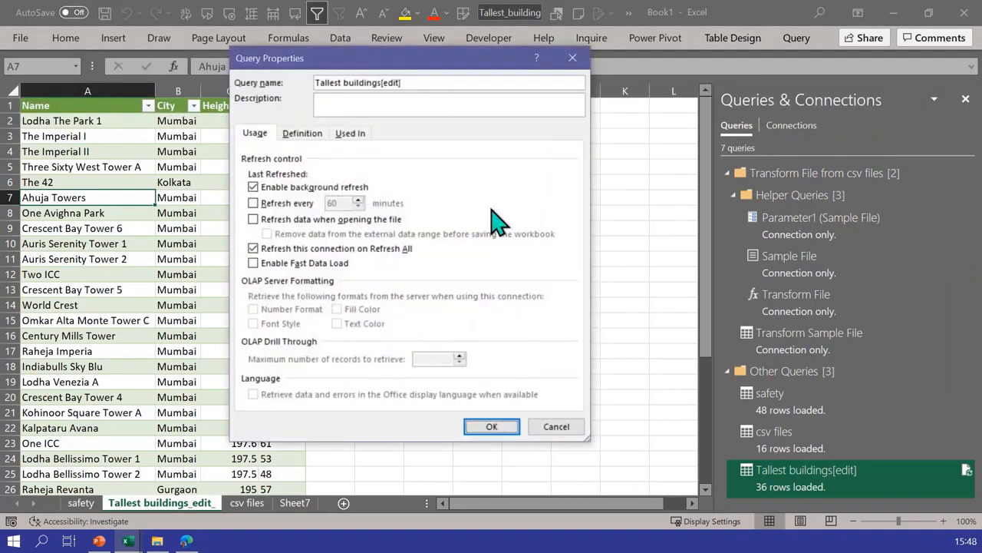
pyautogui.click(291, 219)
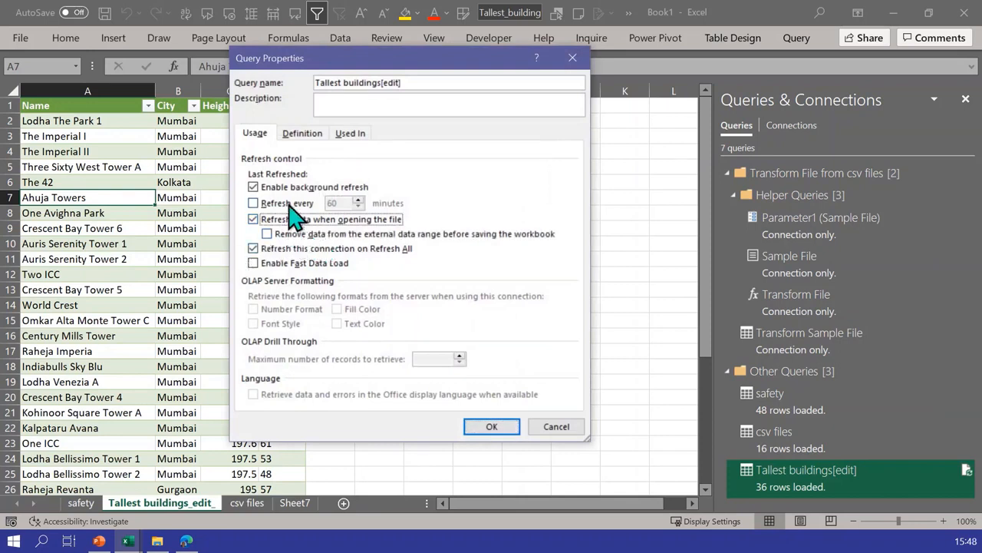
pyautogui.click(289, 204)
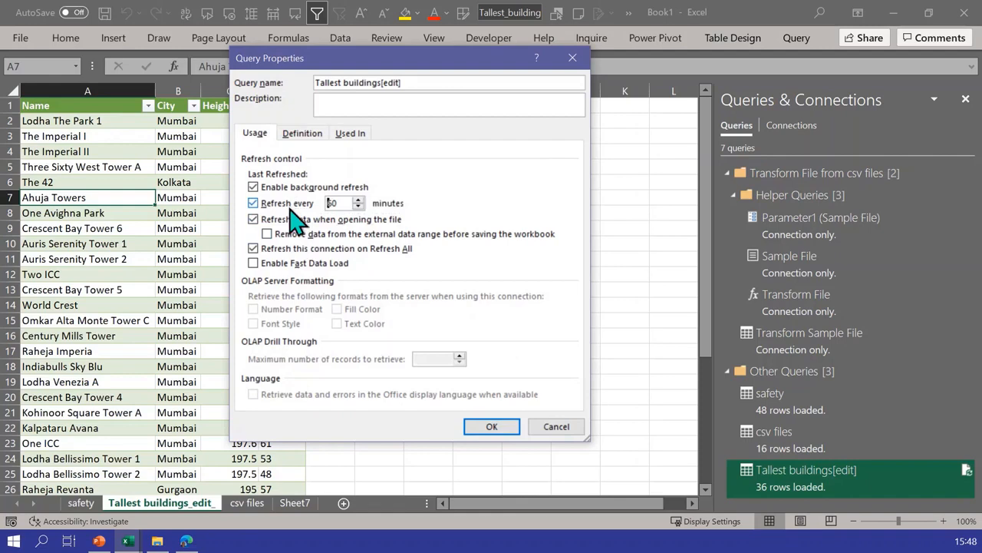
pyautogui.click(547, 427)
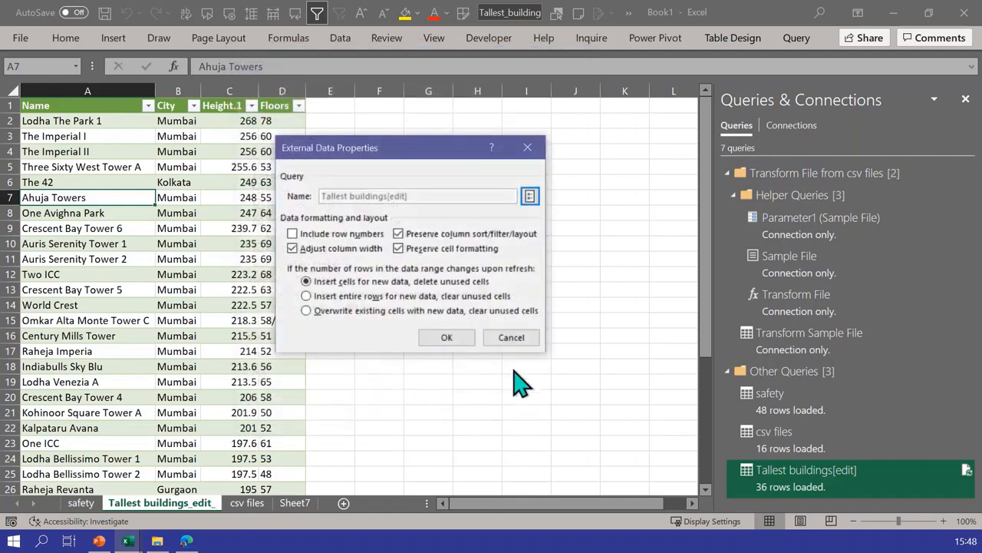
pyautogui.click(510, 337)
# Put the tallest-buildings workbook away and switch to the Cleanup slide of the PowerPoint presentation
pyautogui.click(194, 260)
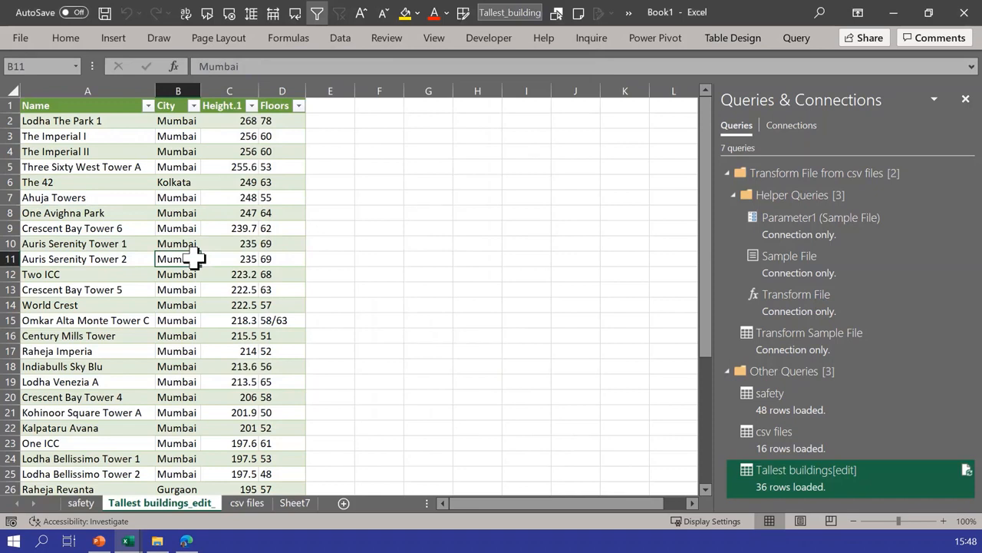
pyautogui.click(281, 229)
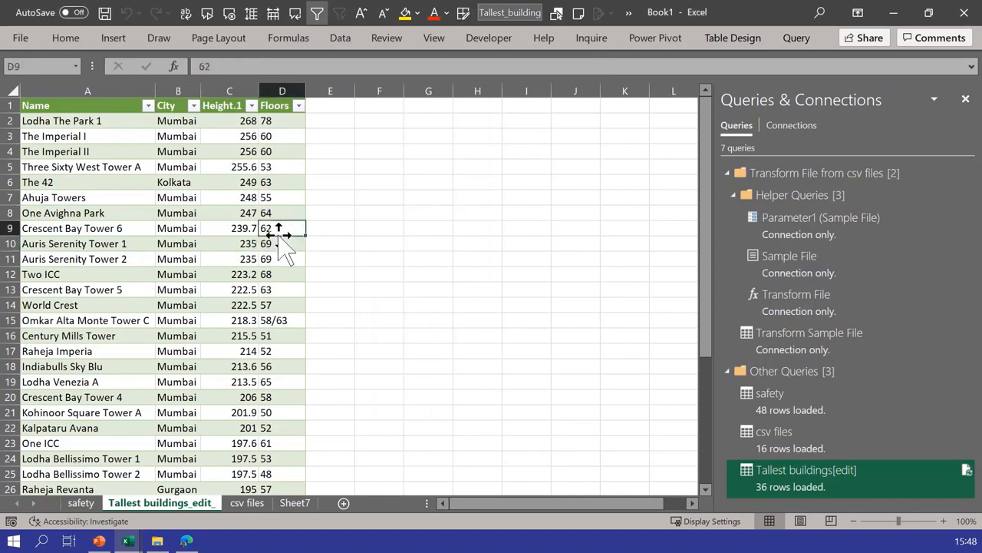
pyautogui.click(165, 244)
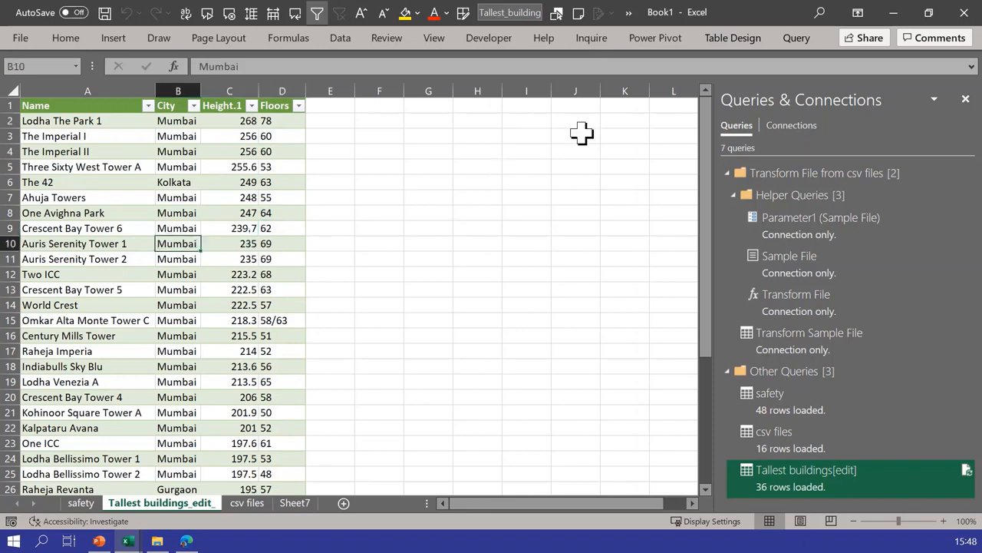
pyautogui.click(903, 14)
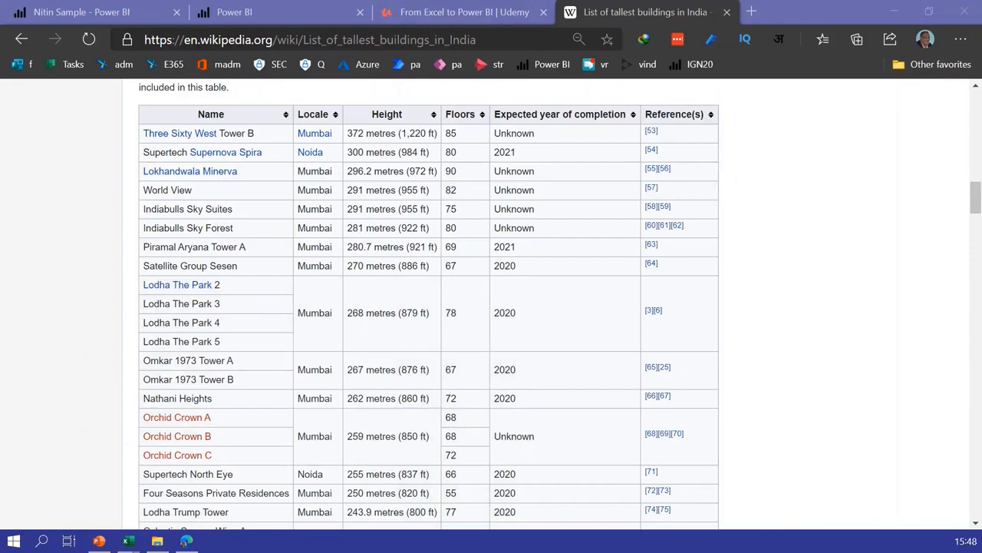
pyautogui.hotkey('alt', 'Tab')
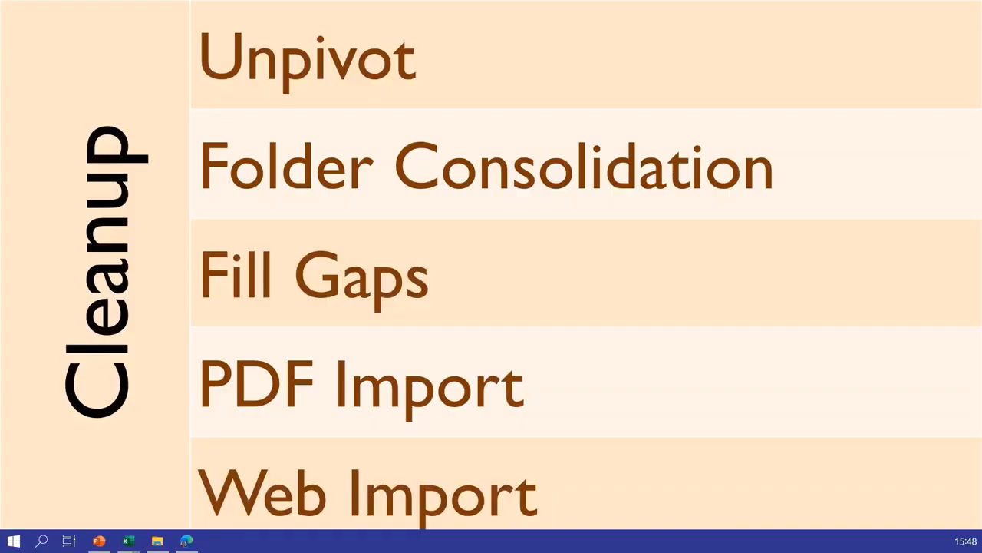
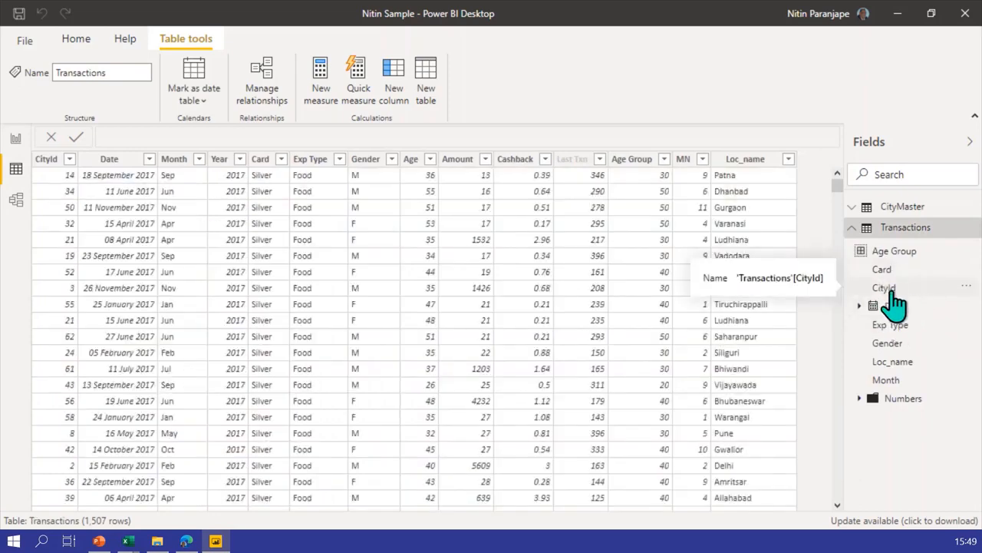
# Examine the columns of the CityMaster table in the data view and return to the Transactions table
pyautogui.click(863, 207)
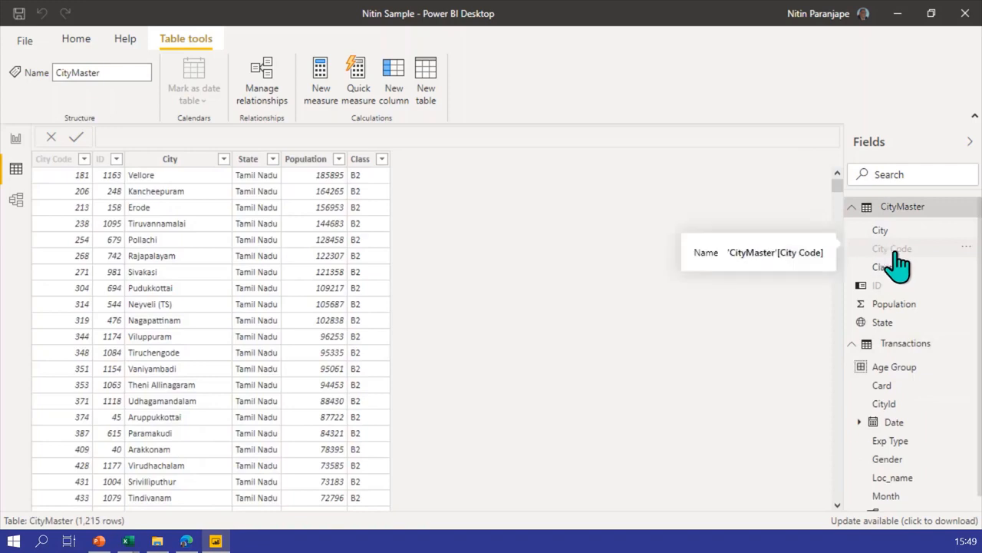
pyautogui.click(852, 208)
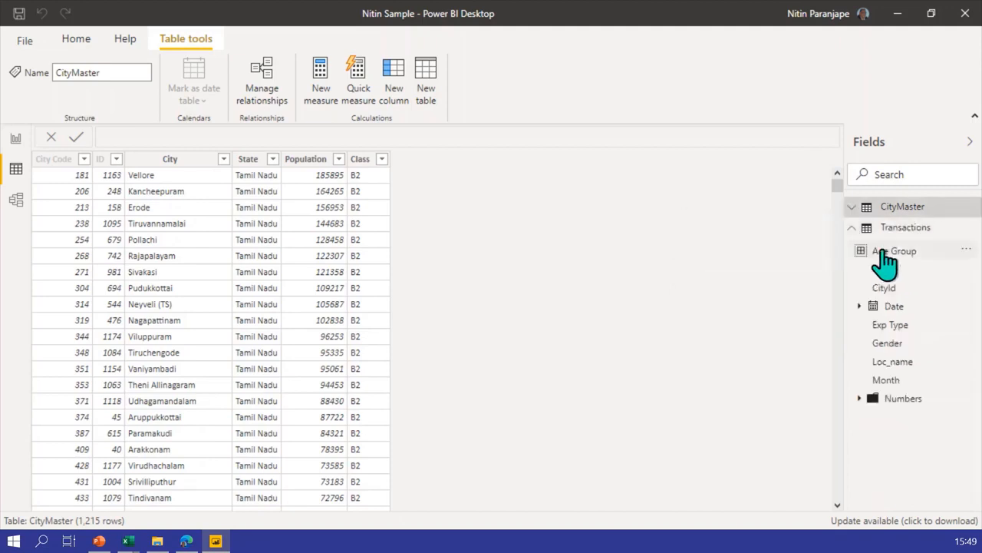
pyautogui.click(897, 230)
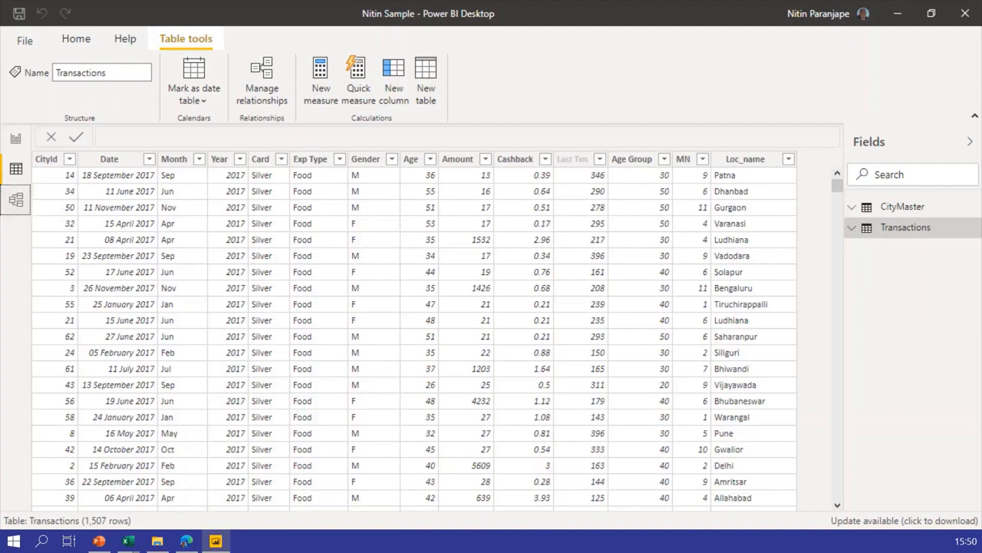
# Show the data model with the Properties and Fields panes collapsed, and move the Transactions table closer to CityMaster
pyautogui.click(16, 199)
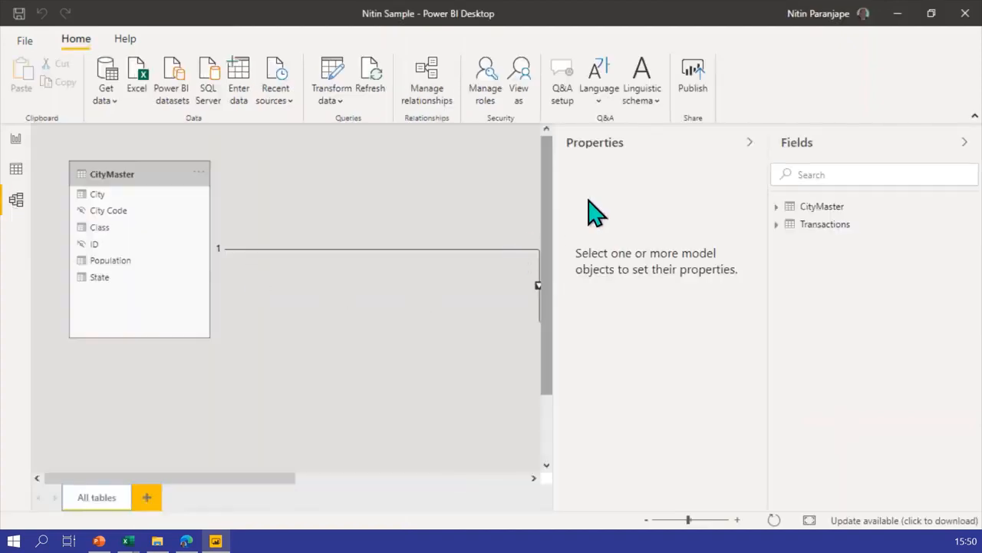
pyautogui.click(750, 143)
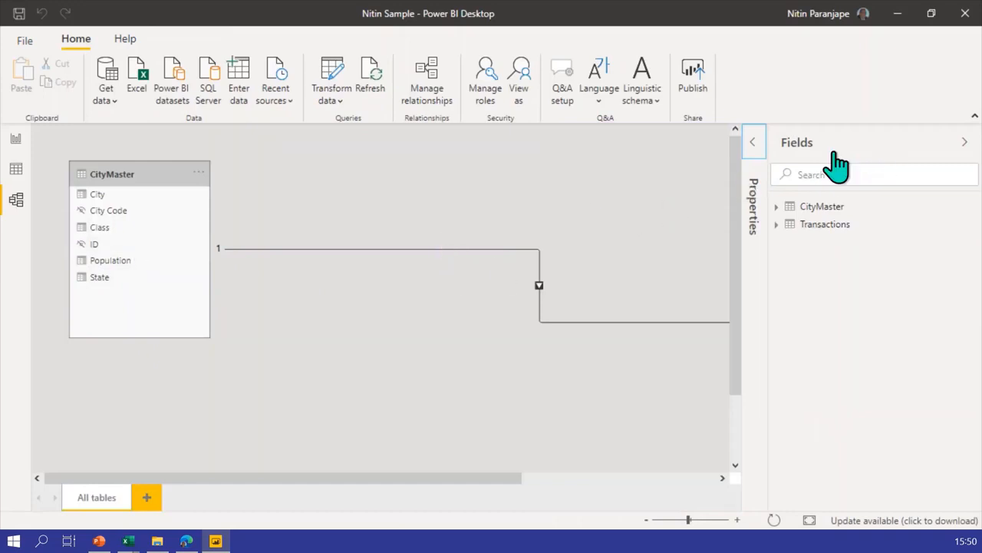
pyautogui.click(966, 143)
pyautogui.moveTo(897, 184); pyautogui.dragTo(472, 169)
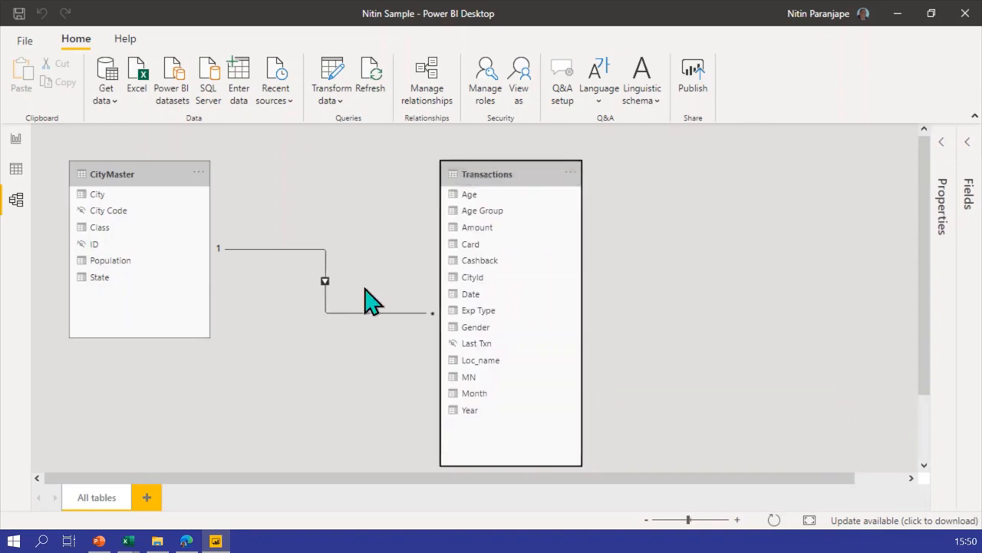
# Delete the relationship between CityMaster and Transactions and recreate it from the Transactions CityId field to City Code in CityMaster
pyautogui.rightClick(353, 317)
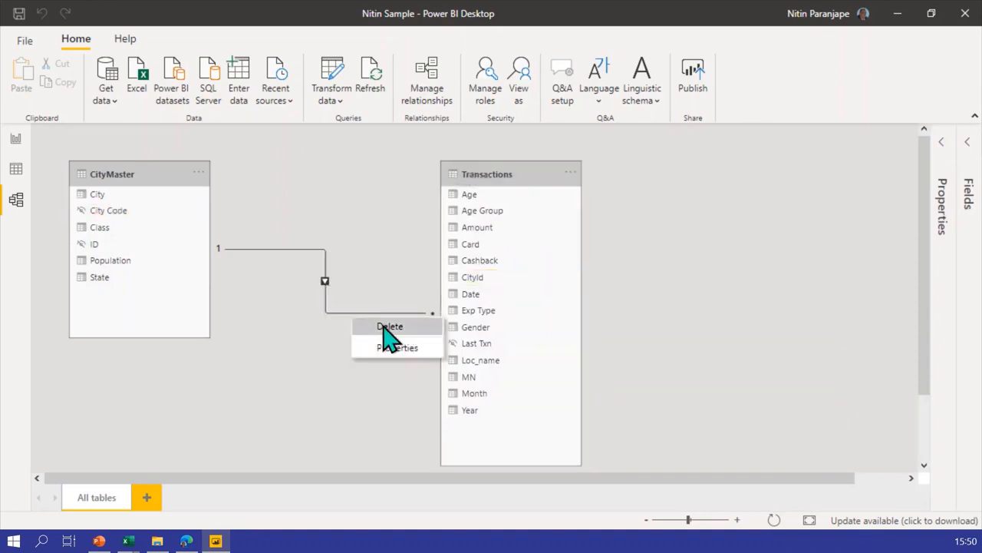
pyautogui.click(388, 329)
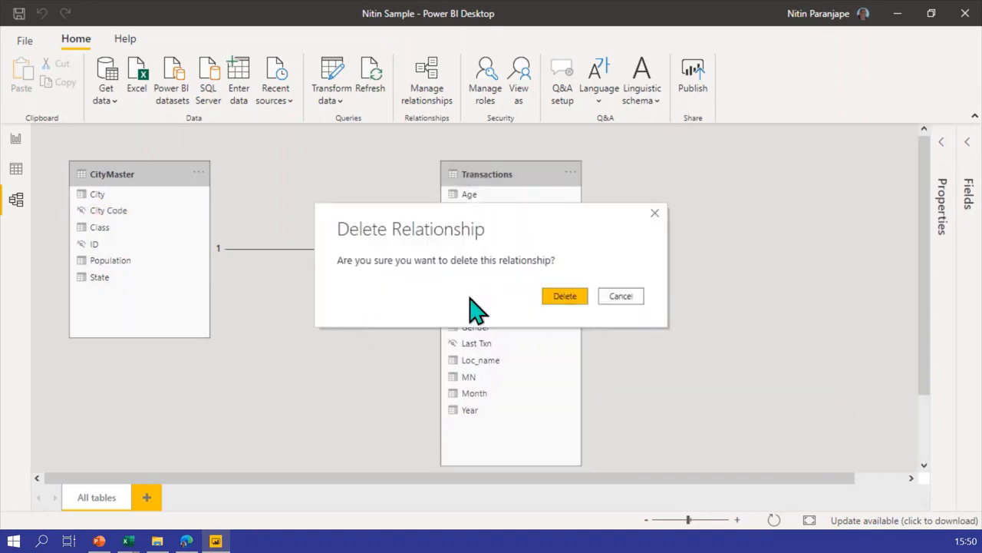
pyautogui.click(573, 300)
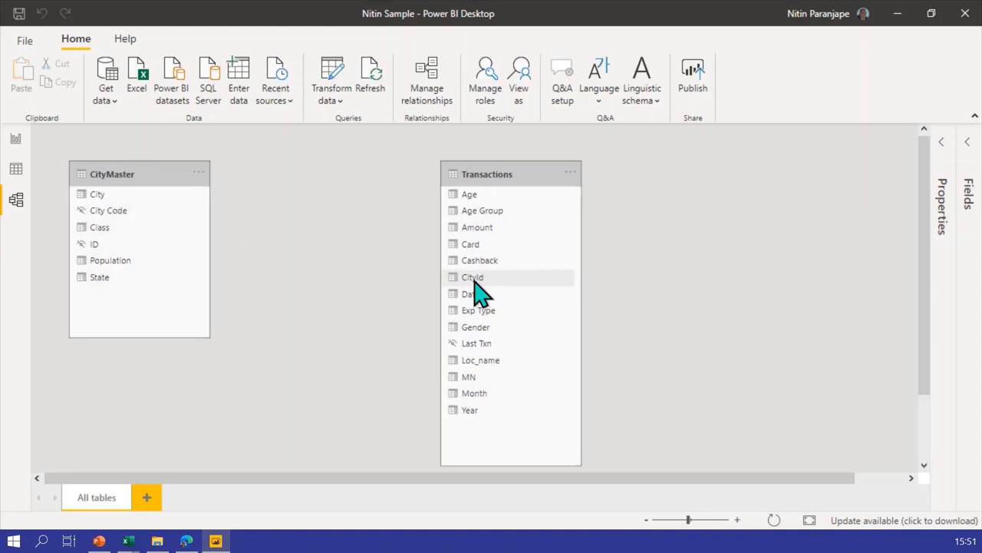
pyautogui.moveTo(474, 282); pyautogui.dragTo(142, 220)
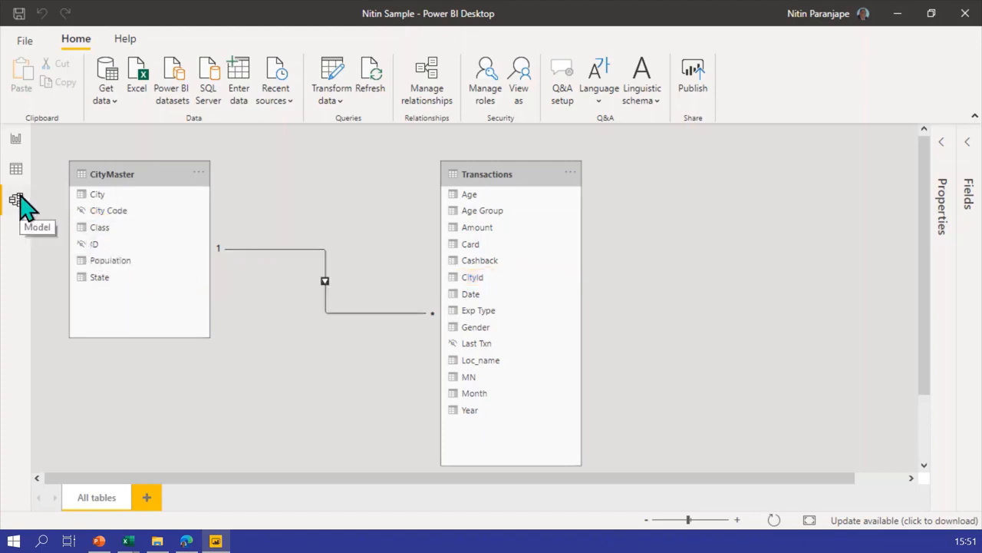
# Look at the Transactions data, and expand the CityMaster and Transactions field lists in the report view
pyautogui.click(16, 170)
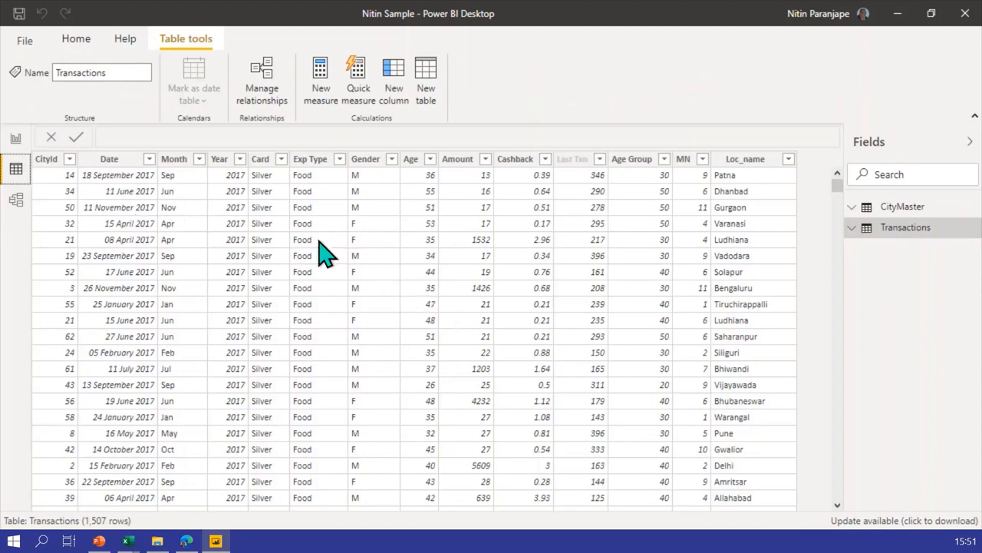
pyautogui.click(16, 139)
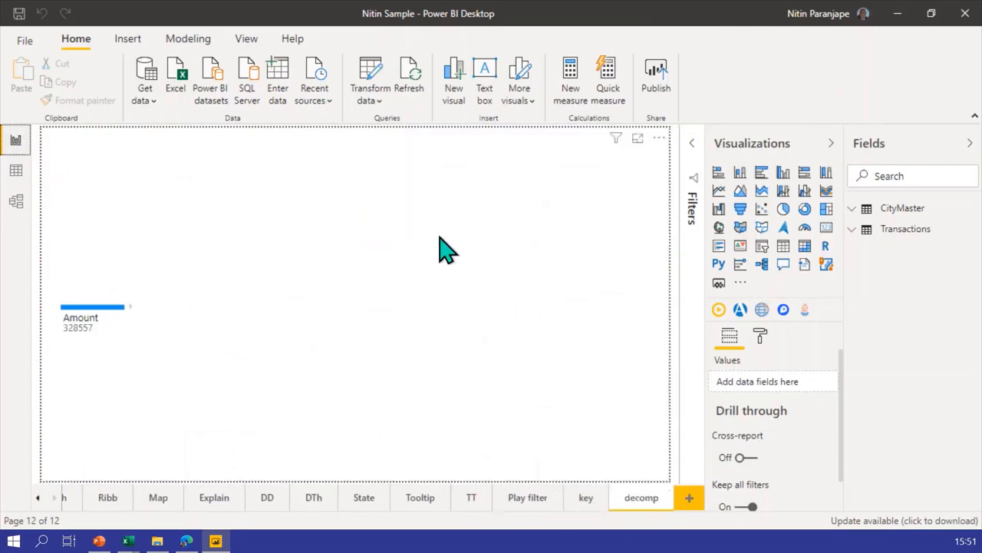
pyautogui.click(921, 211)
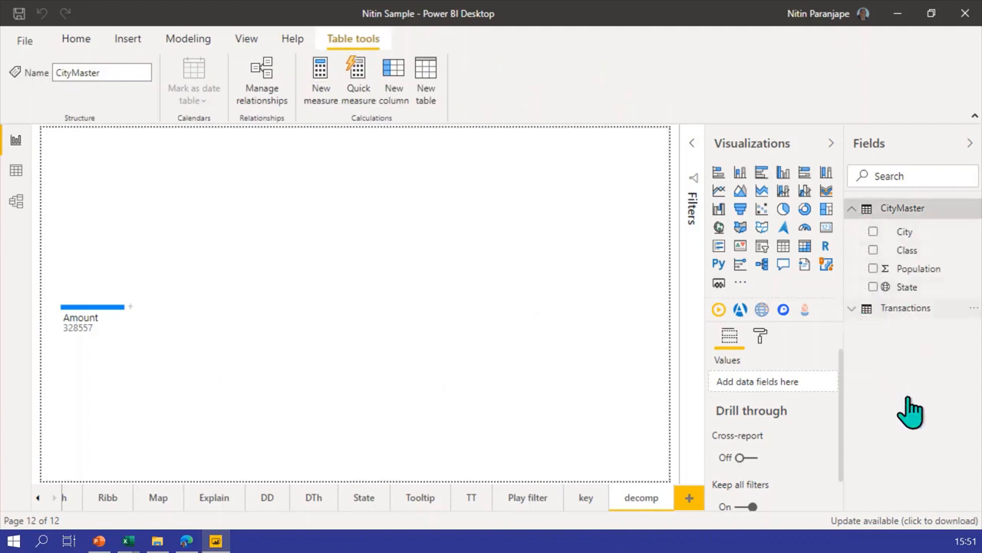
pyautogui.click(906, 307)
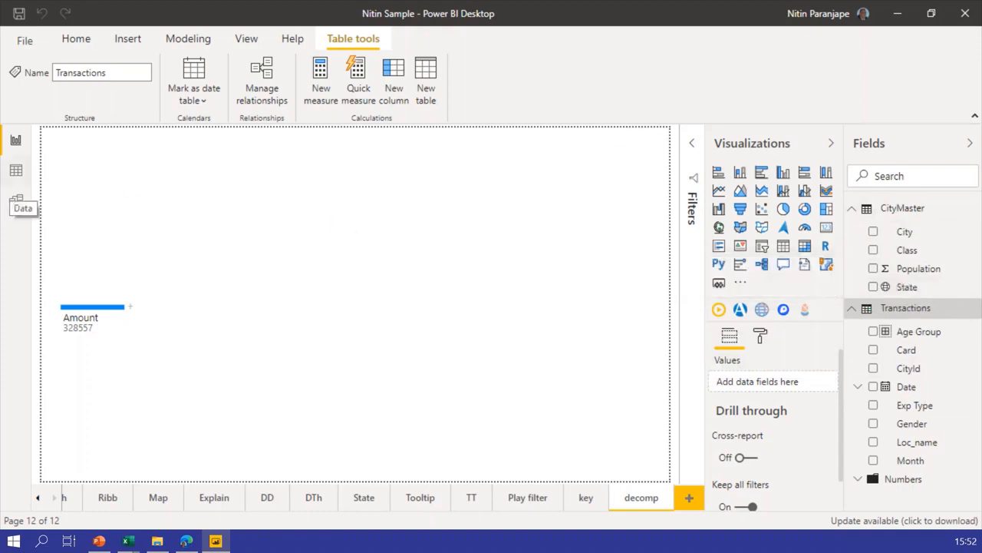
# Hide the CityId column of the Transactions table from the report view
pyautogui.click(16, 169)
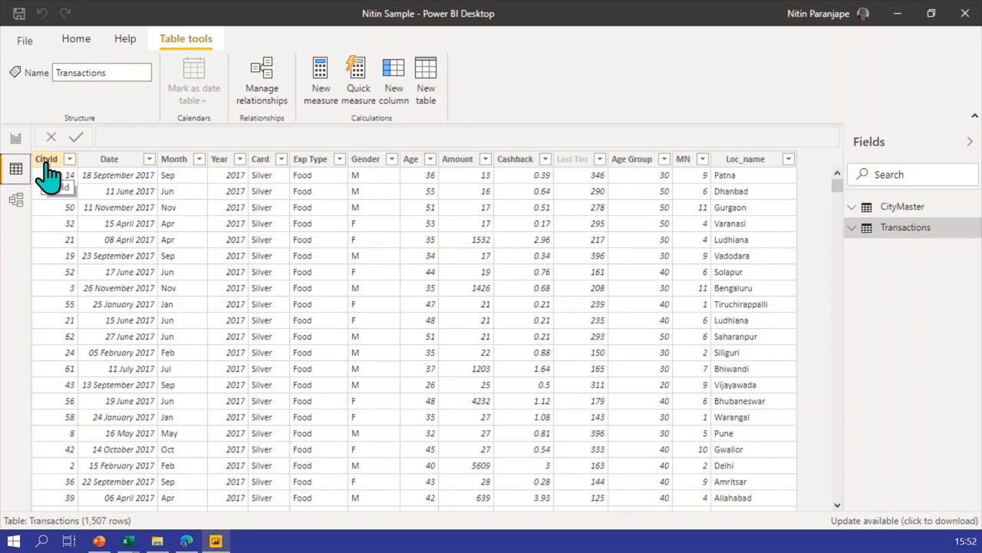
pyautogui.click(15, 139)
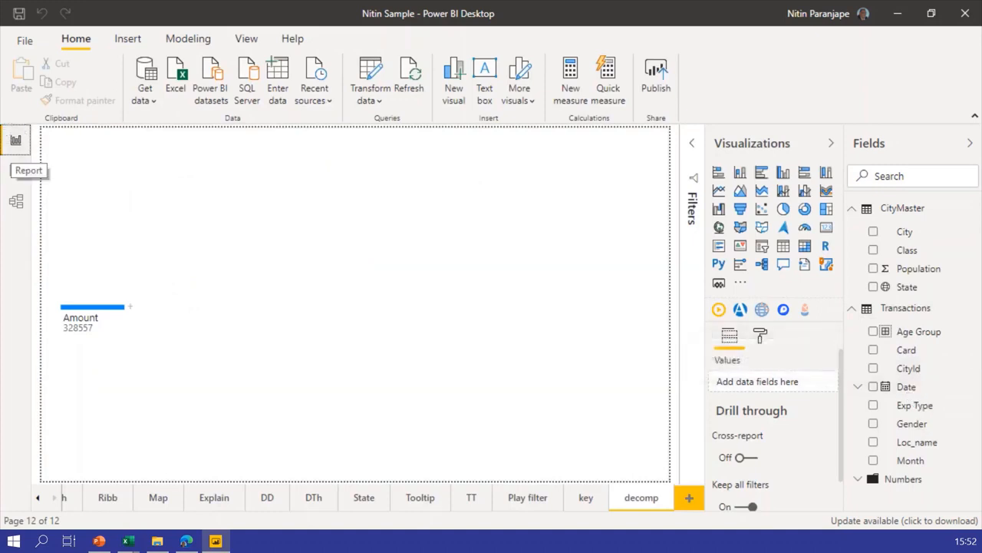
pyautogui.click(16, 171)
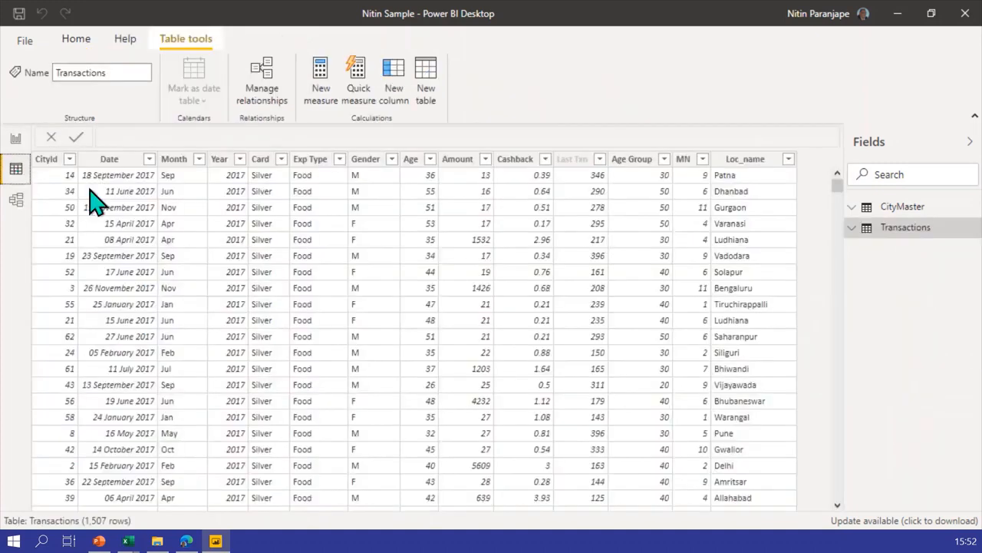
pyautogui.rightClick(52, 163)
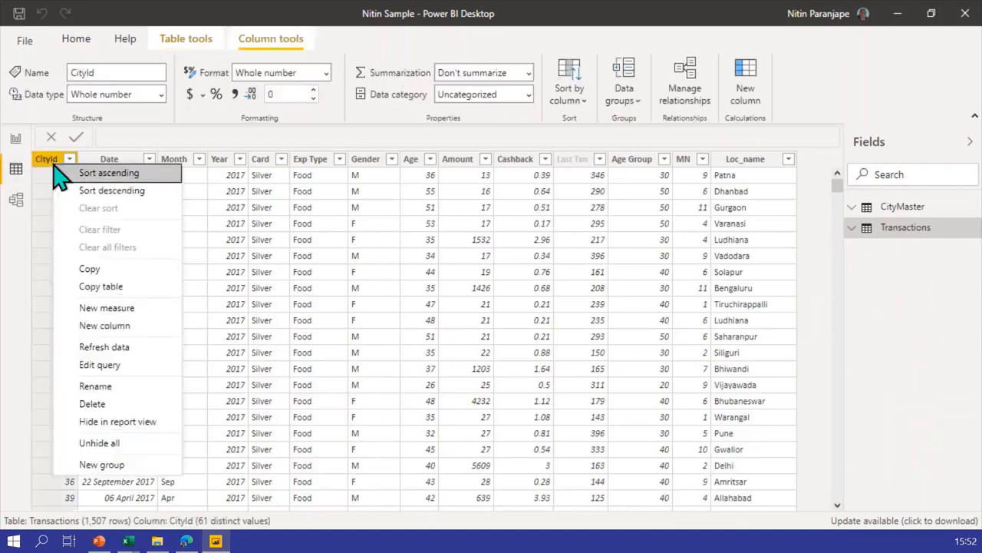
pyautogui.click(138, 428)
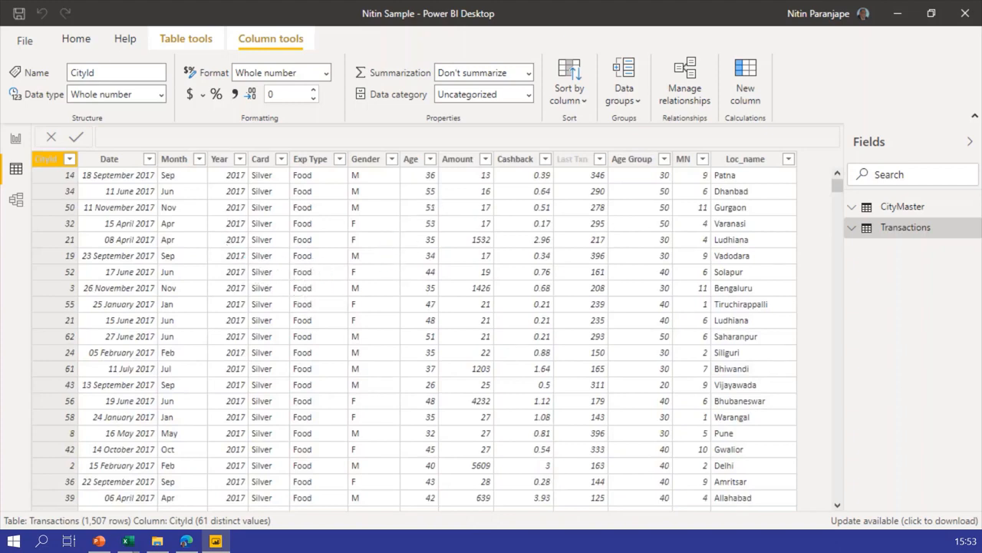
# Check the CityMaster table and set the default summarization of the Transactions Year column to Don't summarize
pyautogui.click(910, 211)
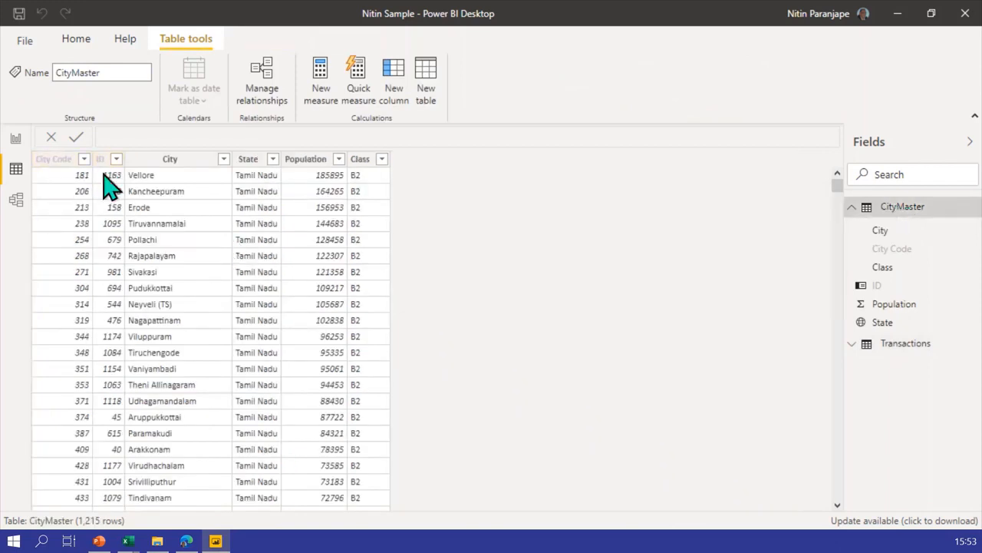
pyautogui.click(855, 342)
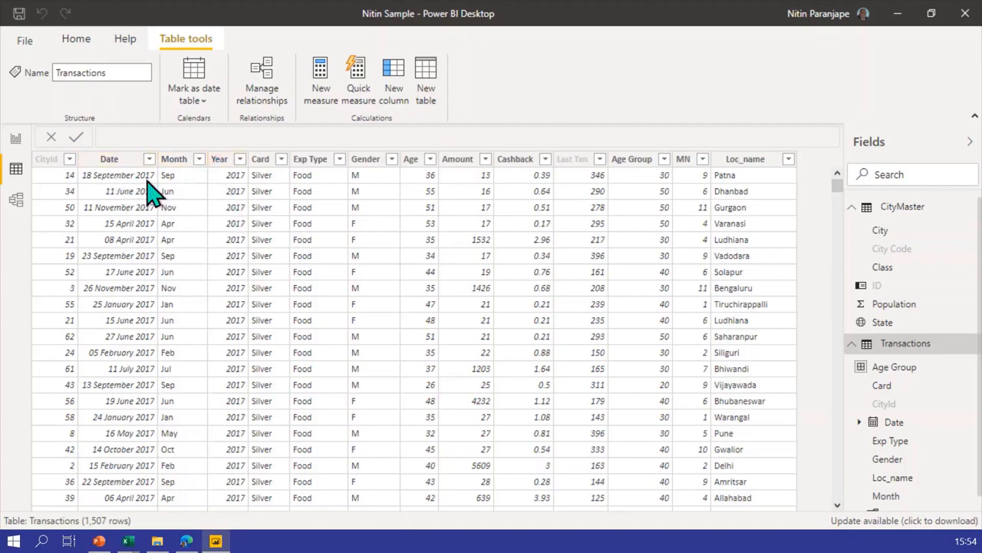
pyautogui.click(220, 169)
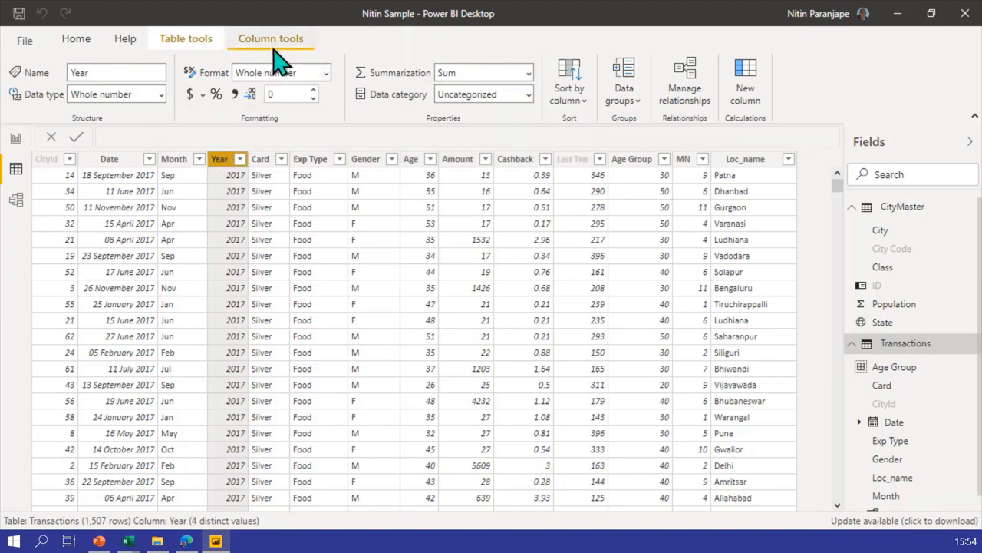
pyautogui.click(530, 72)
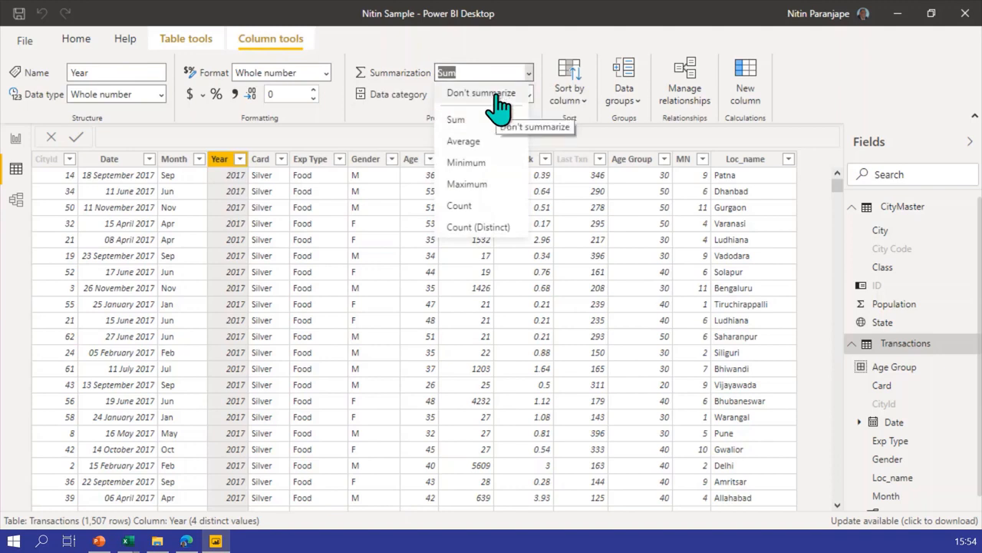
pyautogui.click(496, 94)
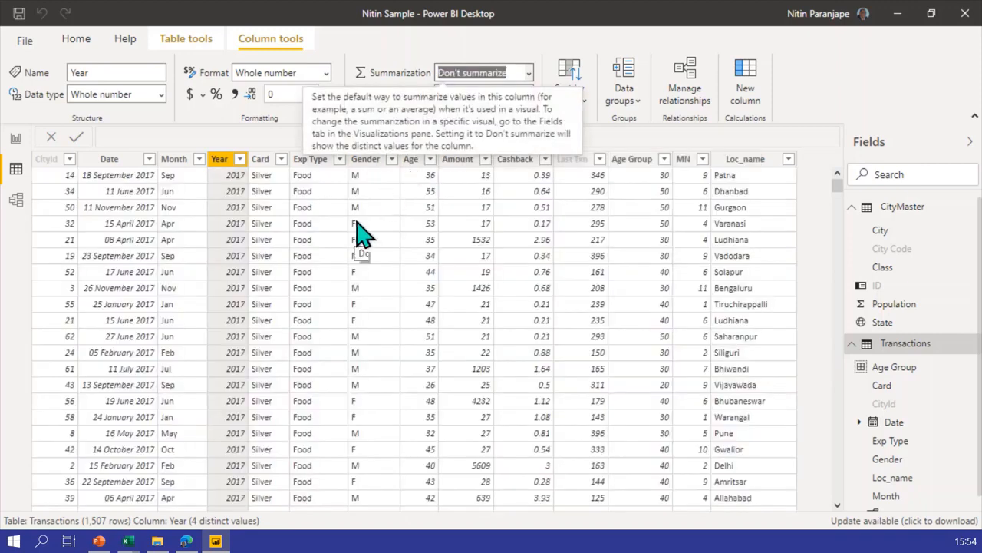
# Check the Age column's default summarization and select the decomposition tree visual on the decomp report page
pyautogui.click(411, 161)
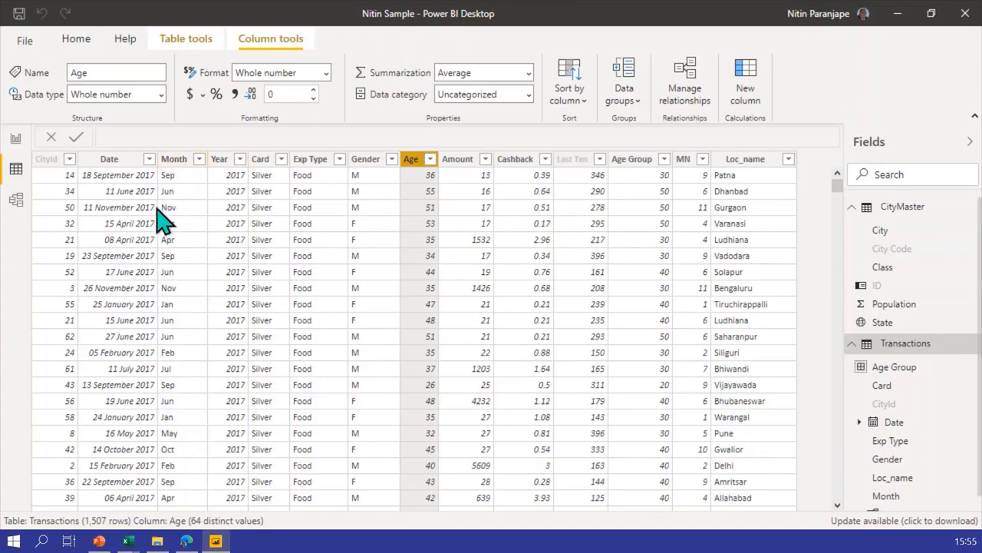
pyautogui.click(16, 139)
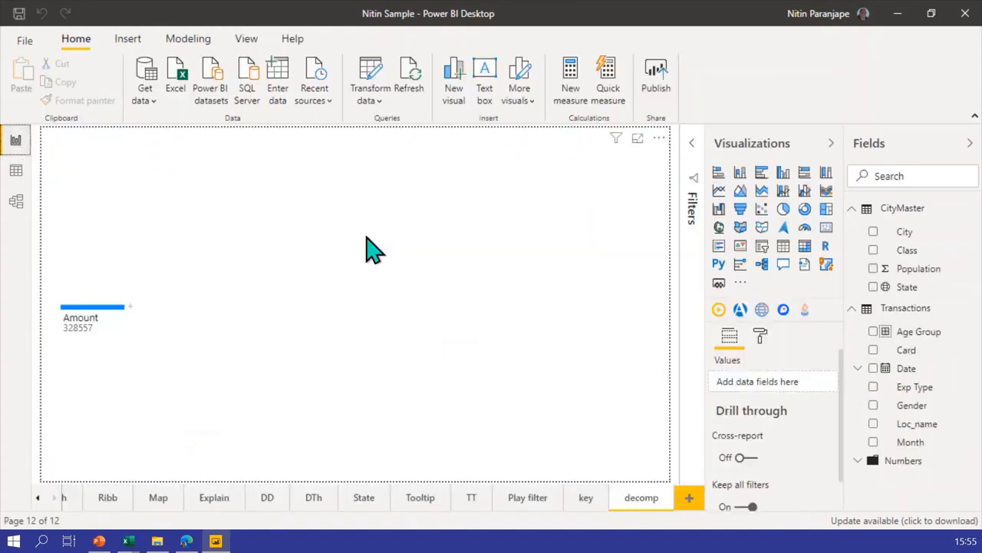
pyautogui.click(588, 269)
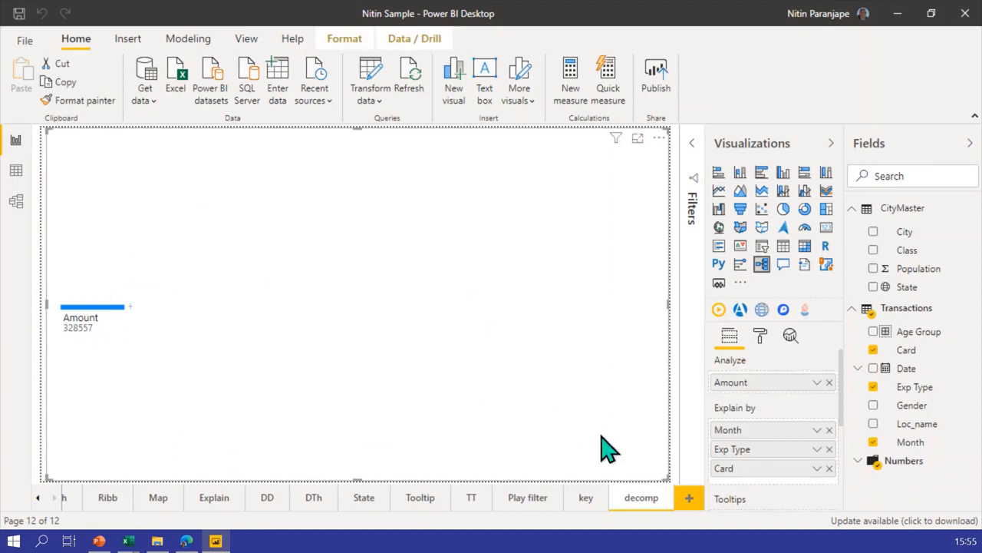
# Add a blank report page, place a table of the Transactions Month field on it and delete that table
pyautogui.click(688, 499)
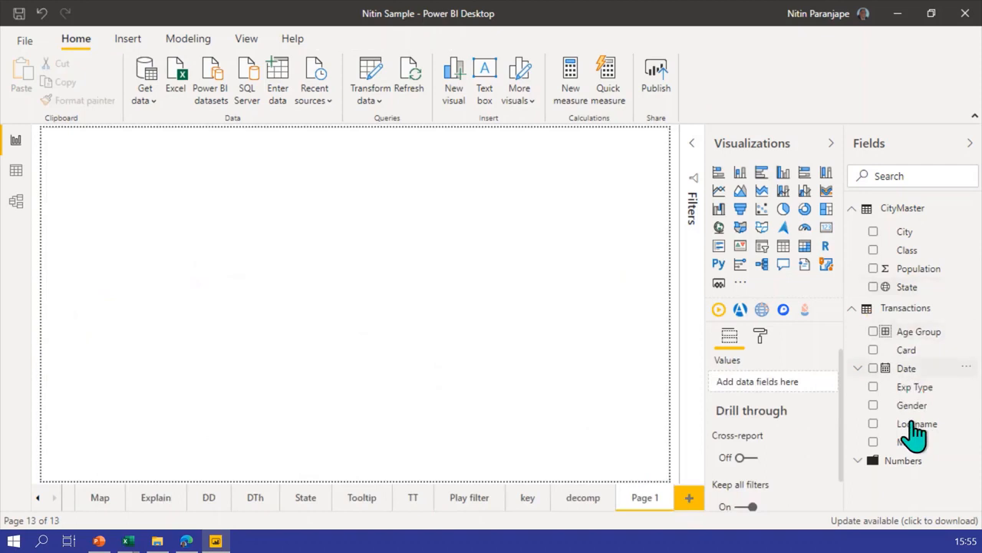
pyautogui.moveTo(910, 444); pyautogui.dragTo(507, 242)
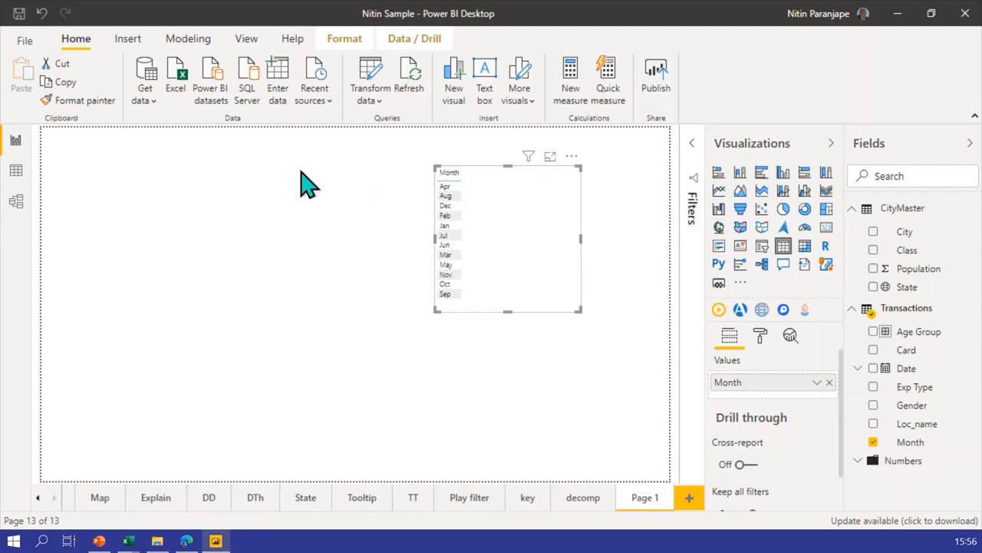
pyautogui.press('Delete')
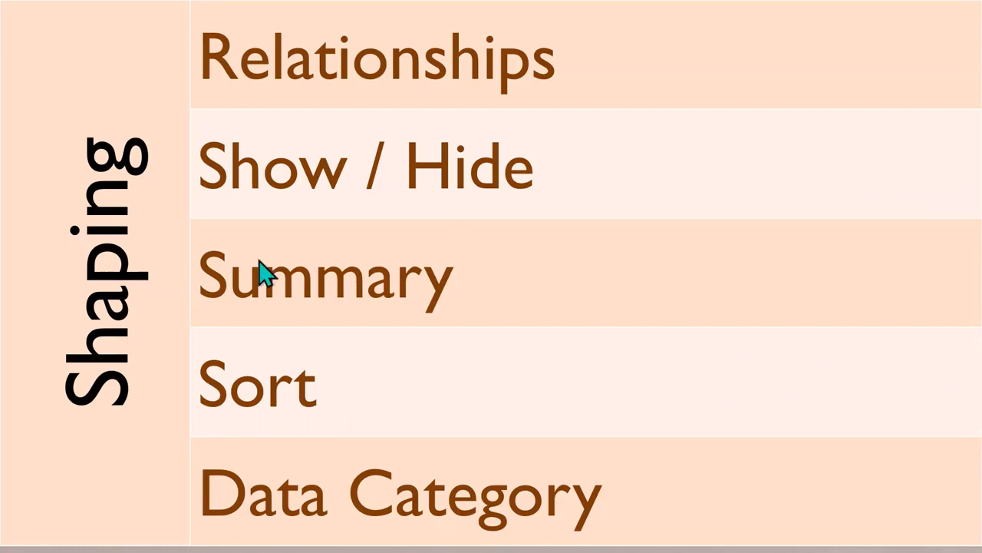
pyautogui.hotkey('alt', 'Tab')
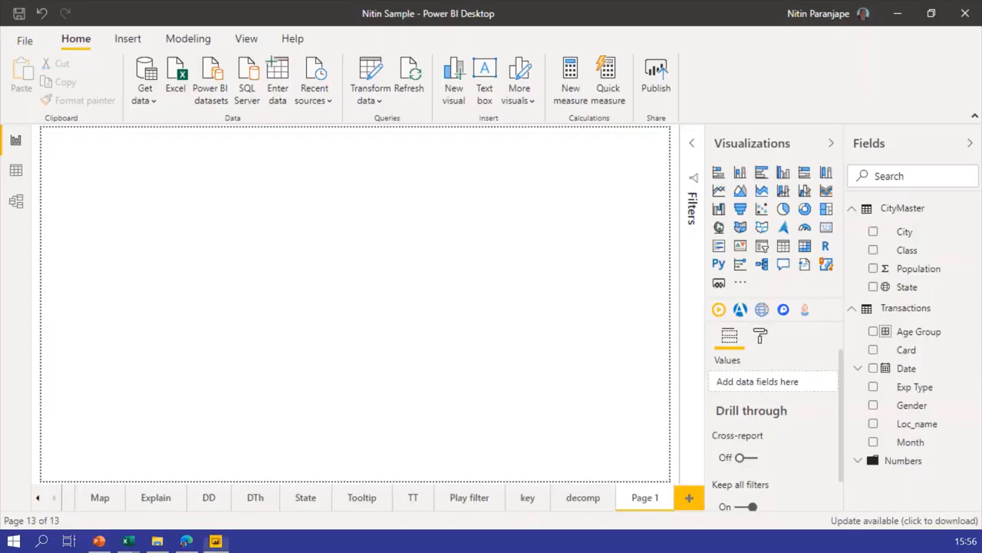
# Set the Month column of the Transactions table to sort by the MN column
pyautogui.click(15, 169)
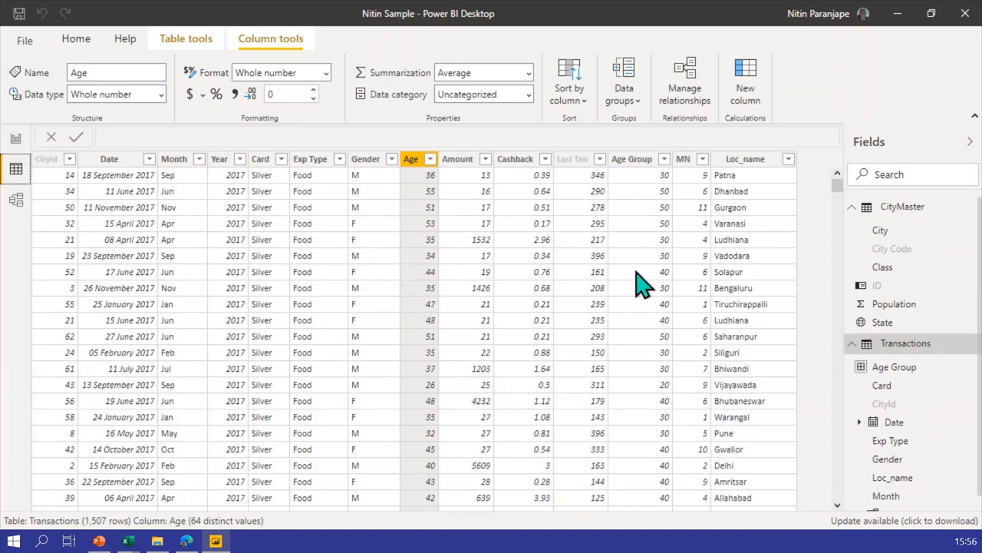
pyautogui.click(683, 161)
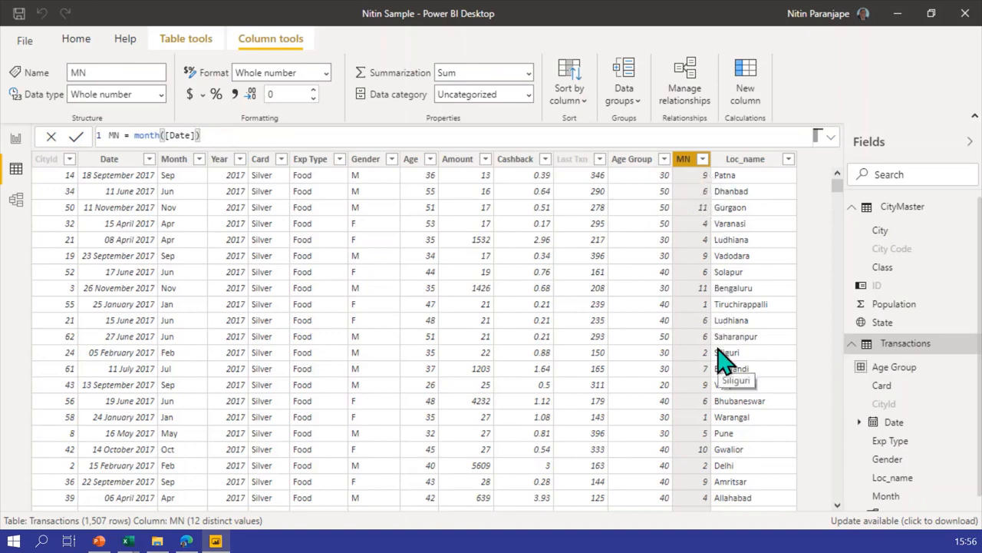
pyautogui.click(176, 159)
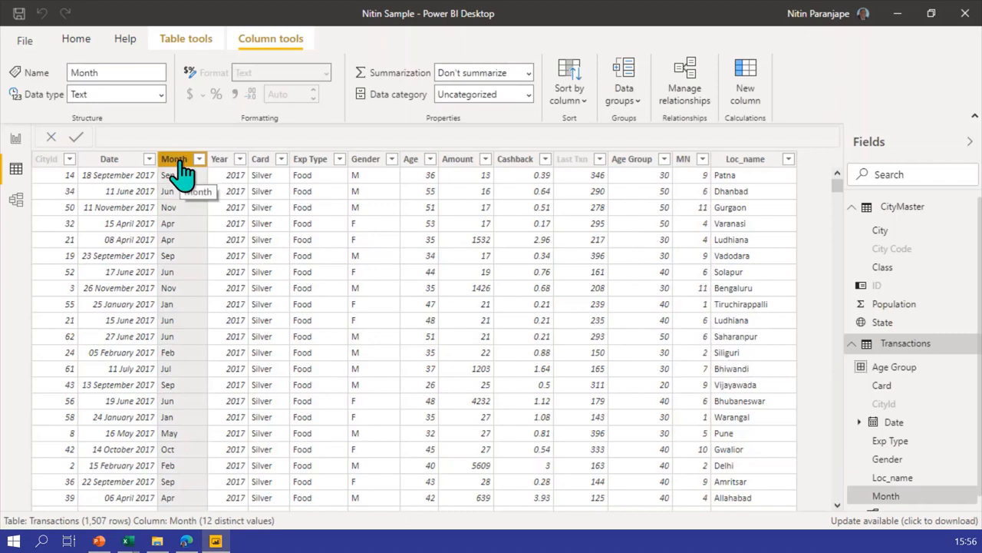
pyautogui.click(576, 100)
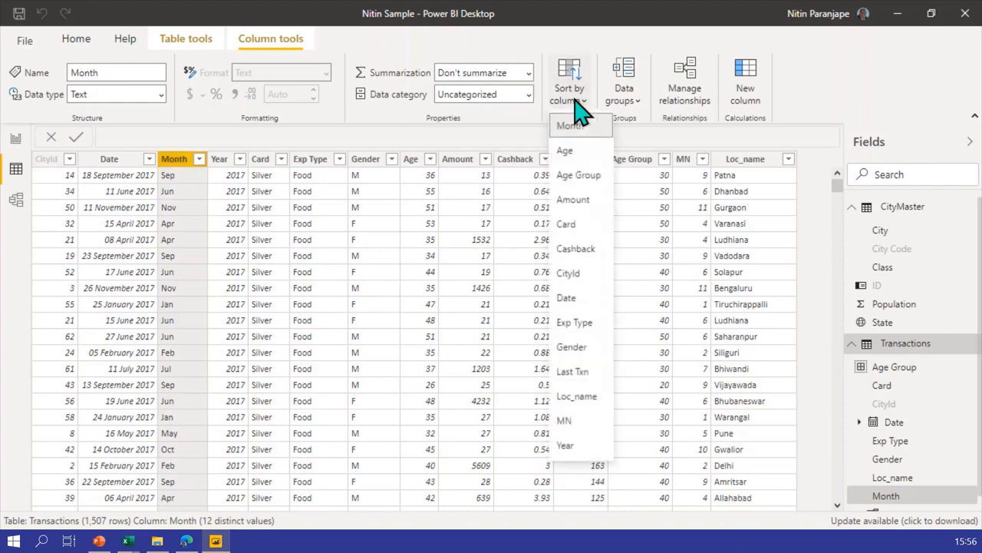
pyautogui.click(580, 422)
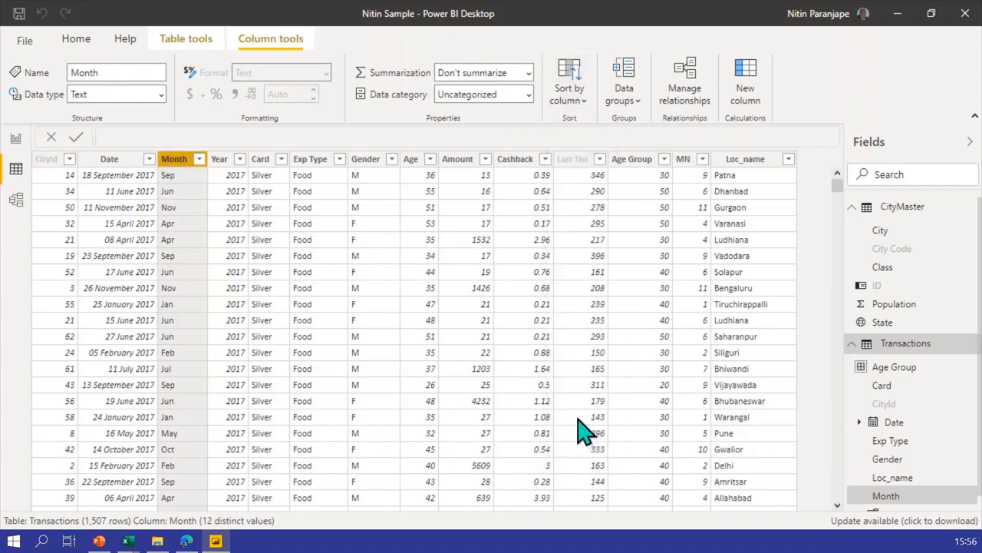
# Hide the MN column of the Transactions table from the report view
pyautogui.click(683, 159)
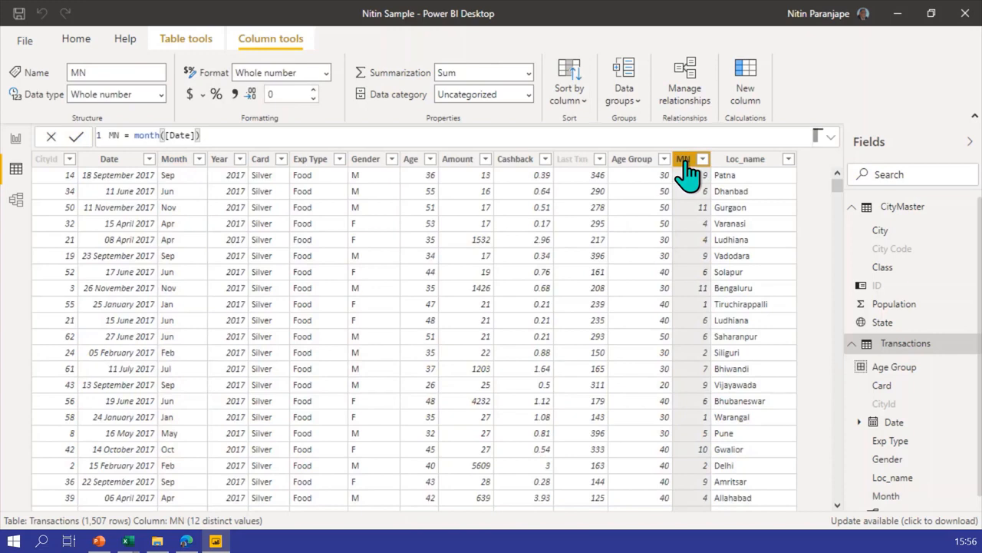
pyautogui.rightClick(683, 163)
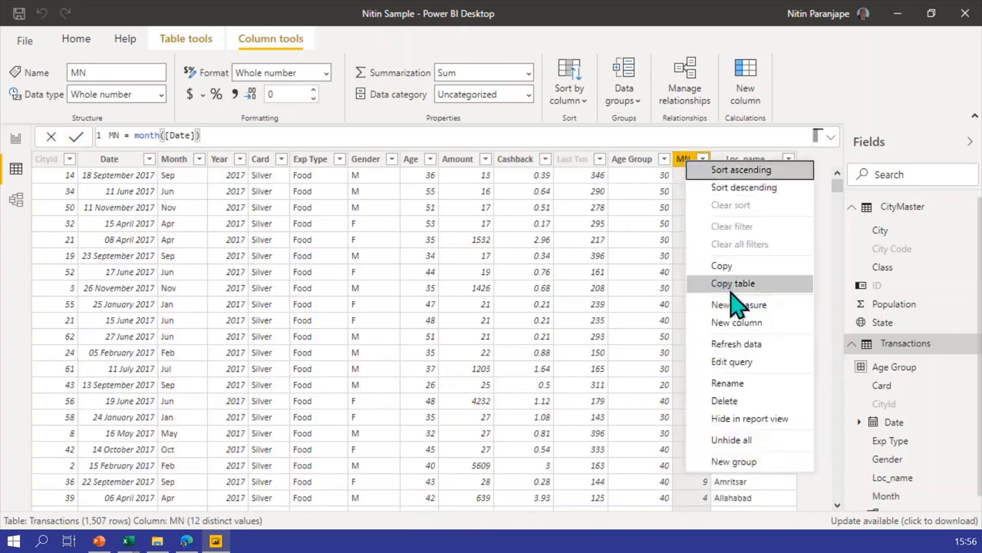
pyautogui.click(768, 419)
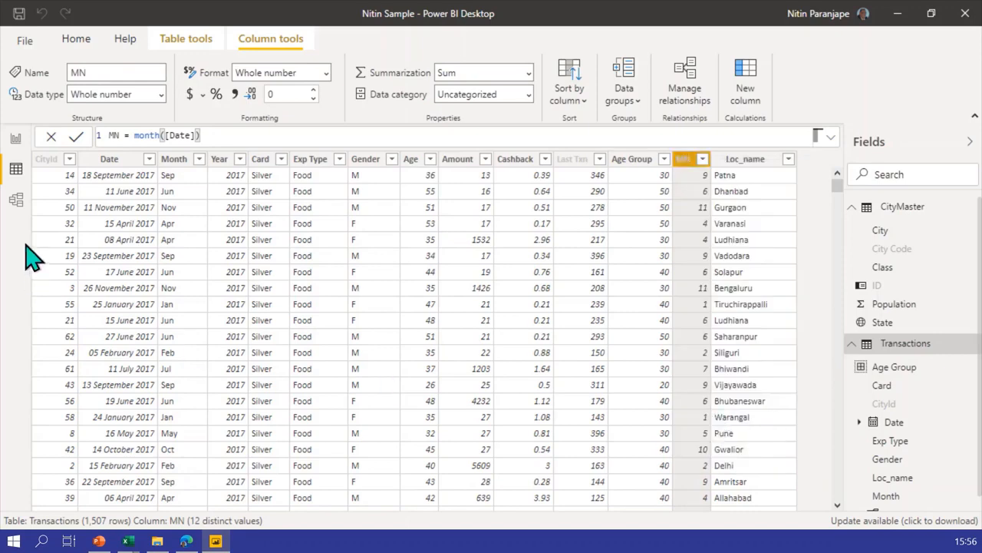
# Create a table visual of the Transactions Month field on the empty report page to check its sort order
pyautogui.click(16, 140)
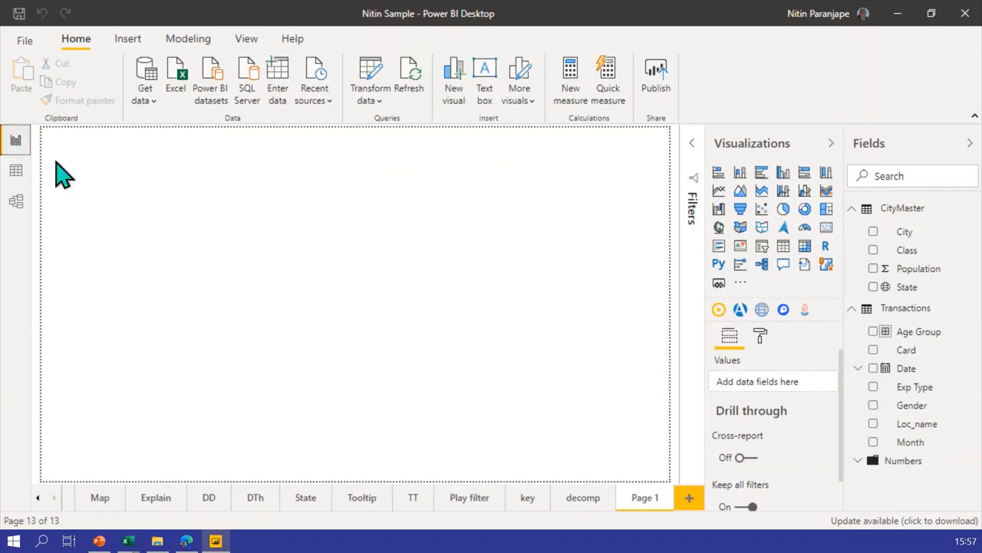
pyautogui.click(891, 444)
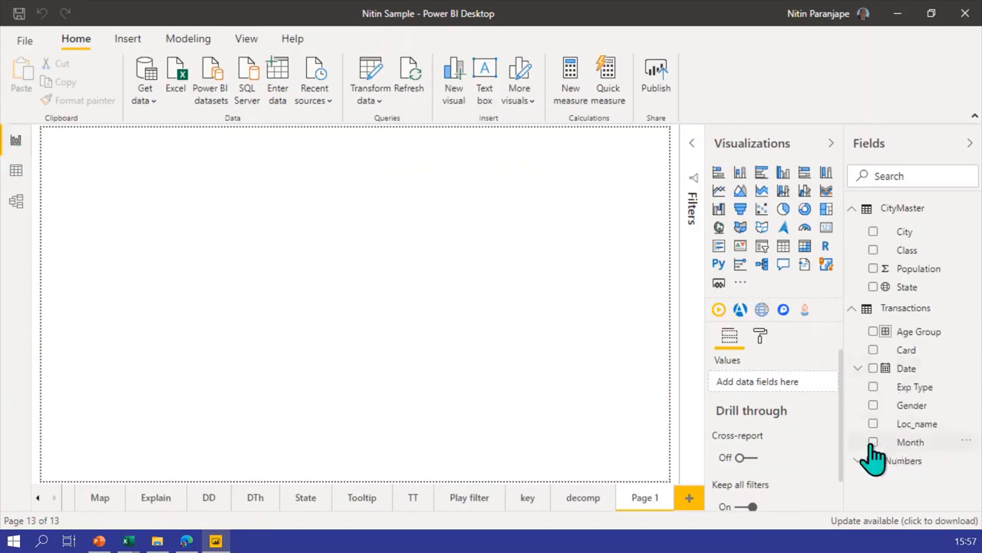
pyautogui.click(873, 443)
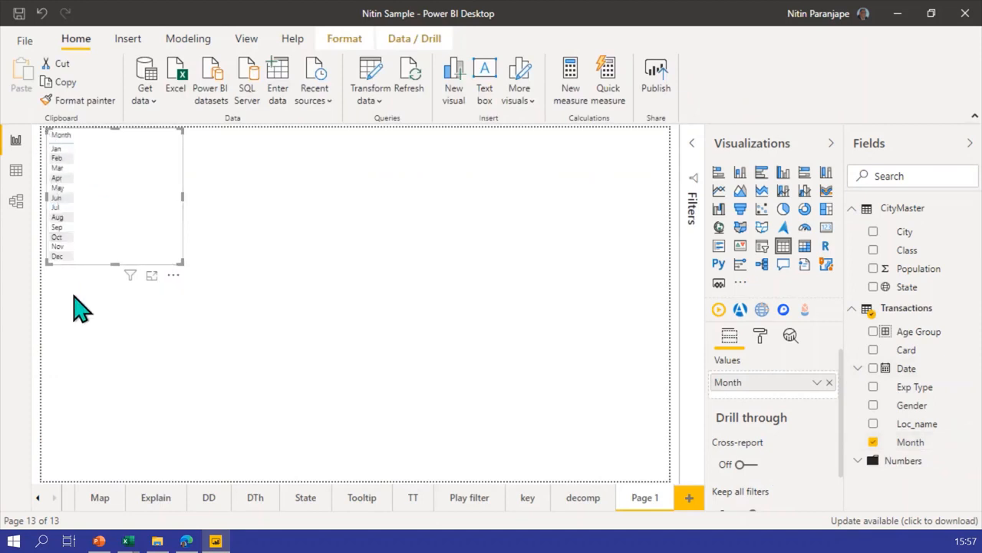
pyautogui.click(102, 282)
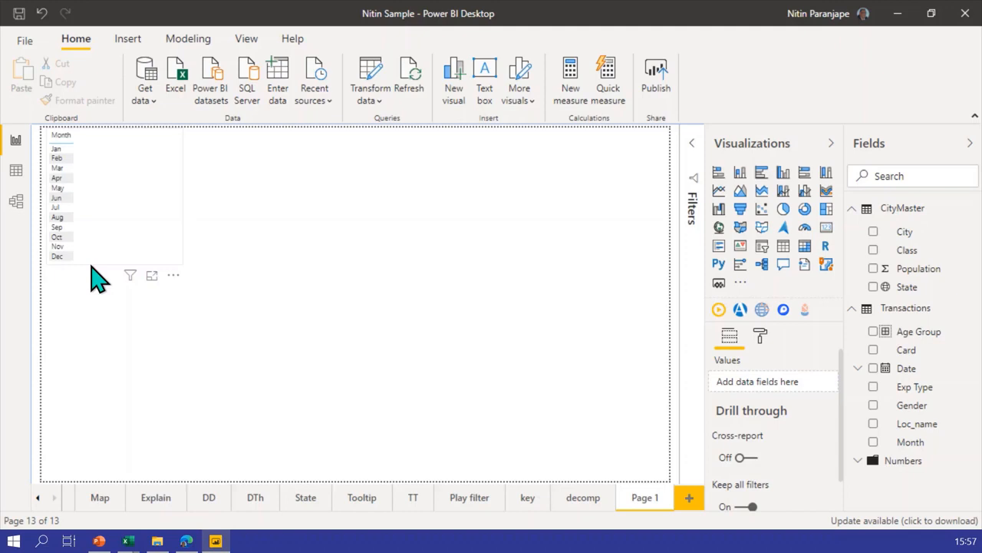
pyautogui.click(94, 248)
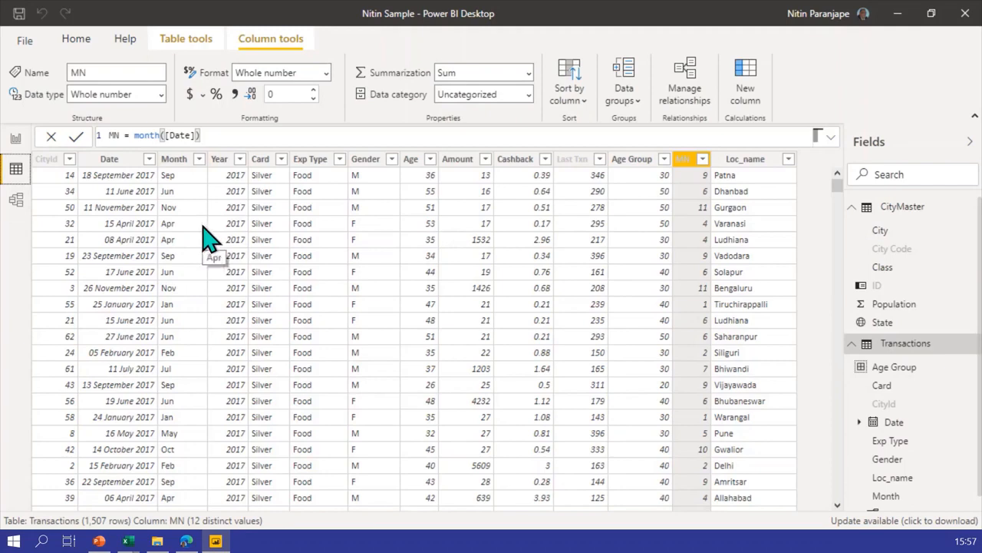
# Look at the data category options available for the Year column of the Transactions table
pyautogui.click(223, 163)
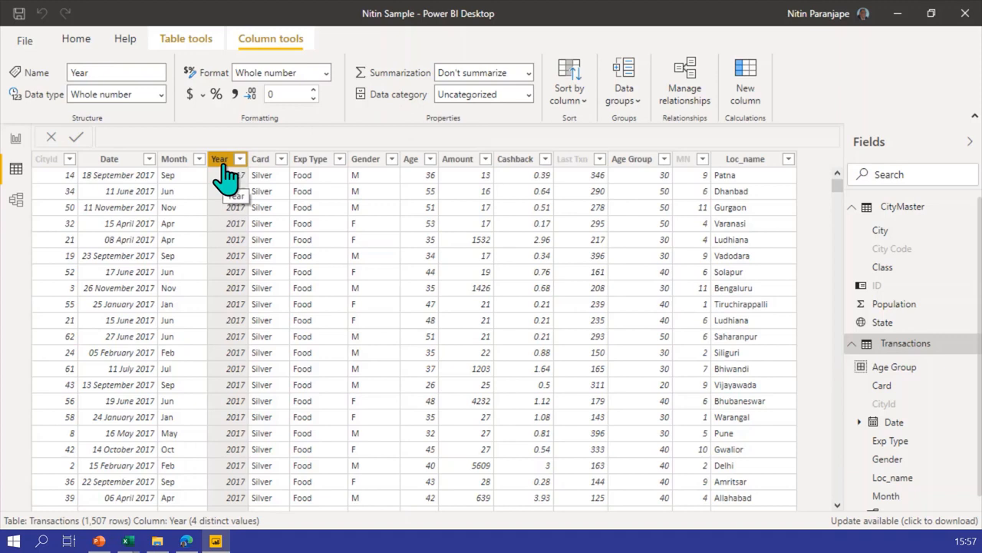
pyautogui.click(530, 95)
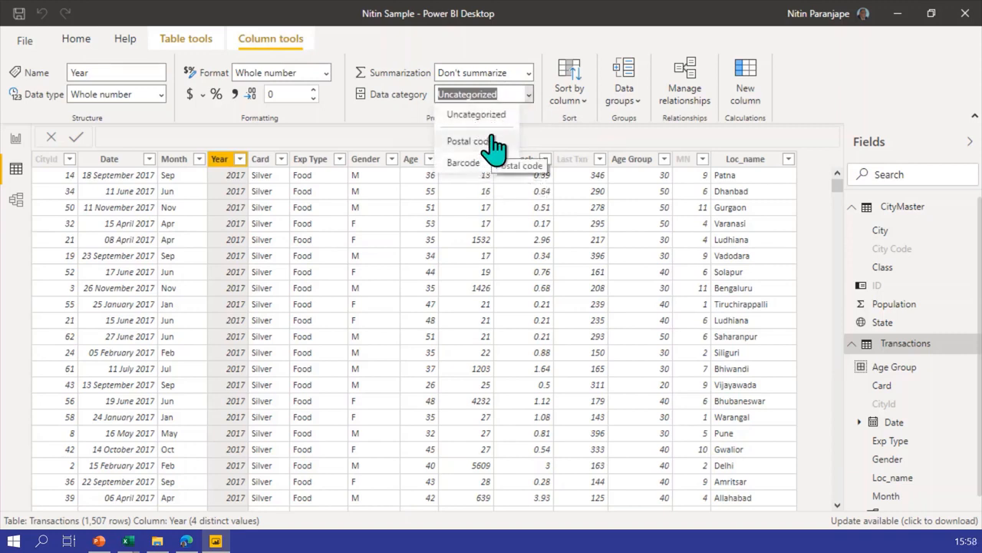
pyautogui.click(564, 138)
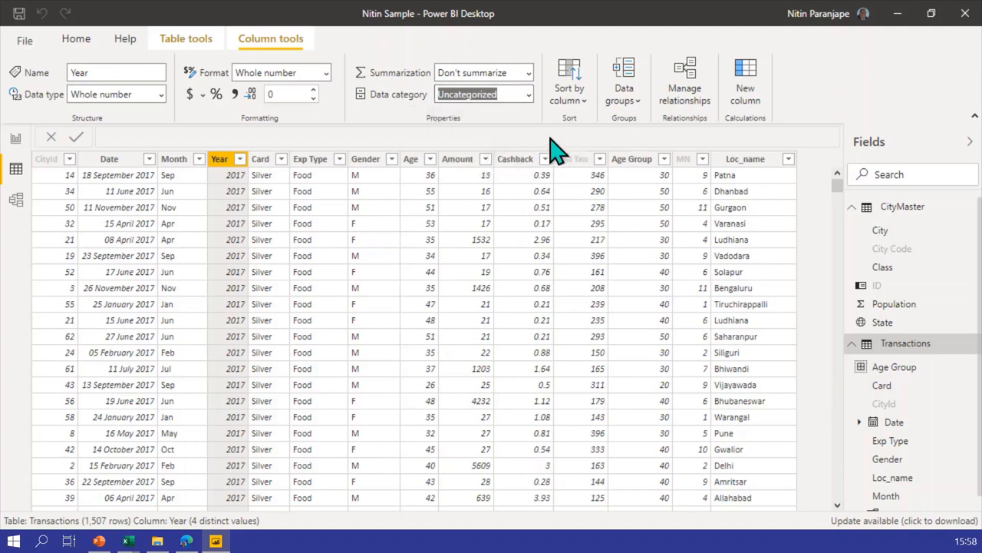
# Rename the City column of the CityMaster table to location and open its data category options
pyautogui.click(900, 236)
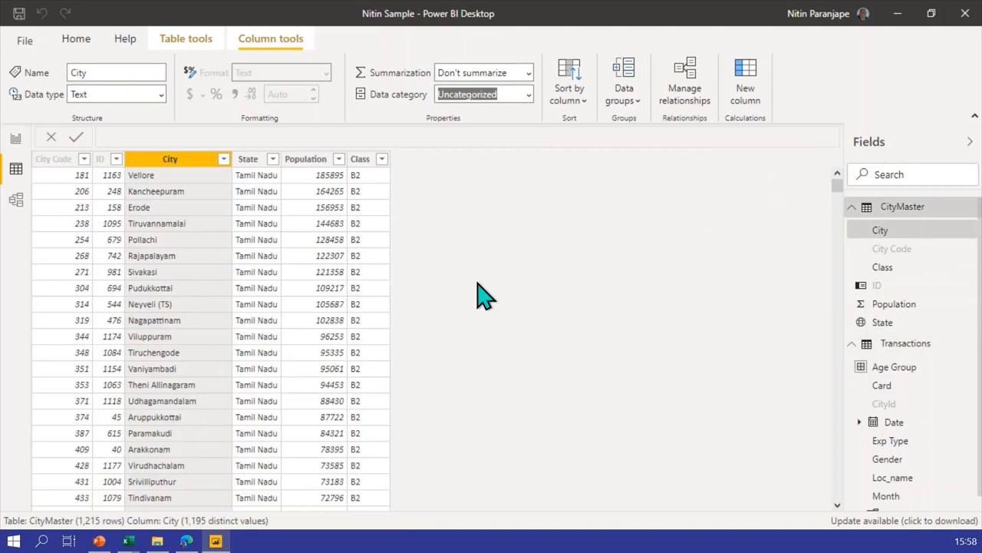
pyautogui.doubleClick(172, 161)
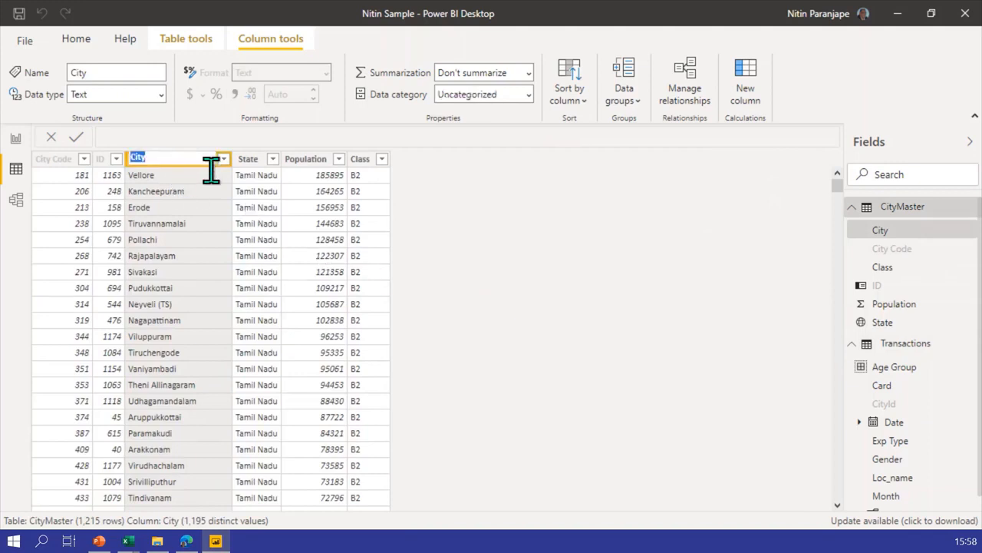
pyautogui.write('Xyz')
pyautogui.press('BackSpace')
pyautogui.press('BackSpace')
pyautogui.press('BackSpace')
pyautogui.write('location')
pyautogui.press('Escape')
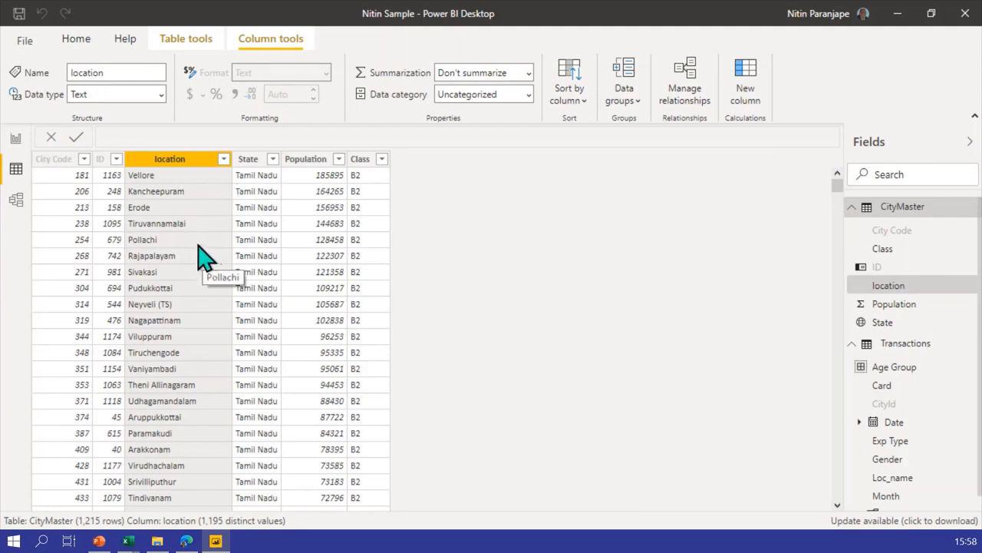
pyautogui.click(530, 96)
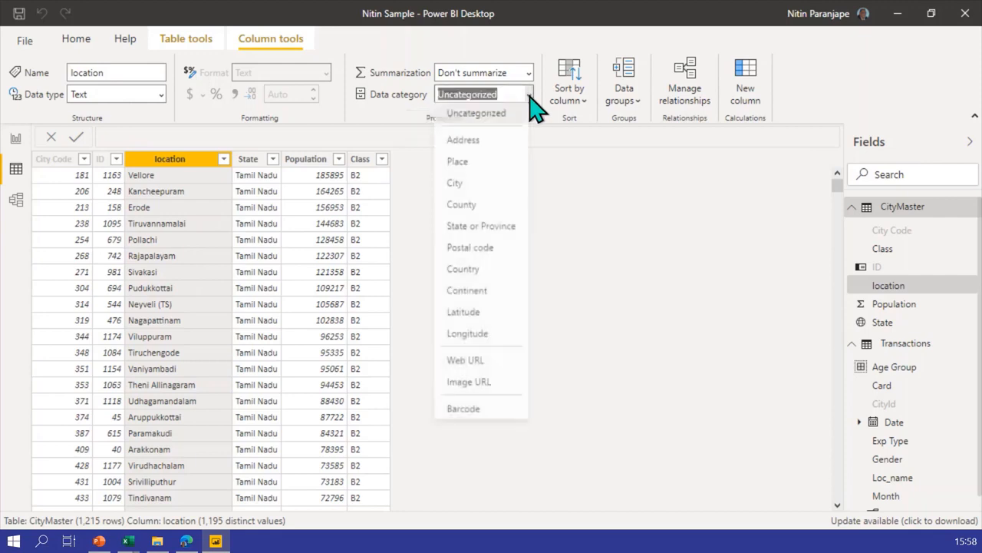
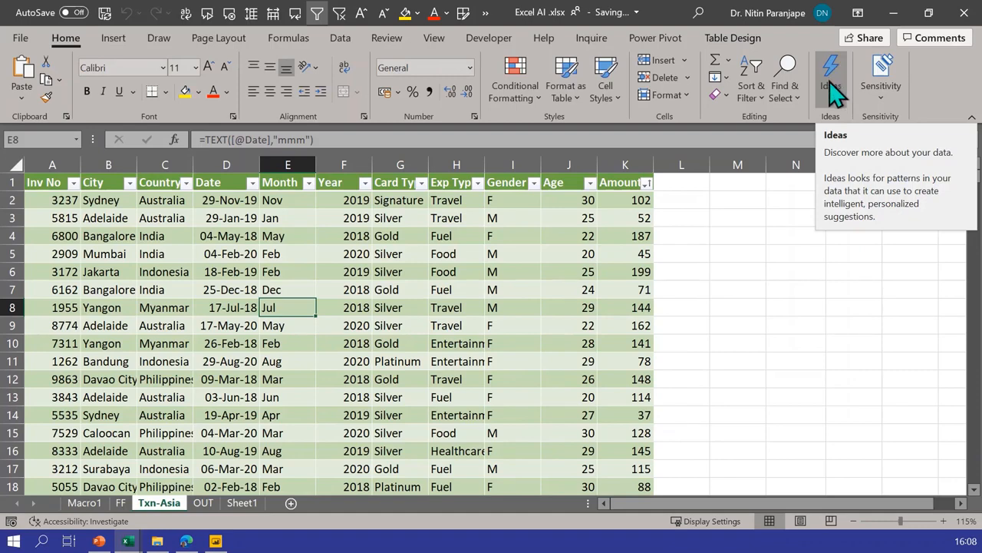
# Run Ideas on the table in the Txn-Asia sheet and widen the pane with the suggestions
pyautogui.click(449, 325)
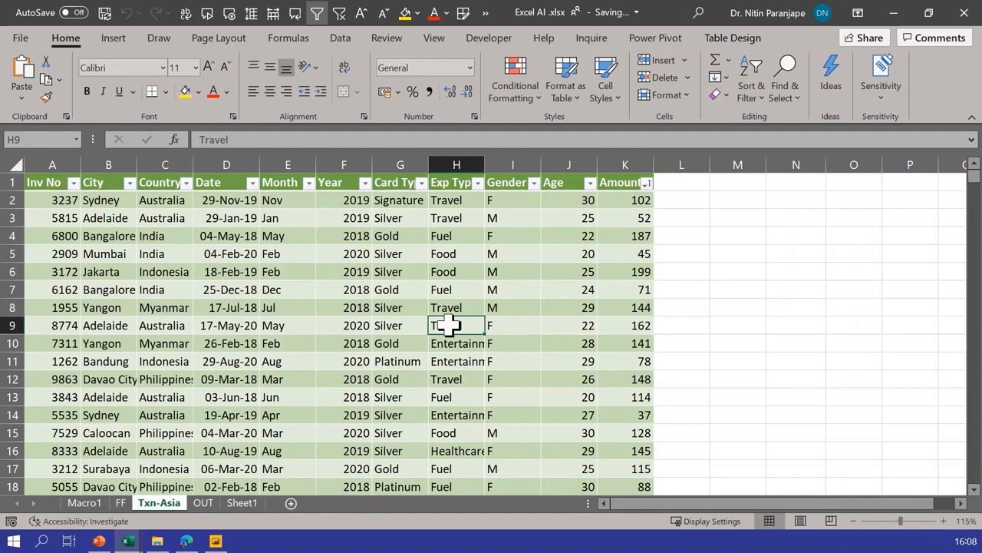
pyautogui.click(832, 85)
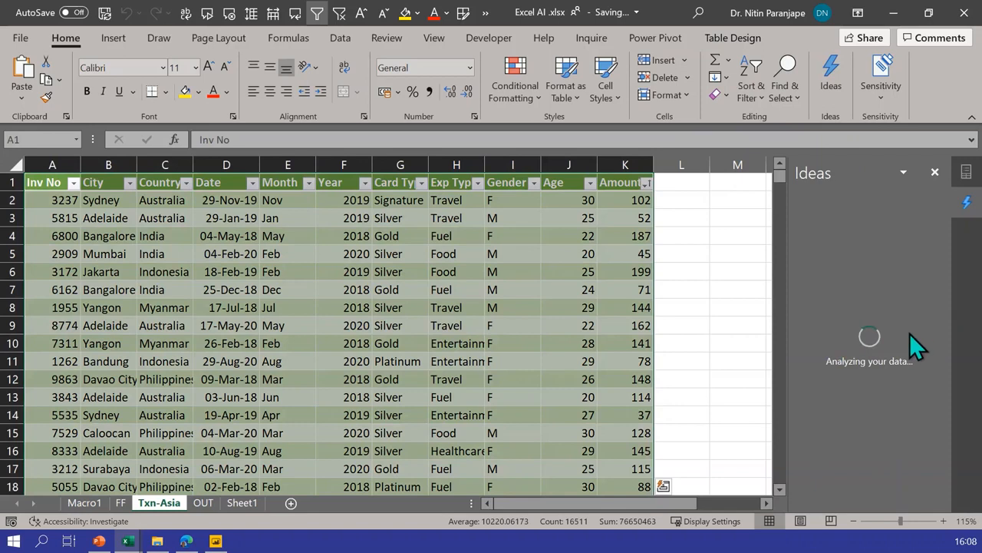
pyautogui.moveTo(789, 365); pyautogui.dragTo(749, 369)
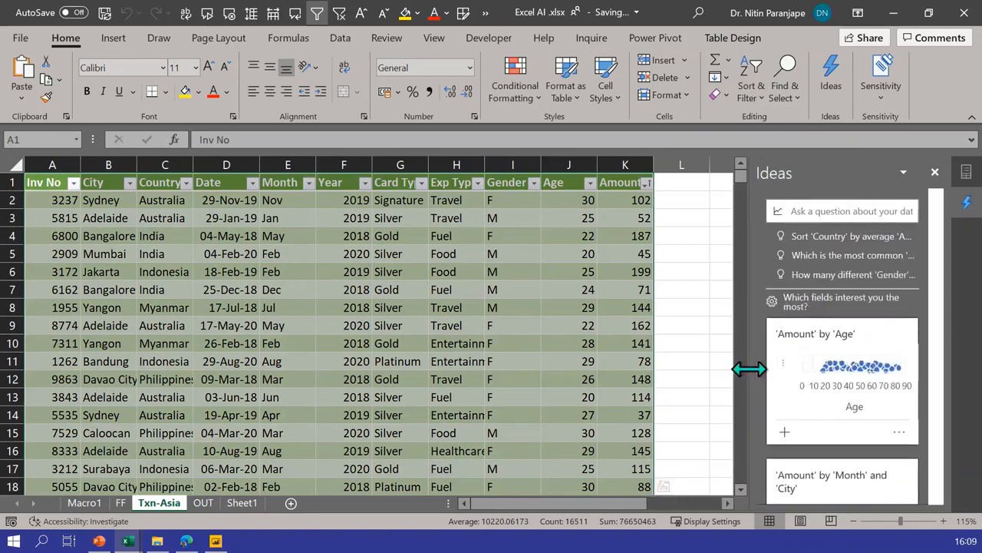
pyautogui.click(469, 284)
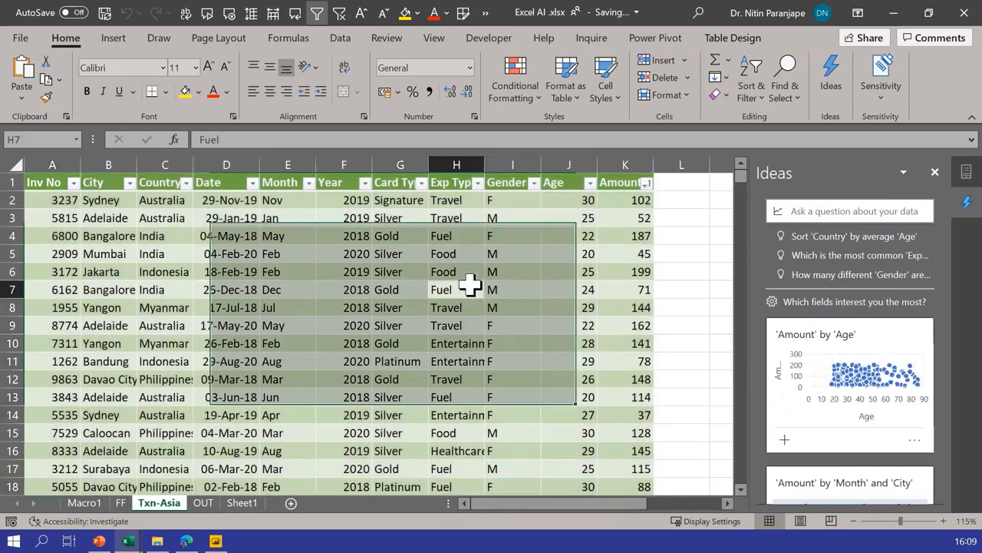
pyautogui.click(470, 276)
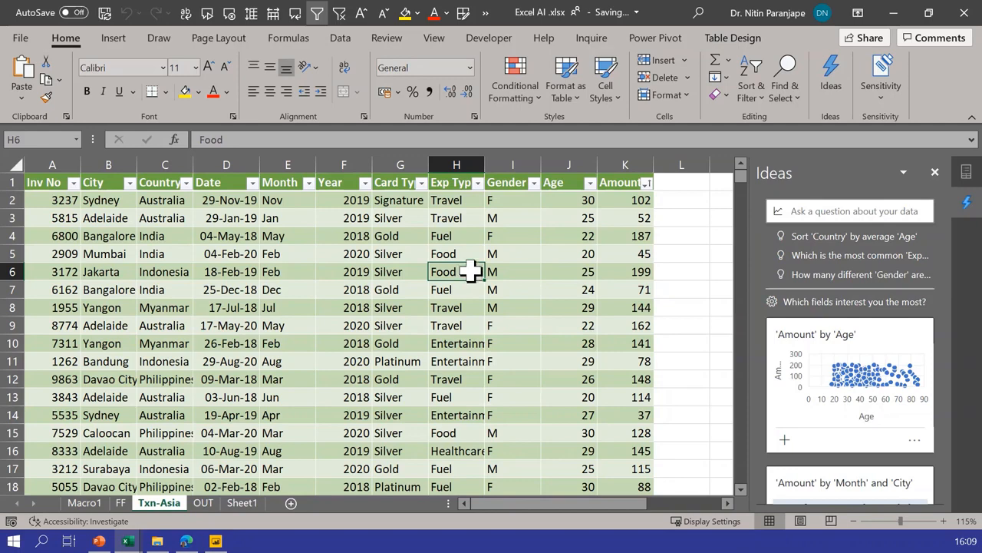
# Insert the suggested 'Amount' by 'Age' chart from Ideas and move it up over the table data to show the whole plot
pyautogui.moveTo(883, 361)
pyautogui.scroll(-2, 889, 366)
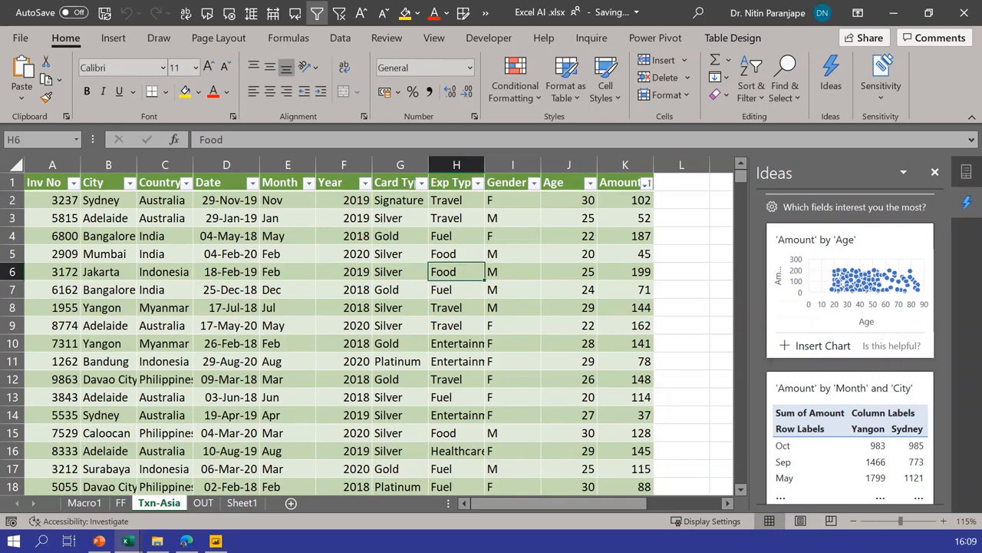
pyautogui.hotkey('alt', 'Tab')
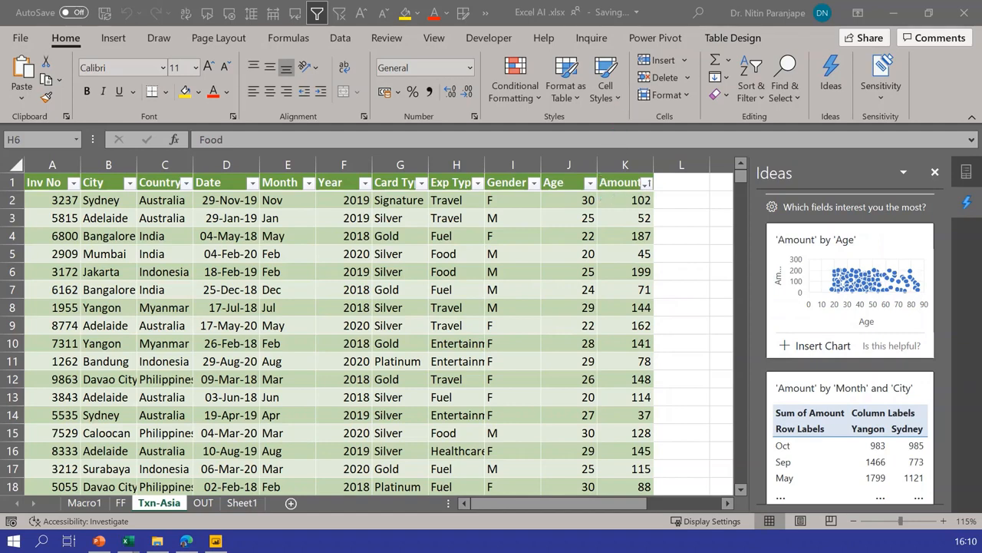
pyautogui.click(823, 347)
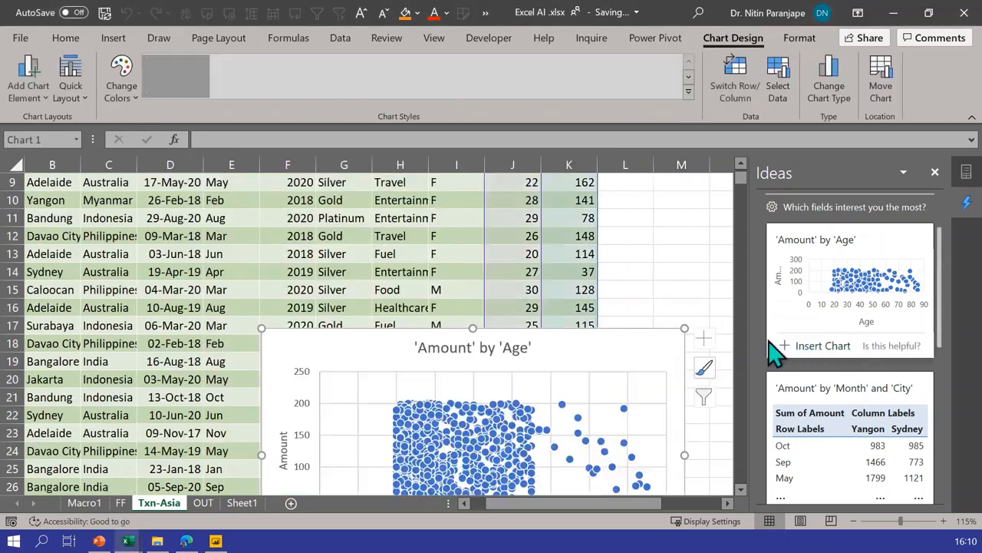
pyautogui.moveTo(363, 344)
pyautogui.mouseDown()
pyautogui.moveTo(305, 184)
pyautogui.moveTo(302, 209)
pyautogui.mouseUp()
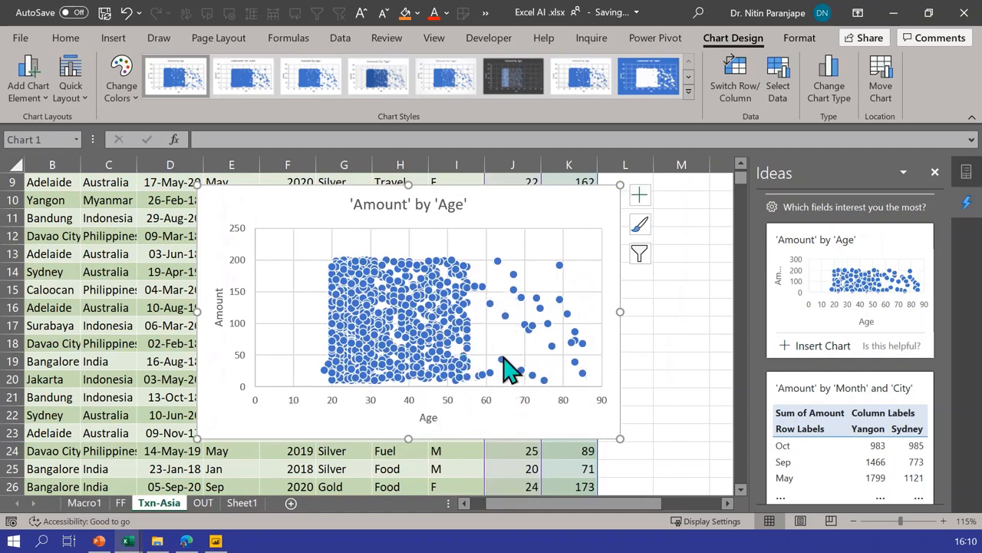
pyautogui.moveTo(509, 370)
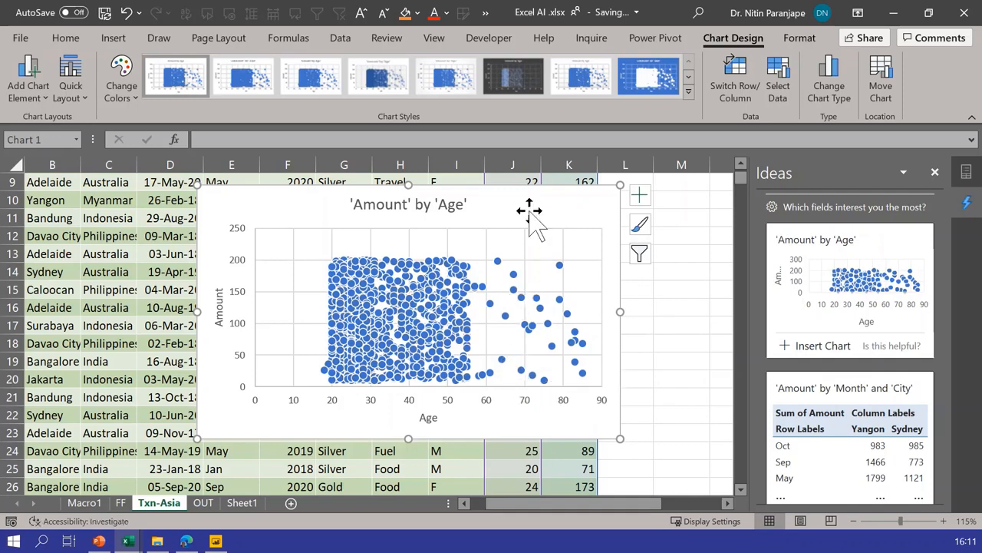
# Delete the inserted 'Amount' by 'Age' chart and browse the Ideas suggestions down to the Age over Year trend
pyautogui.press('Delete')
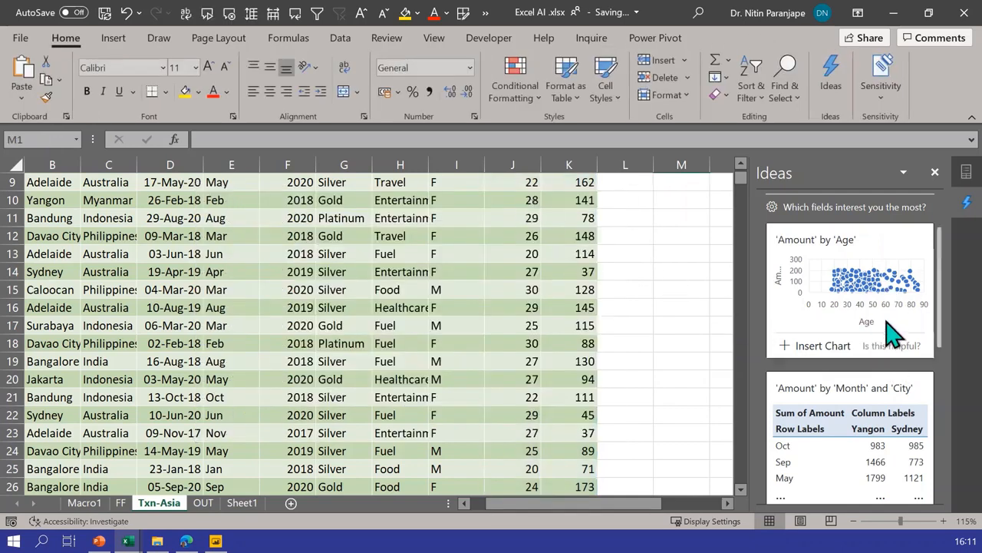
pyautogui.scroll(-5, 895, 361)
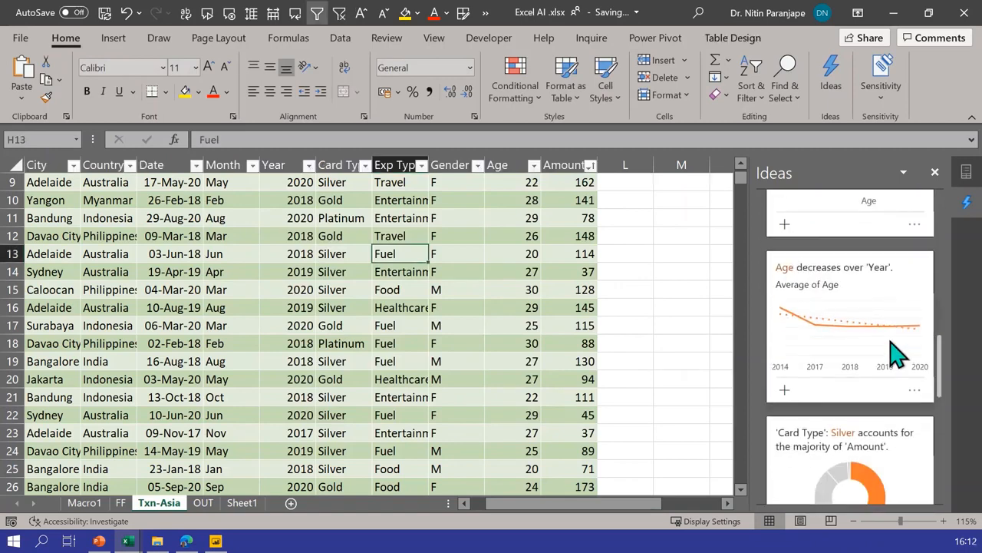
pyautogui.scroll(3, 893, 350)
pyautogui.scroll(-2, 890, 328)
pyautogui.scroll(-1, 886, 321)
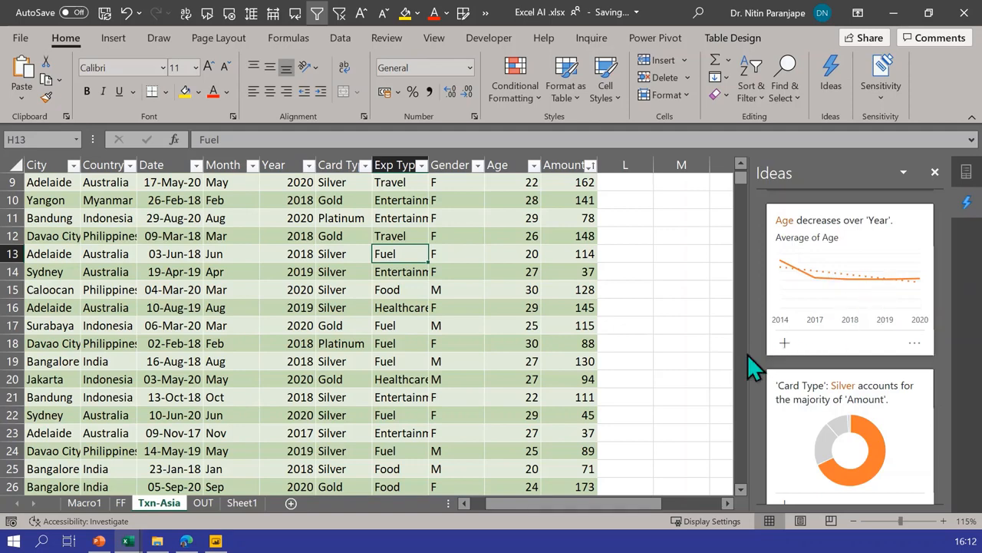
# Widen the Ideas pane and insert the suggested "Age decreases over 'Year'" PivotChart
pyautogui.moveTo(751, 354); pyautogui.dragTo(679, 369)
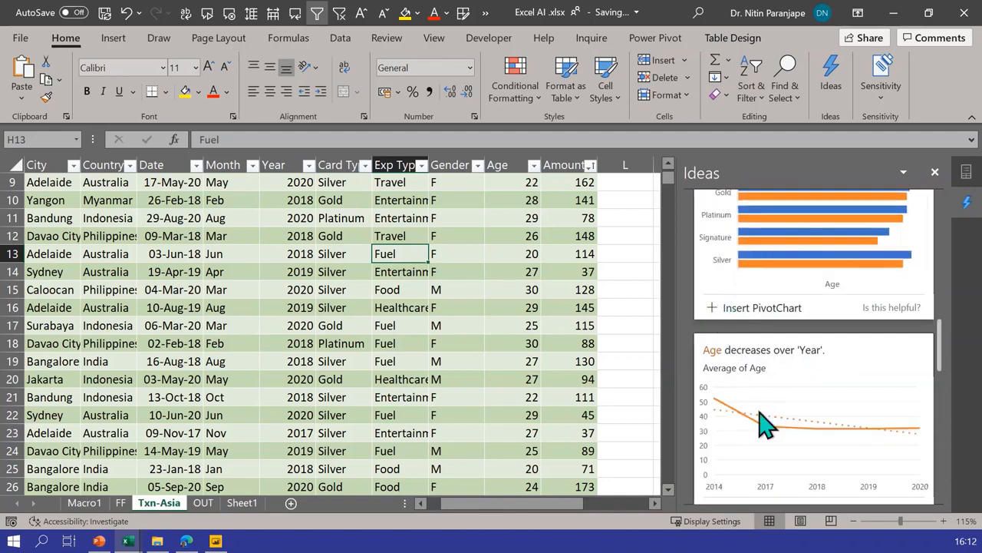
pyautogui.scroll(-1, 764, 423)
pyautogui.click(756, 464)
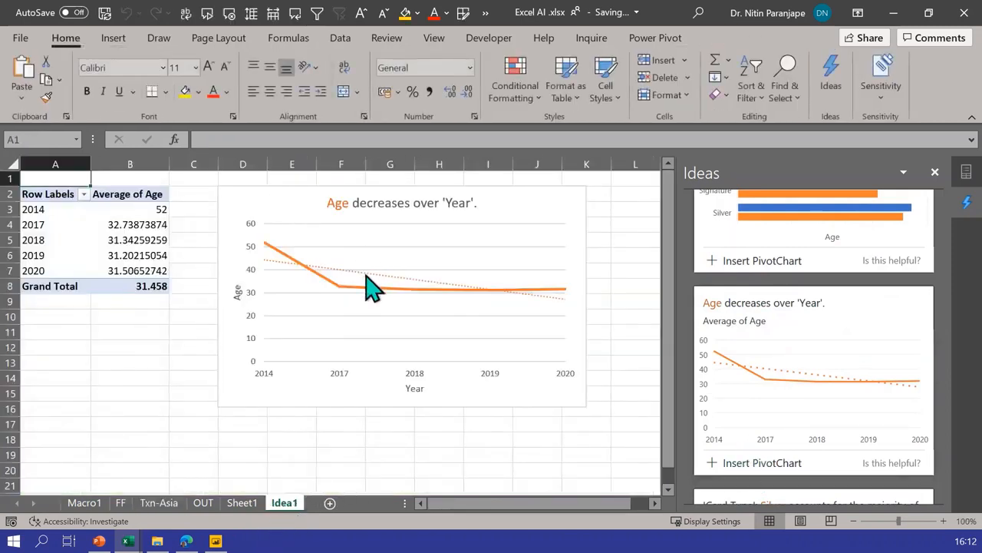
# Display the R-squared value for the trendline on the Age by Year PivotChart and select its label
pyautogui.click(371, 286)
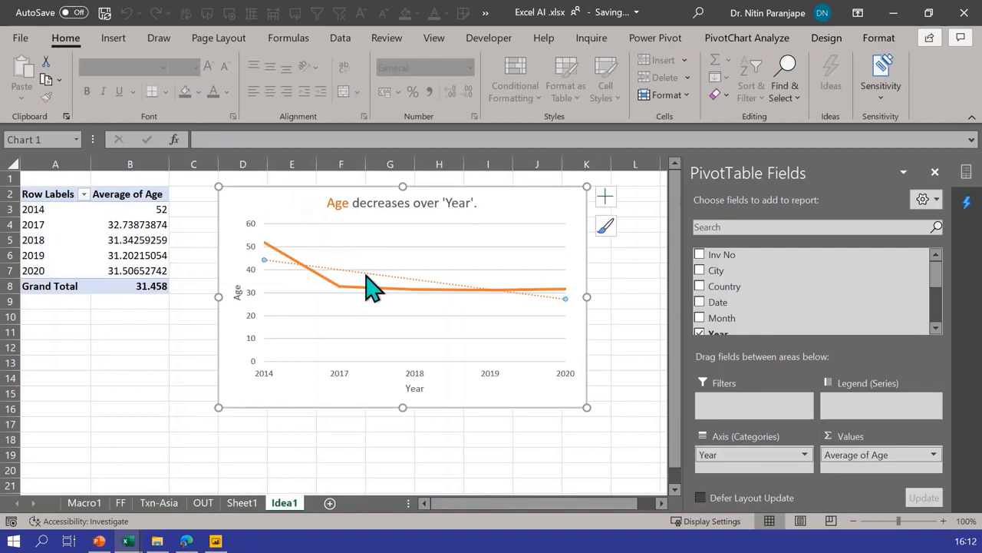
pyautogui.rightClick(542, 309)
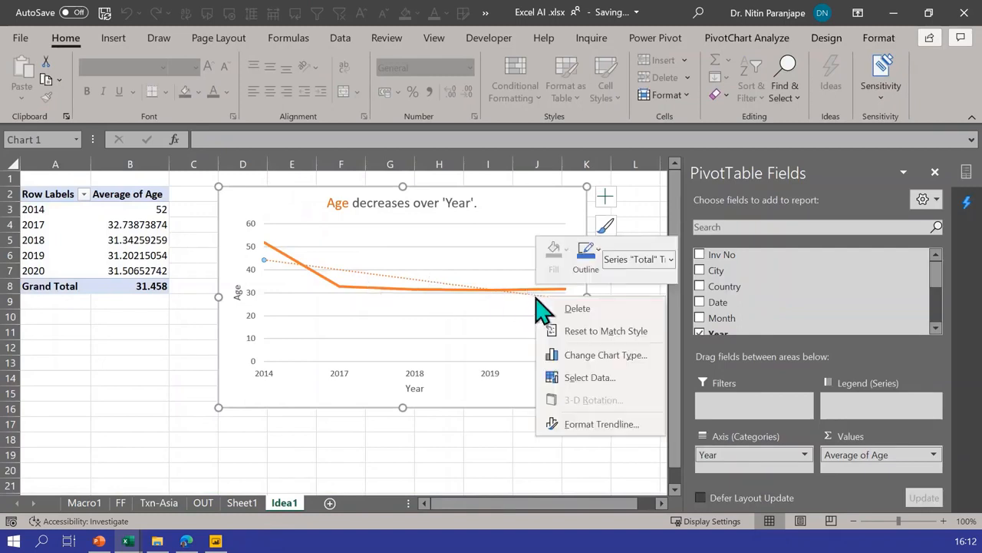
pyautogui.click(599, 424)
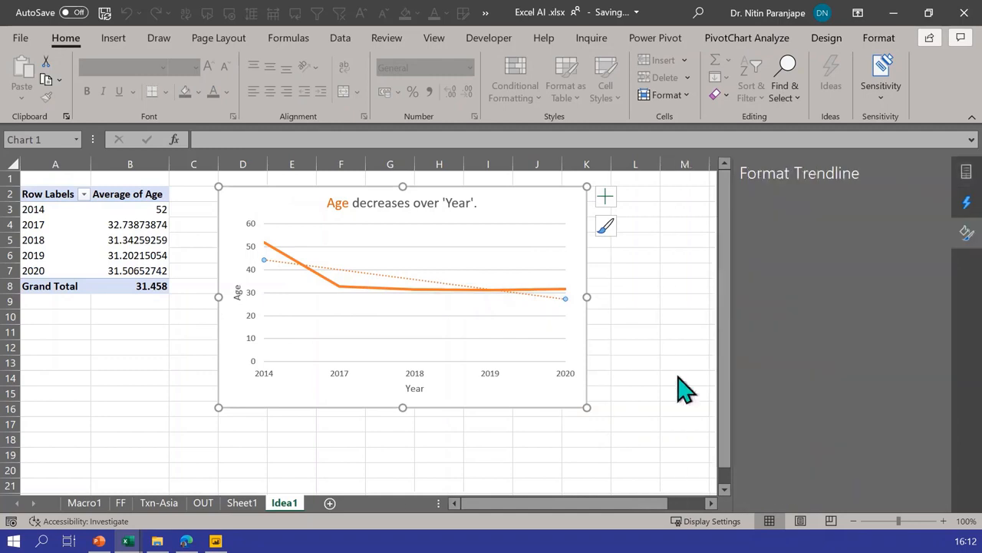
pyautogui.scroll(-3, 834, 384)
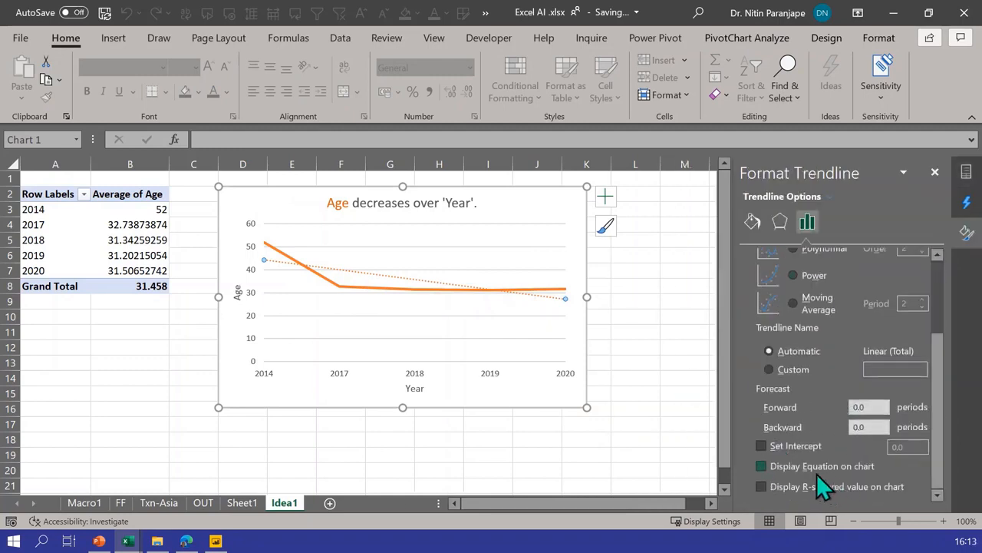
pyautogui.click(761, 486)
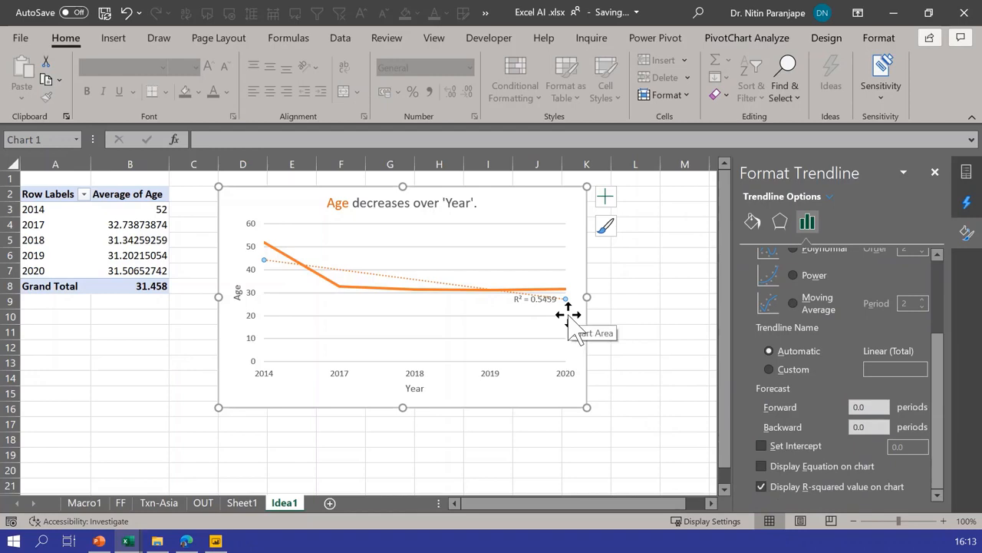
pyautogui.click(538, 299)
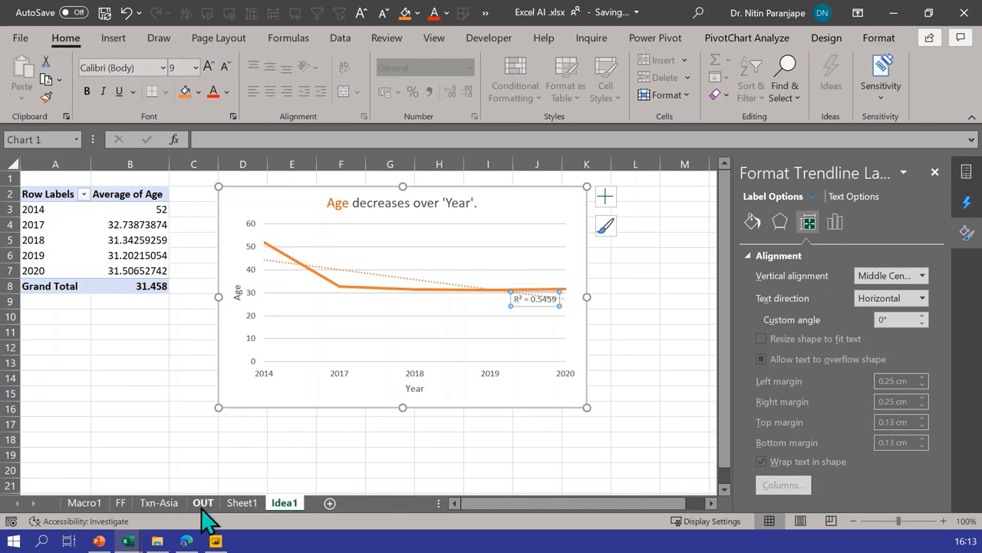
# Return to the Txn-Asia sheet and review the remaining Ideas suggestions down to the Frequency of 'Age' chart
pyautogui.click(159, 502)
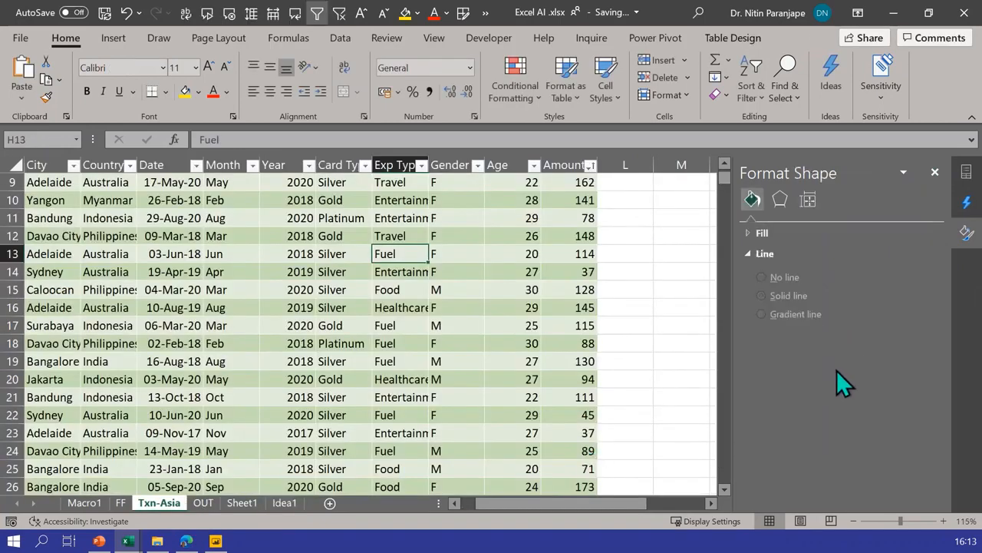
pyautogui.click(966, 202)
pyautogui.scroll(-2, 844, 369)
pyautogui.scroll(-5, 832, 399)
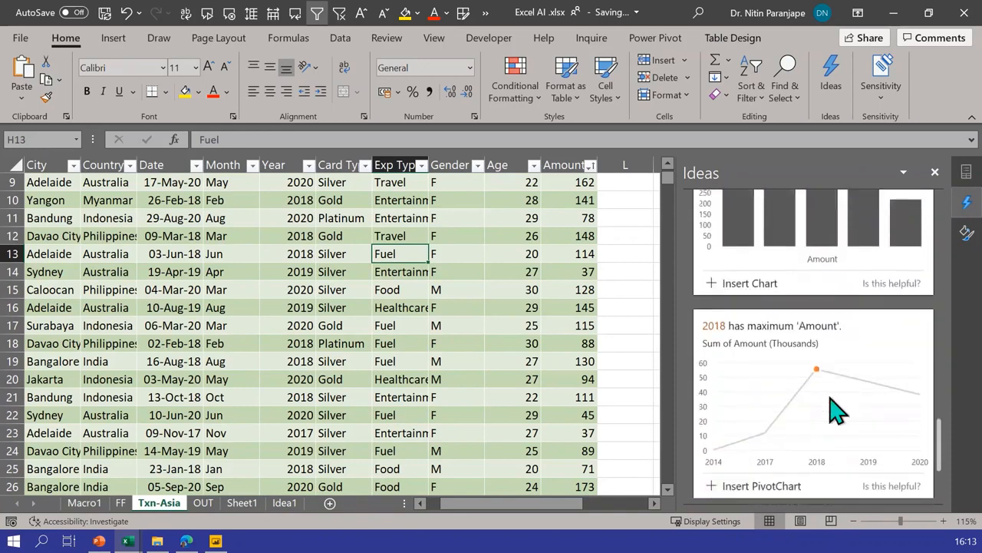
pyautogui.scroll(-3, 837, 411)
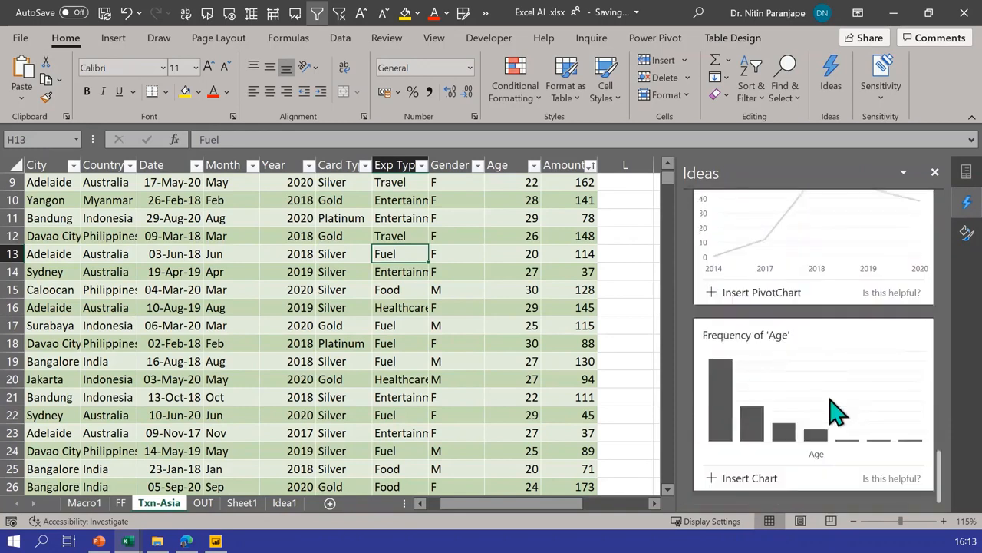
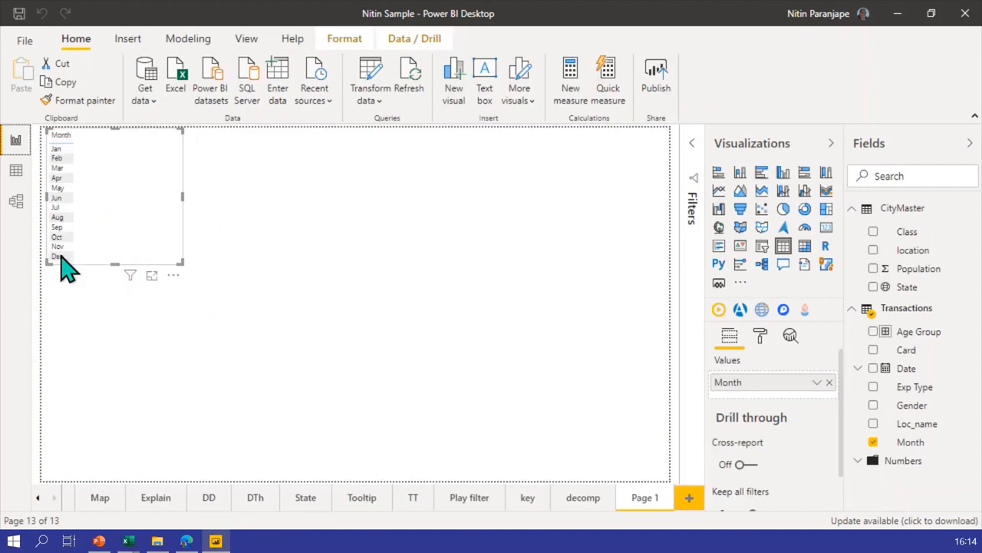
# Switch to Power BI Desktop, start publishing the report and save its changes
pyautogui.click(292, 251)
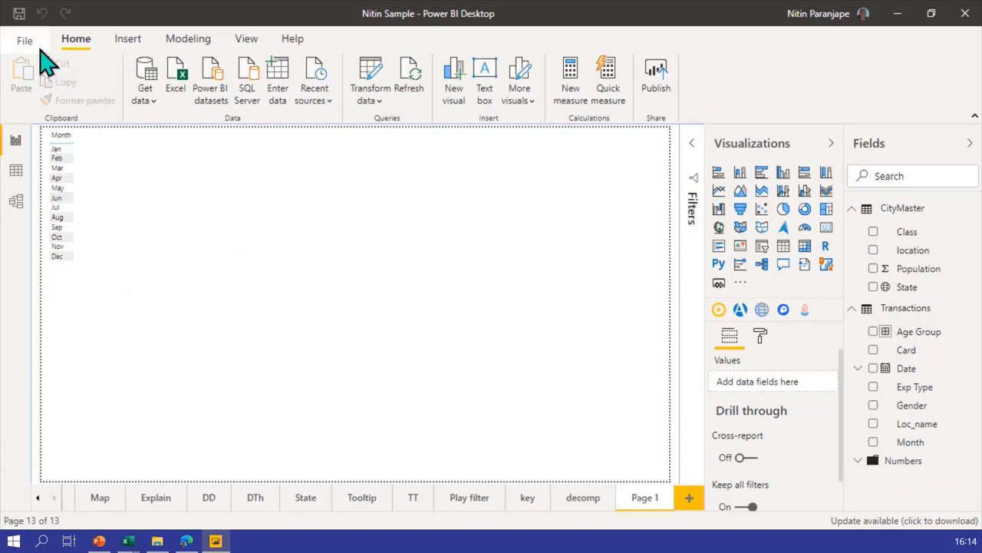
pyautogui.click(660, 85)
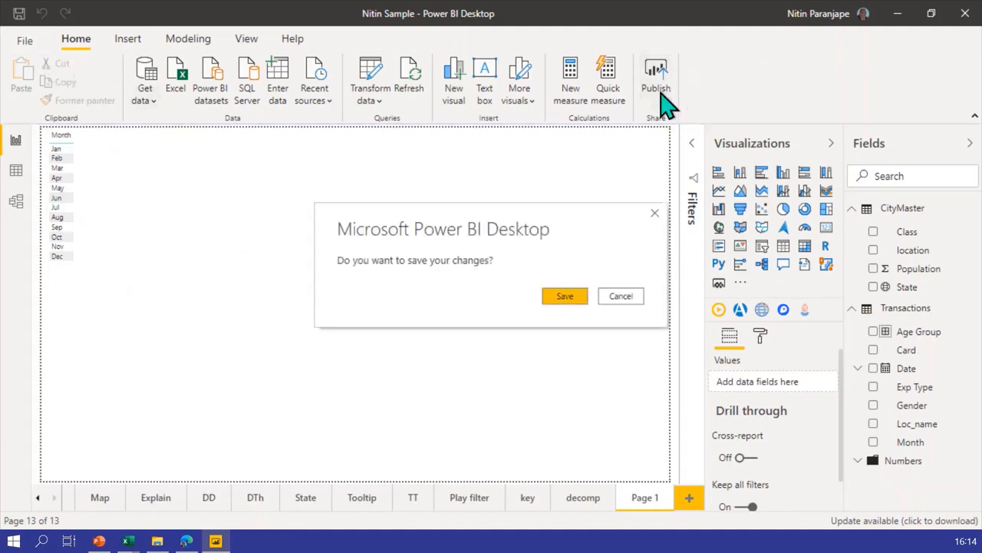
pyautogui.click(565, 299)
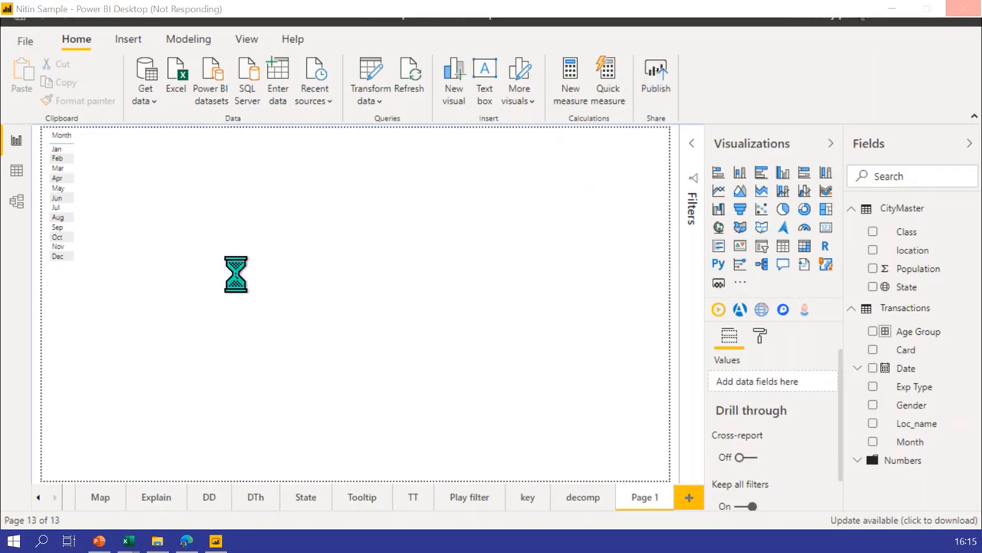
# Switch to Power BI in the browser and review the Quick Insights charts down to Cashback by Card Type
pyautogui.moveTo(190, 538)
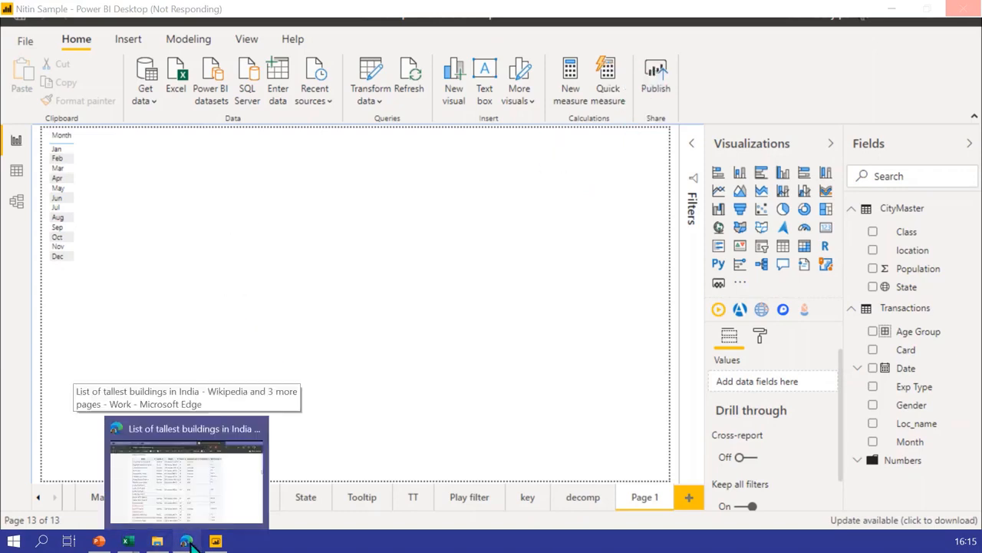
pyautogui.click(187, 472)
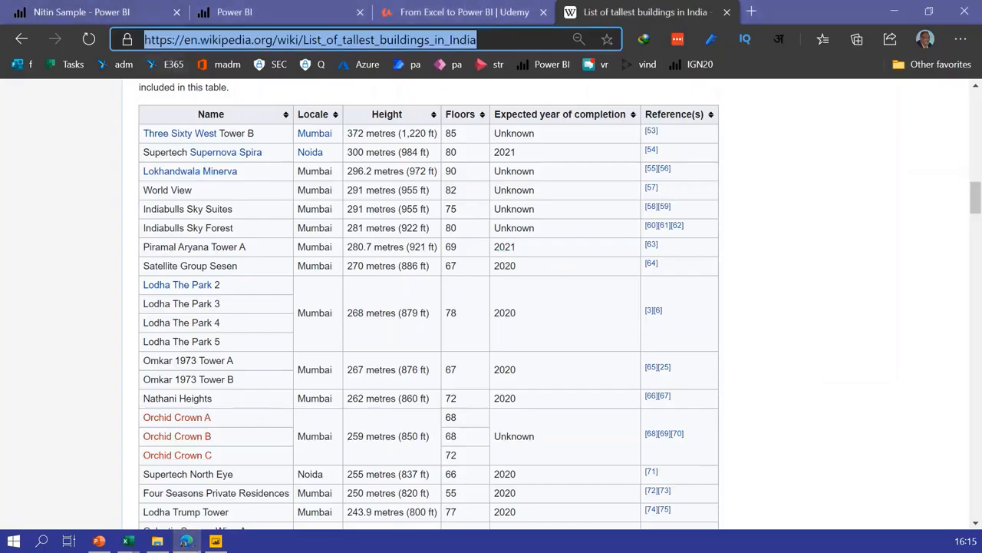
pyautogui.click(253, 13)
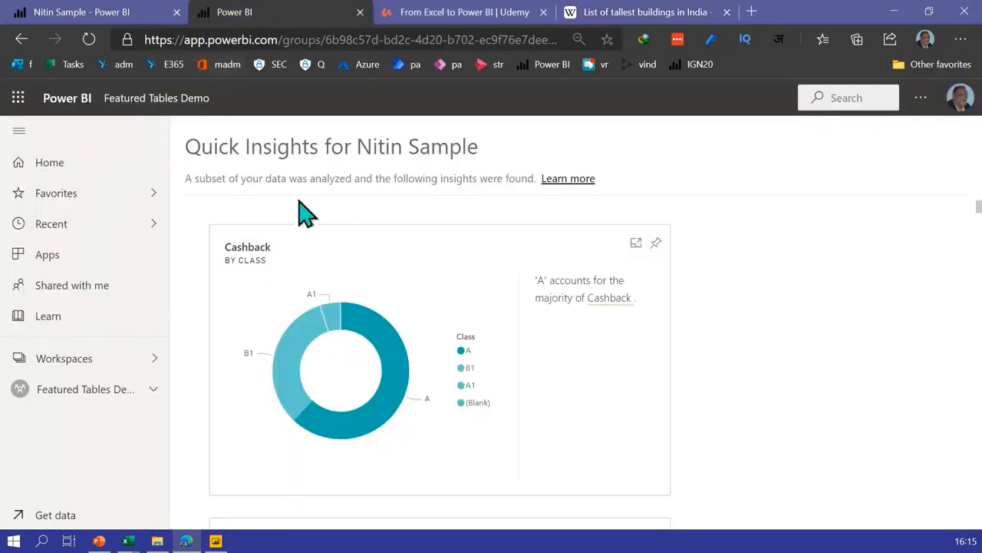
pyautogui.scroll(-1, 519, 307)
pyautogui.scroll(-6, 519, 307)
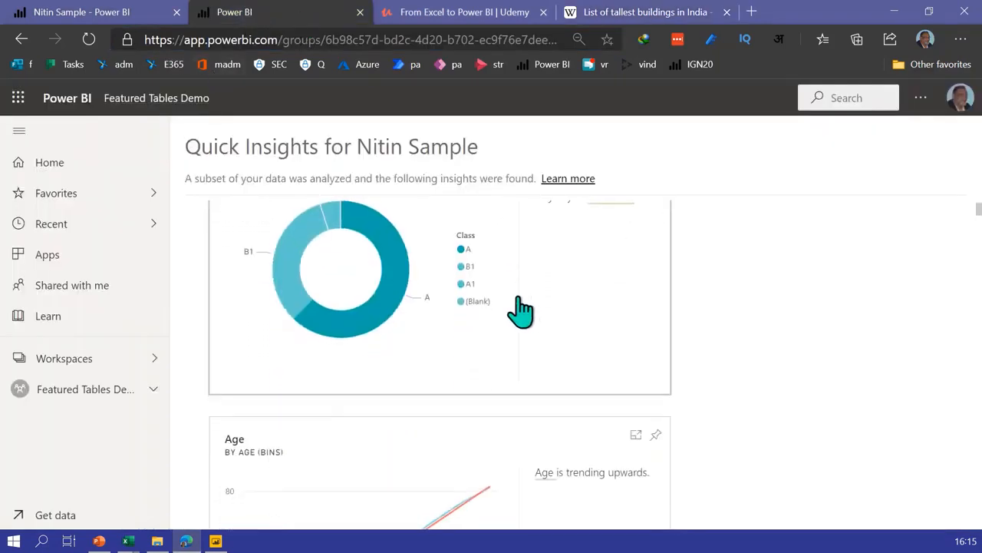
pyautogui.scroll(-5, 550, 350)
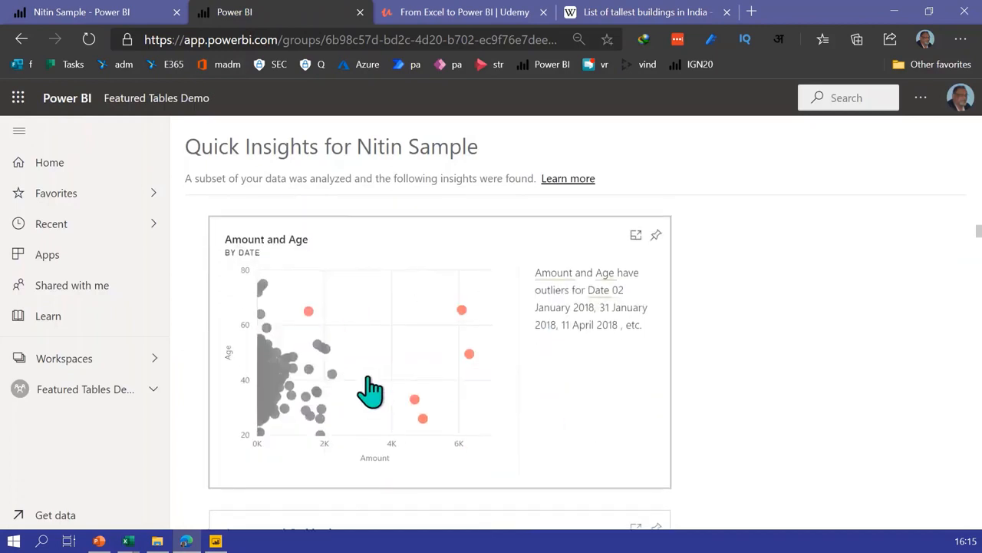
pyautogui.scroll(-4, 453, 398)
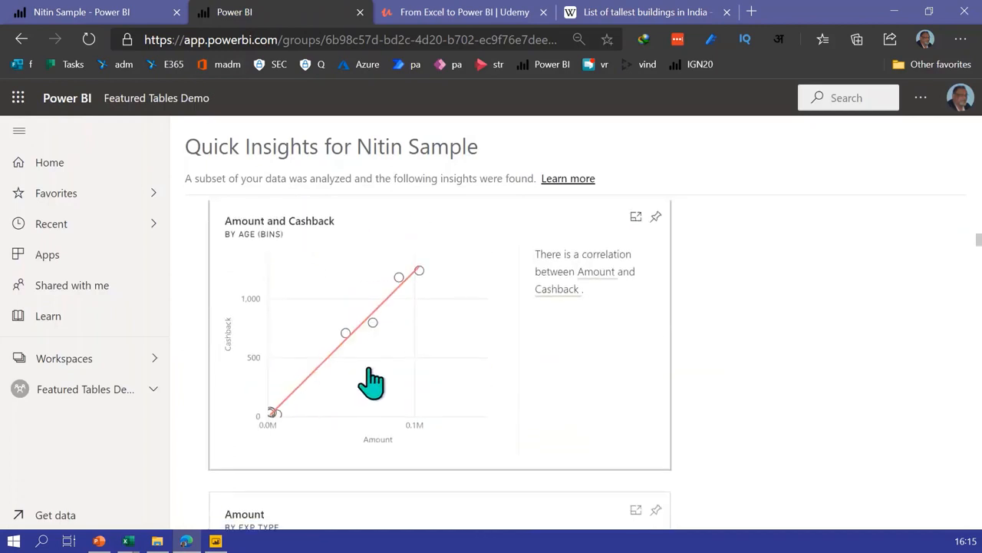
pyautogui.scroll(-6, 492, 330)
pyautogui.scroll(-3, 495, 345)
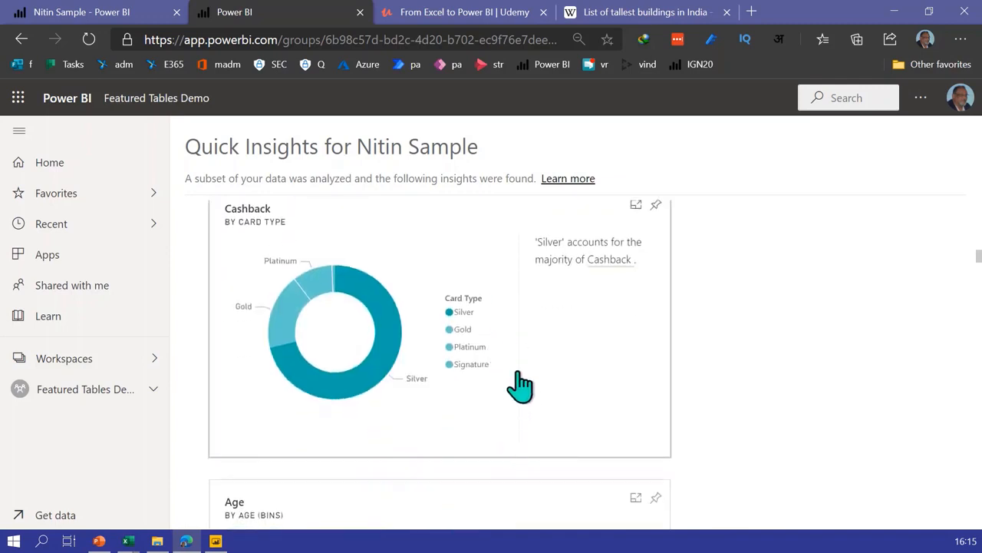
# Switch back to Power BI Desktop, cancel publishing and open the Dash report page
pyautogui.hotkey('alt', 'Tab')
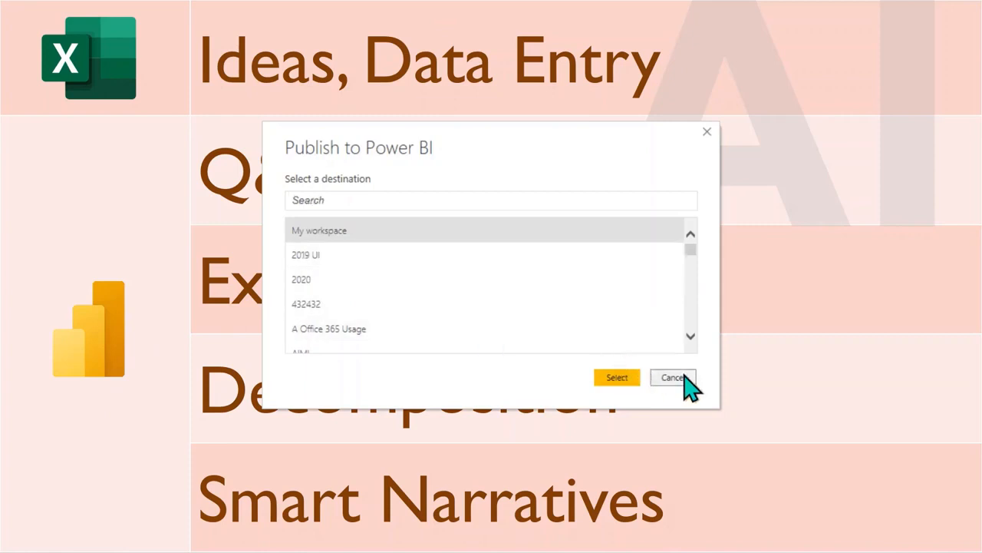
pyautogui.click(673, 377)
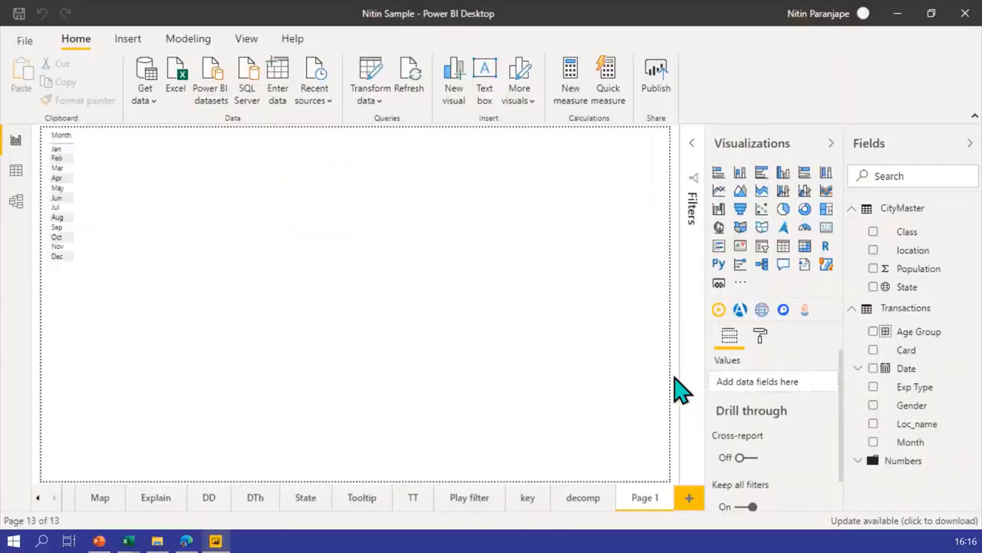
pyautogui.click(95, 497)
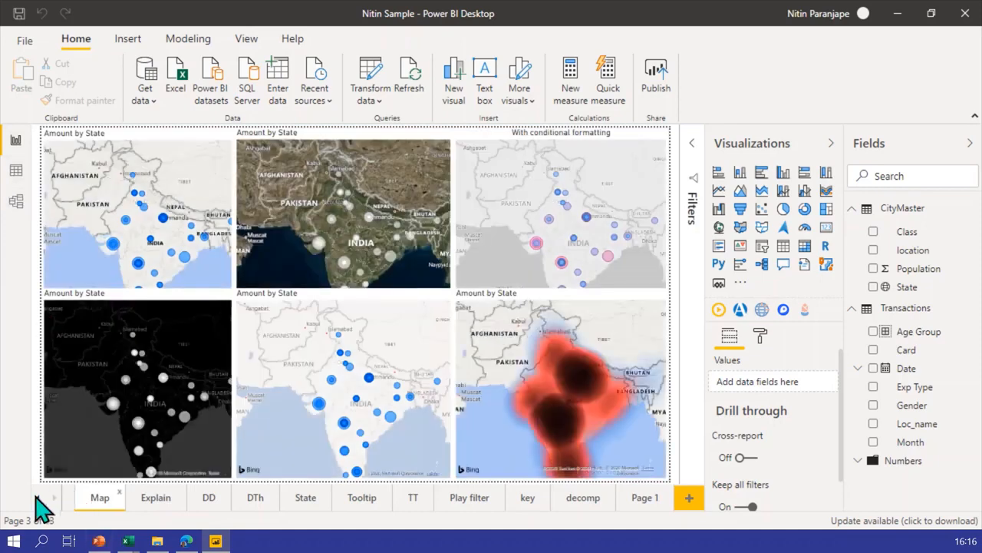
pyautogui.rightClick(44, 498)
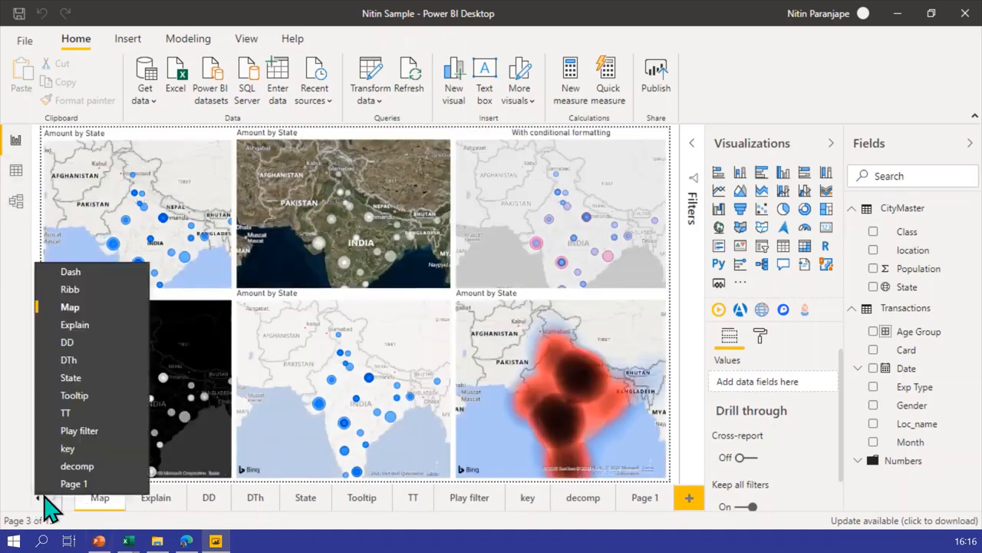
pyautogui.click(81, 274)
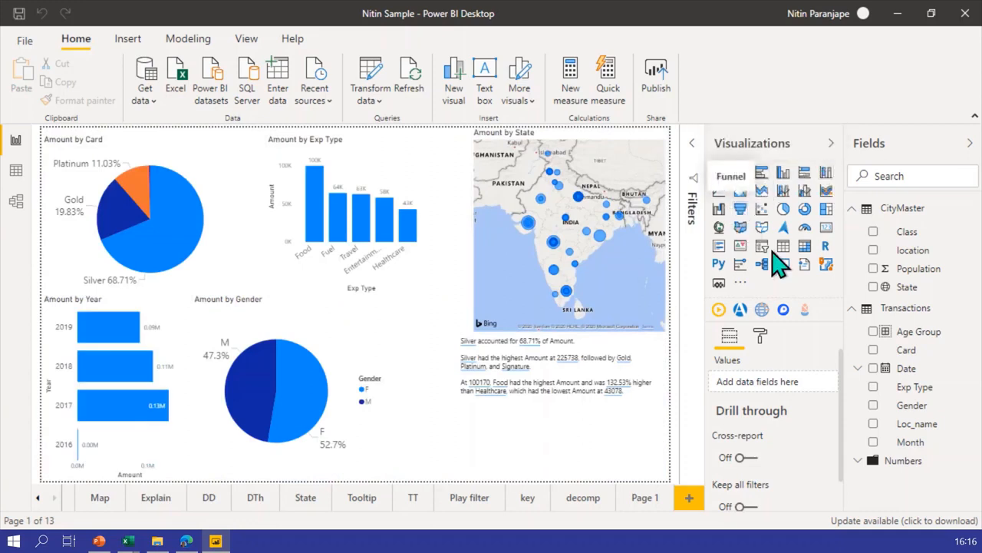
# Check the fields behind the Amount by Card pie chart and delete the narrative text visual below the map
pyautogui.click(209, 159)
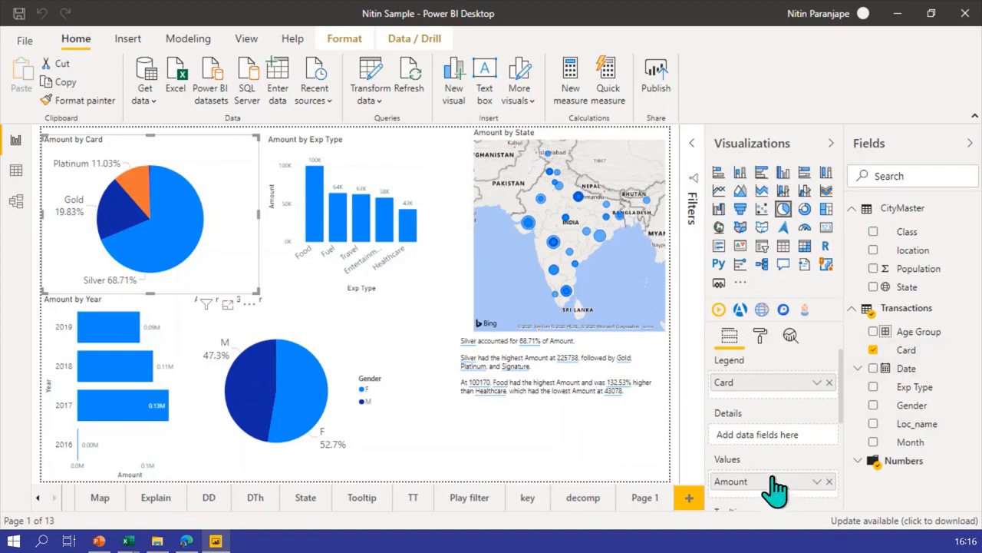
pyautogui.moveTo(775, 488)
pyautogui.click(604, 351)
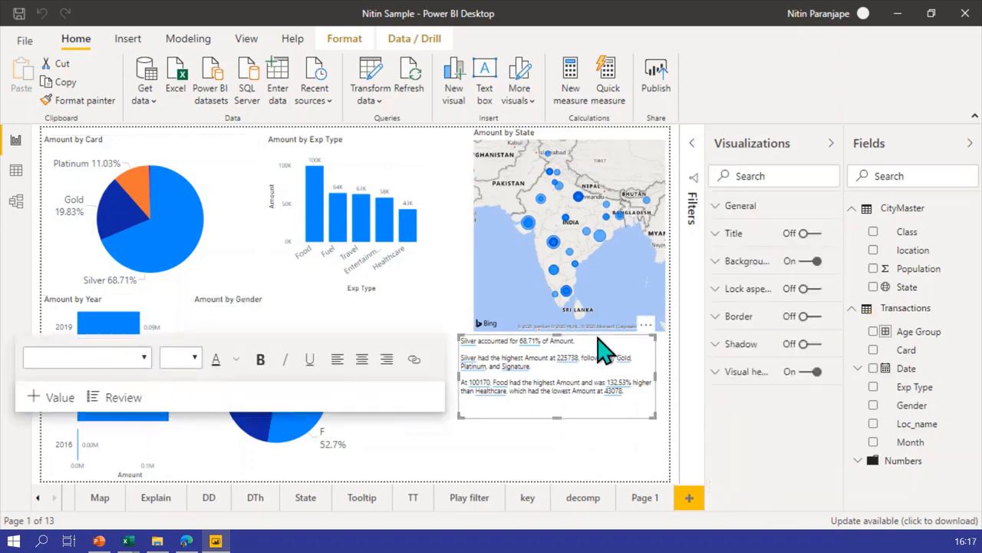
pyautogui.press('Delete')
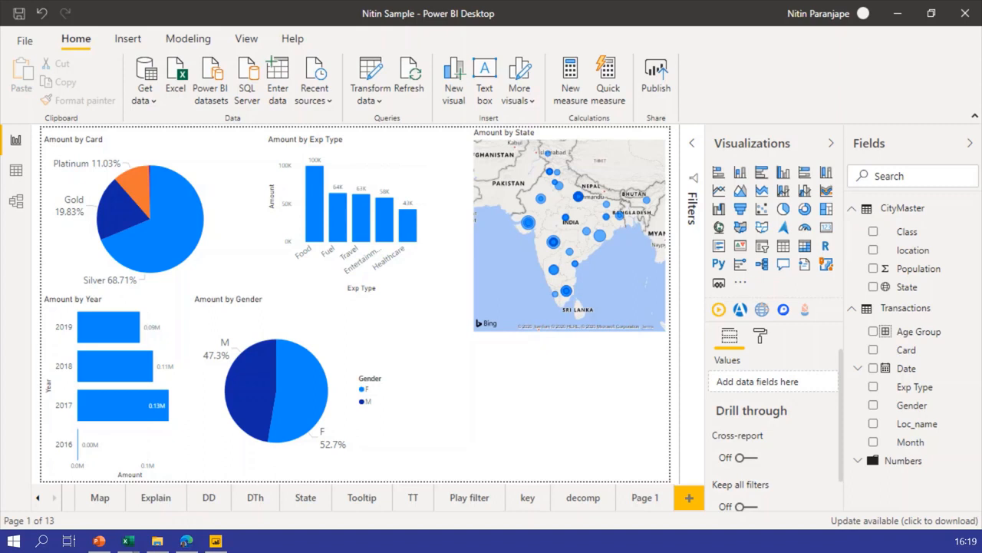
# Add a new report page and insert a Q&A visual on it
pyautogui.click(689, 497)
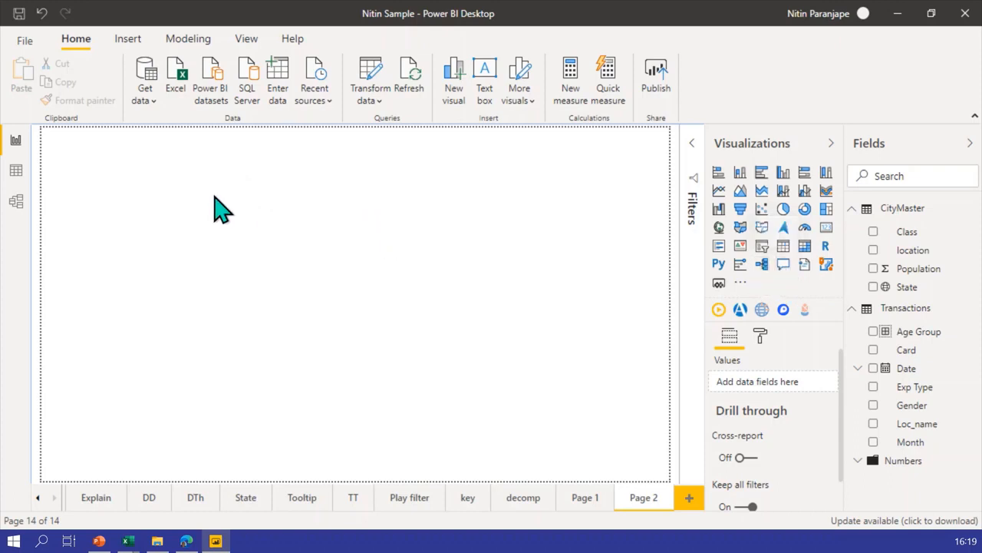
pyautogui.doubleClick(257, 227)
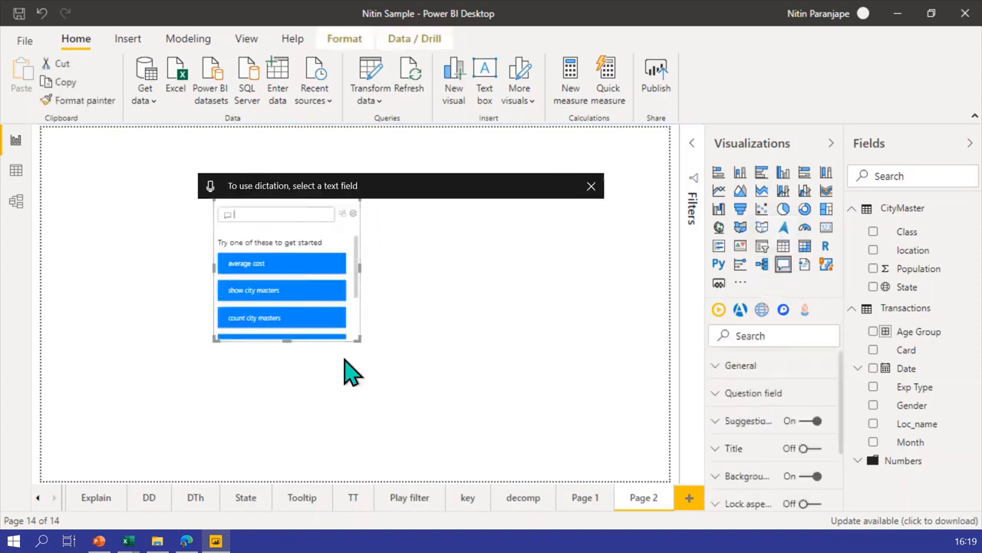
# Enlarge the Q&A visual on the report page and set its restatement font size to 15 pt
pyautogui.moveTo(358, 339); pyautogui.dragTo(569, 443)
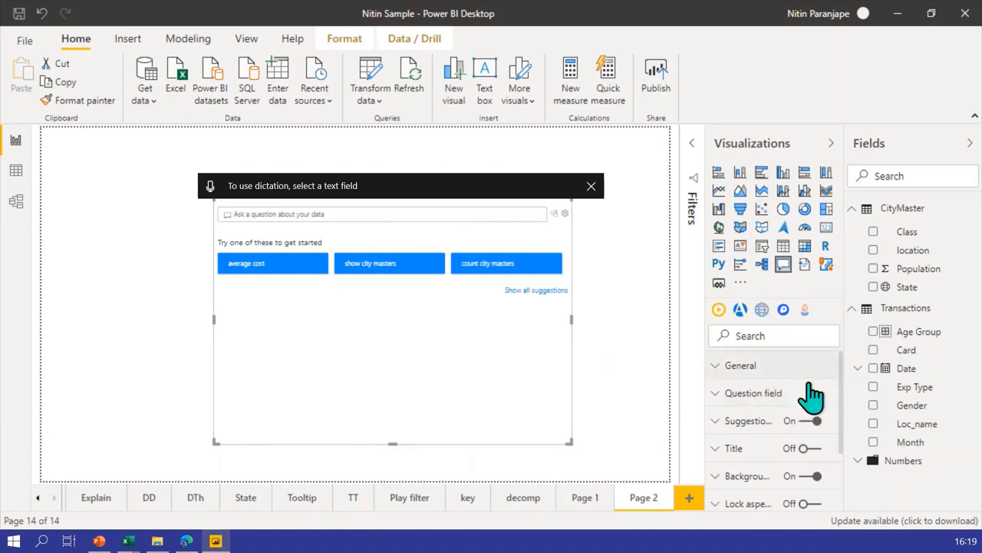
pyautogui.click(789, 395)
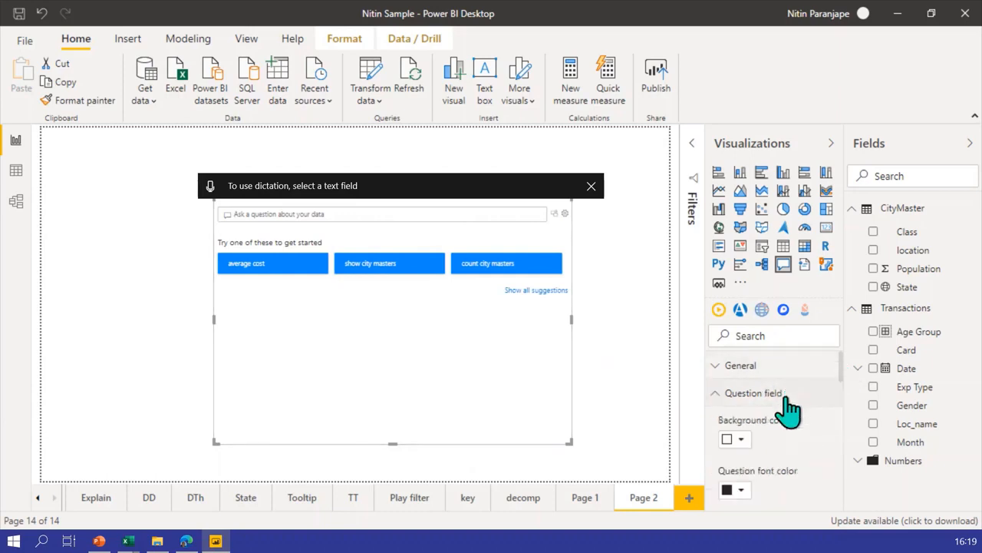
pyautogui.scroll(-3, 795, 421)
pyautogui.scroll(-5, 794, 420)
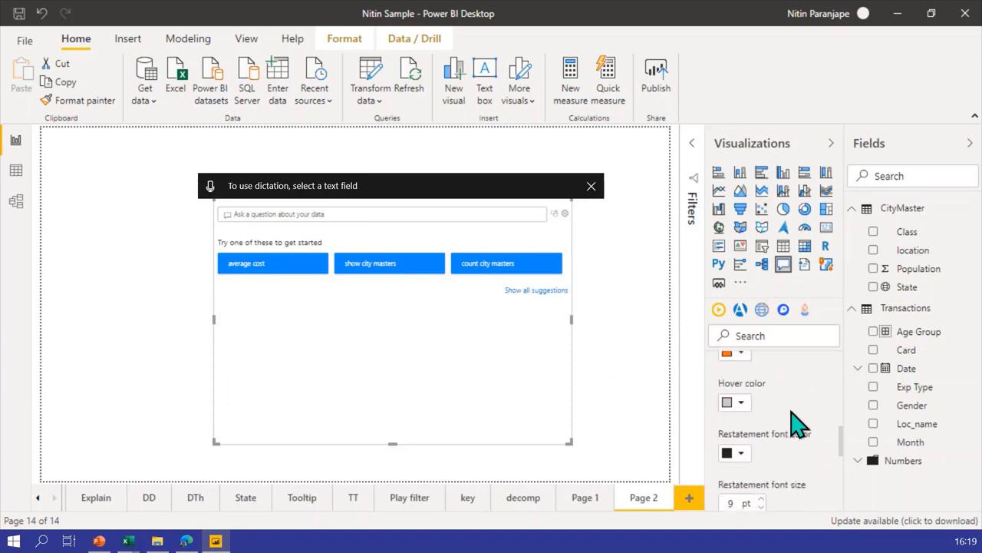
pyautogui.click(760, 426)
pyautogui.click(761, 426)
pyautogui.click(761, 426)
pyautogui.click(760, 426)
pyautogui.click(760, 426)
pyautogui.click(761, 426)
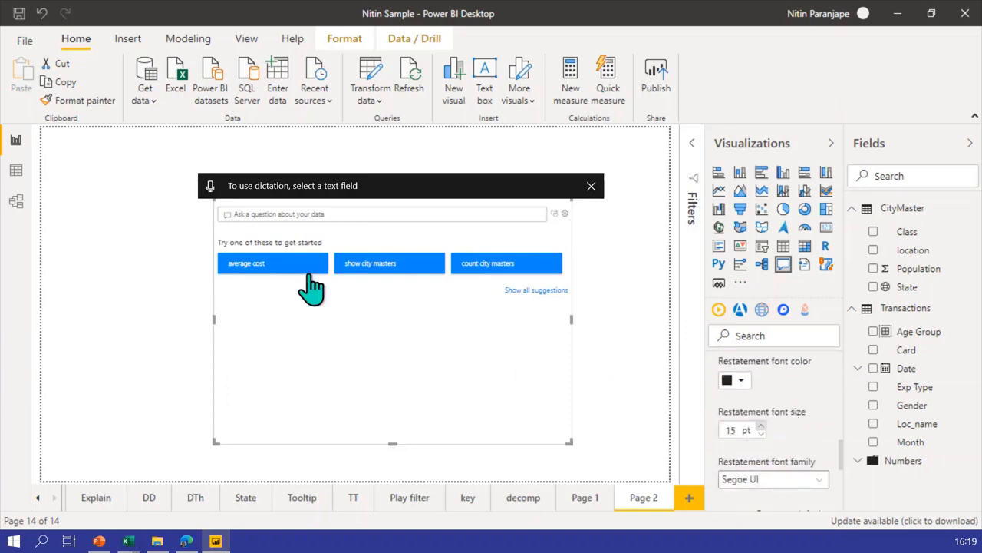
# Set the Q&A visual's question font size to 16 pt
pyautogui.click(332, 219)
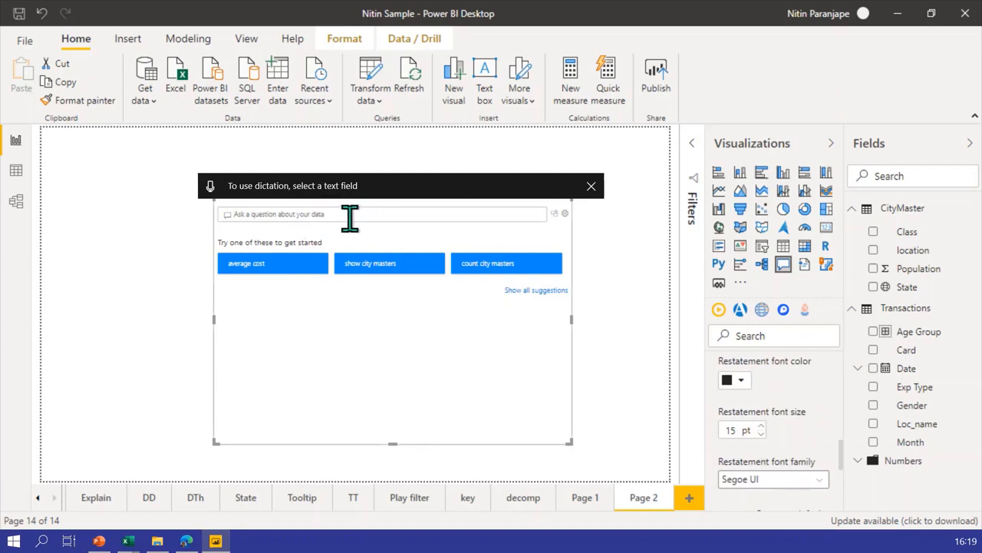
pyautogui.scroll(-5, 816, 426)
pyautogui.scroll(3, 802, 415)
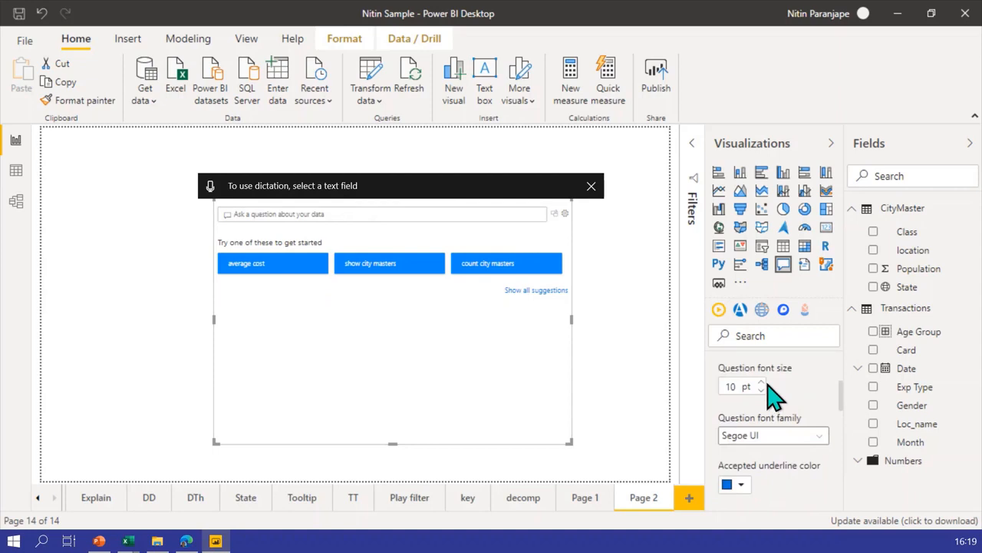
pyautogui.click(761, 382)
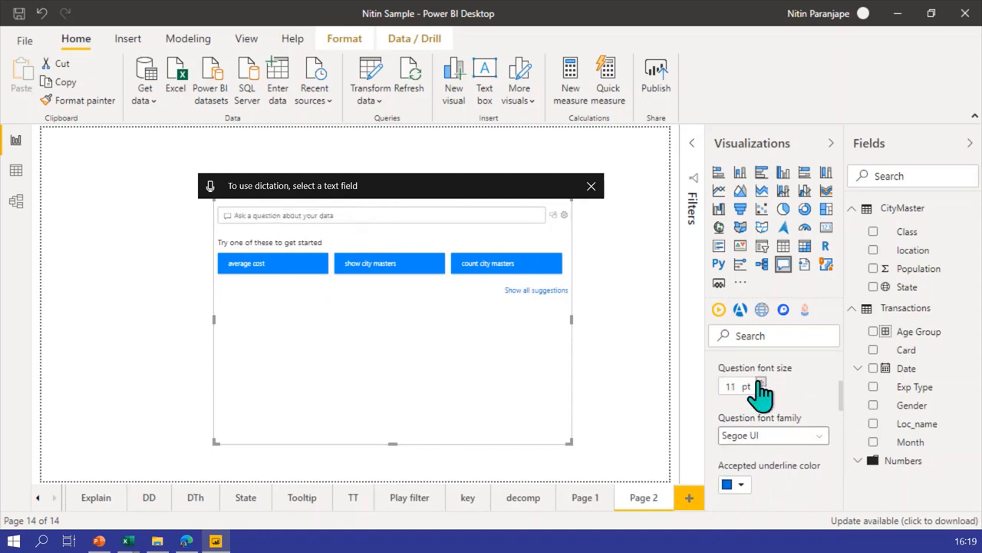
pyautogui.click(761, 383)
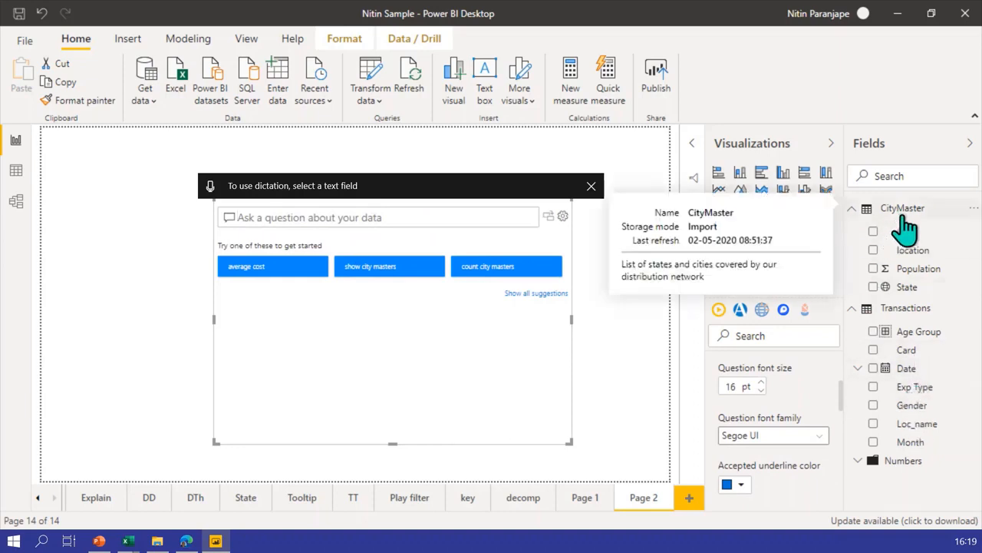
# Expand the Numbers folder to review its fields, try dictating a question into the Q&A visual, and clear the question
pyautogui.click(858, 461)
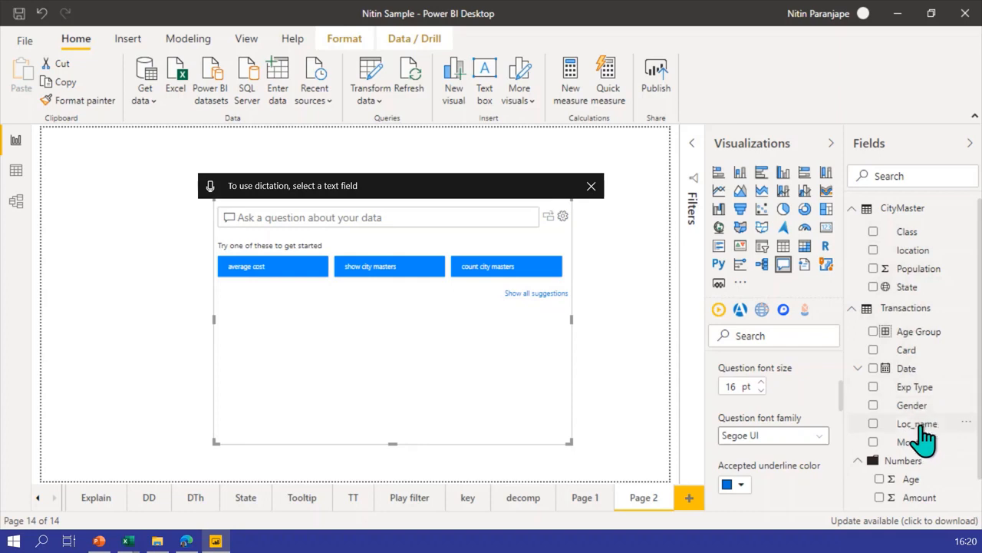
pyautogui.scroll(-1, 927, 477)
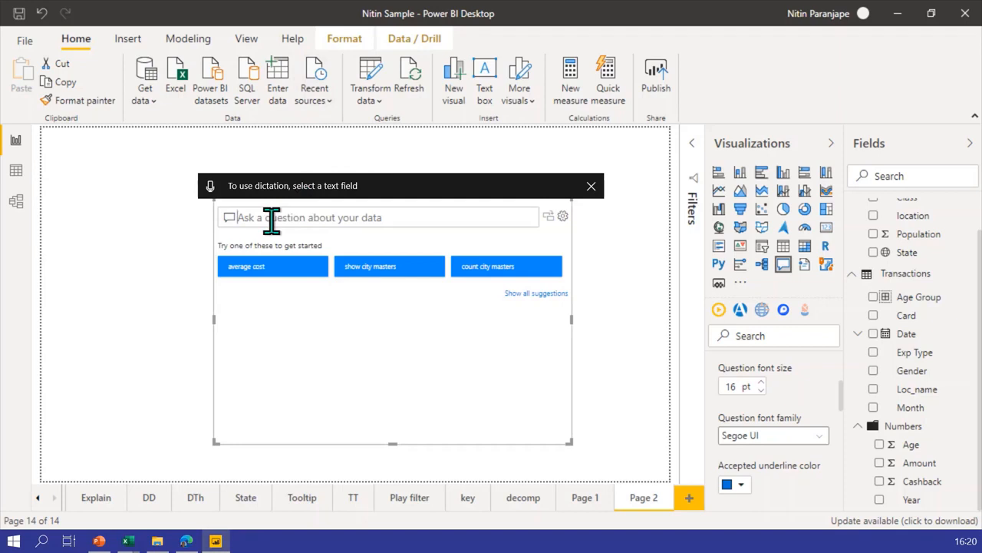
pyautogui.click(210, 187)
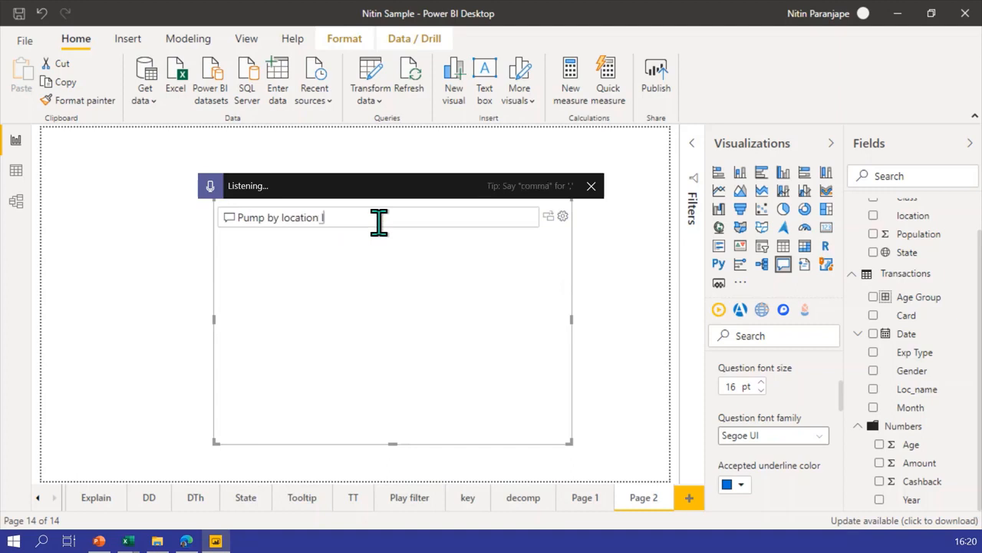
pyautogui.hotkey('ctrl', 'a')
pyautogui.press('Delete')
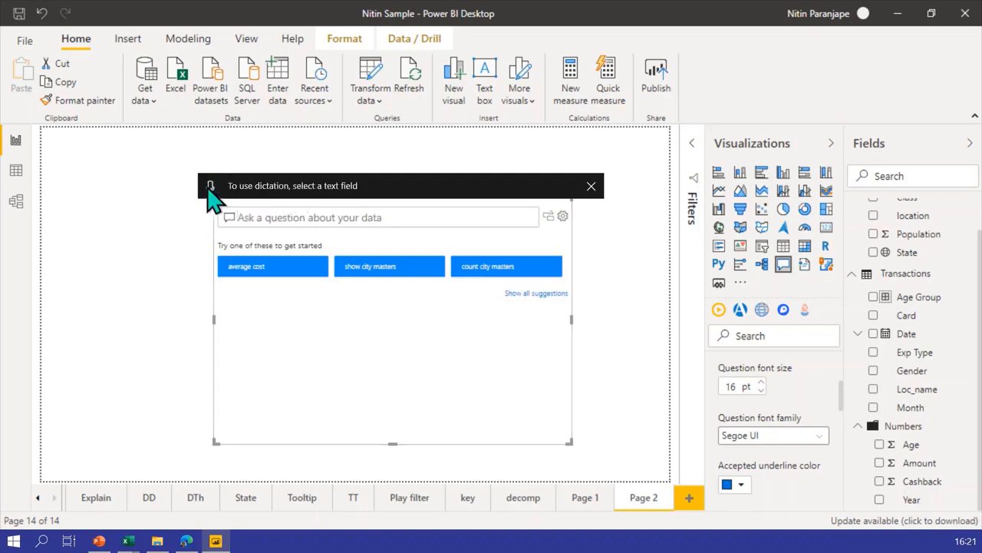
# Ask the Q&A visual for "amount by location"
pyautogui.write('amount by')
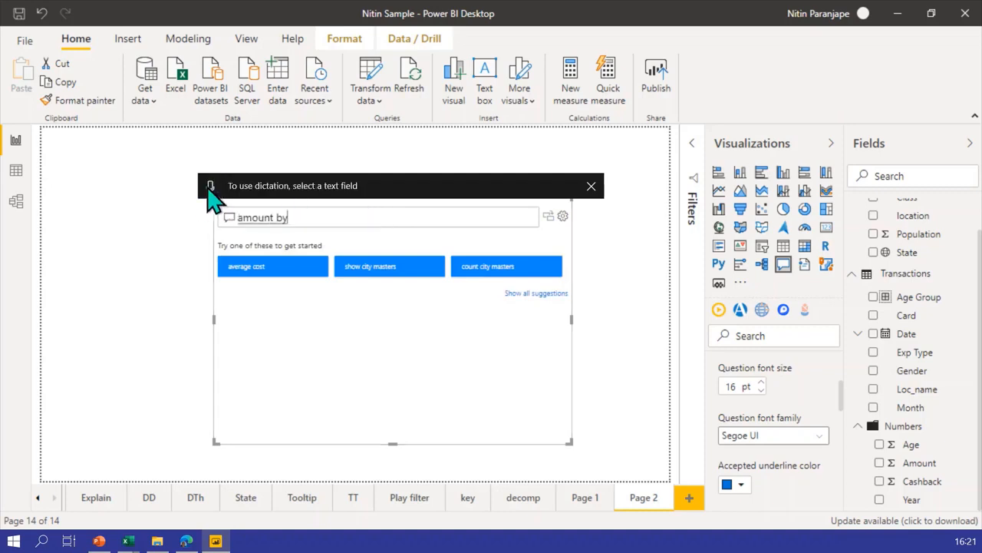
pyautogui.write(' location')
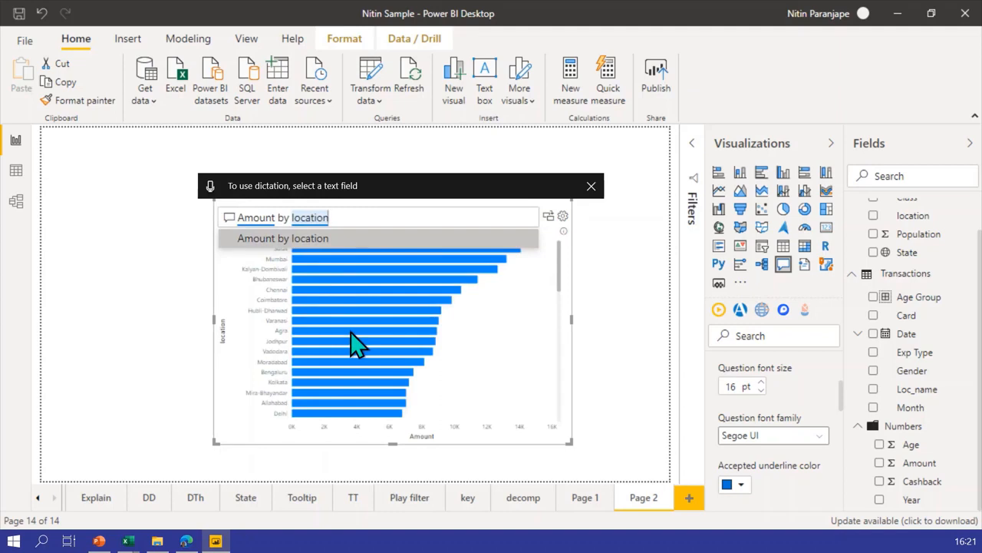
pyautogui.moveTo(351, 332)
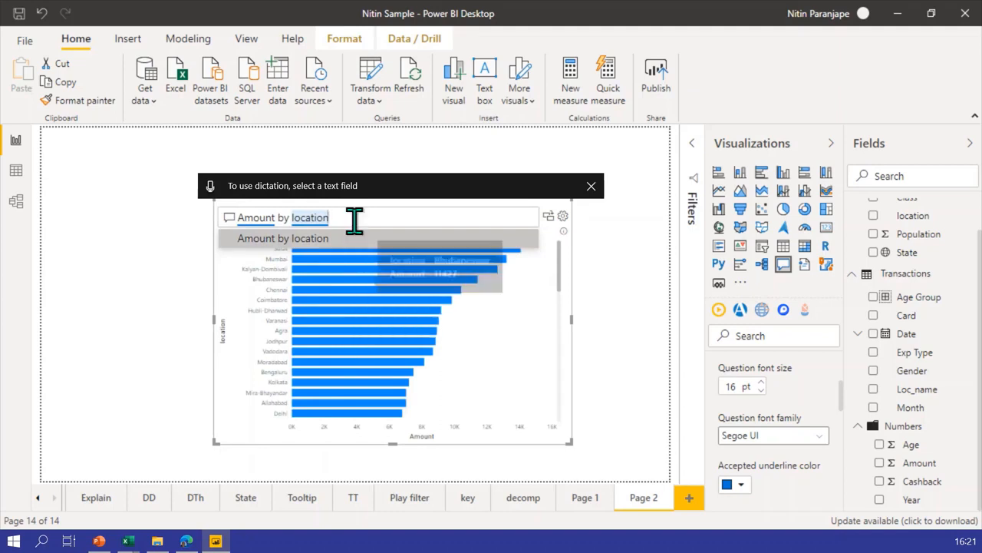
# Extend the question to "Amount by location as map" and examine the plotted locations in eastern India
pyautogui.write('by')
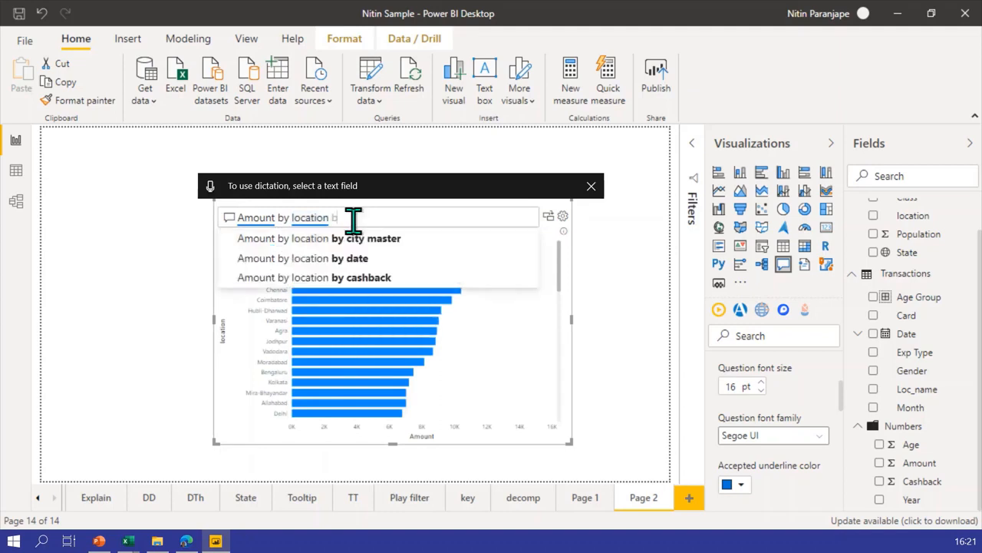
pyautogui.press('BackSpace')
pyautogui.press('BackSpace')
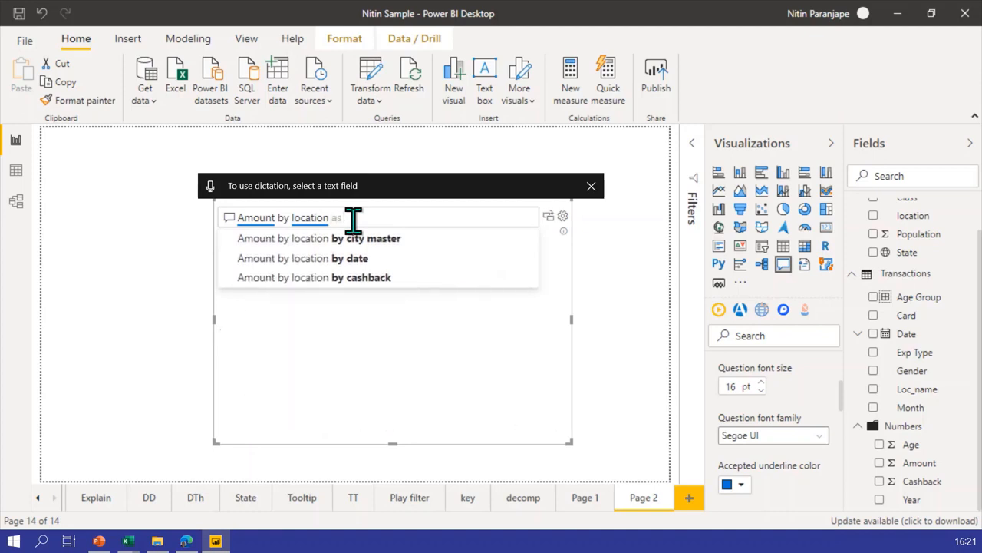
pyautogui.write('as map')
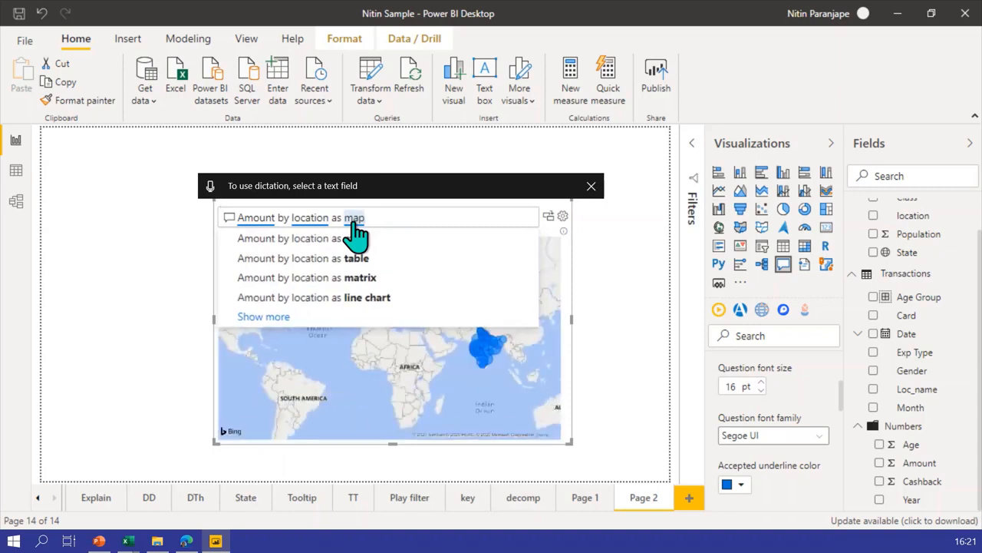
pyautogui.click(606, 361)
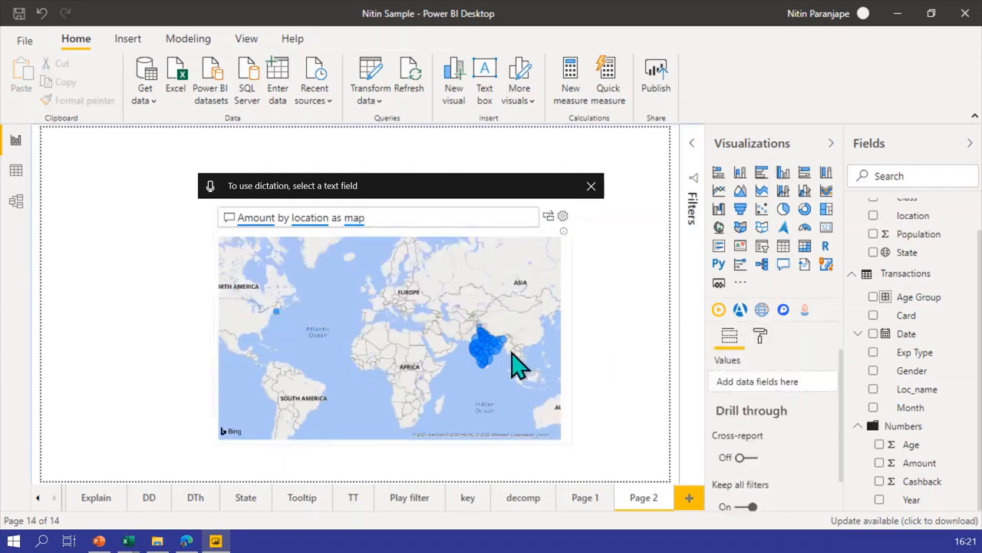
pyautogui.scroll(2, 517, 362)
pyautogui.scroll(4, 519, 361)
pyautogui.scroll(-2, 519, 361)
pyautogui.moveTo(330, 333); pyautogui.dragTo(454, 395)
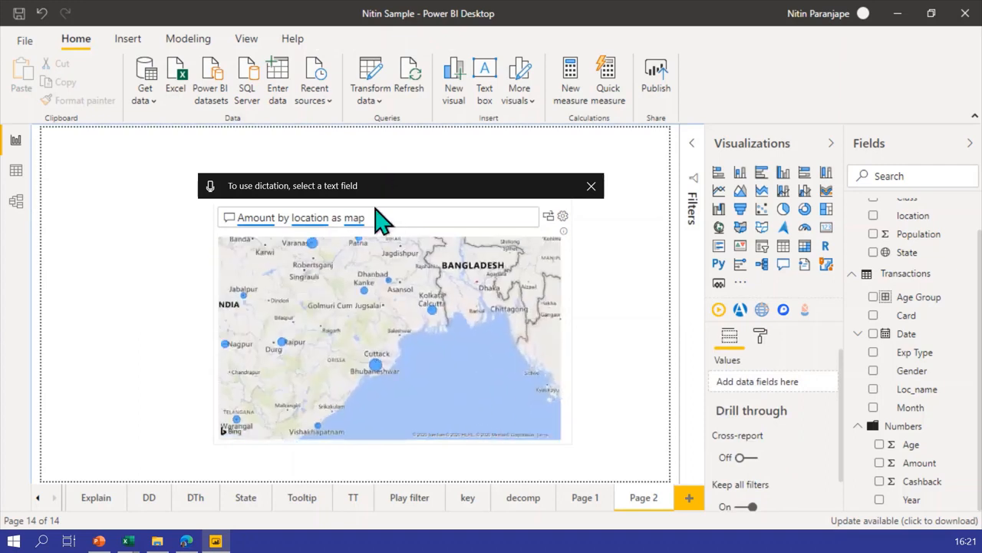
# Replace the question in the Q&A visual with "top 3 state by average age as pie"
pyautogui.click(378, 218)
pyautogui.tripleClick(239, 218)
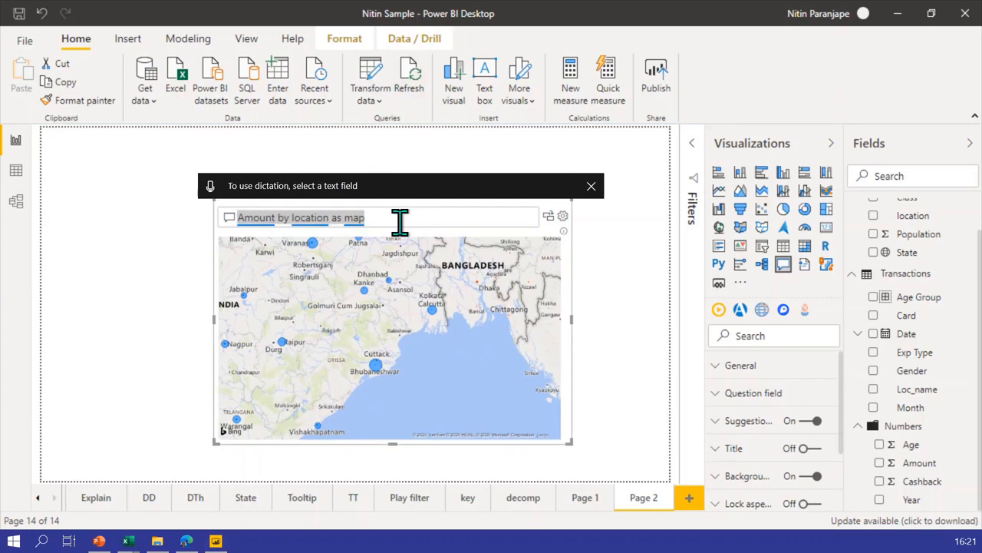
pyautogui.click(391, 221)
pyautogui.hotkey('ctrl', 'a')
pyautogui.write('top')
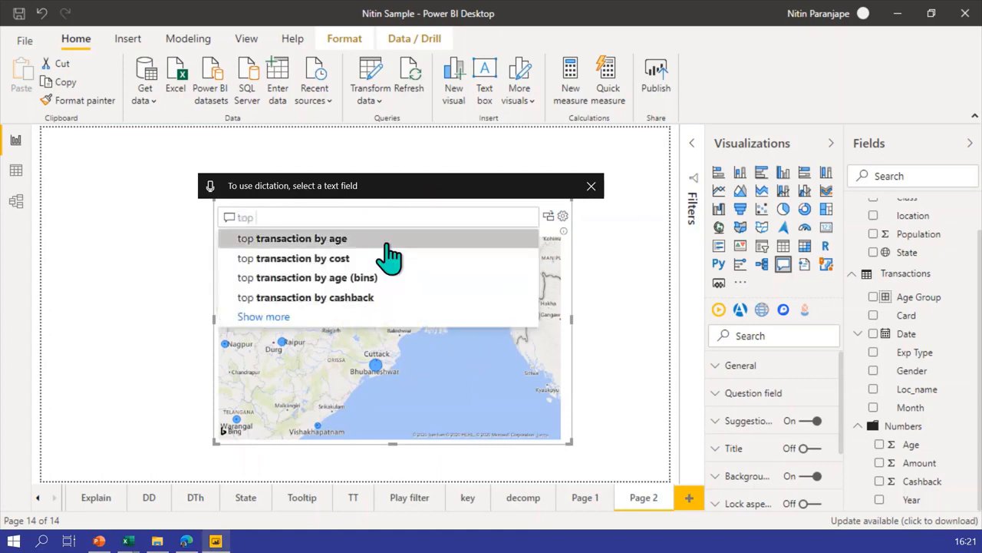
pyautogui.write(' 3 state by ave')
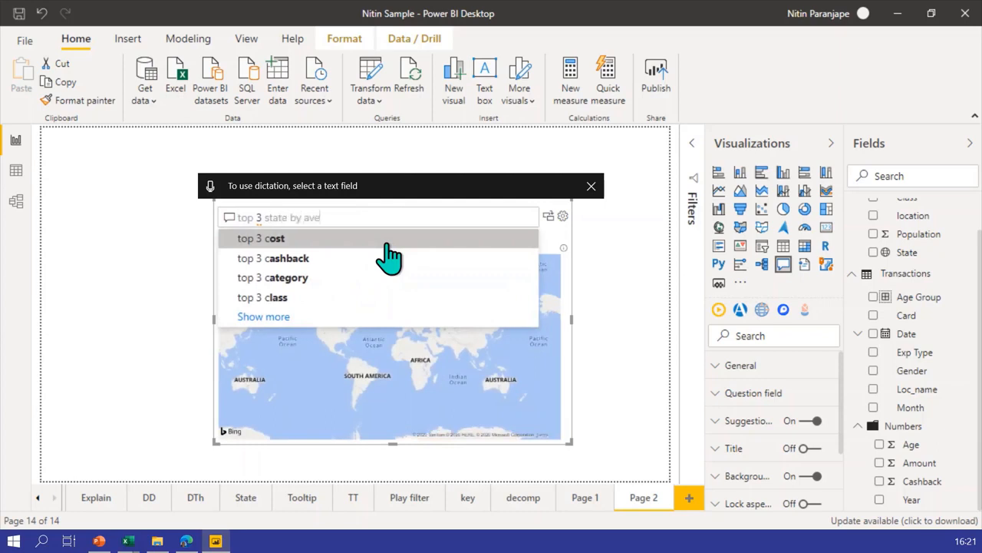
pyautogui.write('rage age')
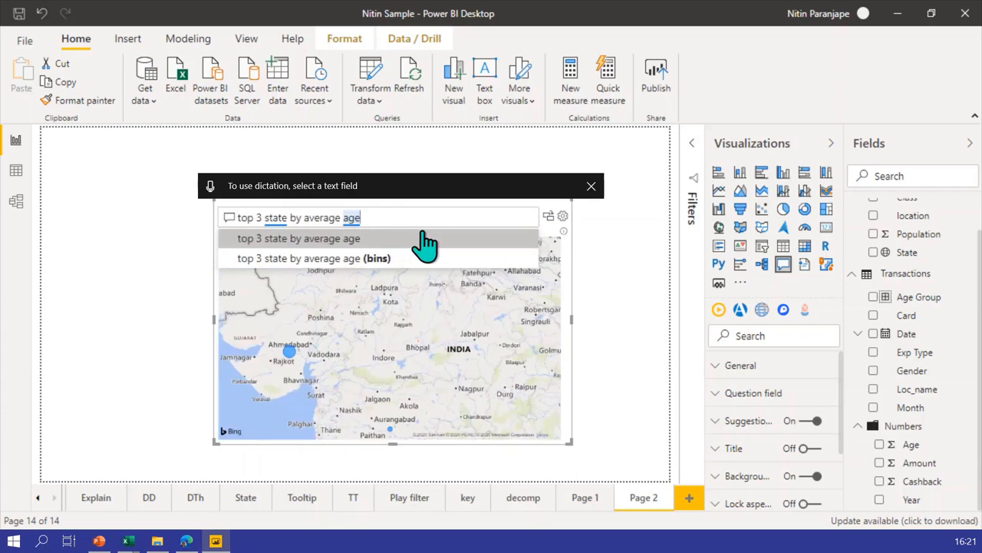
pyautogui.write(' as p')
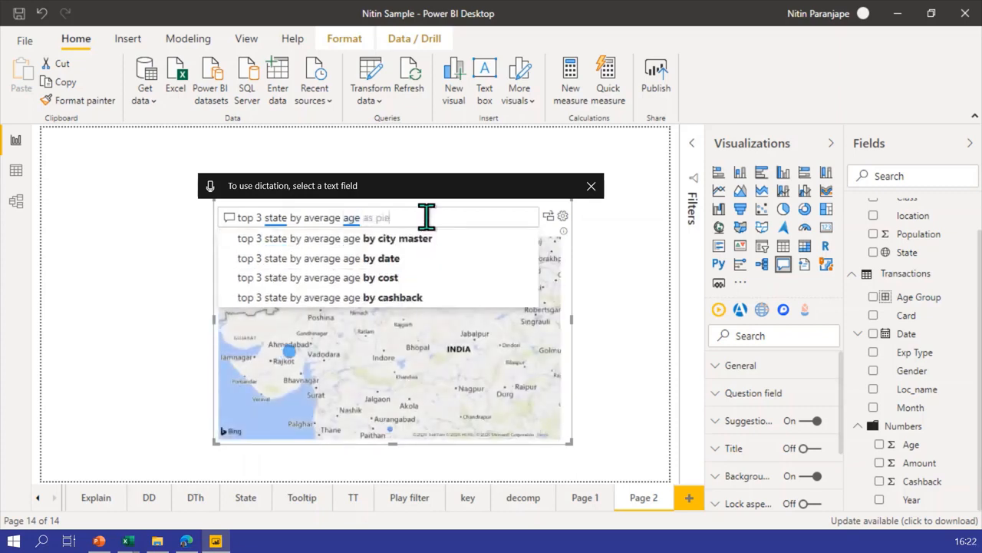
pyautogui.write('ie')
pyautogui.click(623, 278)
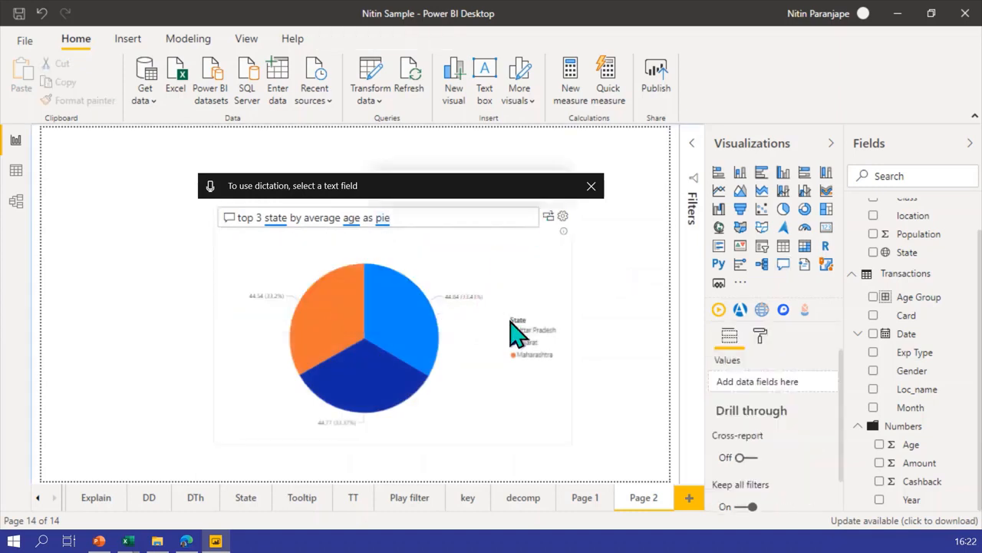
# Replace the question with "topline by card type", using the suggested card type term
pyautogui.moveTo(416, 221); pyautogui.dragTo(238, 212)
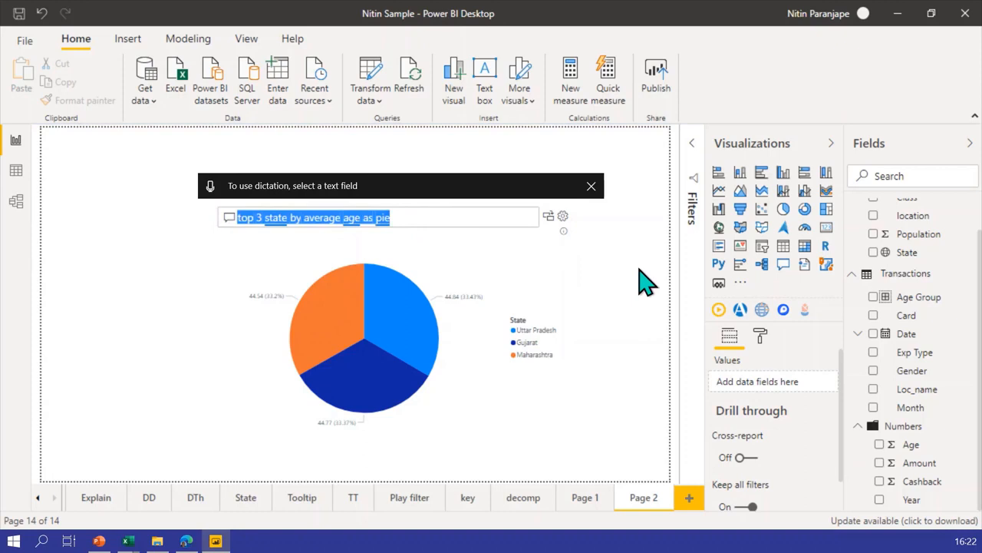
pyautogui.write('topline')
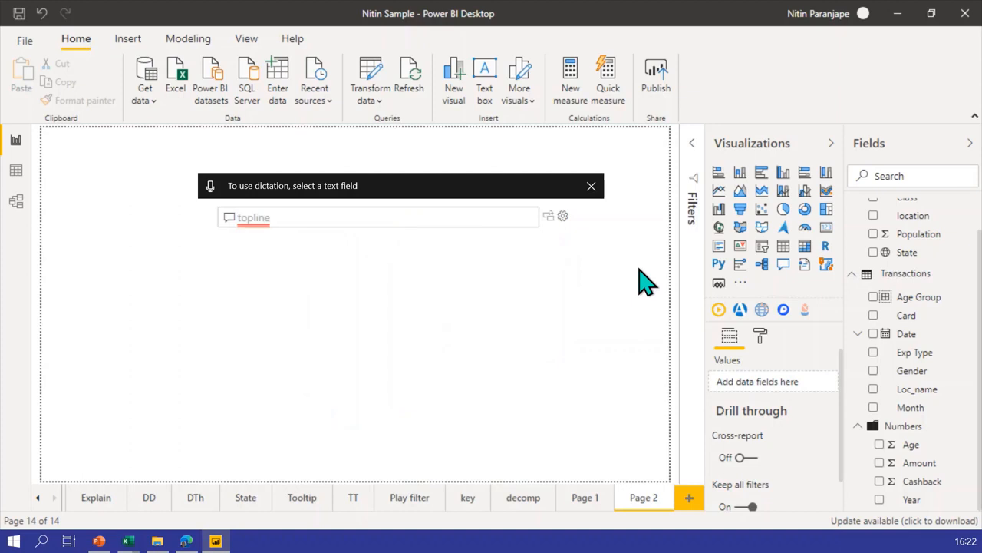
pyautogui.write(' by')
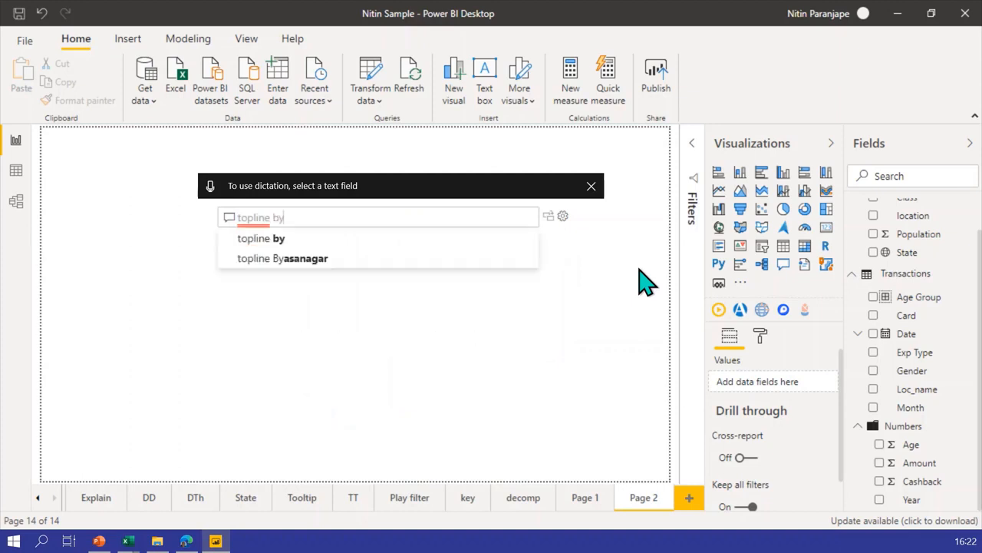
pyautogui.write(' d')
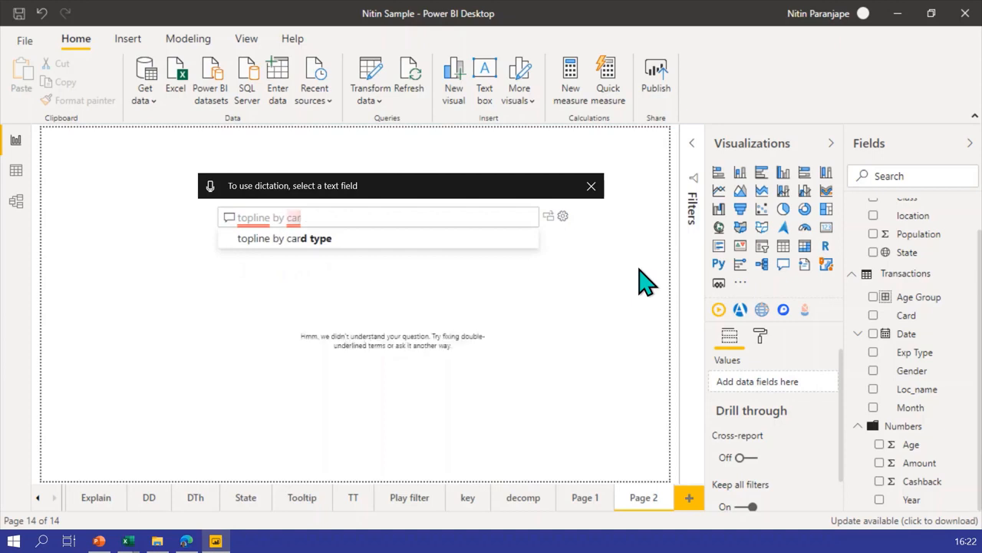
pyautogui.press('Down')
pyautogui.press('Return')
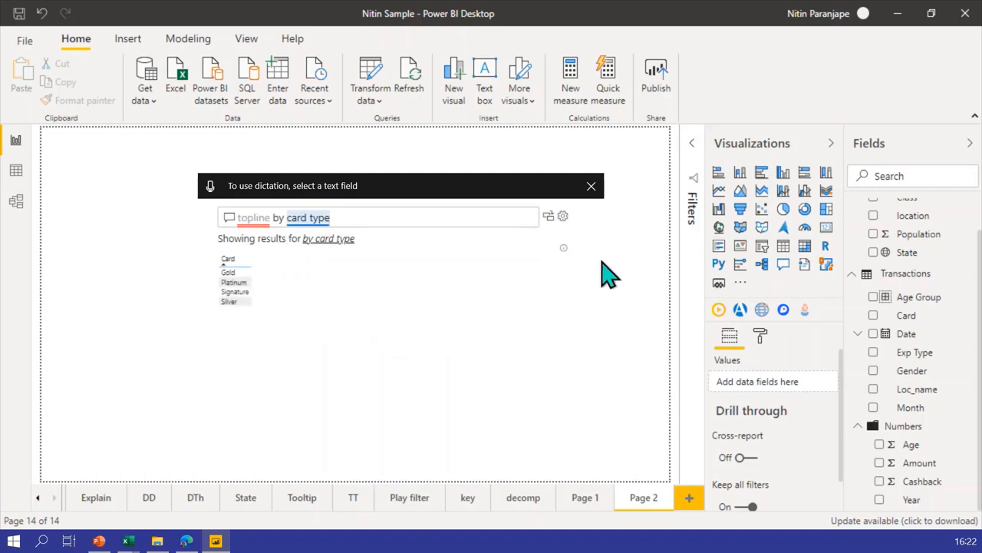
# Try to define the unrecognized term "topline" in the Teach Q&A setup, and dismiss the dictation bar
pyautogui.click(260, 222)
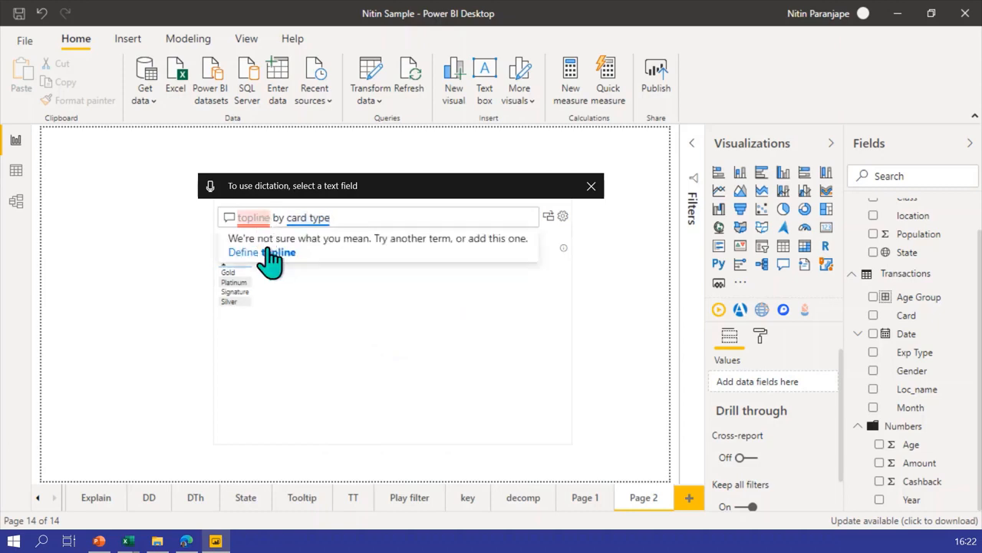
pyautogui.click(274, 300)
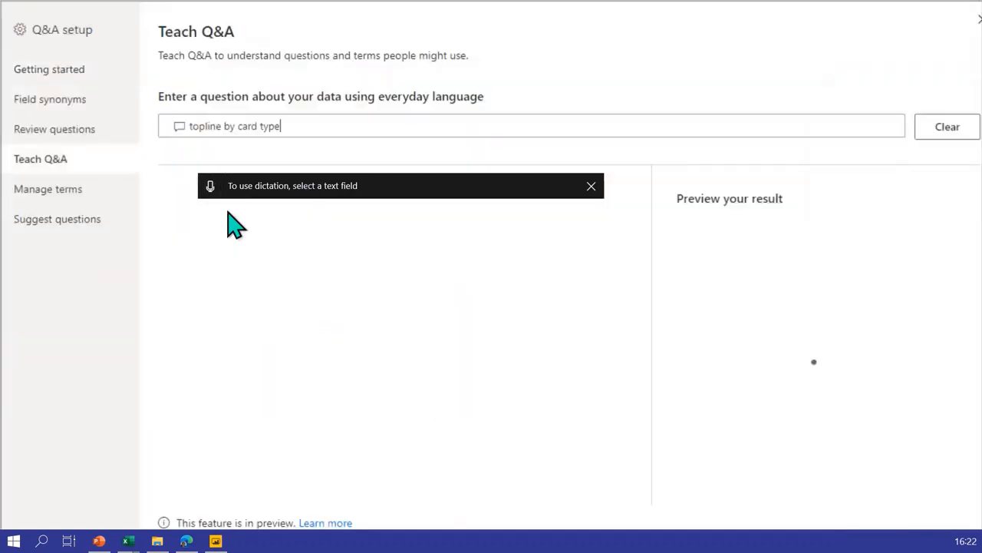
pyautogui.click(591, 186)
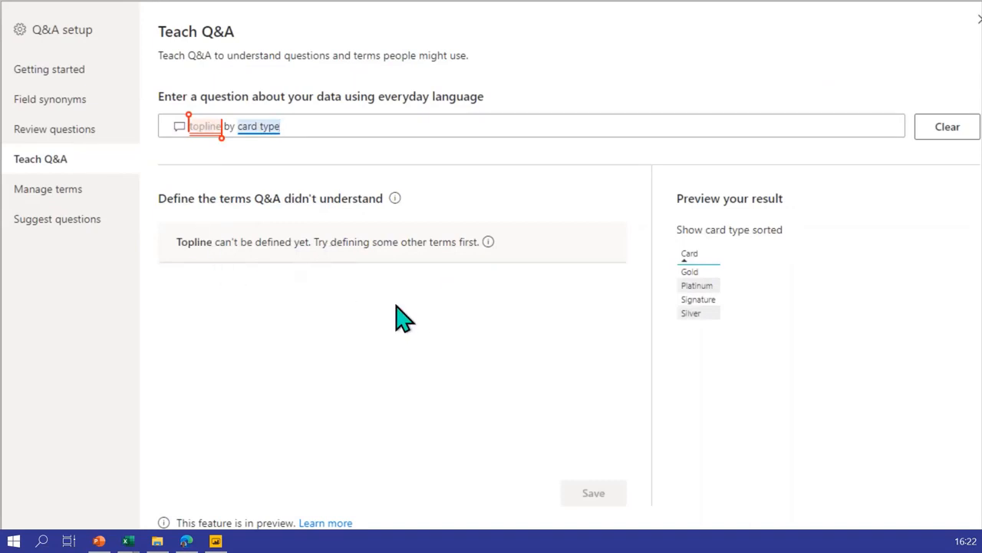
pyautogui.click(207, 129)
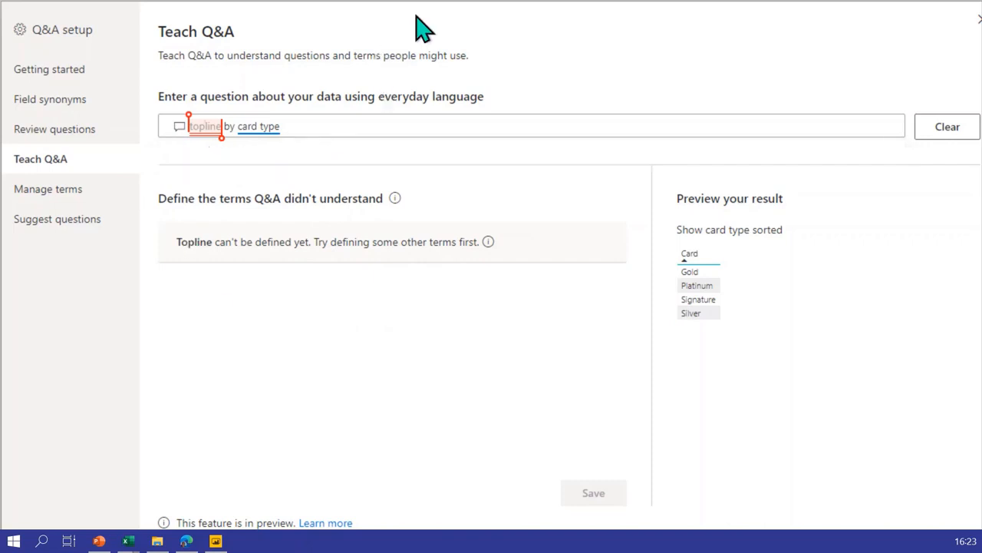
# Close the Q&A setup and try to add "topline" to the synonyms of the Transactions table's Amount field in the model
pyautogui.click(976, 19)
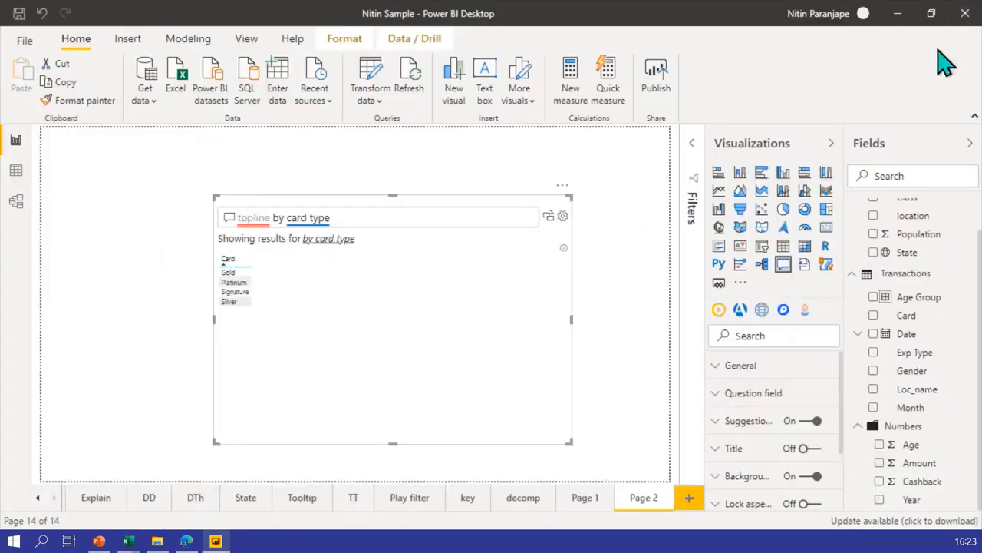
pyautogui.click(15, 200)
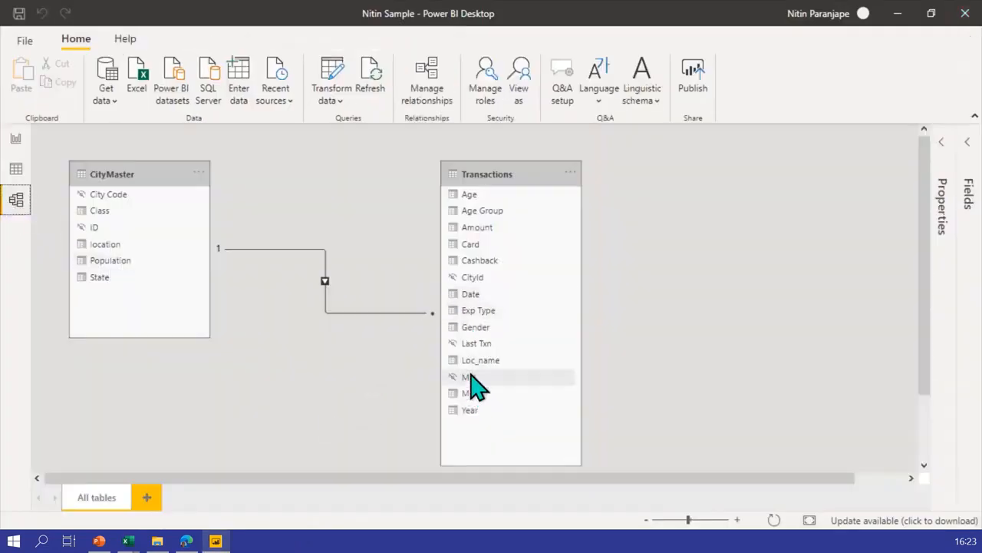
pyautogui.click(477, 228)
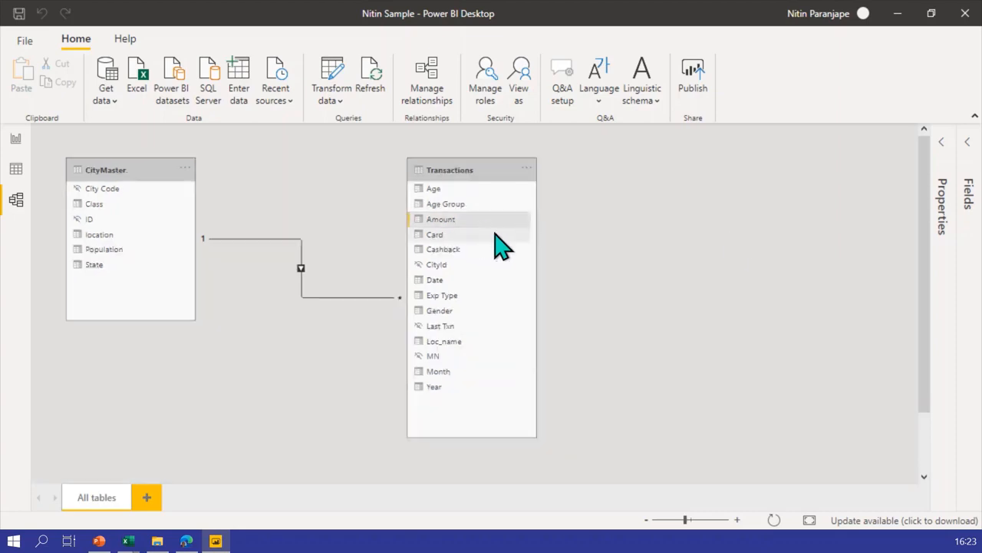
pyautogui.click(944, 152)
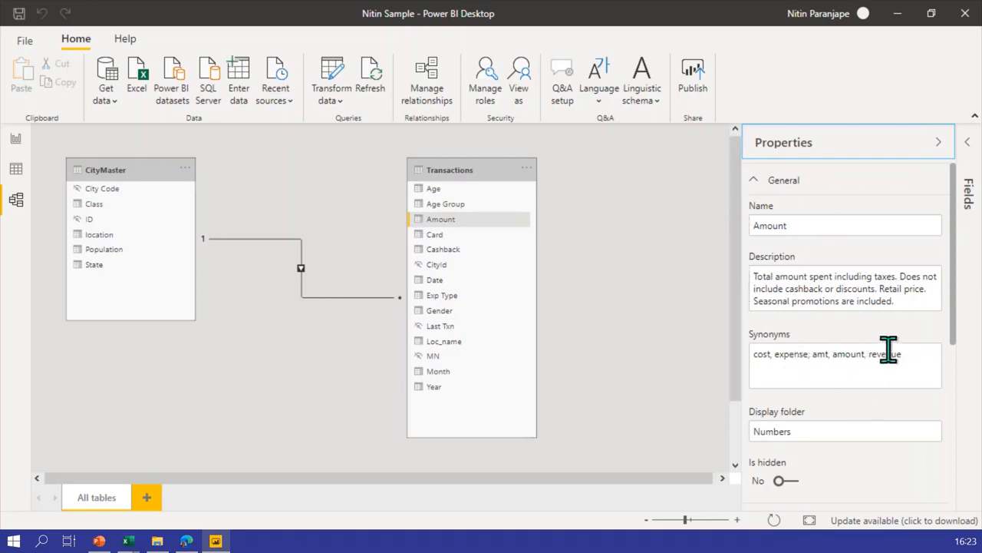
pyautogui.click(913, 355)
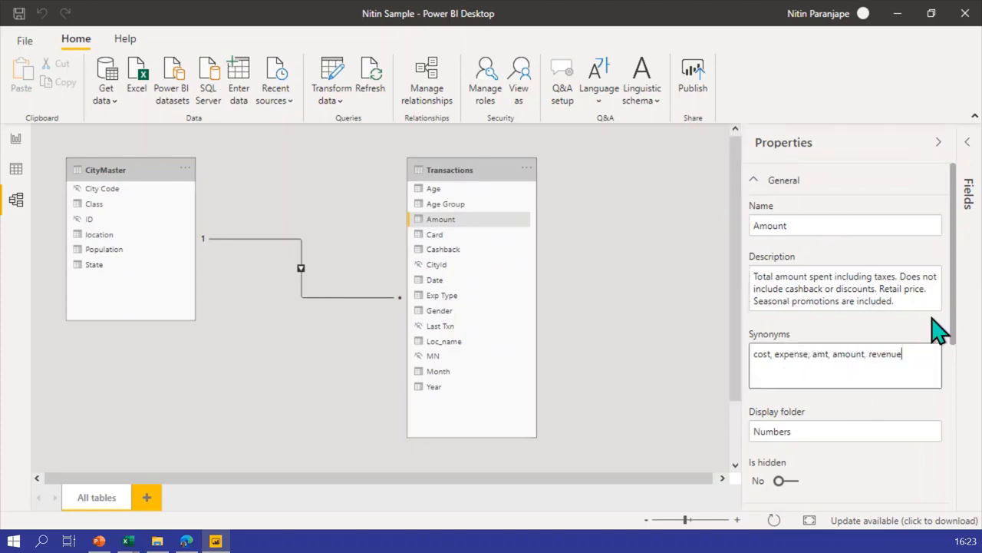
pyautogui.write(', topline')
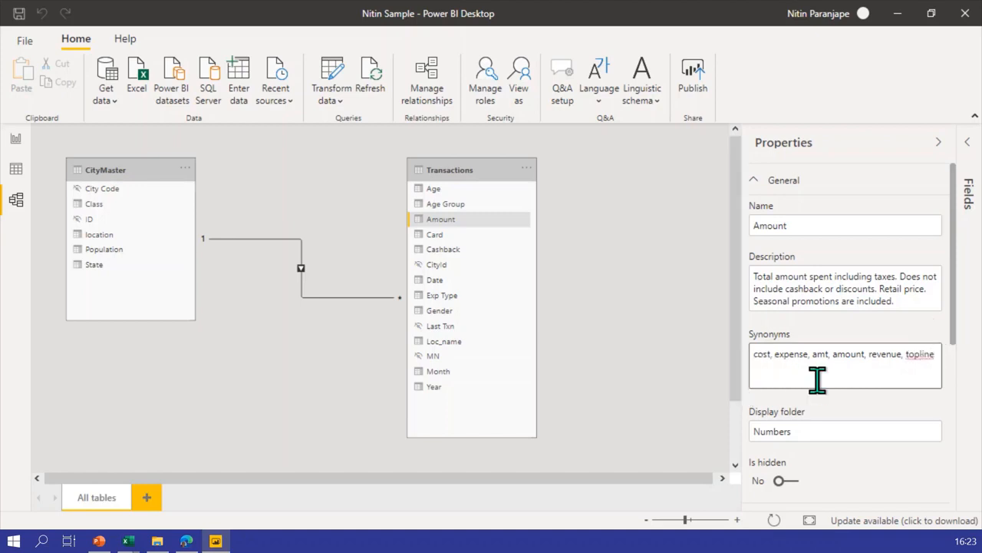
pyautogui.click(634, 375)
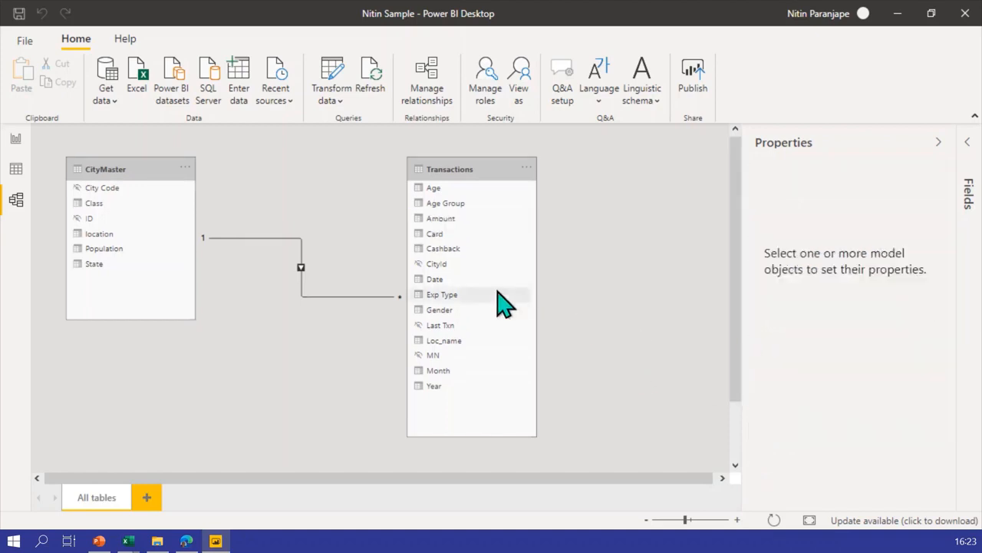
# Return to the report and reduce the question in the Q&A visual to "topline", clearing the mistakenly pasted web address
pyautogui.click(16, 140)
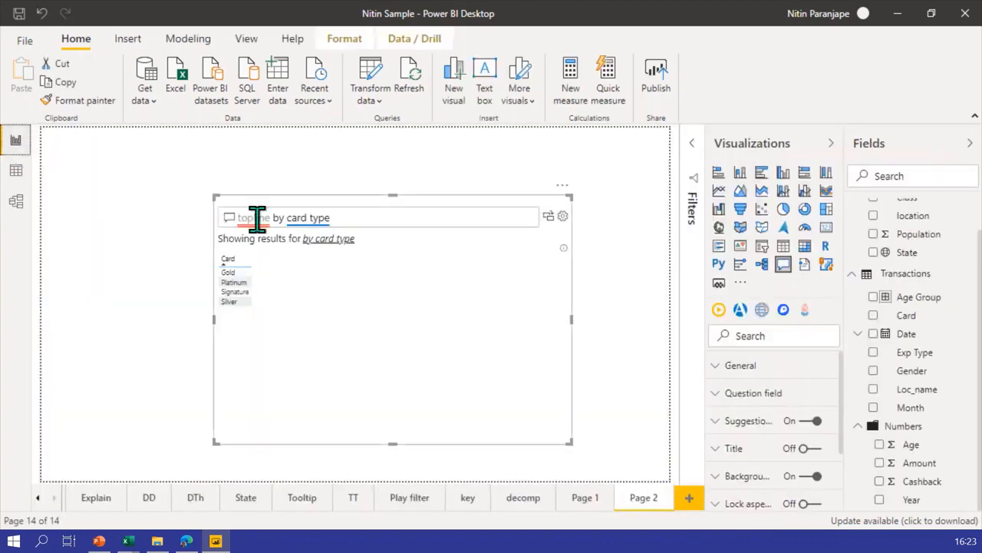
pyautogui.doubleClick(345, 222)
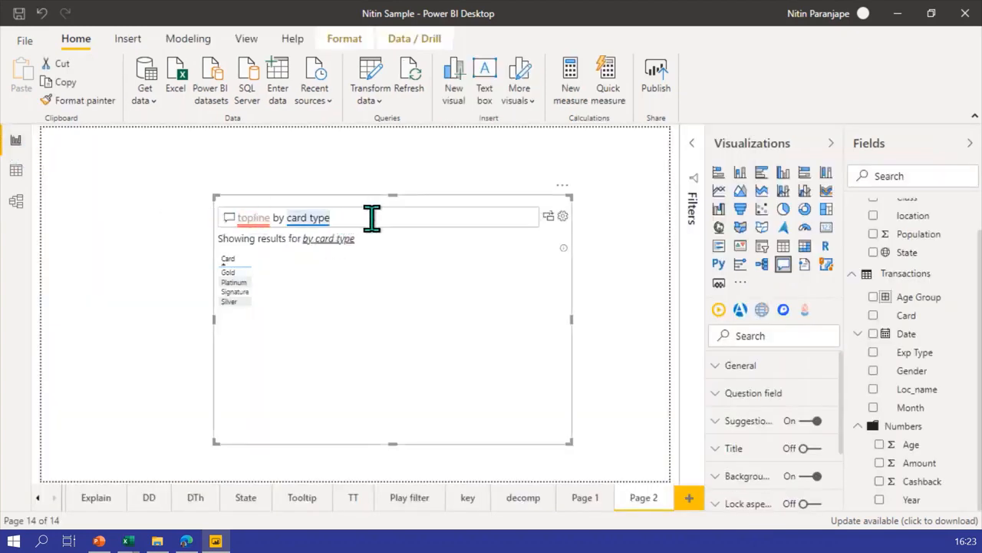
pyautogui.write('https://en.wikipedia.org/wiki/List_of_tallest_buildings_in_India')
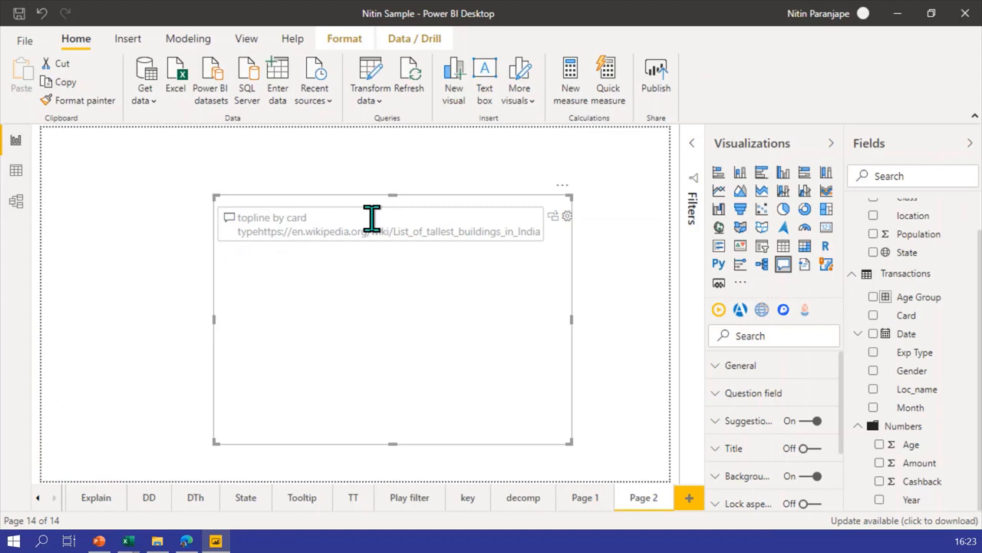
pyautogui.hotkey('shift', 'Home')
pyautogui.write('topline')
pyautogui.hotkey('shift', 'End')
pyautogui.press('Delete')
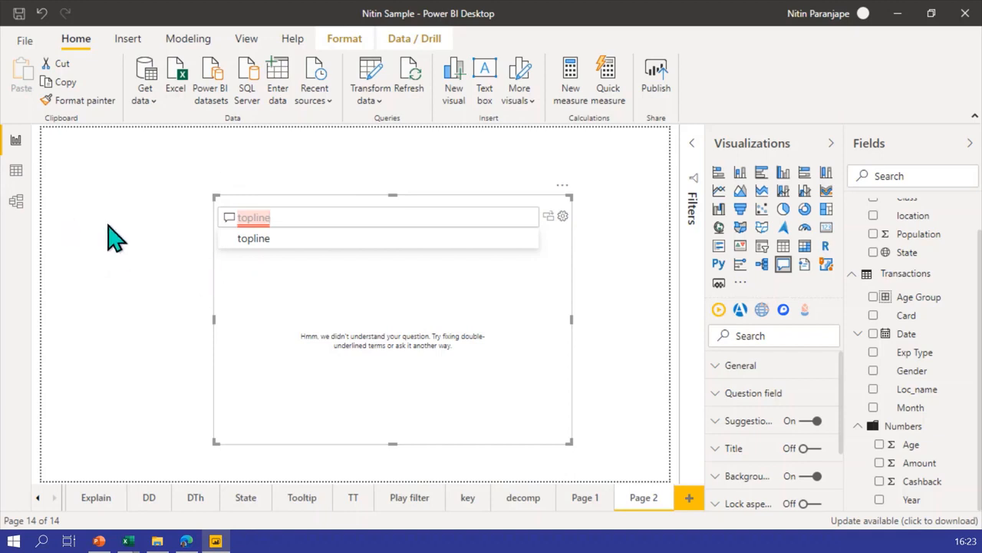
# Check the synonyms of the Transactions table's Amount field in the model and return to the report
pyautogui.click(15, 201)
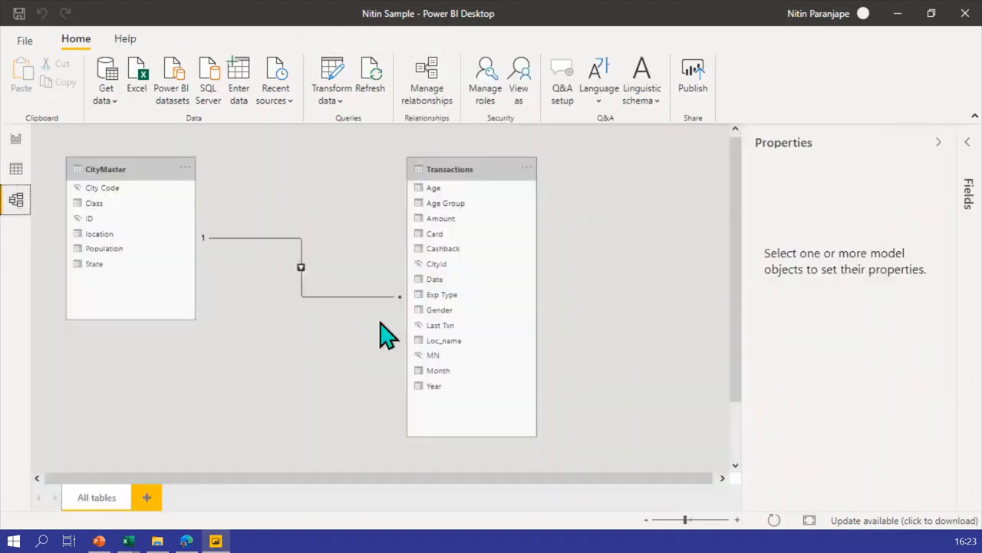
pyautogui.click(456, 219)
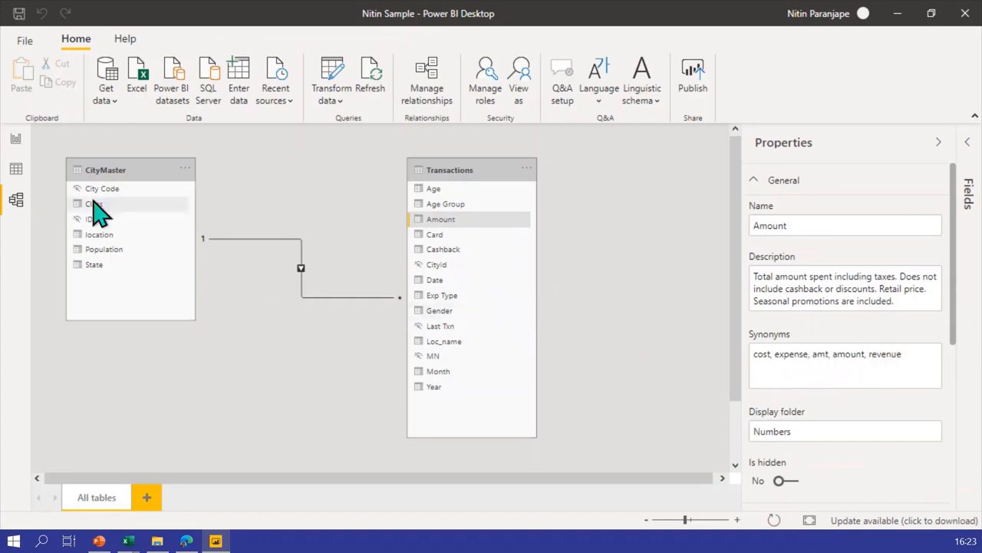
pyautogui.click(12, 138)
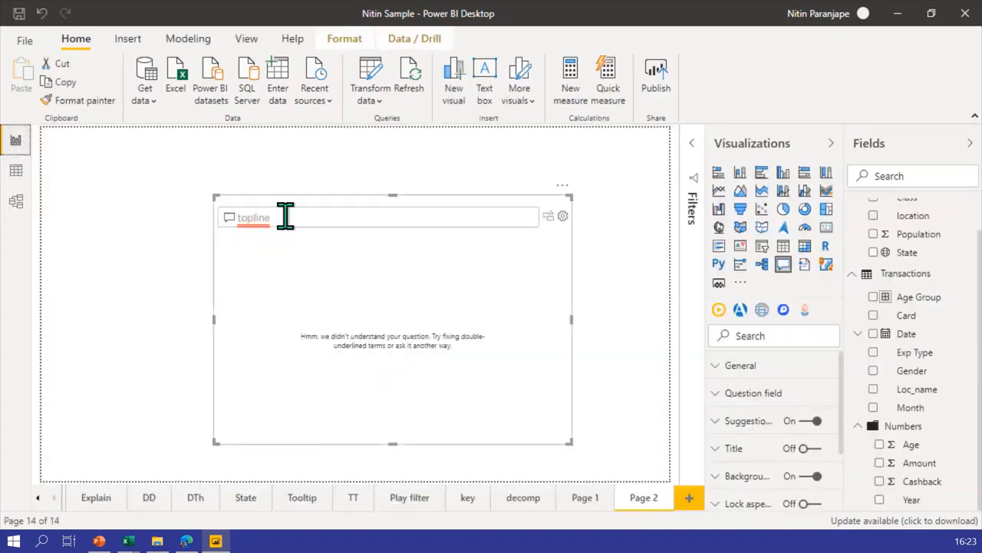
# Replace the question in the Q&A visual with "revenu"
pyautogui.write('revenue')
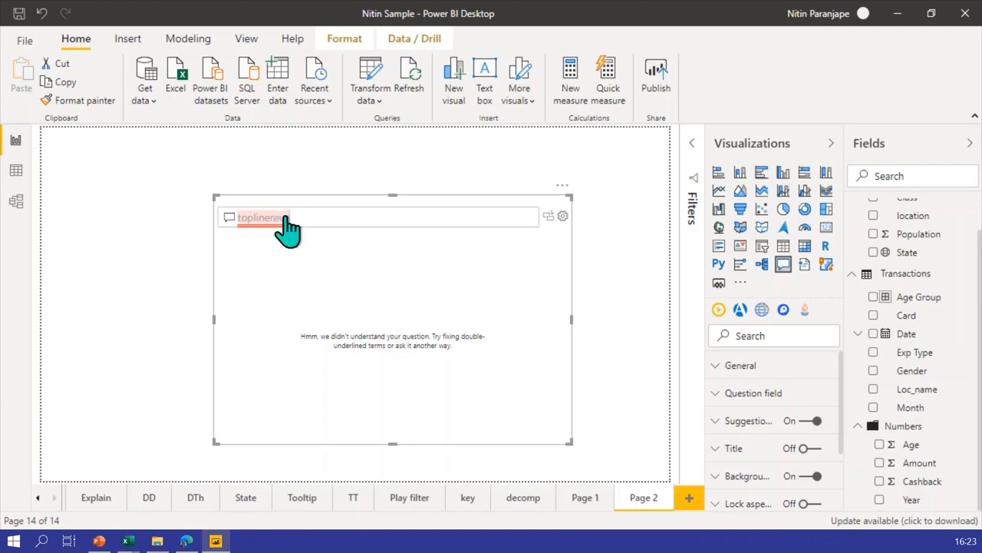
pyautogui.hotkey('ctrl', 'a')
pyautogui.write('revenu')
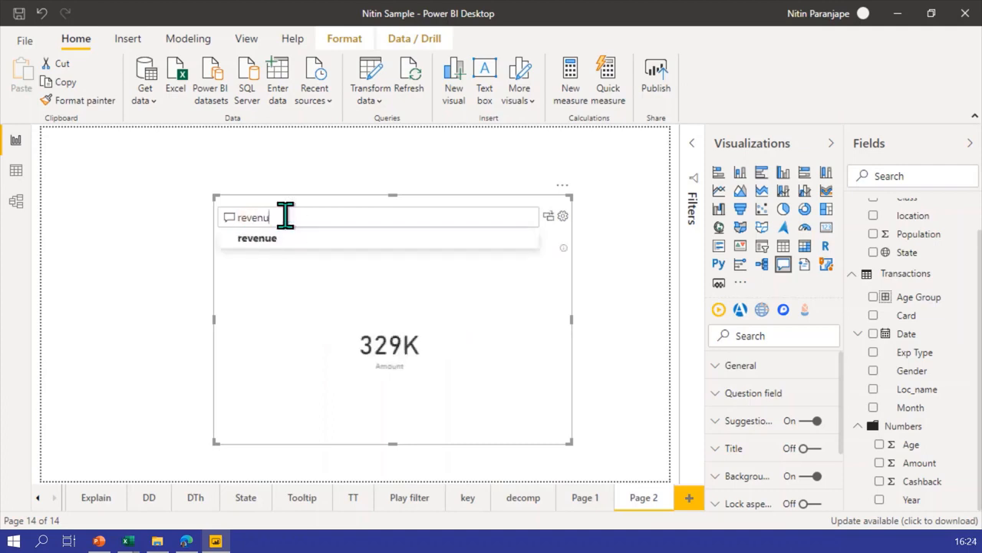
pyautogui.click(377, 301)
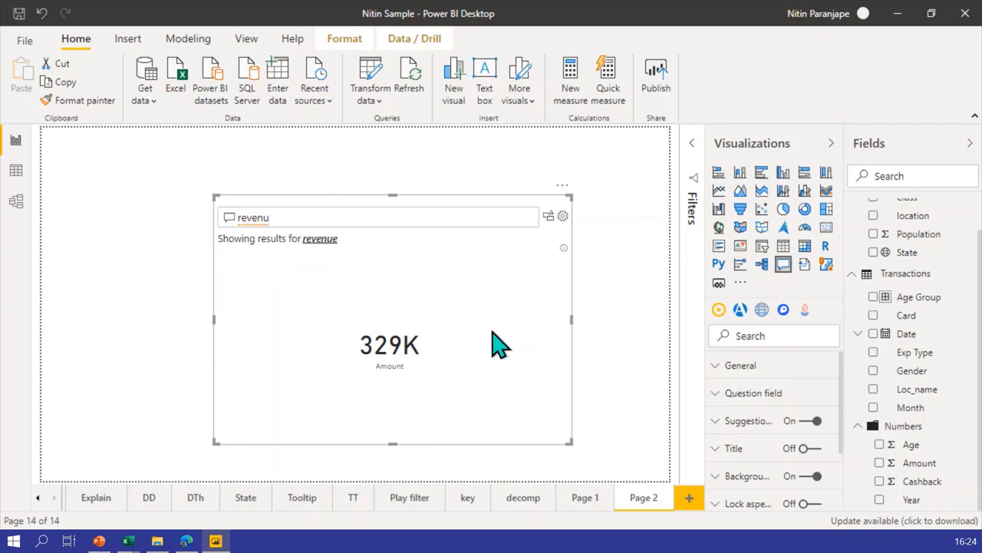
# Delete the Q&A visual from Page 2
pyautogui.click(590, 220)
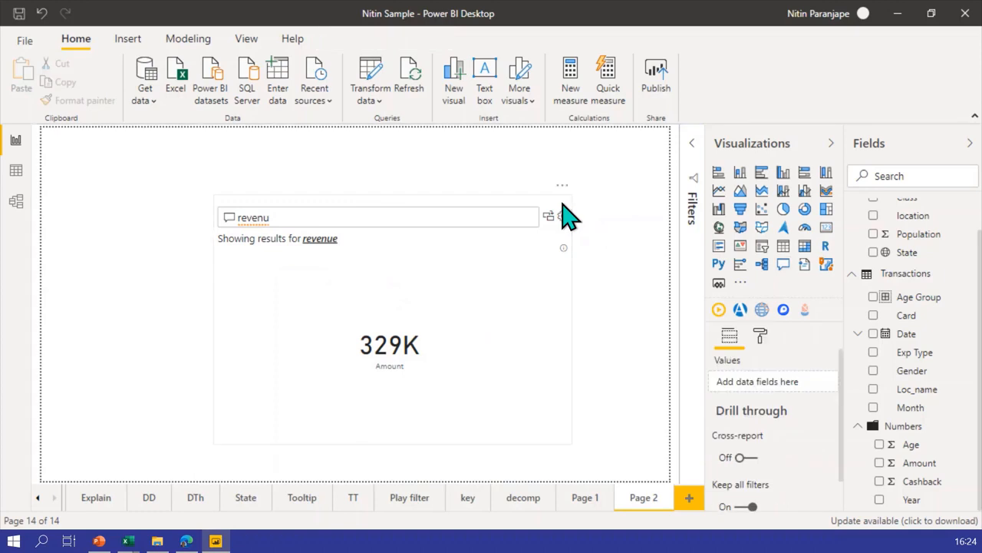
pyautogui.click(559, 203)
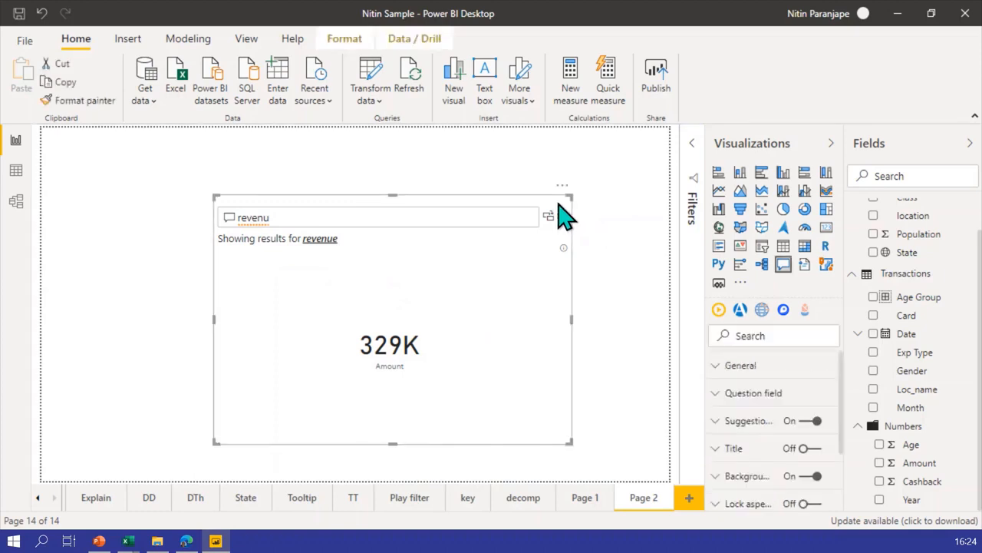
pyautogui.press('Delete')
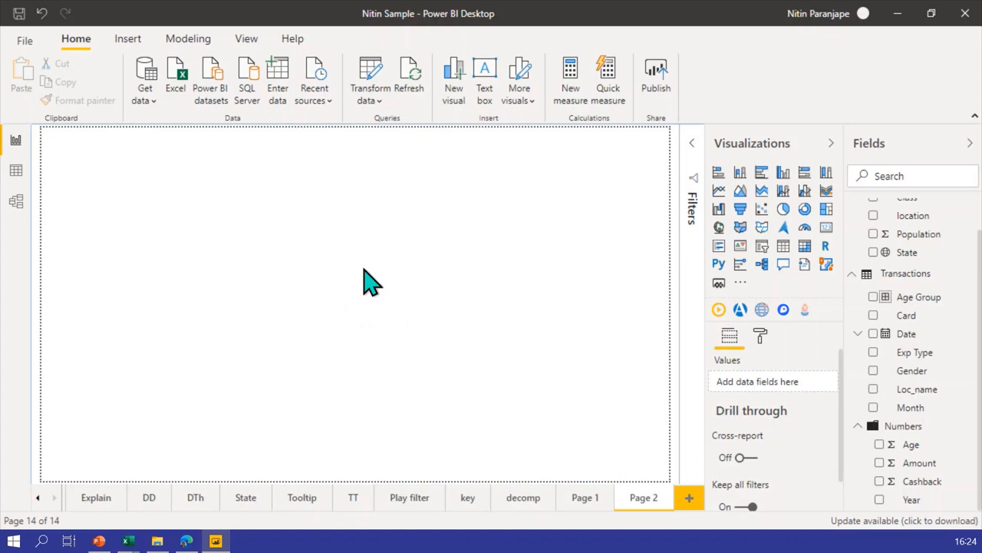
# Open the Explain page and summarize the Amount by Month line chart as a narrative
pyautogui.click(96, 496)
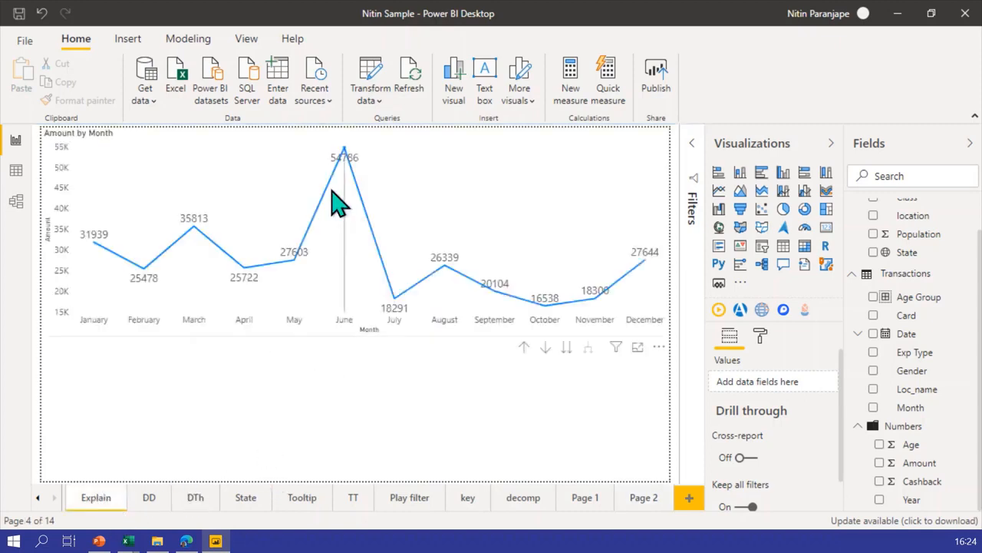
pyautogui.click(323, 348)
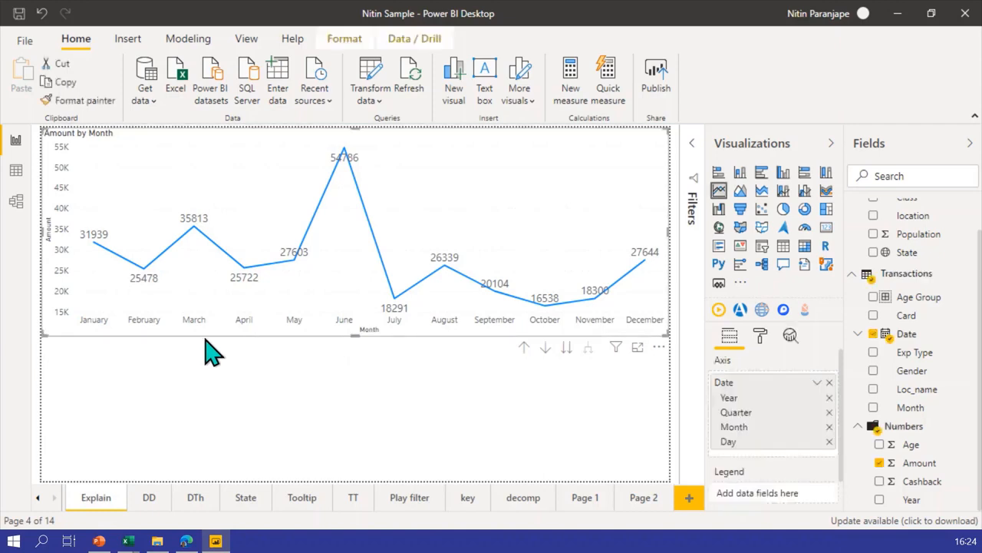
pyautogui.rightClick(325, 347)
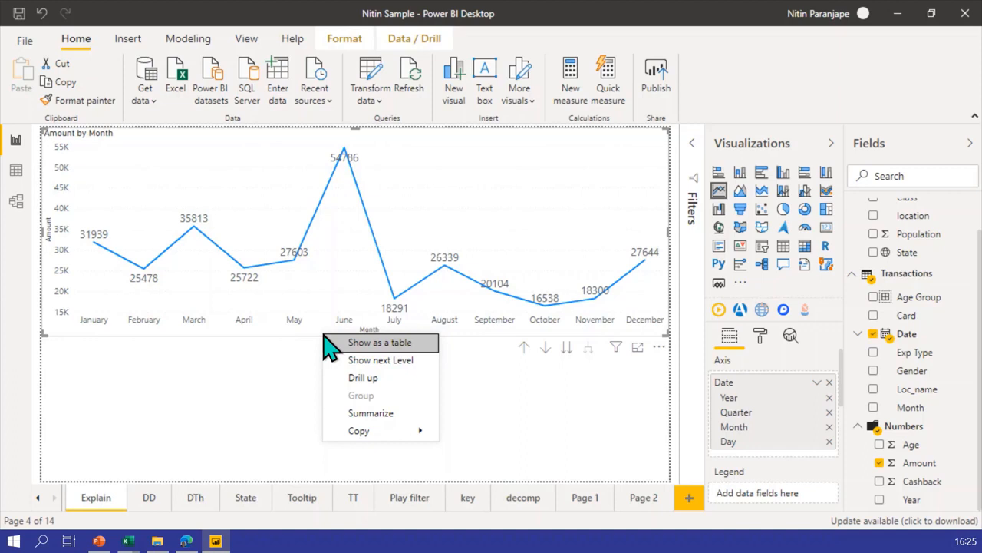
pyautogui.click(374, 413)
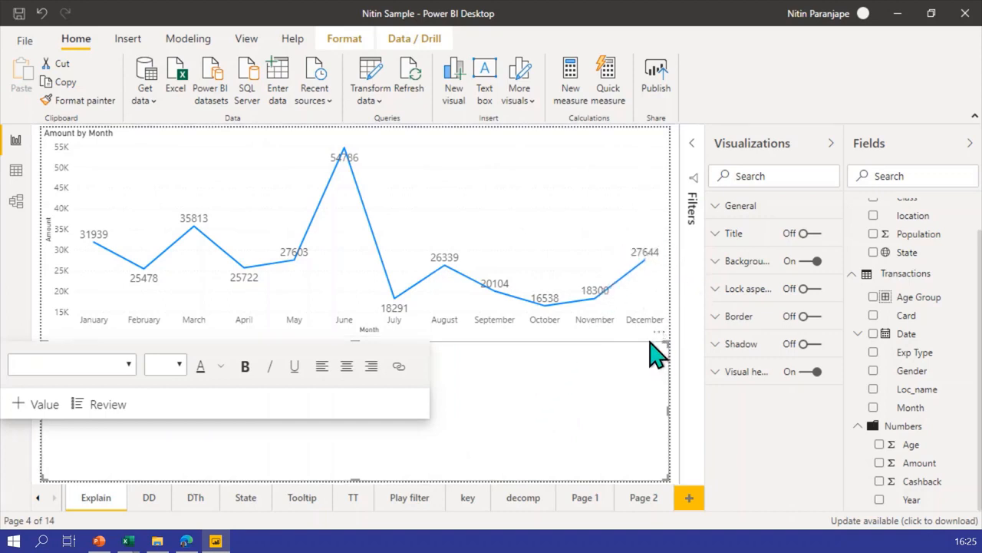
pyautogui.click(603, 337)
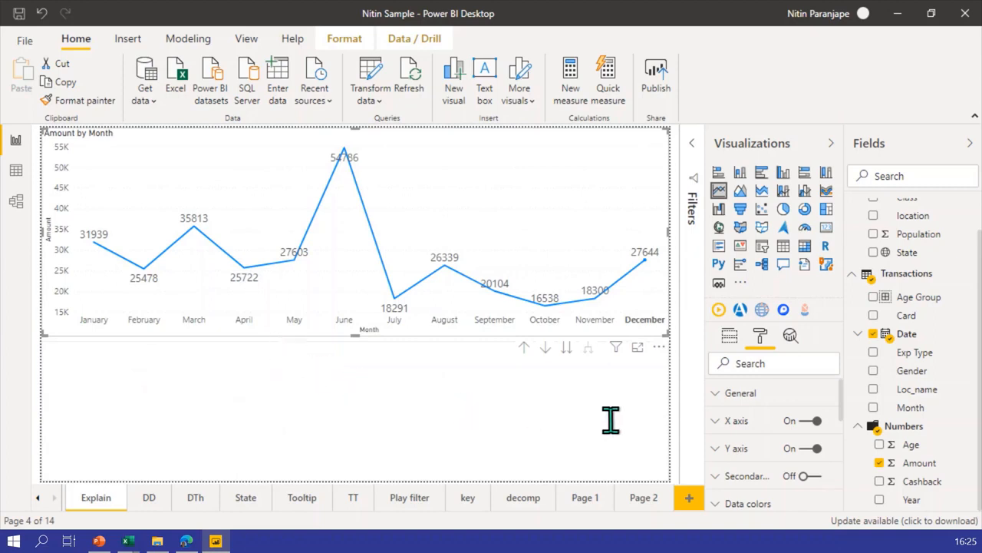
pyautogui.click(663, 382)
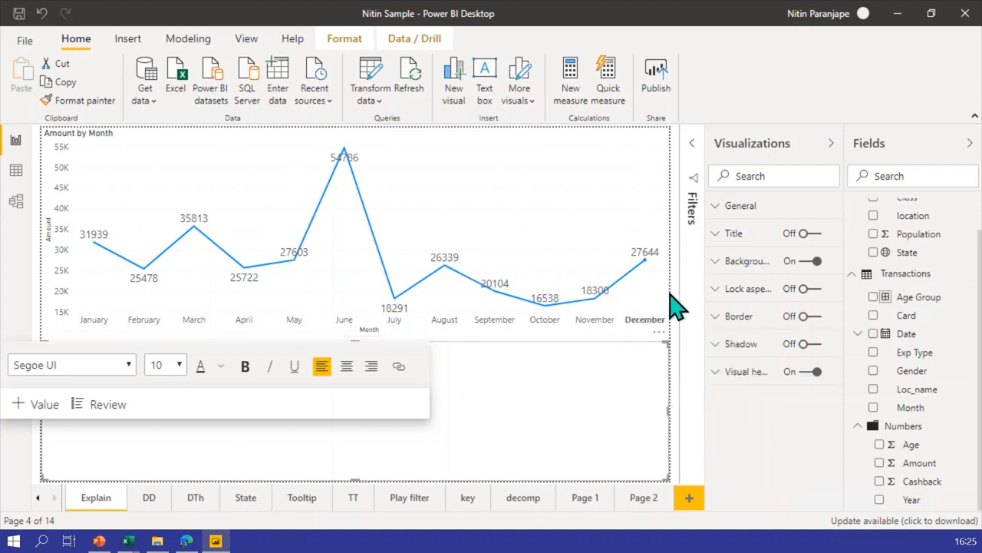
pyautogui.click(680, 347)
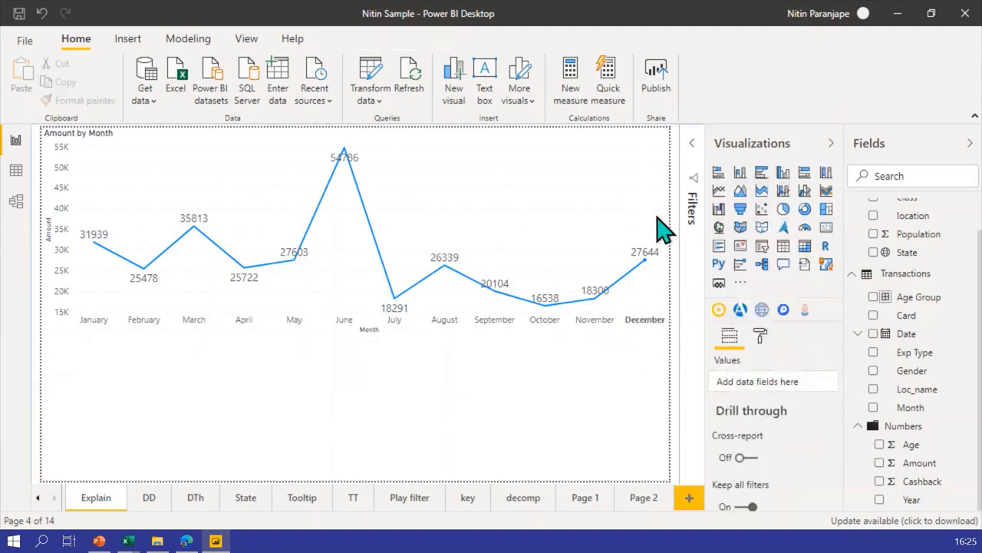
pyautogui.rightClick(447, 293)
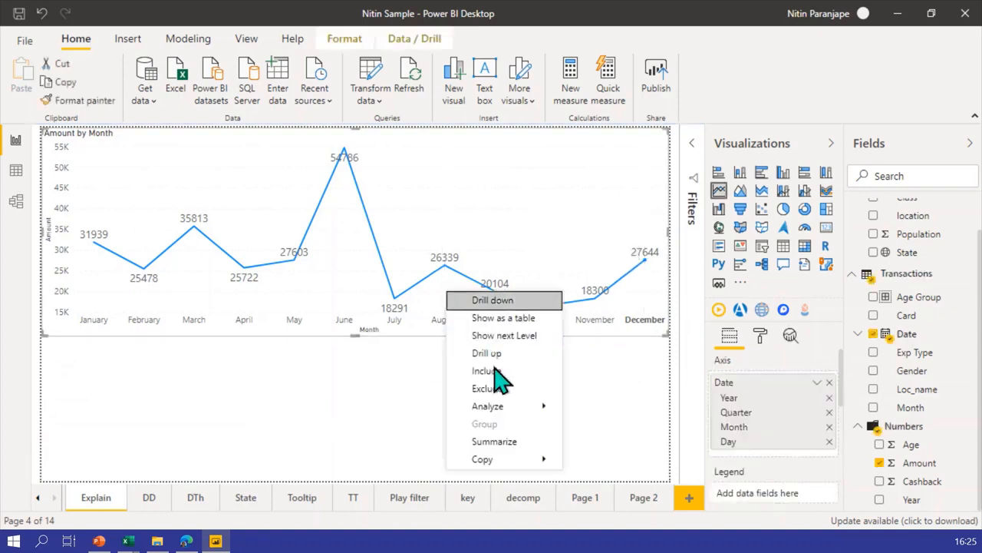
pyautogui.click(596, 361)
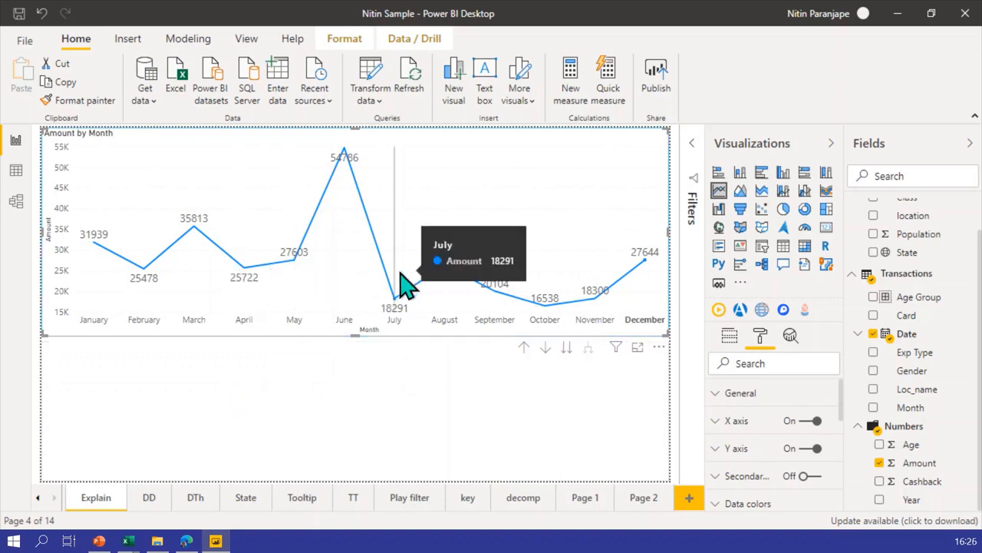
# Stretch the narrative box upward over the line chart and delete it
pyautogui.click(394, 411)
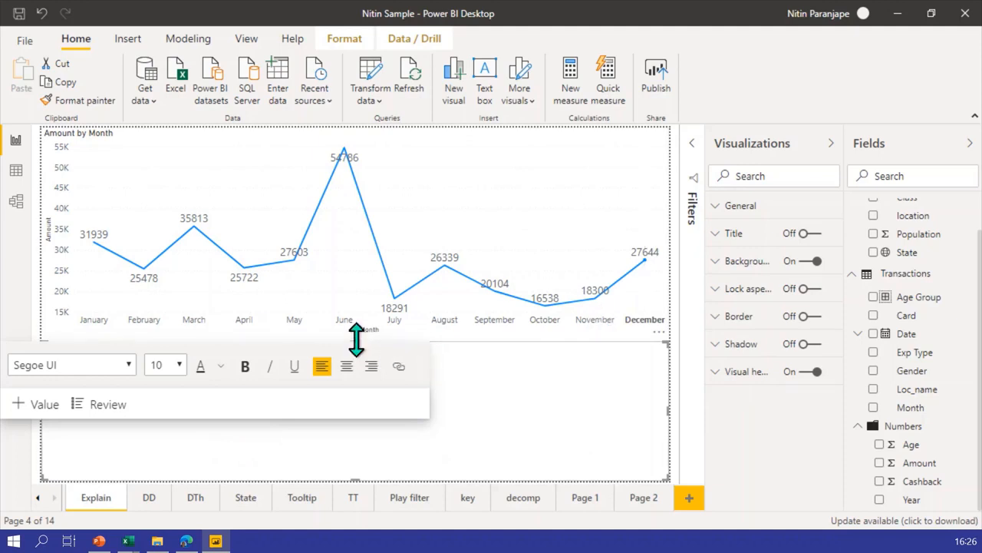
pyautogui.moveTo(367, 274); pyautogui.dragTo(369, 227)
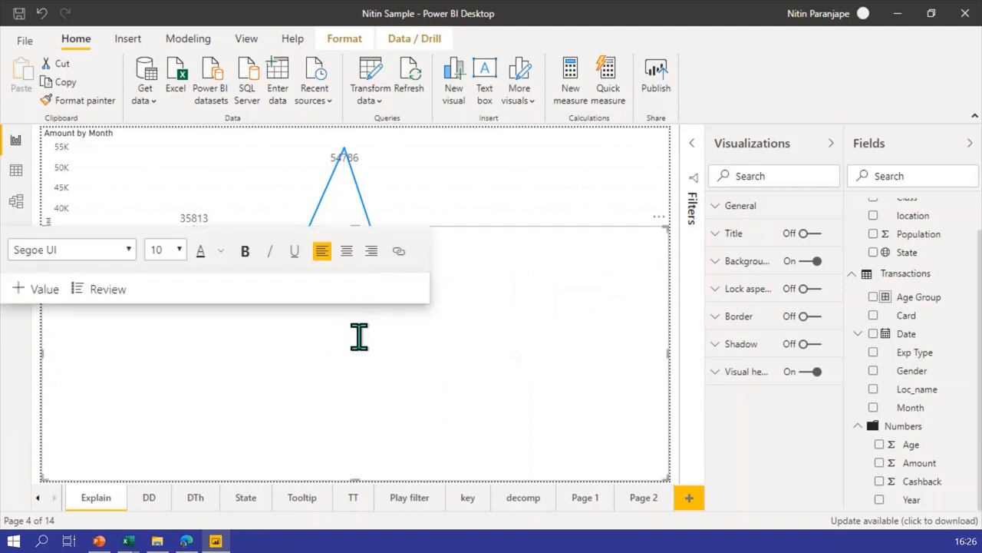
pyautogui.click(553, 231)
pyautogui.press('Delete')
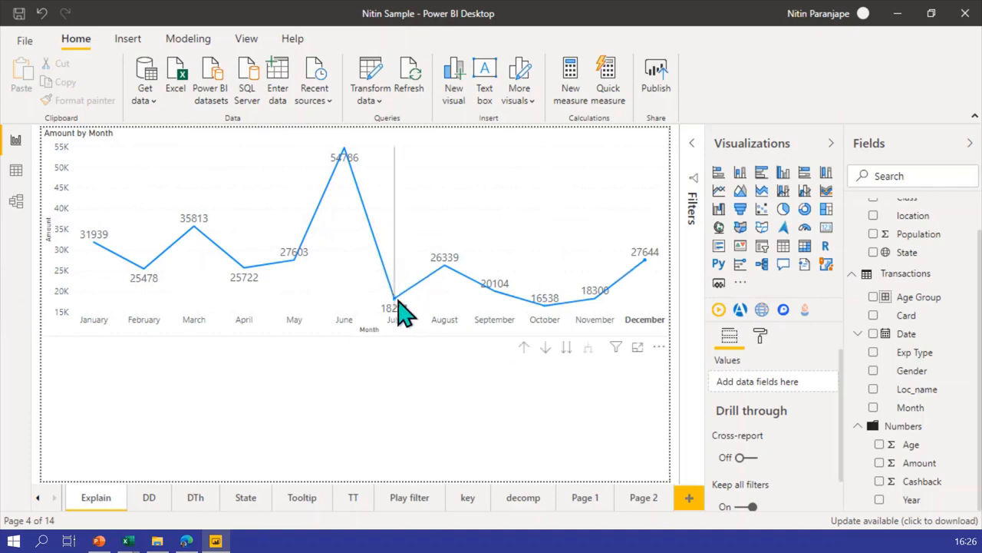
# Generate the narrative summary of the Amount by Month line chart again
pyautogui.click(319, 291)
pyautogui.rightClick(316, 280)
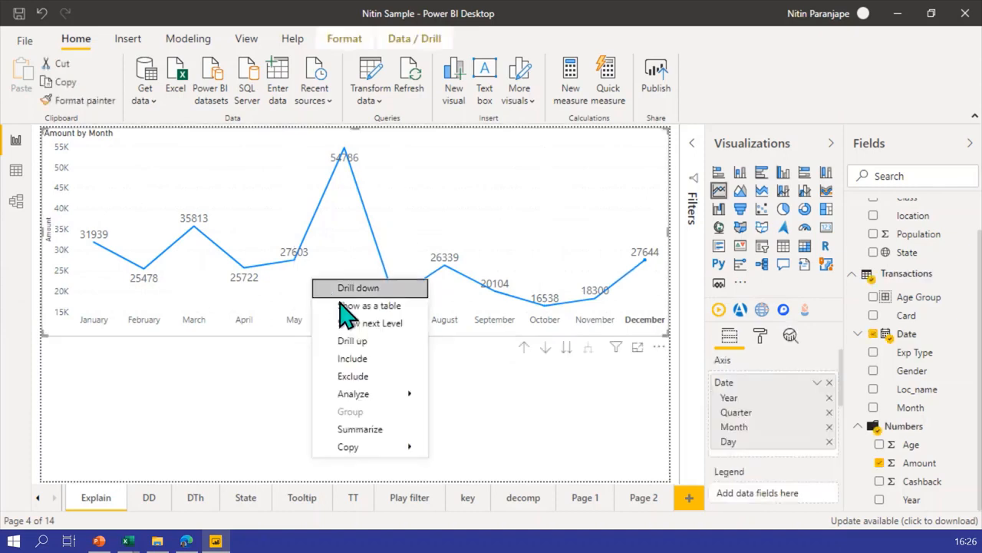
pyautogui.click(379, 429)
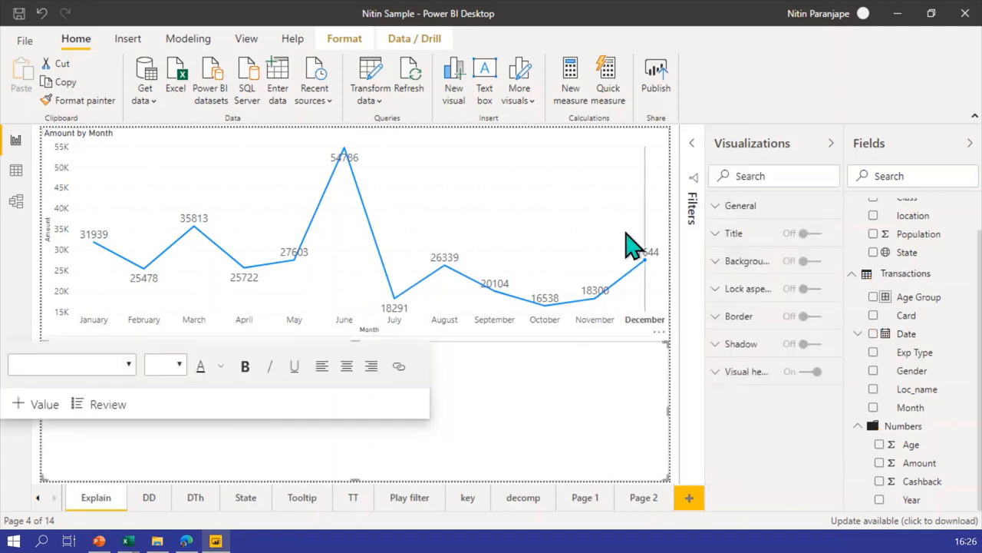
pyautogui.moveTo(631, 246)
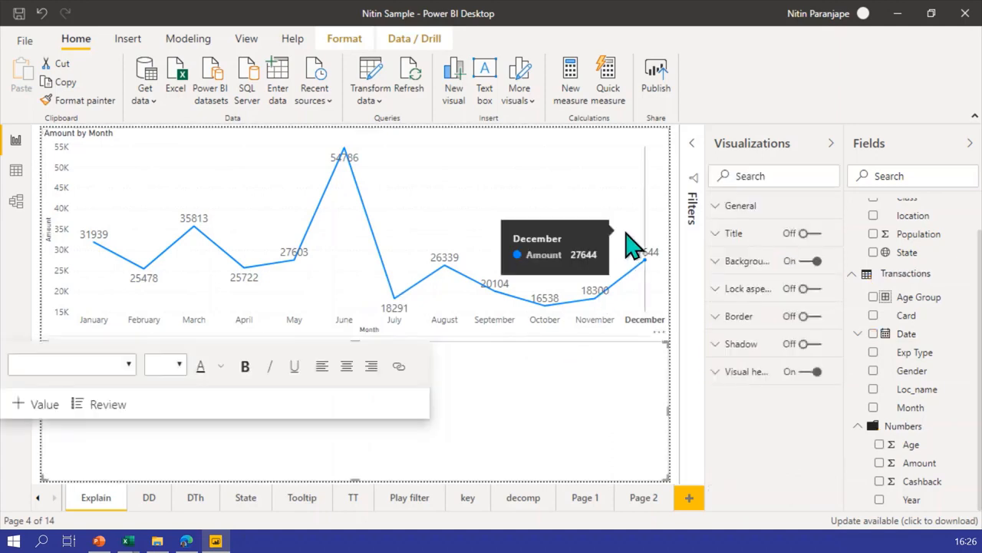
# Right-align the text in the empty narrative box on the Explain page and open the review of its values
pyautogui.click(540, 384)
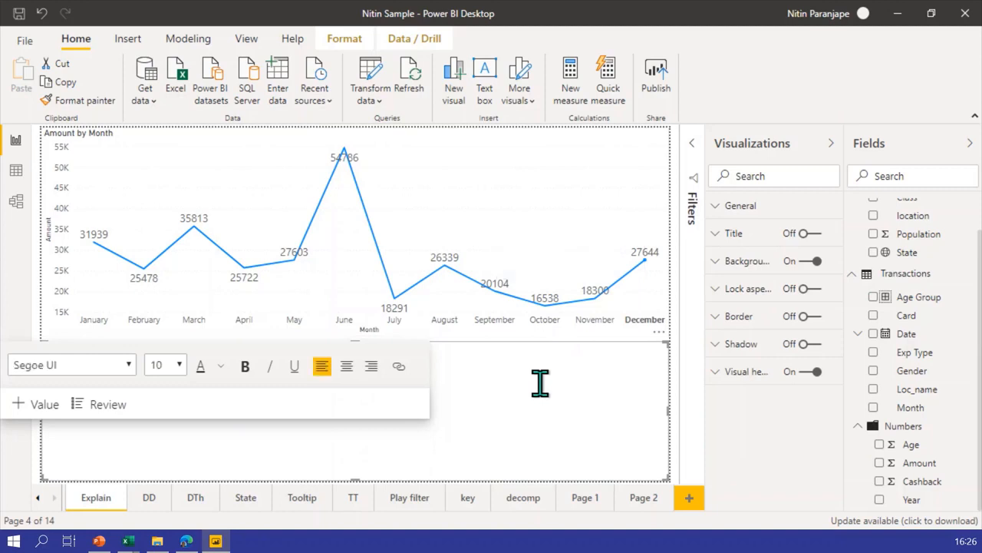
pyautogui.click(375, 368)
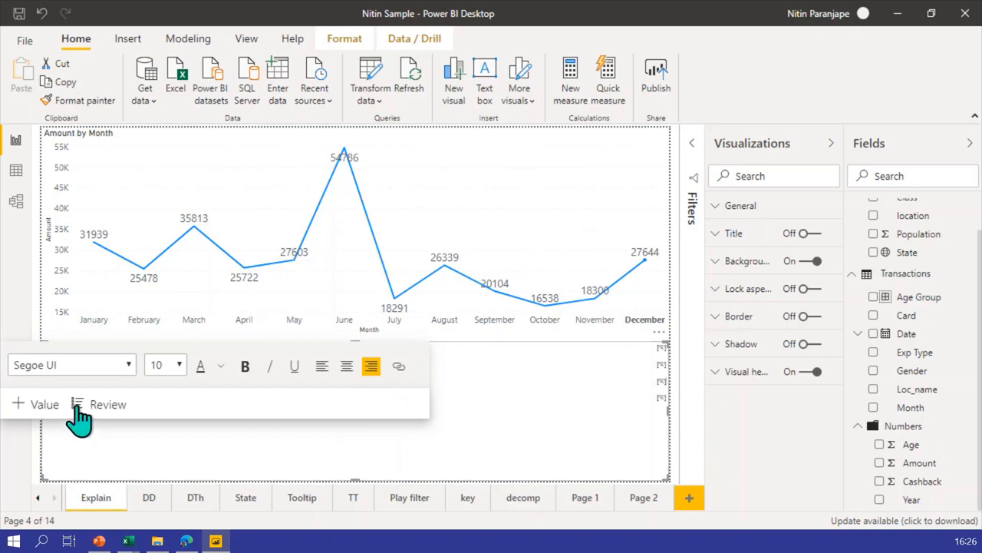
pyautogui.click(120, 405)
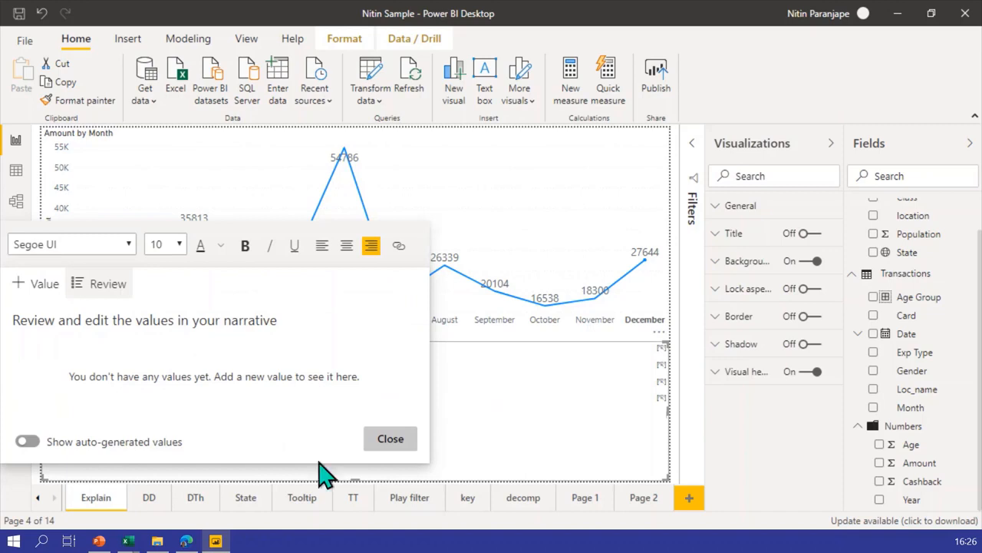
# Go to the Dash page and add a smart narrative visual to the empty area below the map
pyautogui.click(36, 497)
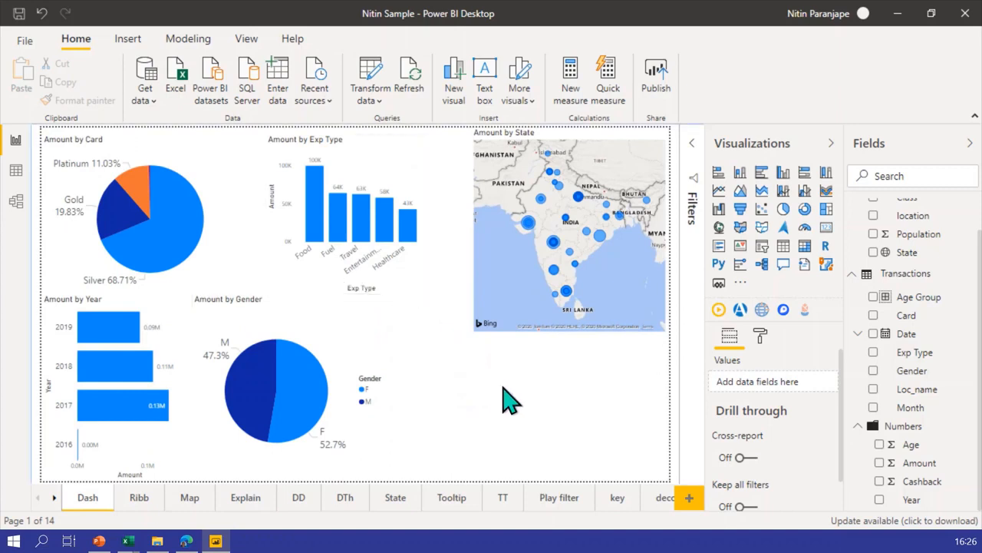
pyautogui.click(805, 266)
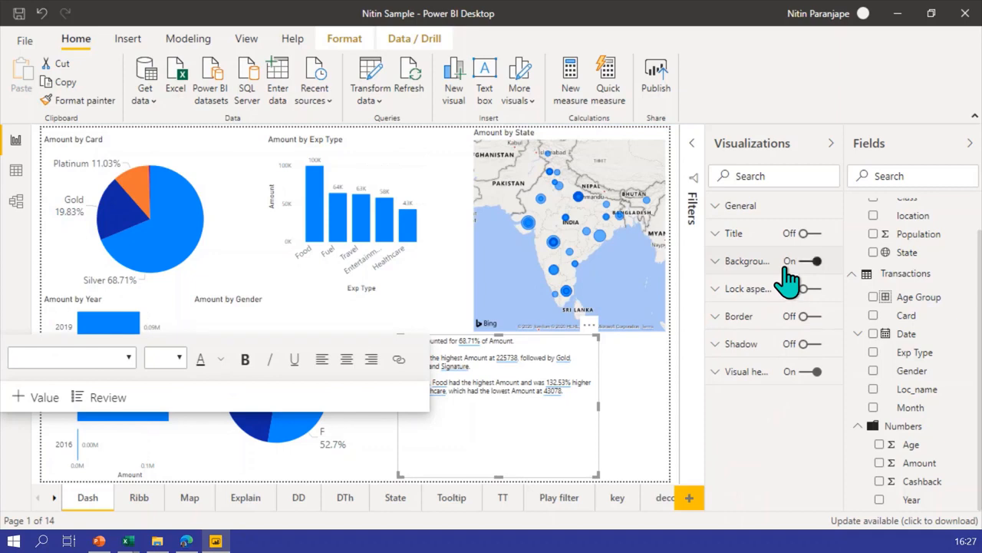
# Enlarge all the narrative text on the Dash page, trying font size 28 and settling on 18
pyautogui.click(576, 413)
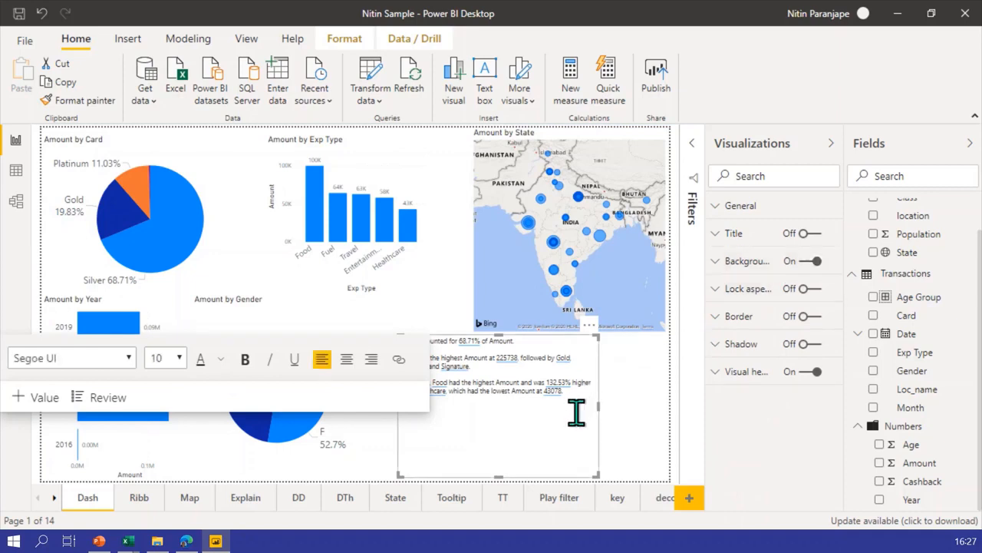
pyautogui.hotkey('ctrl', 'a')
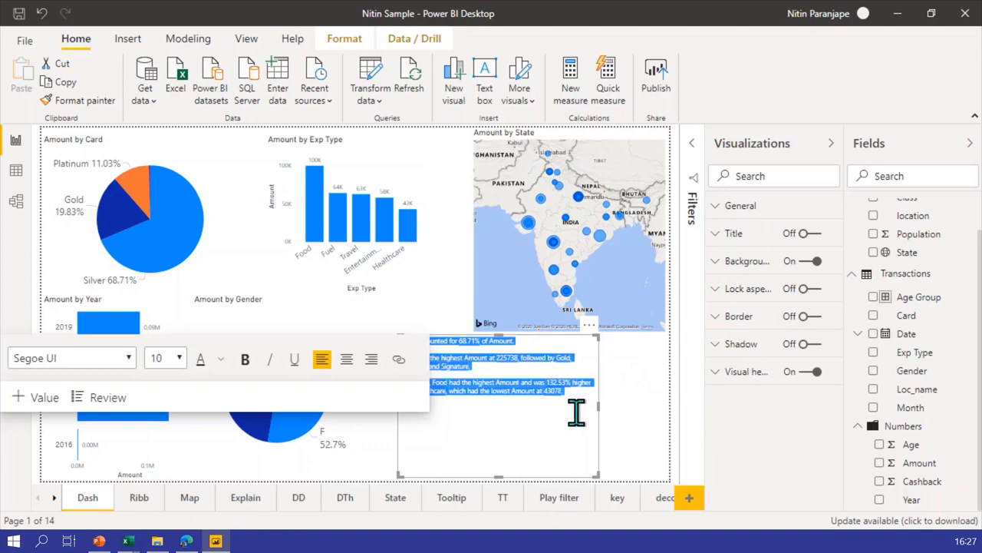
pyautogui.click(180, 357)
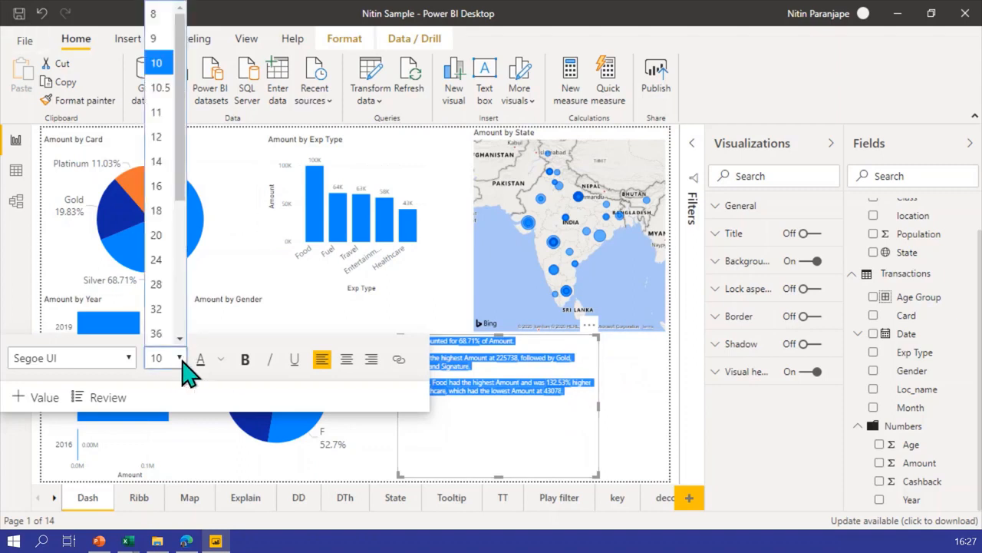
pyautogui.click(156, 284)
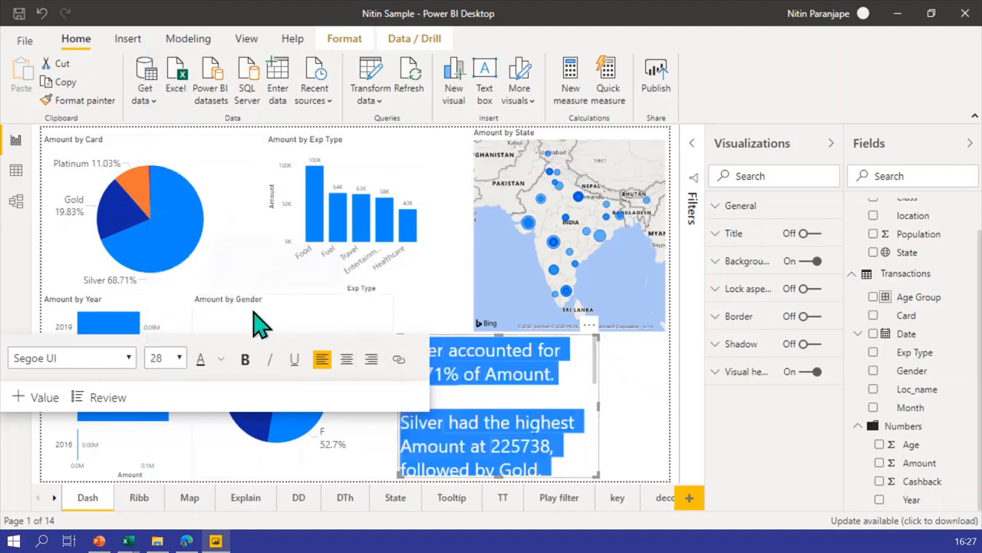
pyautogui.click(180, 357)
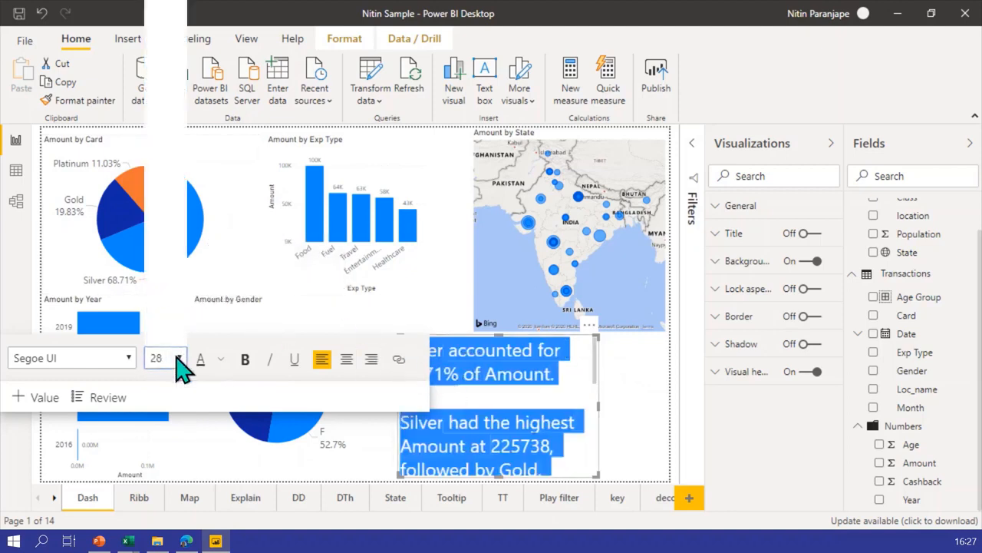
pyautogui.click(163, 213)
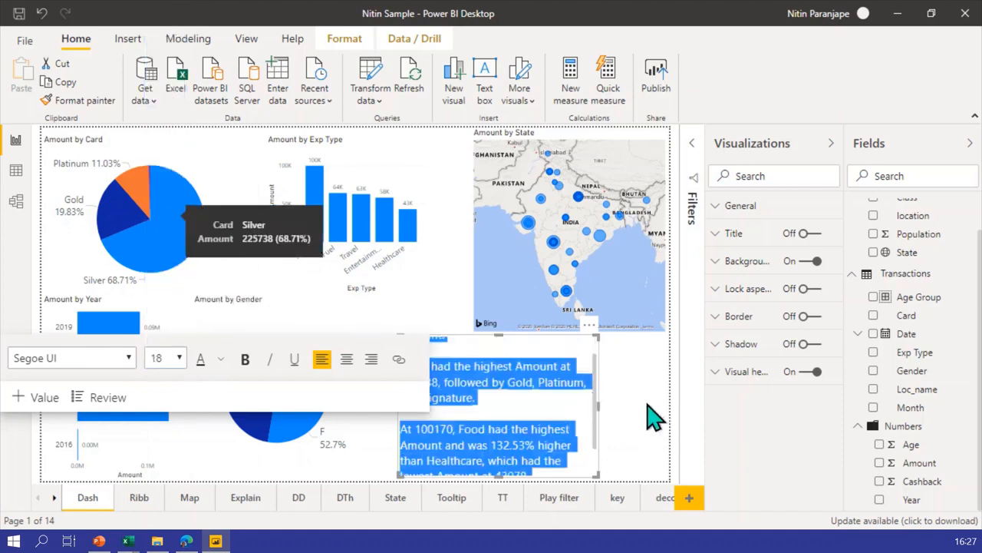
pyautogui.click(604, 421)
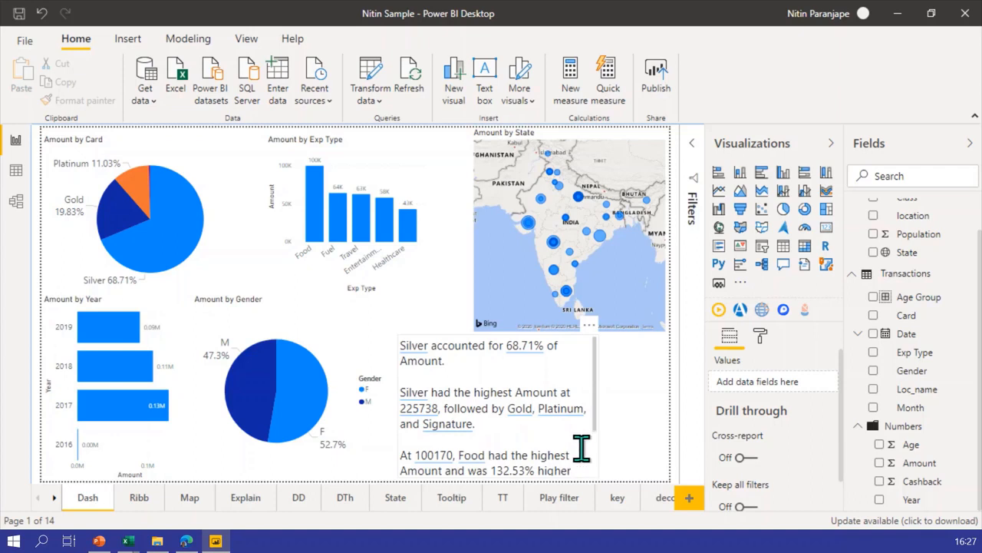
# Add a dynamic value calculated as amount / age below the last sentence of the Dash narrative and save it
pyautogui.scroll(-2, 581, 452)
pyautogui.click(479, 462)
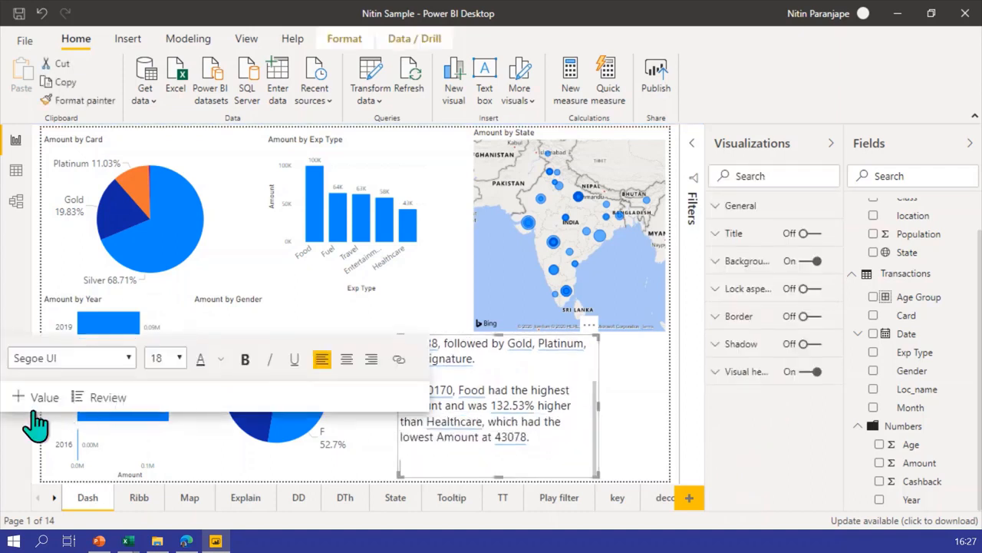
pyautogui.click(37, 398)
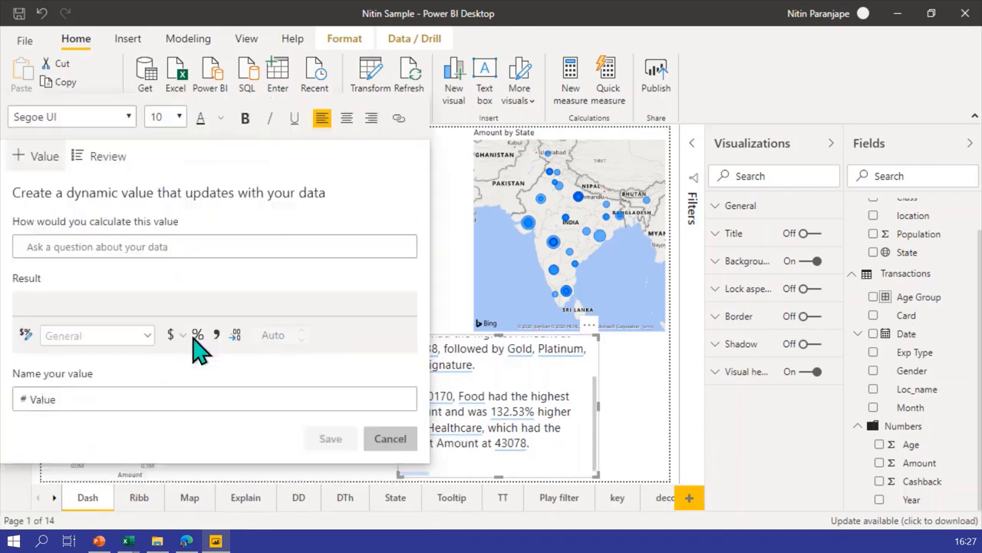
pyautogui.click(73, 244)
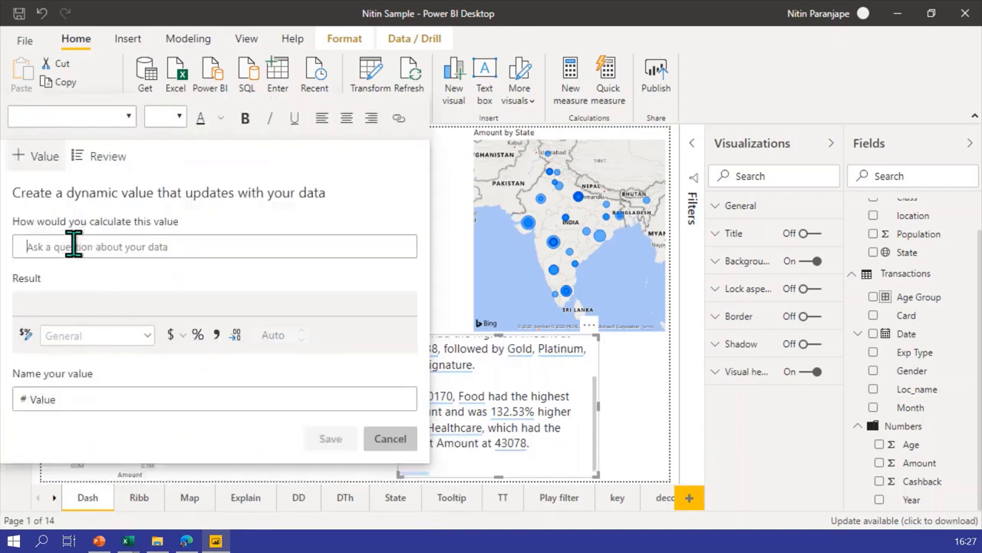
pyautogui.write('a')
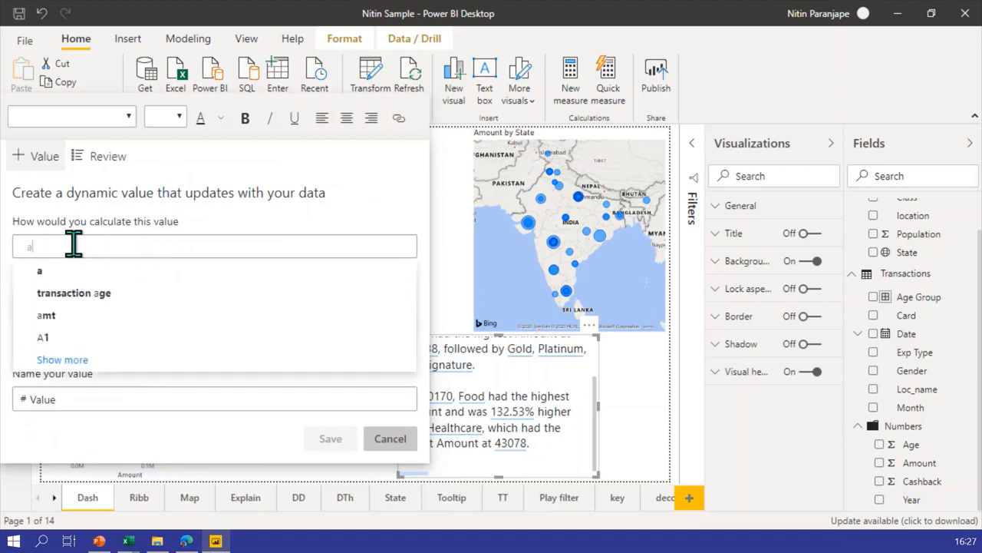
pyautogui.write('mout')
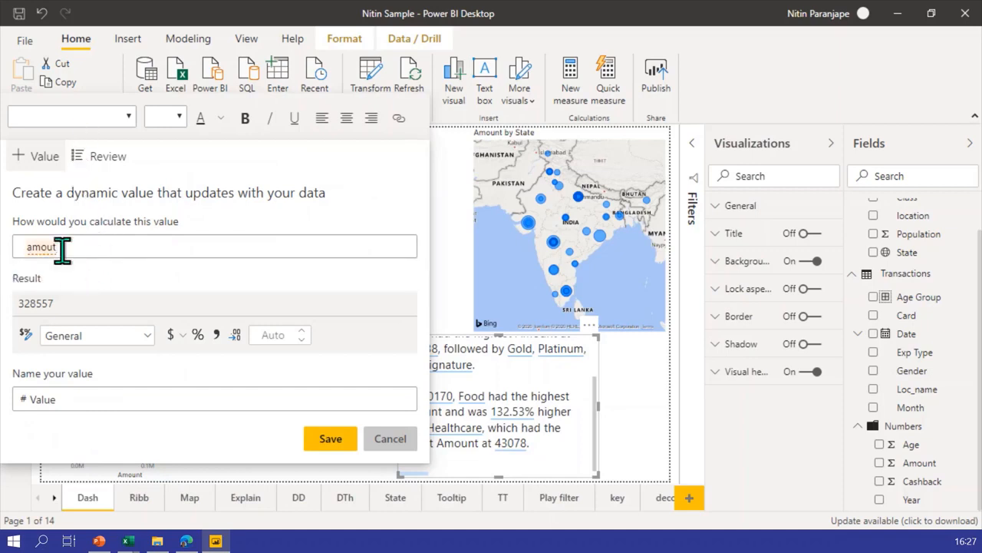
pyautogui.press('BackSpace')
pyautogui.press('BackSpace')
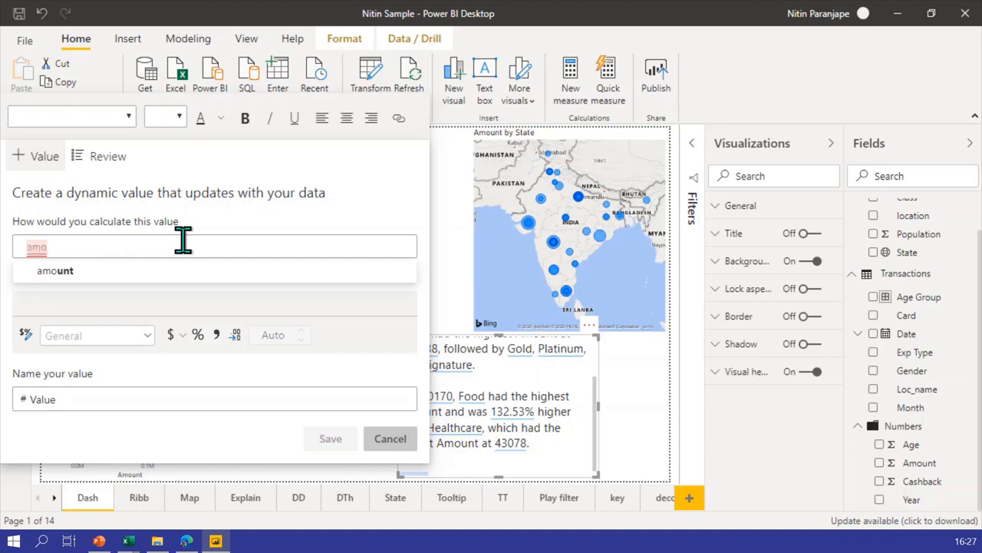
pyautogui.write('nt ')
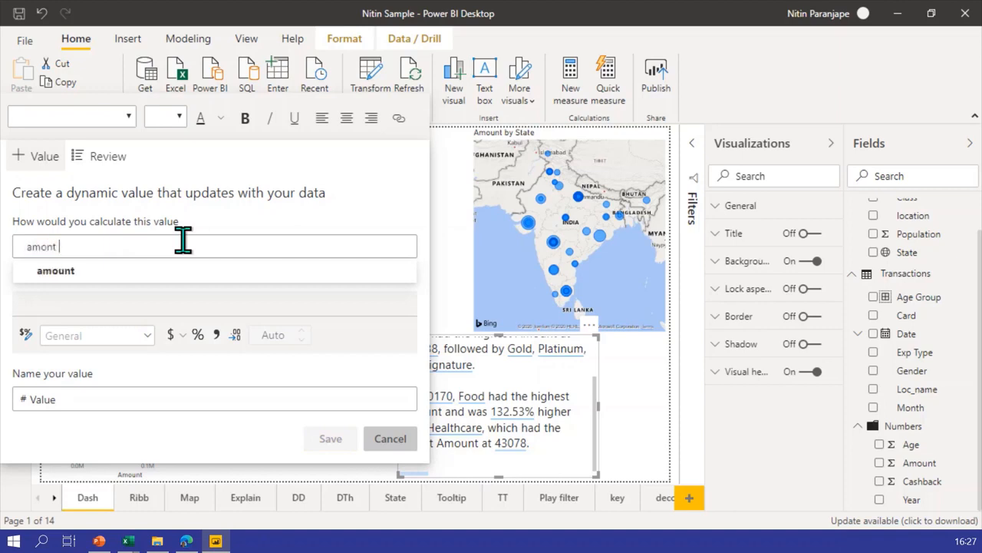
pyautogui.write('a')
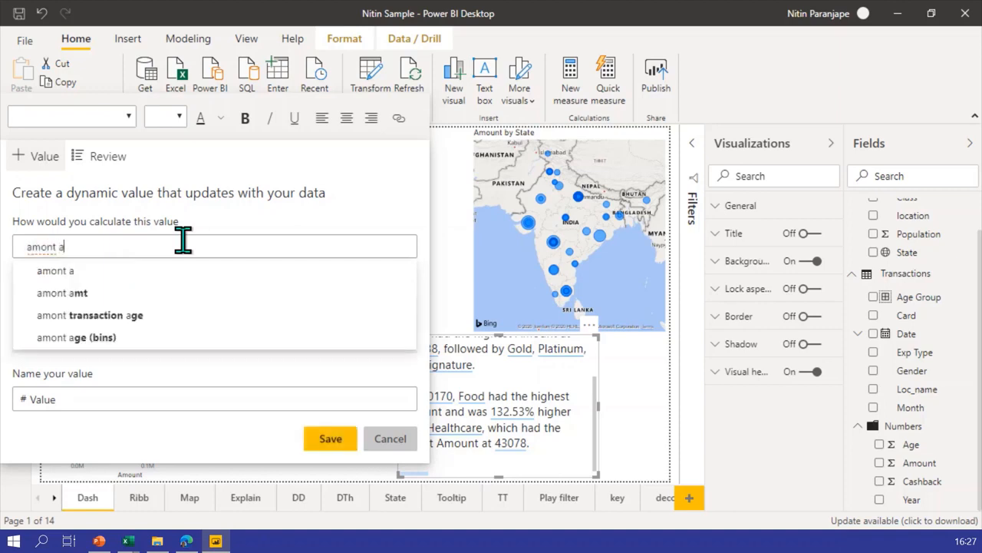
pyautogui.press('BackSpace')
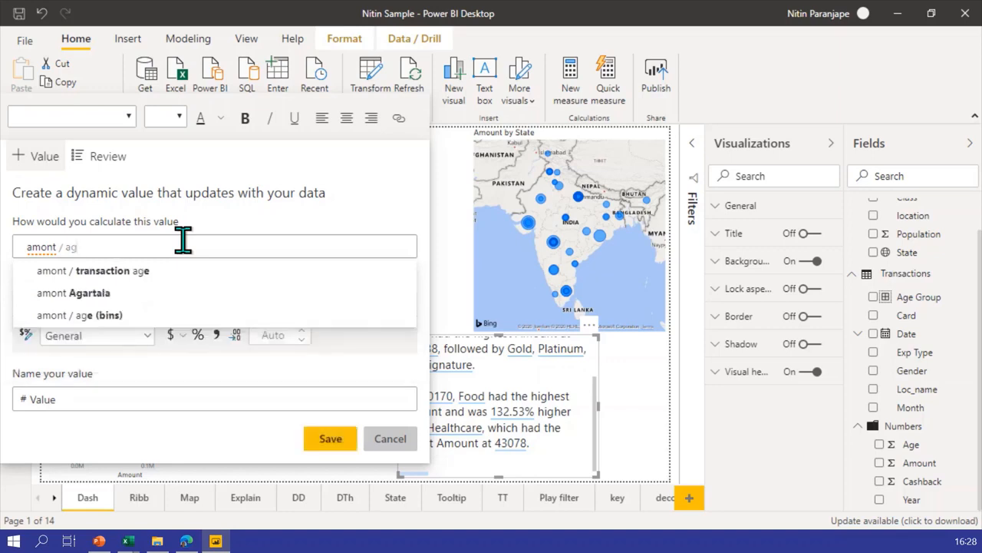
pyautogui.write('e')
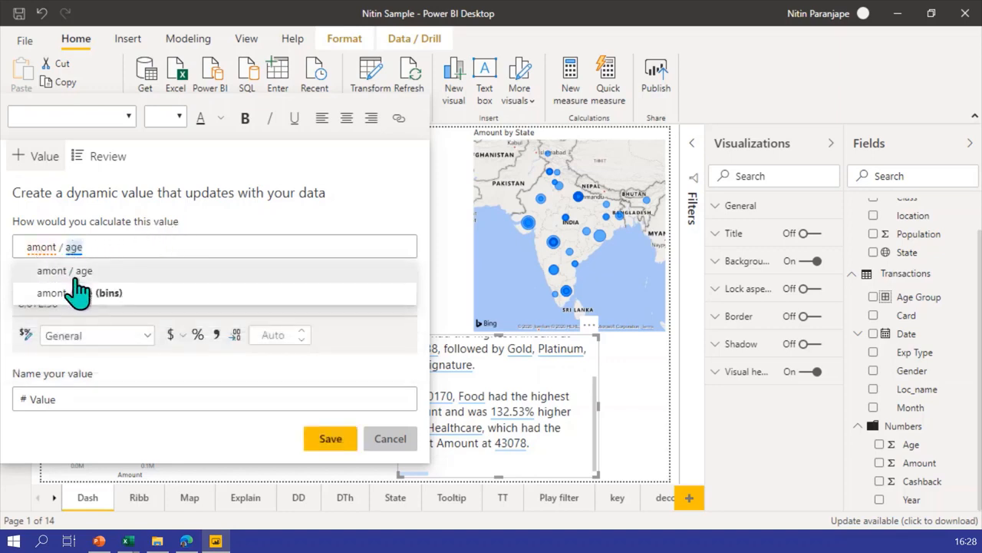
pyautogui.click(54, 248)
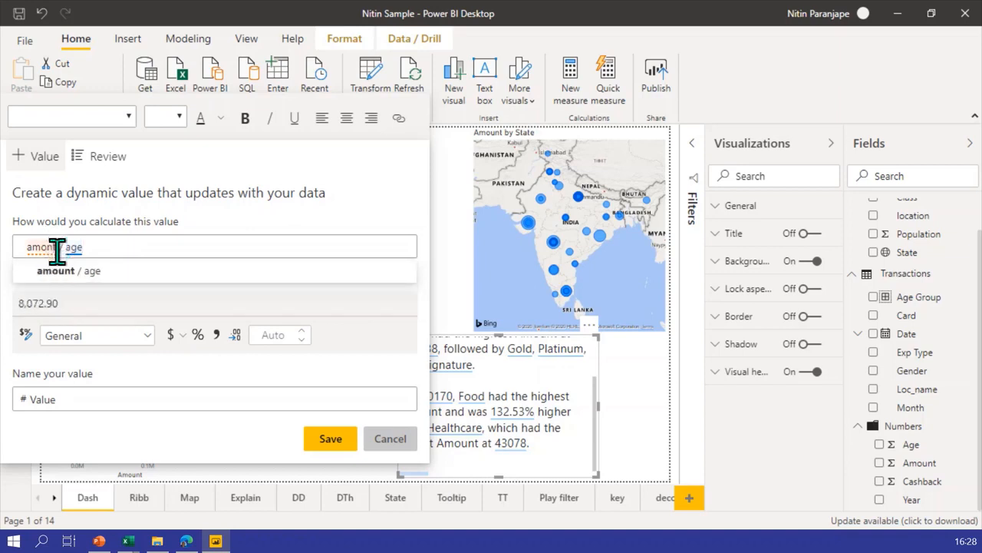
pyautogui.write('u')
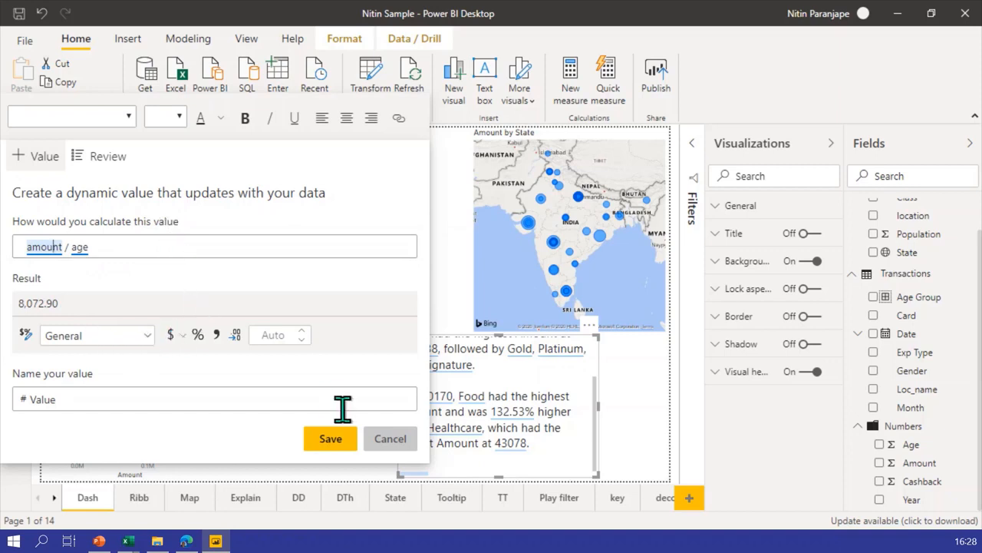
pyautogui.click(330, 439)
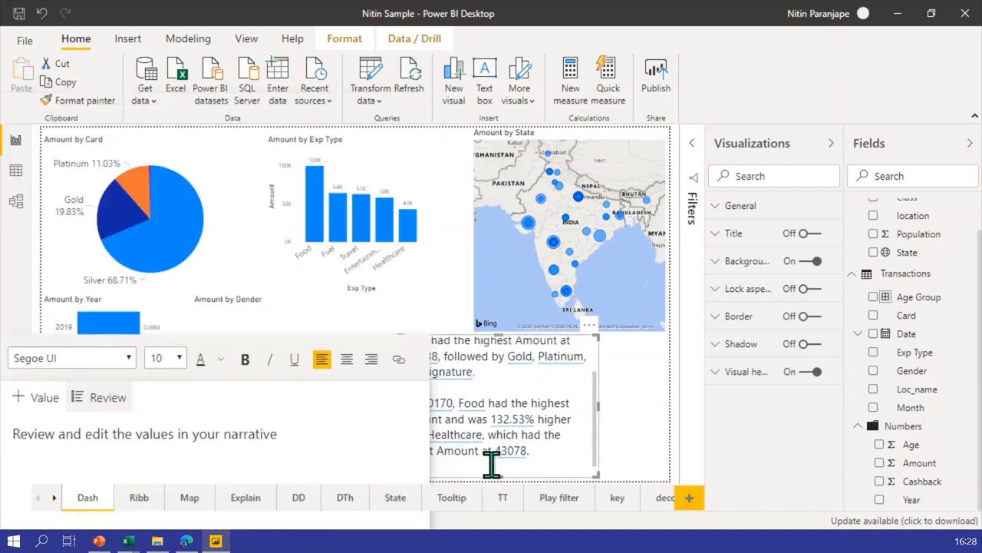
# Set the font size of the new dynamic value to 18 and deselect the narrative
pyautogui.scroll(-1, 491, 460)
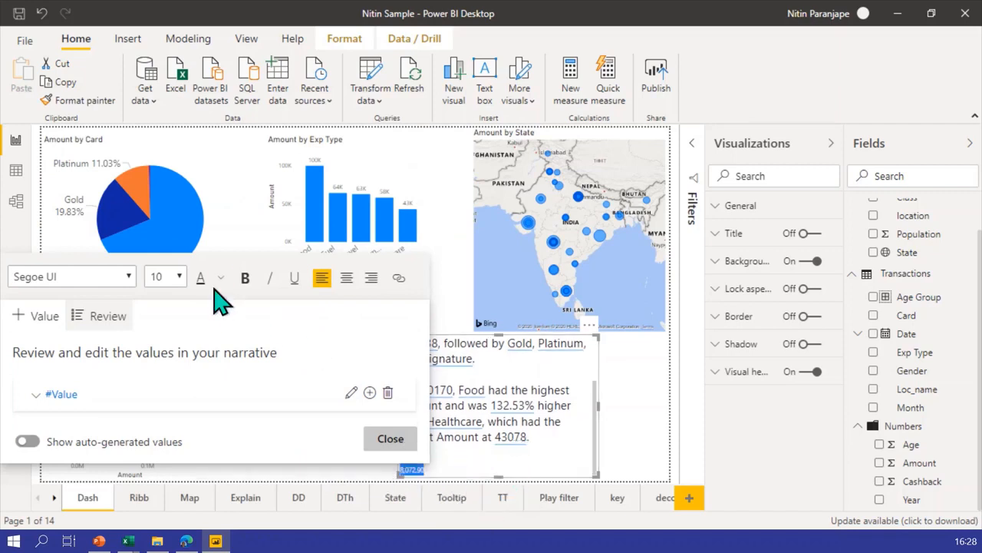
pyautogui.click(180, 277)
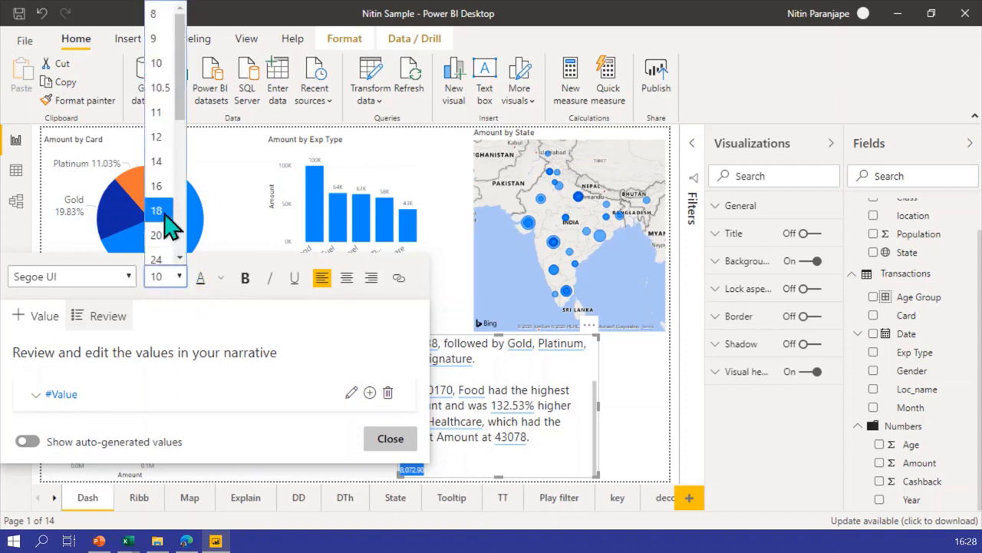
pyautogui.click(163, 212)
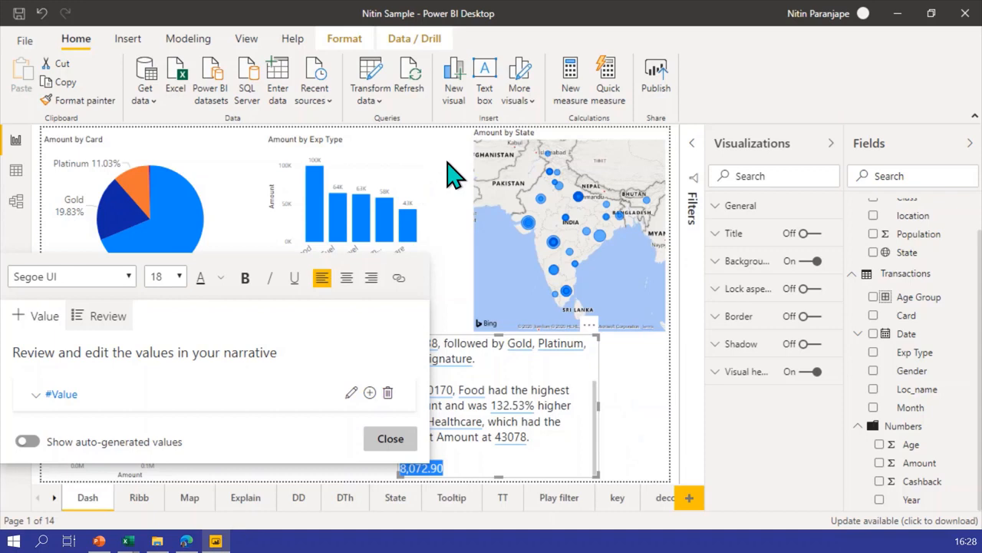
pyautogui.click(455, 175)
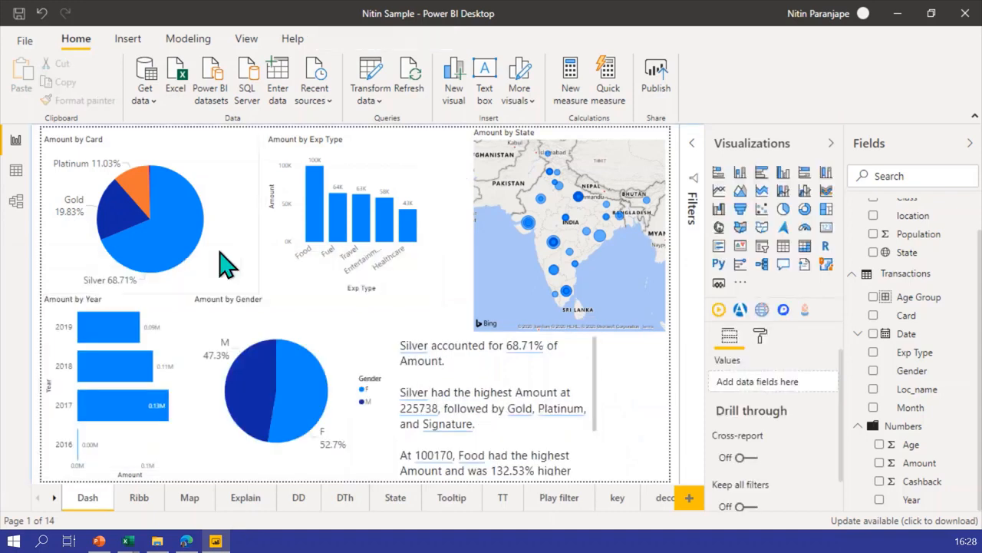
# Filter the Dash page visuals and narrative by the Silver slice of the Amount by Card pie chart
pyautogui.click(182, 270)
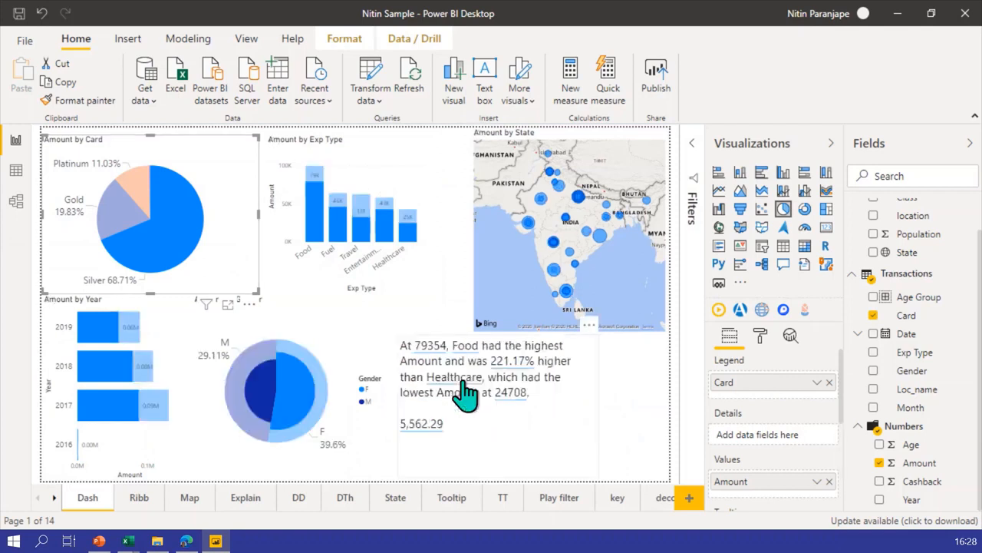
pyautogui.moveTo(157, 399)
# Check the Preview features options for the Smart narrative visual setting and close the options without changes
pyautogui.click(24, 43)
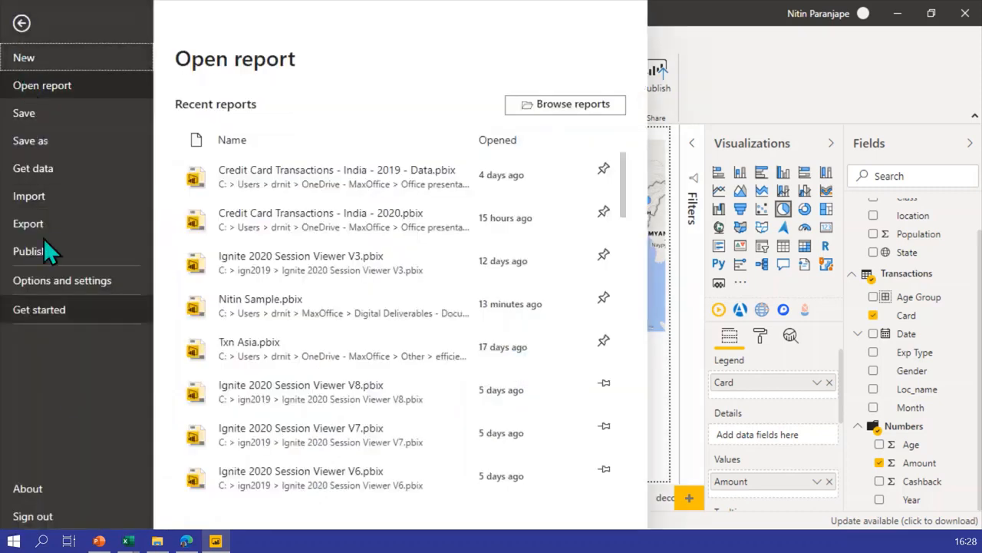
pyautogui.click(39, 279)
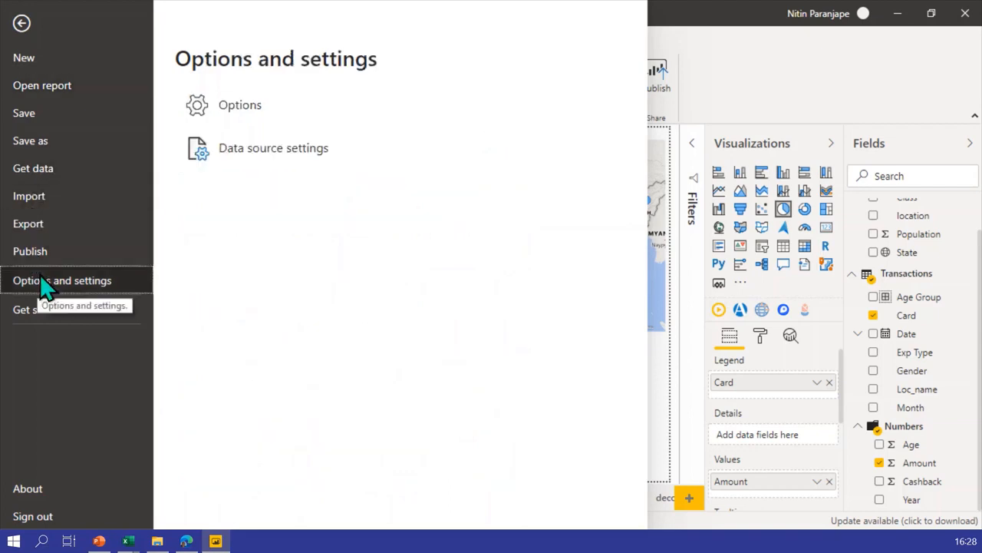
pyautogui.click(258, 119)
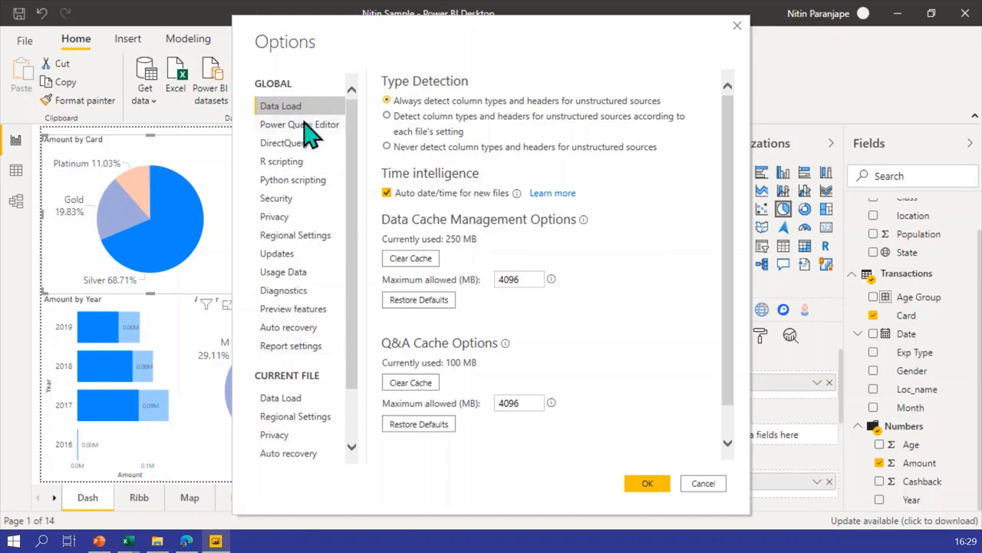
pyautogui.click(293, 310)
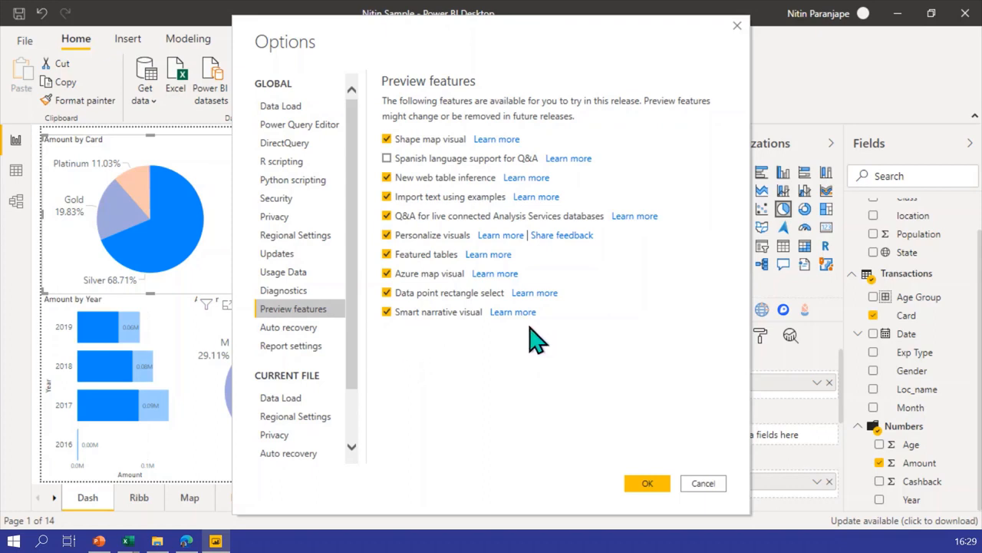
pyautogui.click(706, 491)
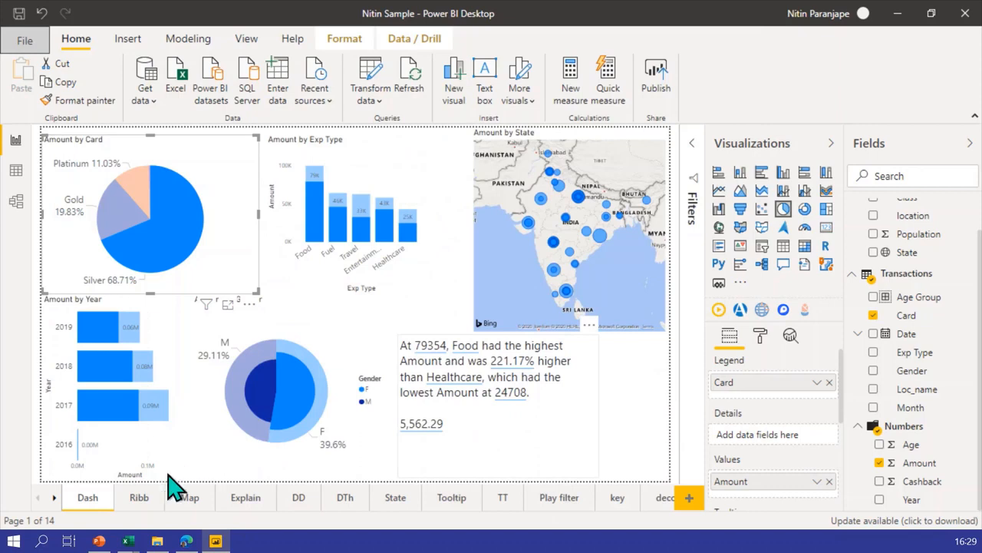
# On the Explain page, have Power BI explain the July decrease in the Amount by Month line chart
pyautogui.click(247, 499)
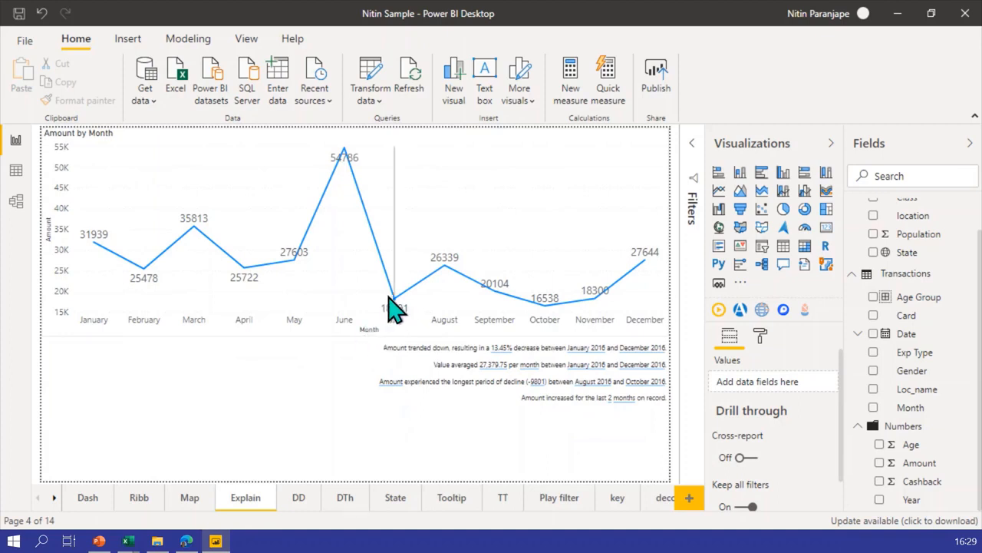
pyautogui.moveTo(398, 310)
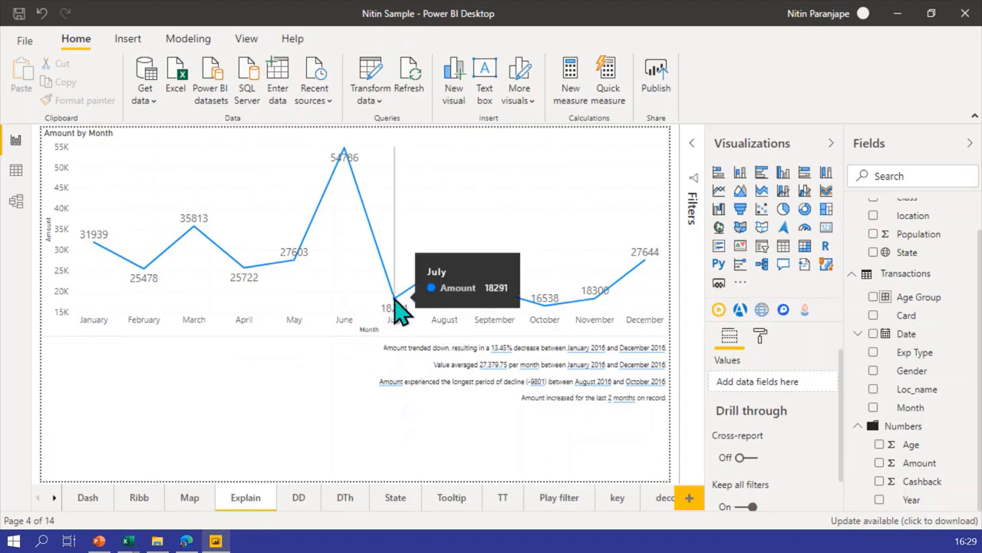
pyautogui.click(398, 311)
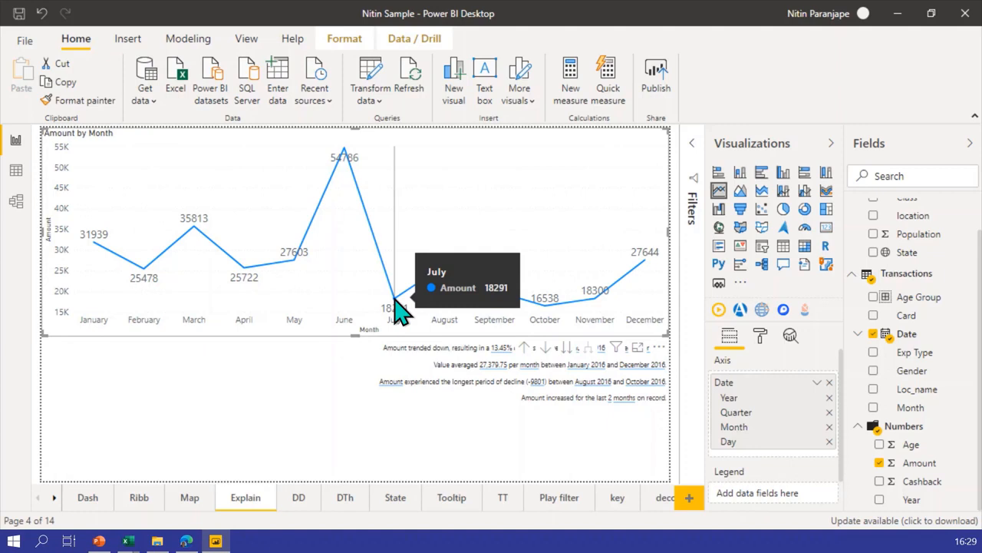
pyautogui.rightClick(397, 310)
pyautogui.moveTo(478, 417)
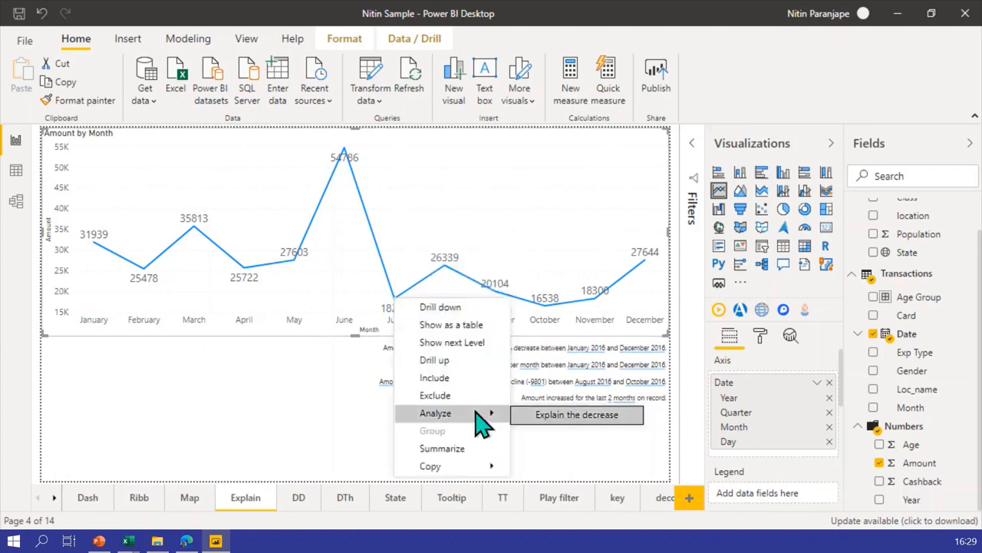
pyautogui.click(574, 416)
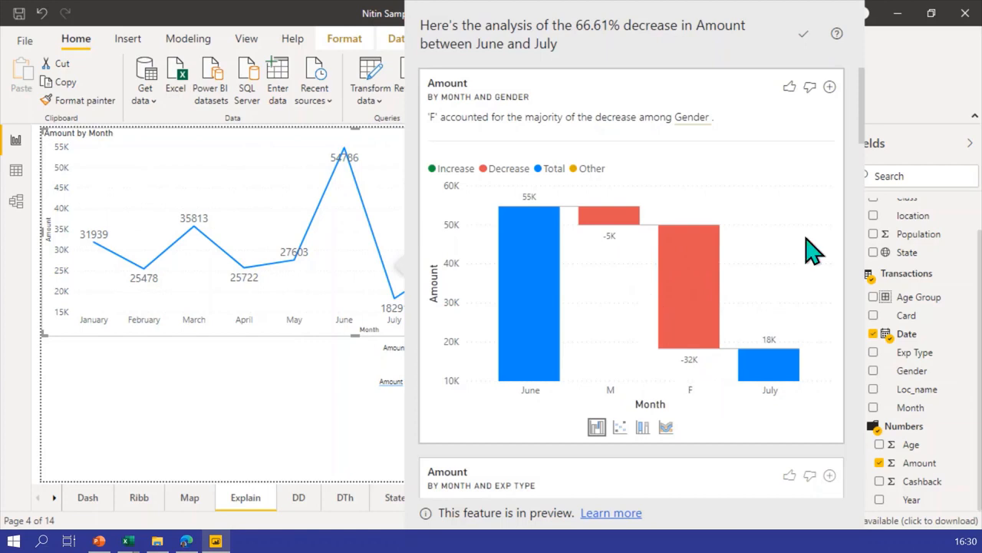
# Examine the explanations of the June to July decrease by Exp Type, Class, Year and Age Group
pyautogui.scroll(-5, 830, 188)
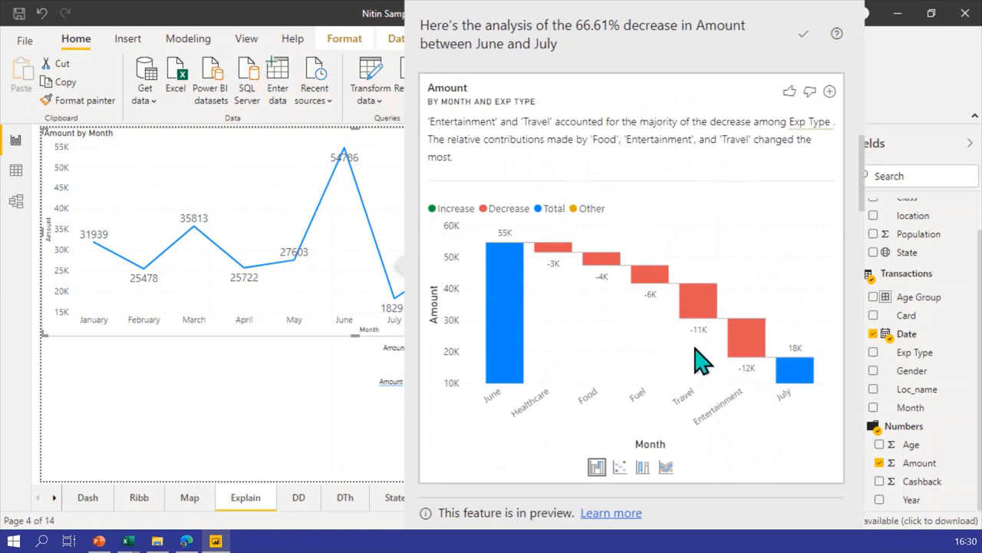
pyautogui.scroll(-5, 706, 361)
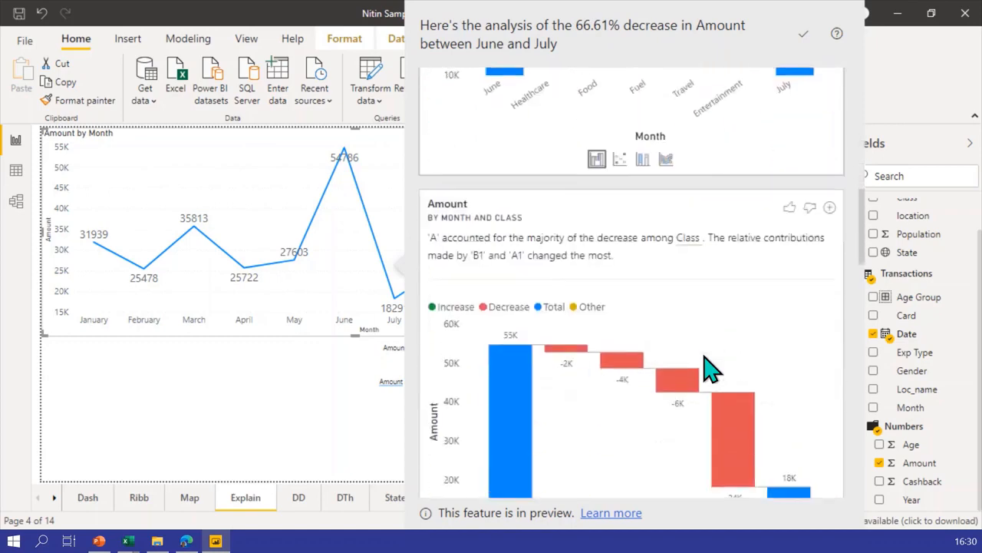
pyautogui.scroll(-5, 704, 357)
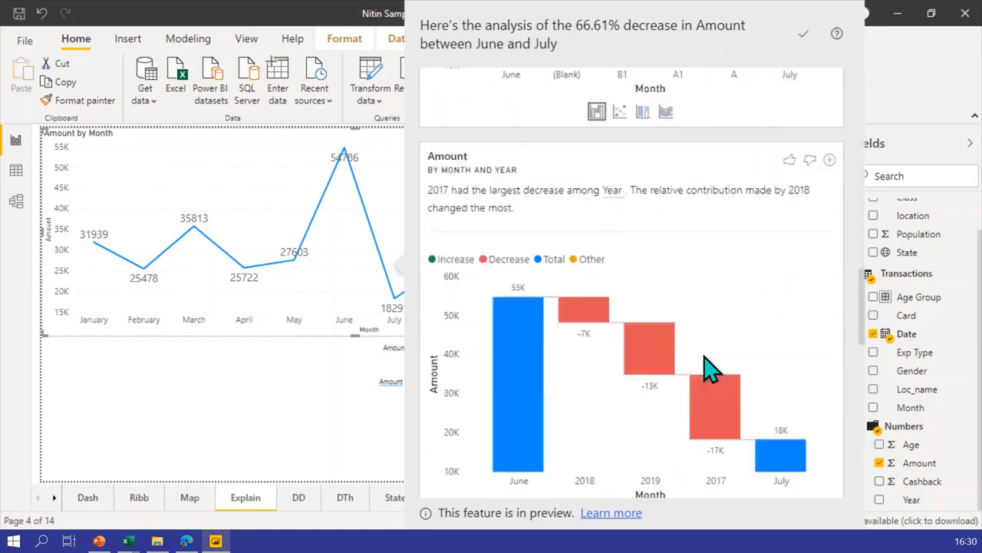
pyautogui.scroll(5, 704, 357)
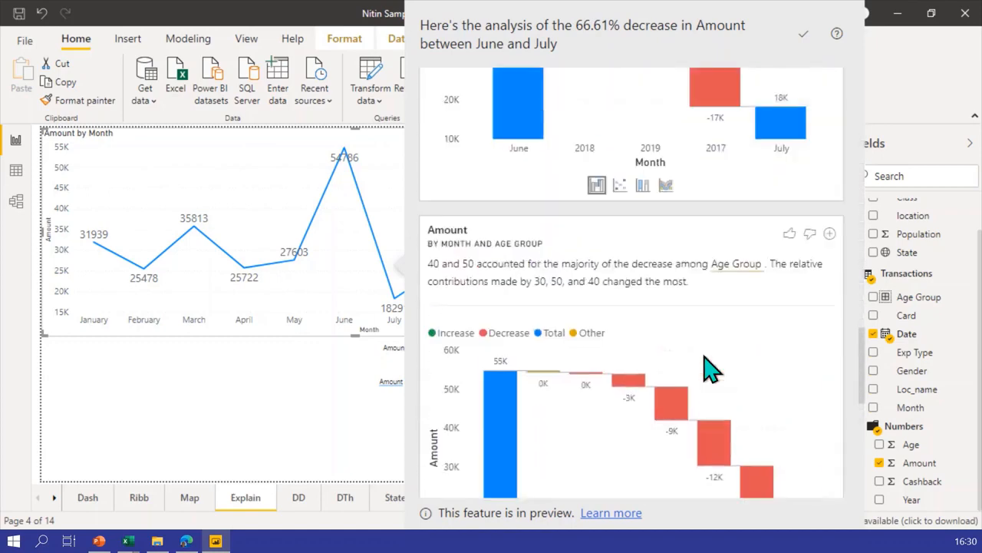
pyautogui.scroll(1, 704, 357)
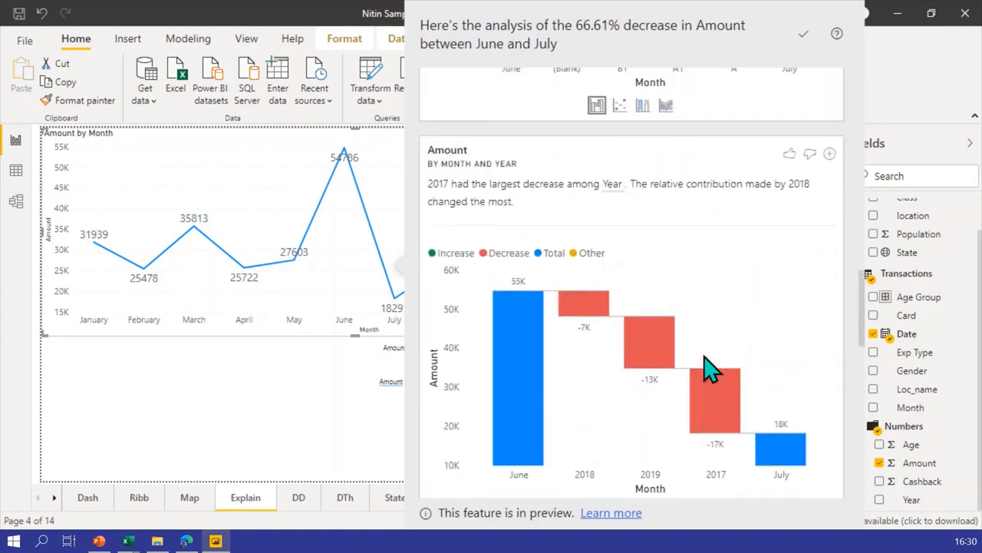
pyautogui.scroll(-1, 704, 356)
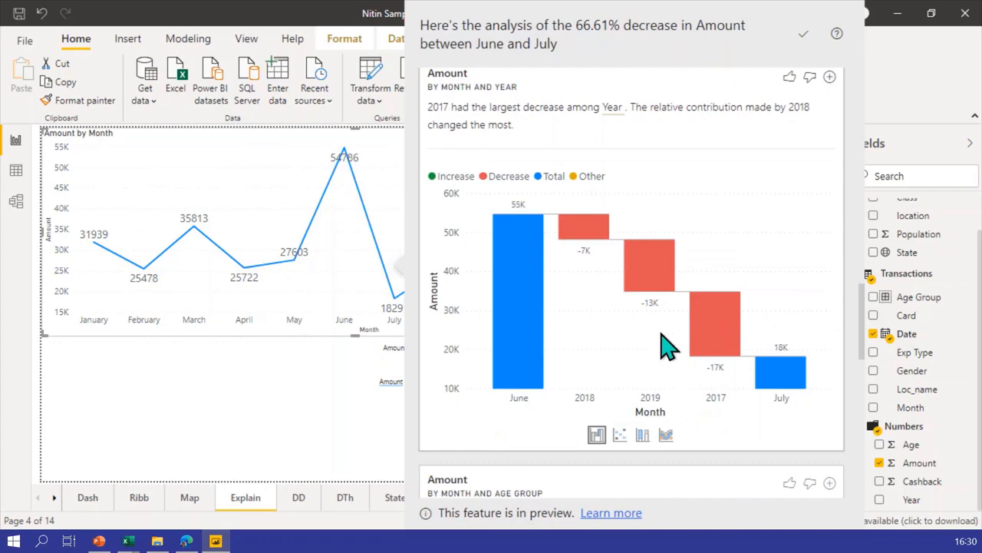
pyautogui.scroll(5, 665, 345)
pyautogui.scroll(5, 665, 344)
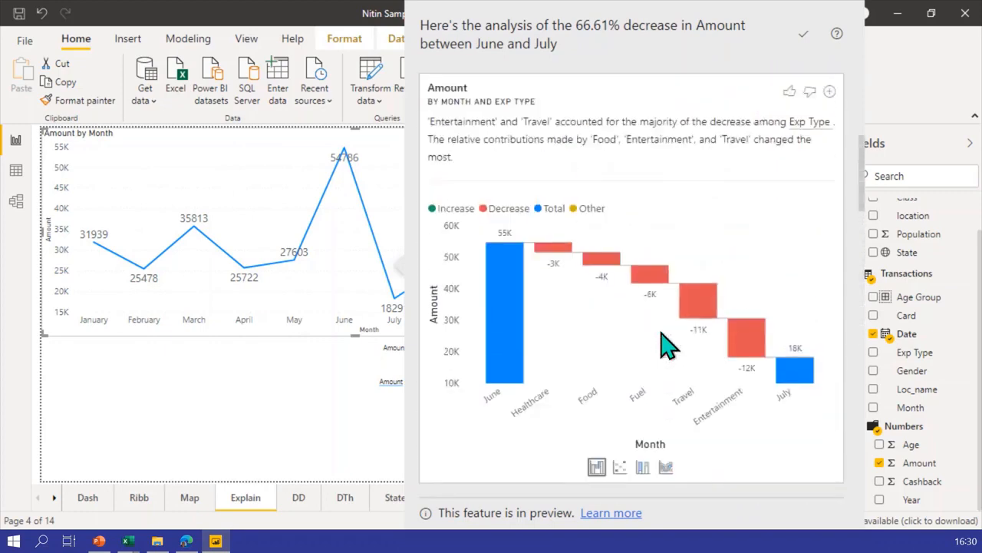
# Compare the Exp Type explanation as scatter, 100% stacked column and ribbon charts, and close the analysis
pyautogui.click(621, 468)
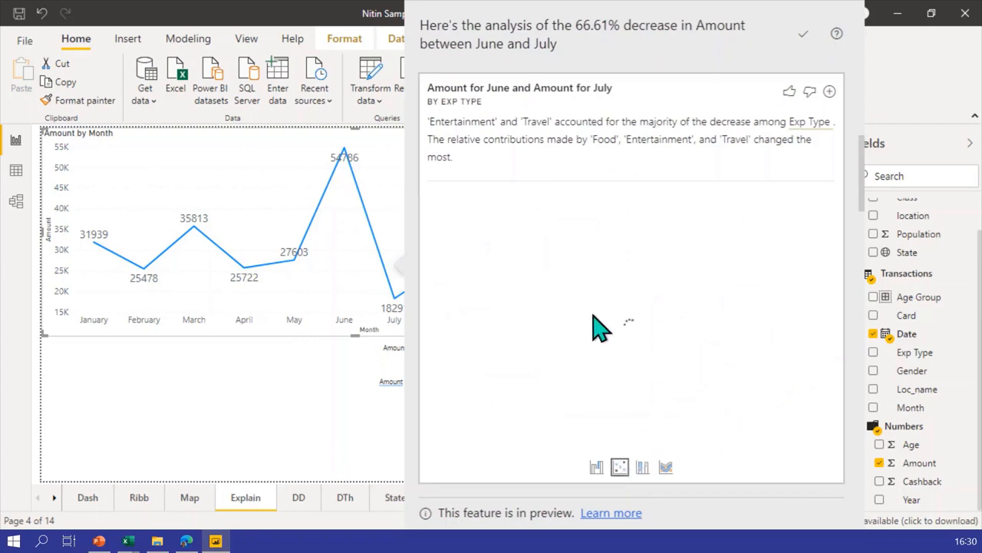
pyautogui.click(643, 467)
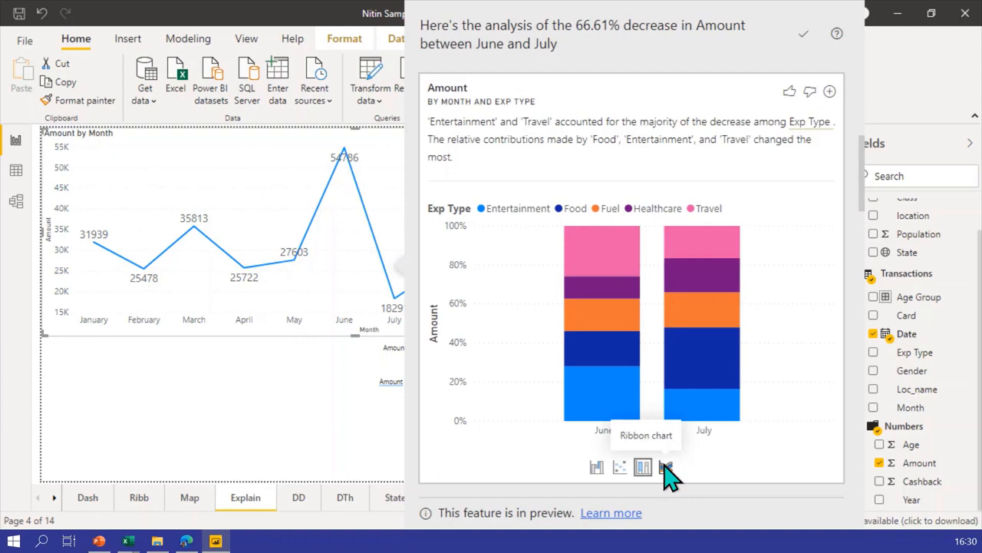
pyautogui.click(666, 467)
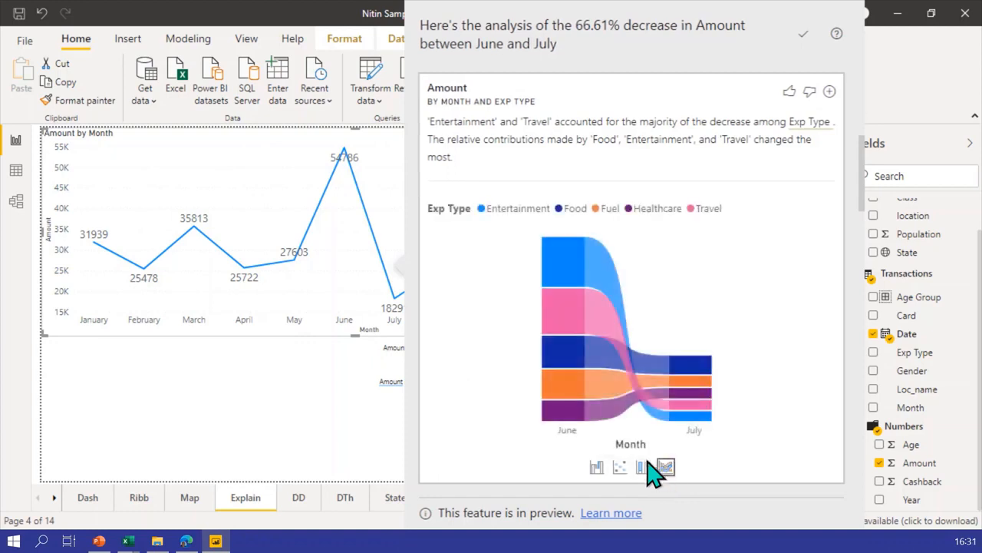
pyautogui.click(643, 466)
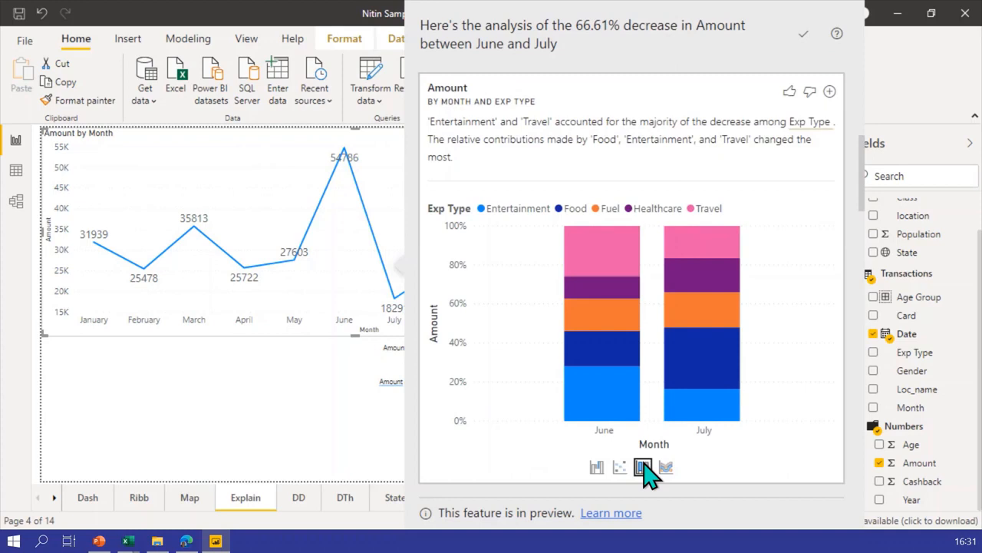
pyautogui.click(665, 467)
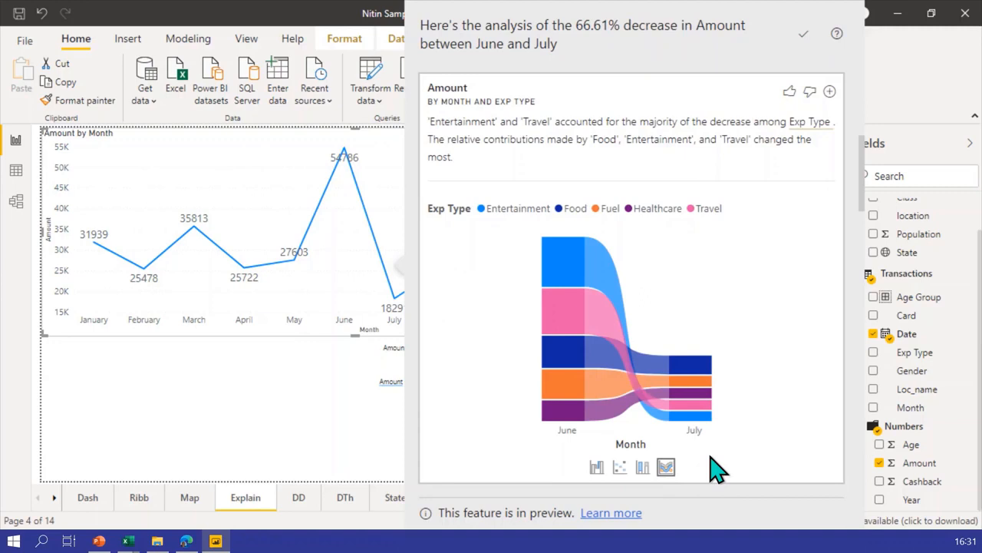
pyautogui.click(379, 422)
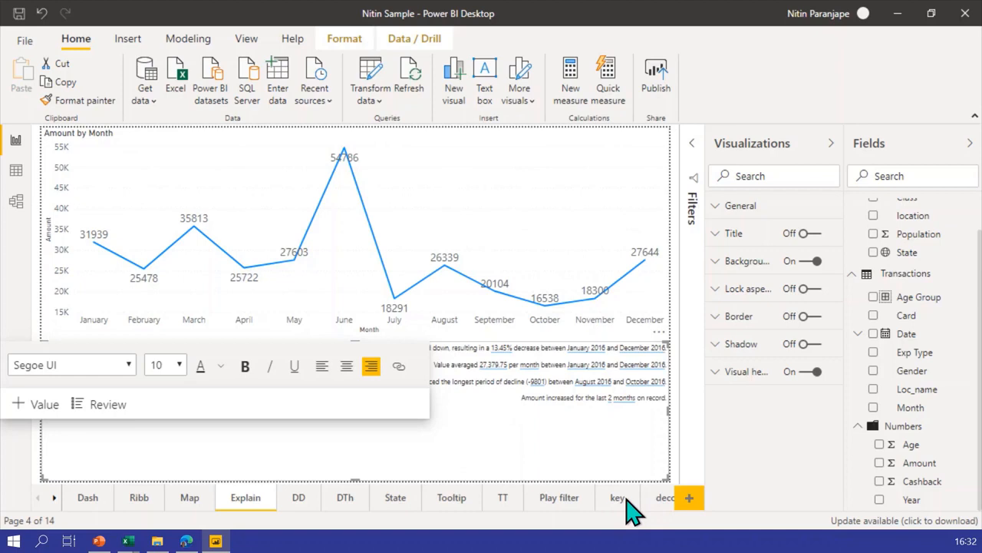
# Add Gender, State, Class and location to the Explain by fields of the decomposition tree analysing Amount
pyautogui.click(661, 497)
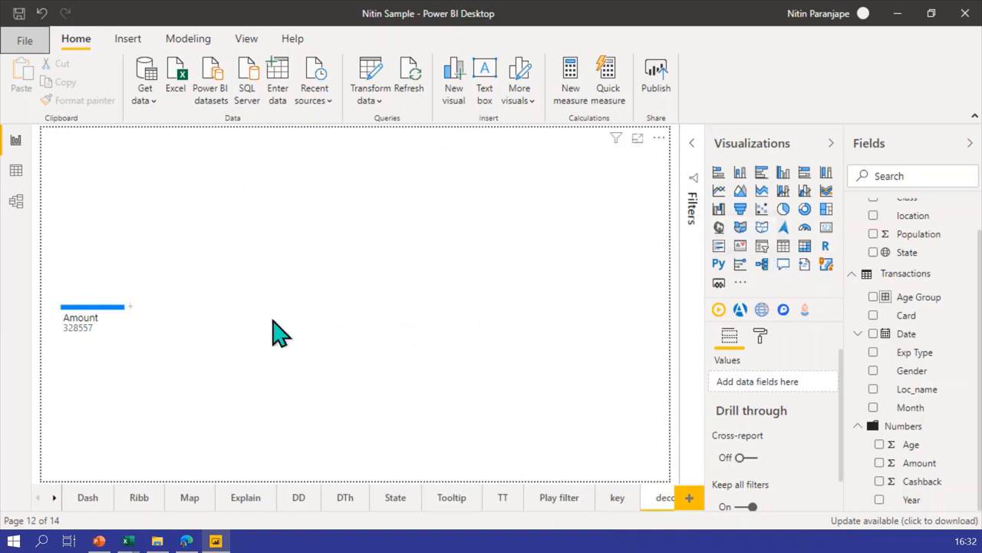
pyautogui.click(273, 321)
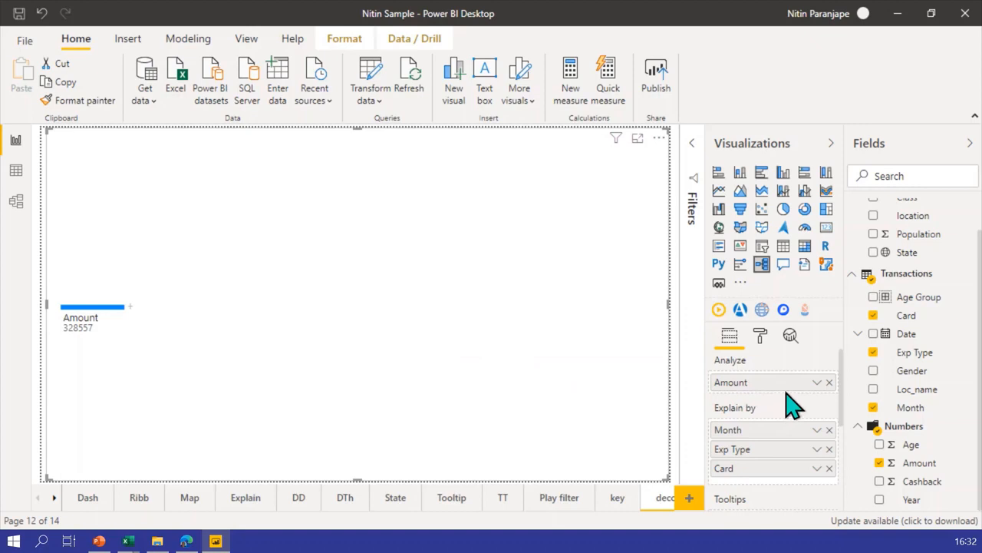
pyautogui.scroll(-2, 783, 422)
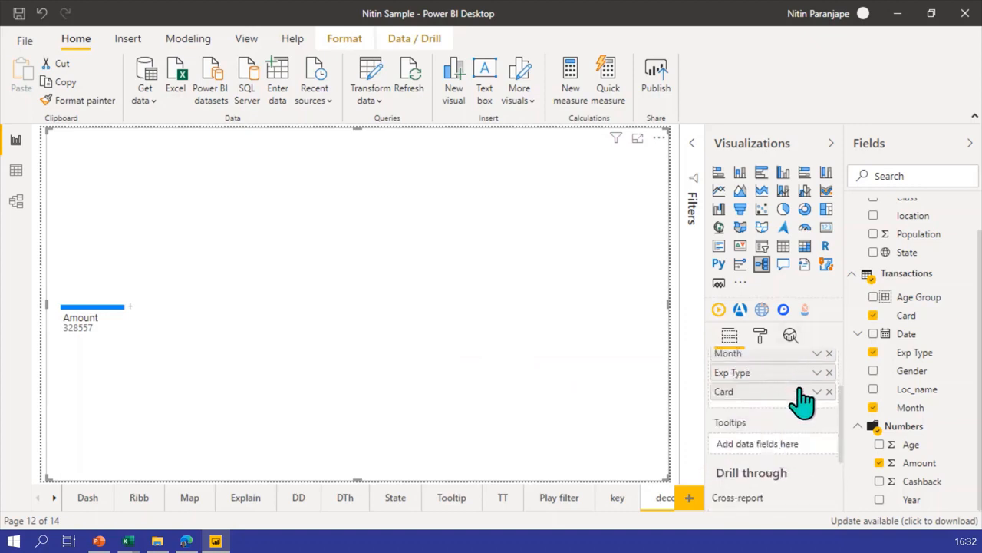
pyautogui.moveTo(944, 368); pyautogui.dragTo(798, 411)
pyautogui.moveTo(921, 253); pyautogui.dragTo(790, 418)
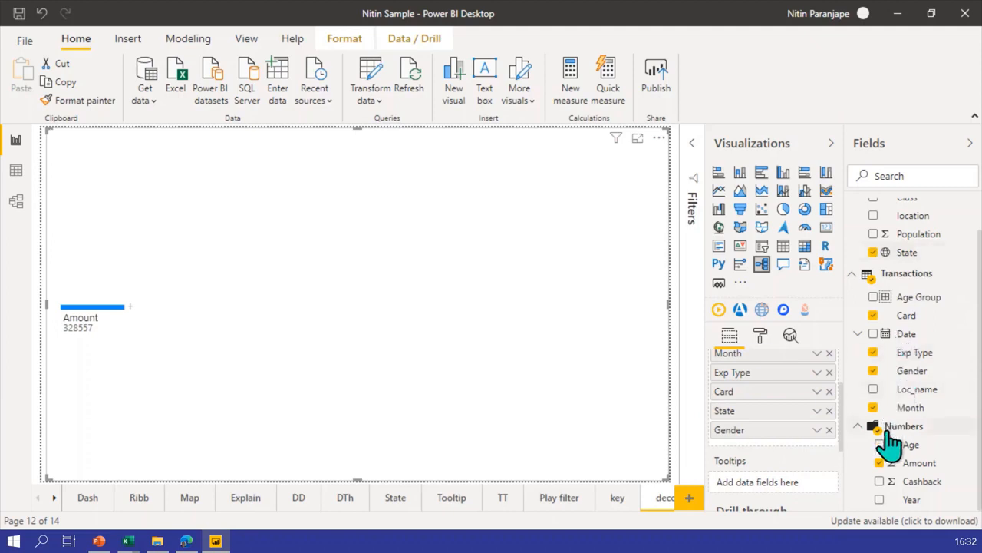
pyautogui.scroll(1, 913, 314)
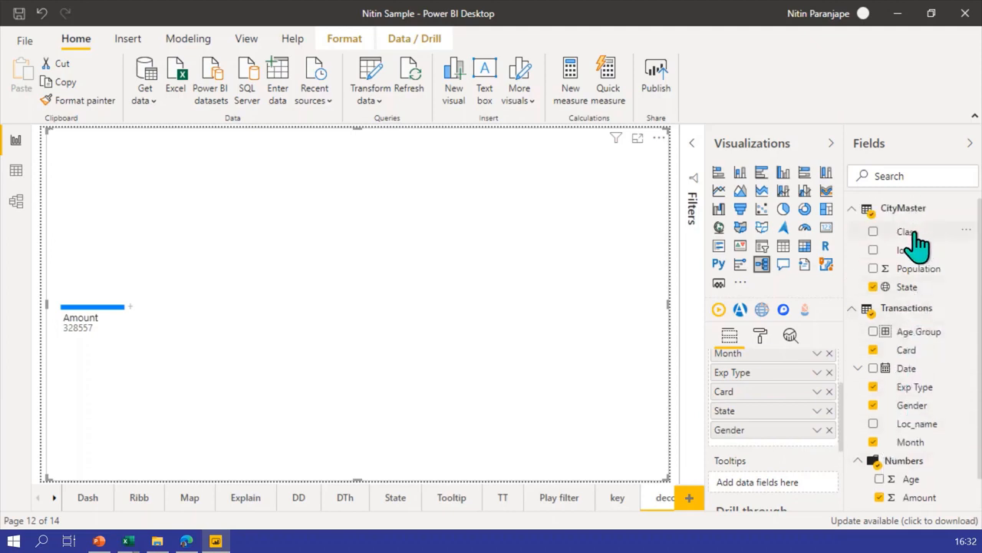
pyautogui.moveTo(918, 244); pyautogui.dragTo(796, 411)
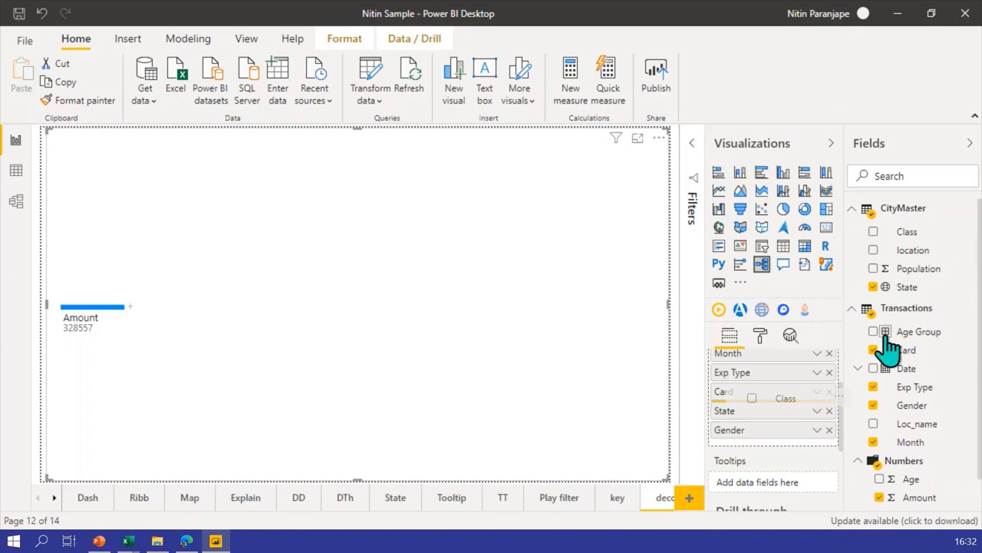
pyautogui.moveTo(917, 256); pyautogui.dragTo(795, 419)
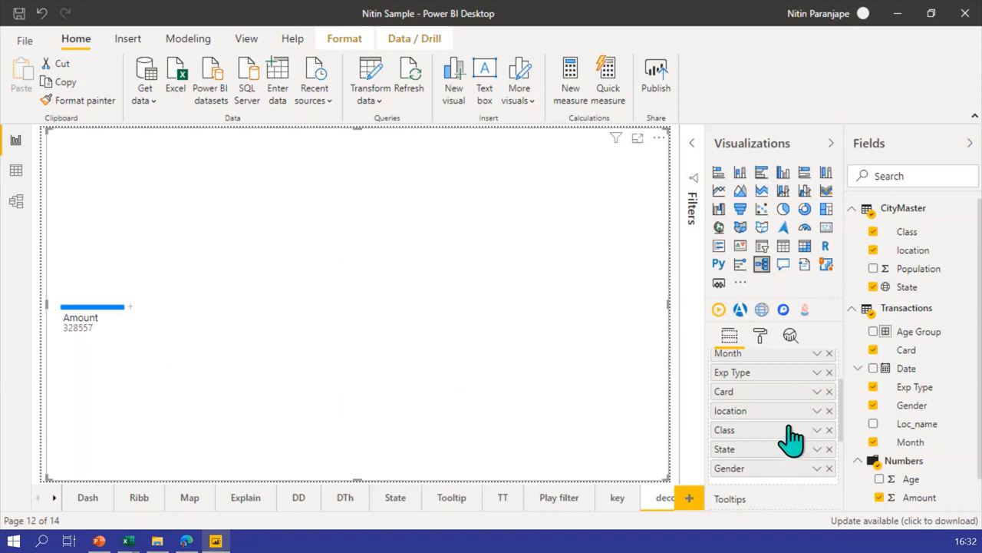
# Break Amount down by Card and the Gold node by Exp Type in the decomposition tree, and remove both levels
pyautogui.click(131, 309)
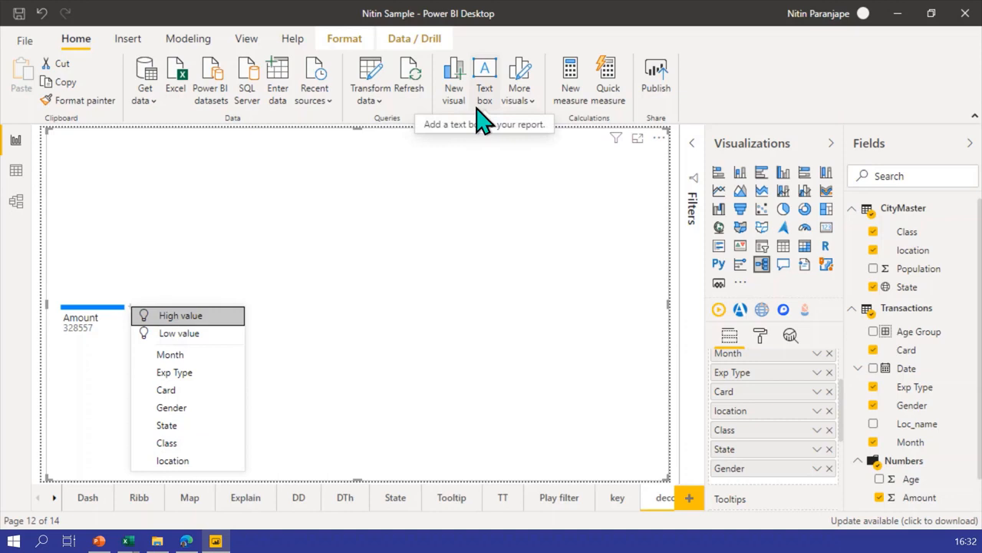
pyautogui.click(188, 392)
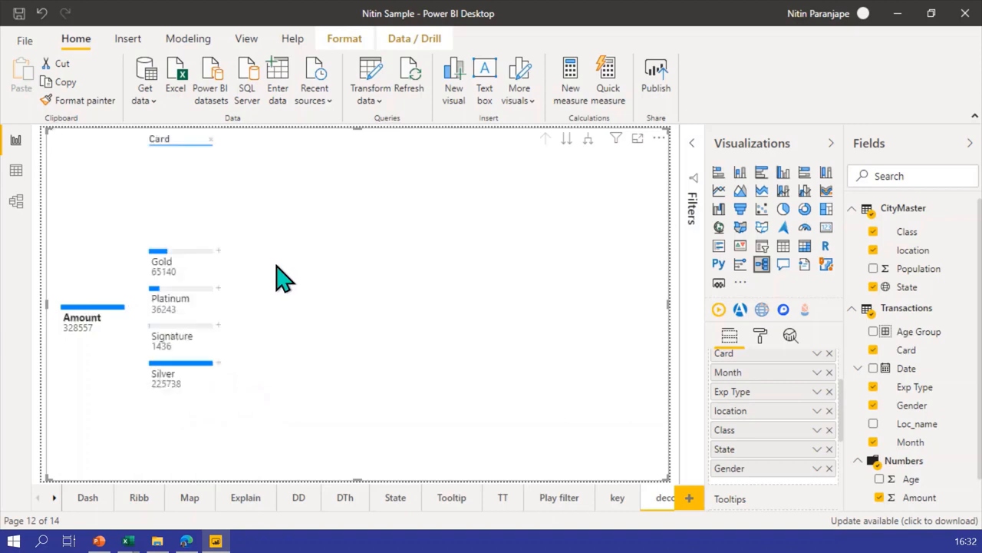
pyautogui.click(220, 252)
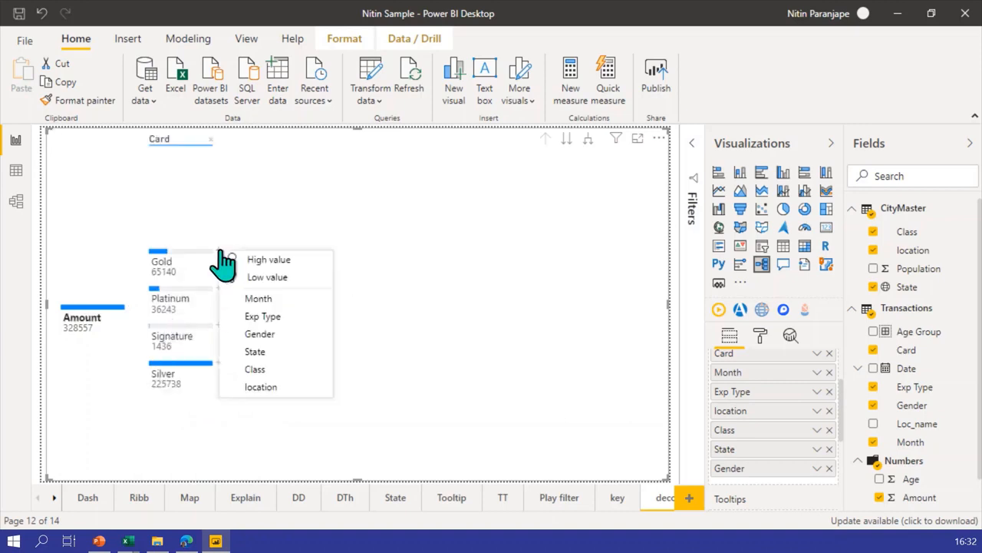
pyautogui.click(276, 319)
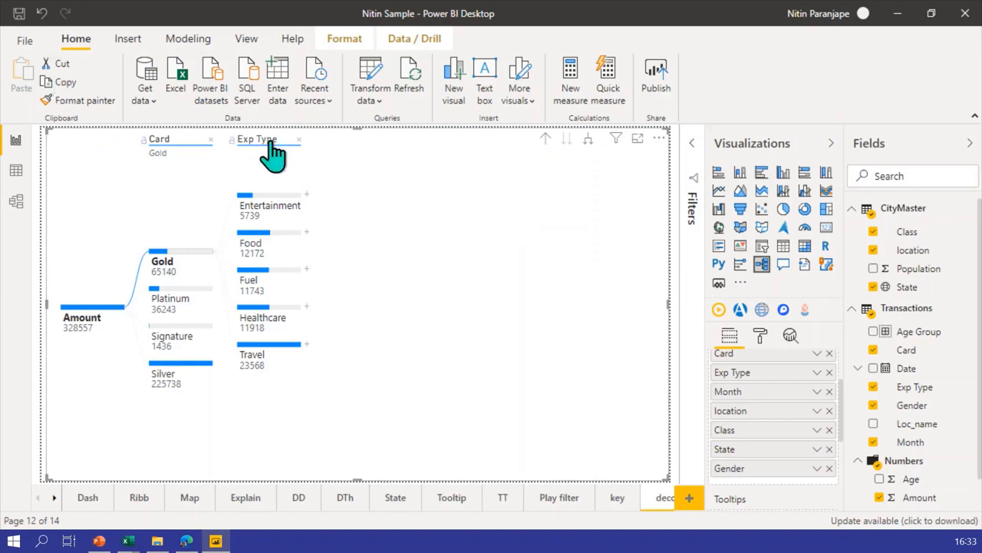
pyautogui.click(298, 140)
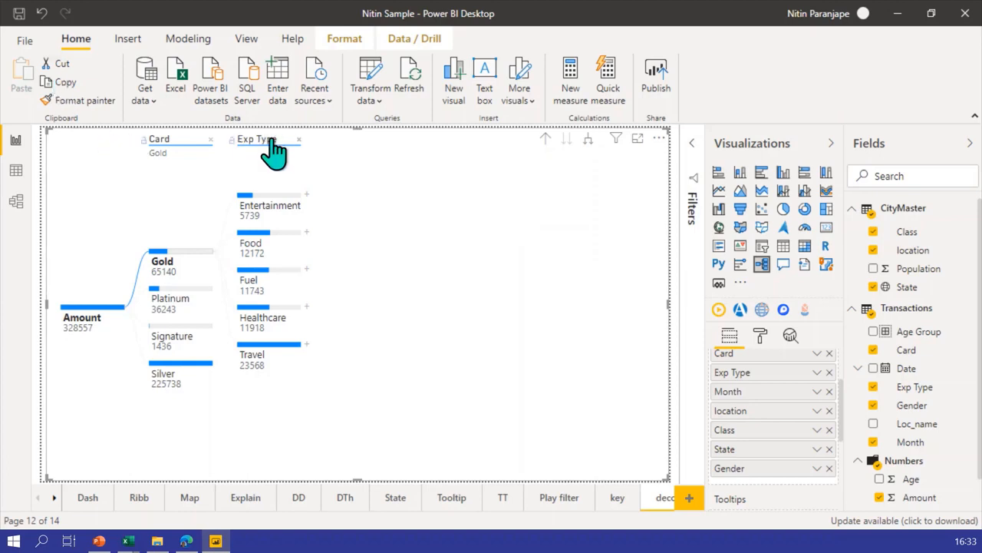
pyautogui.click(209, 141)
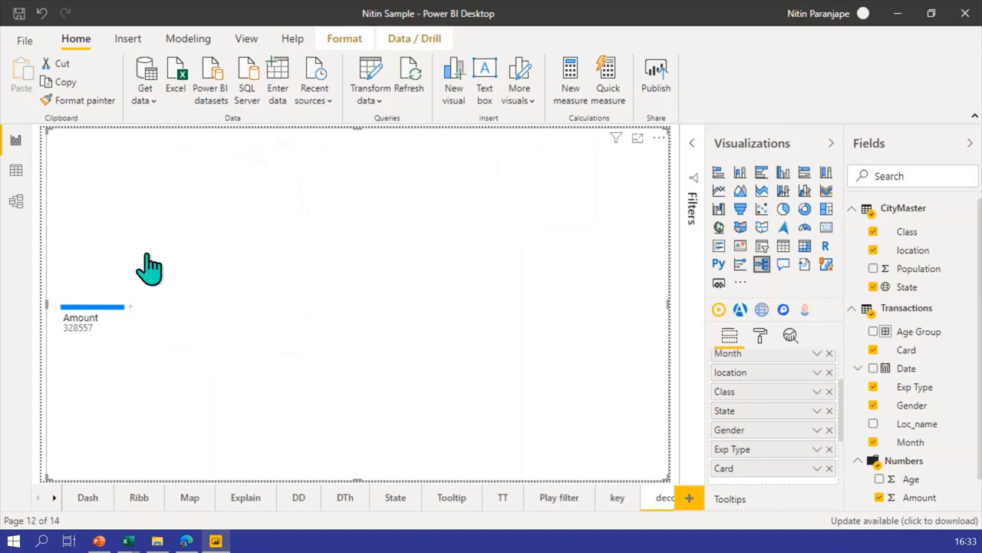
# Split Amount in the decomposition tree with the High value AI option, and split the Gold node by High value too
pyautogui.click(129, 307)
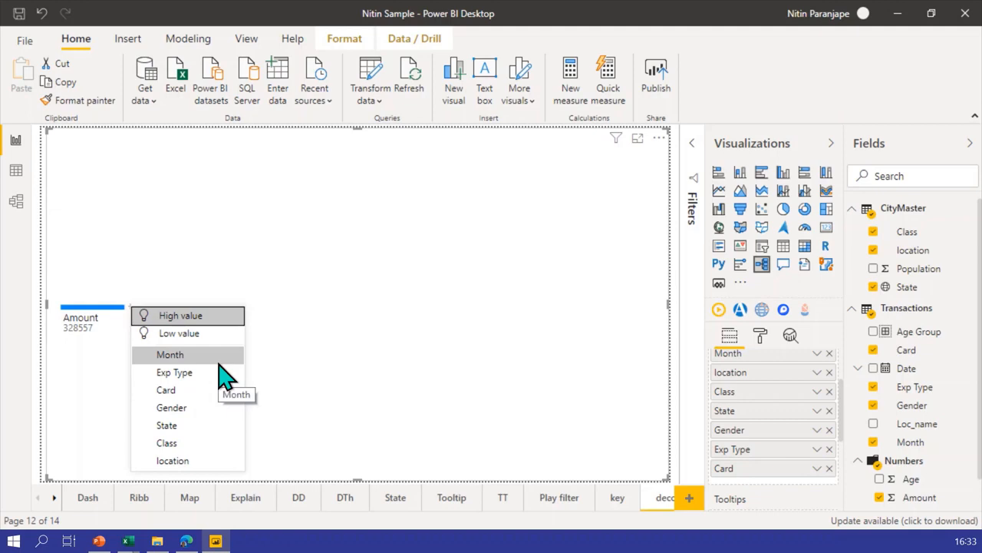
pyautogui.click(209, 317)
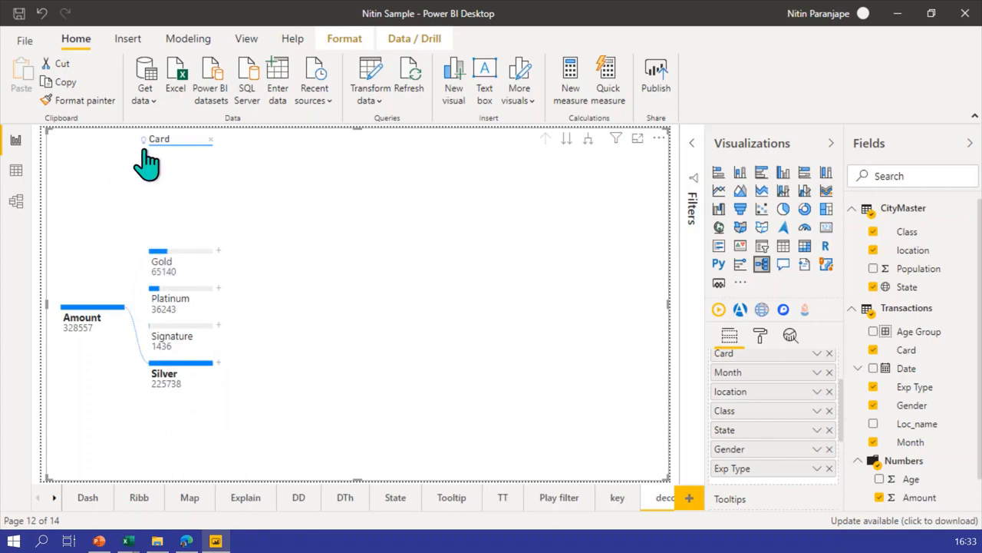
pyautogui.click(218, 253)
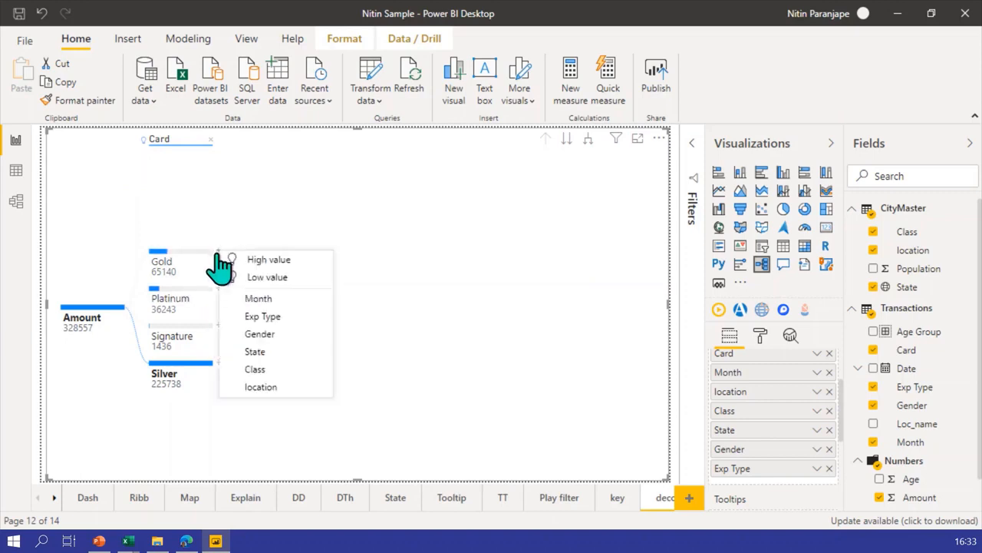
pyautogui.click(282, 261)
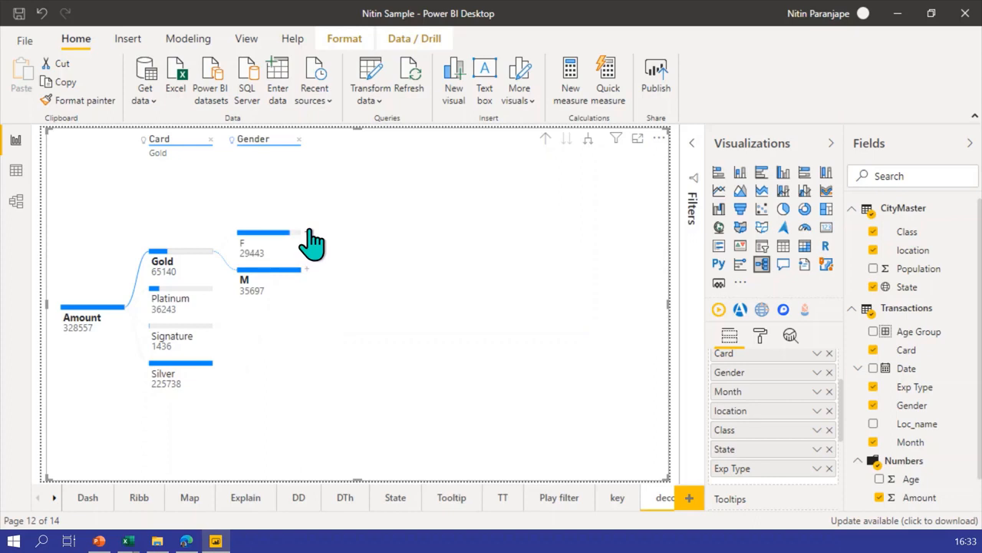
# Split the F node under Gold with the High value AI option, and split its Entertainment node by High value too
pyautogui.click(308, 232)
pyautogui.click(349, 242)
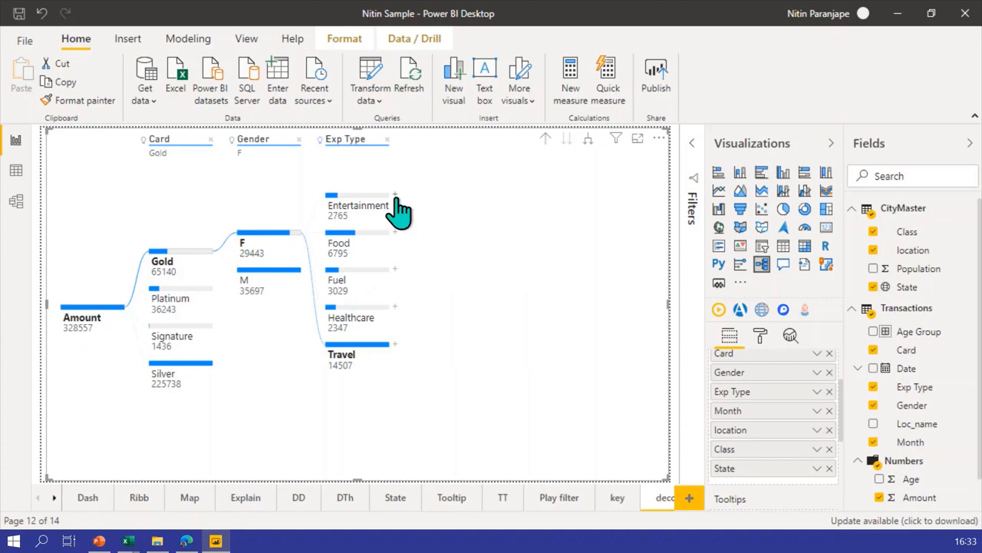
pyautogui.click(397, 196)
pyautogui.click(435, 203)
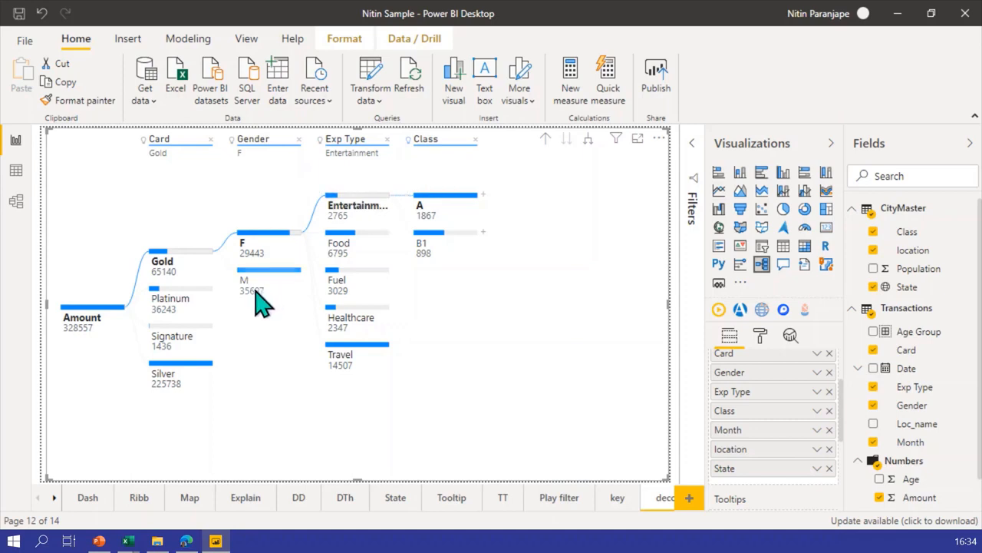
# Switch the decomposition tree's Card level from Gold to Silver, Platinum and Signature in turn to compare their AI split paths
pyautogui.moveTo(176, 377)
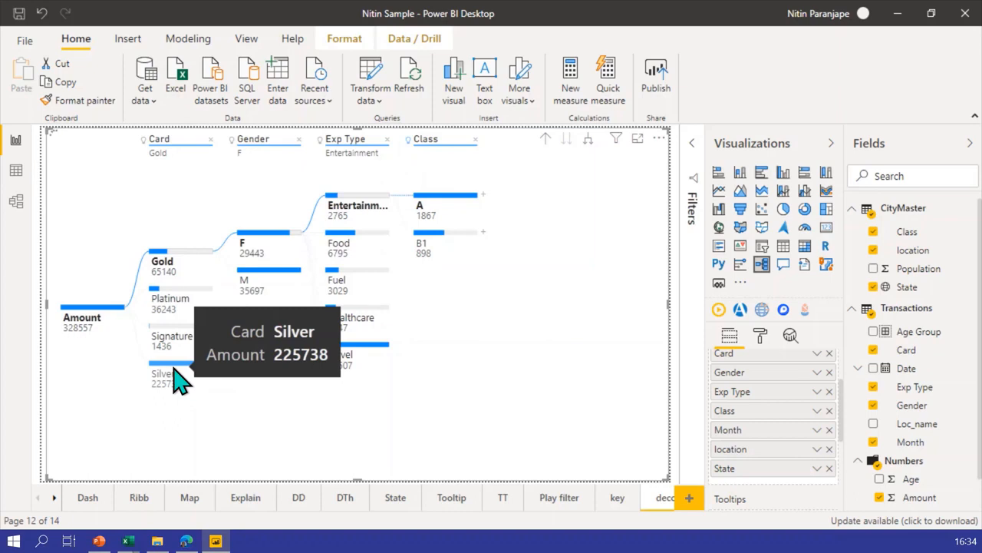
pyautogui.click(178, 376)
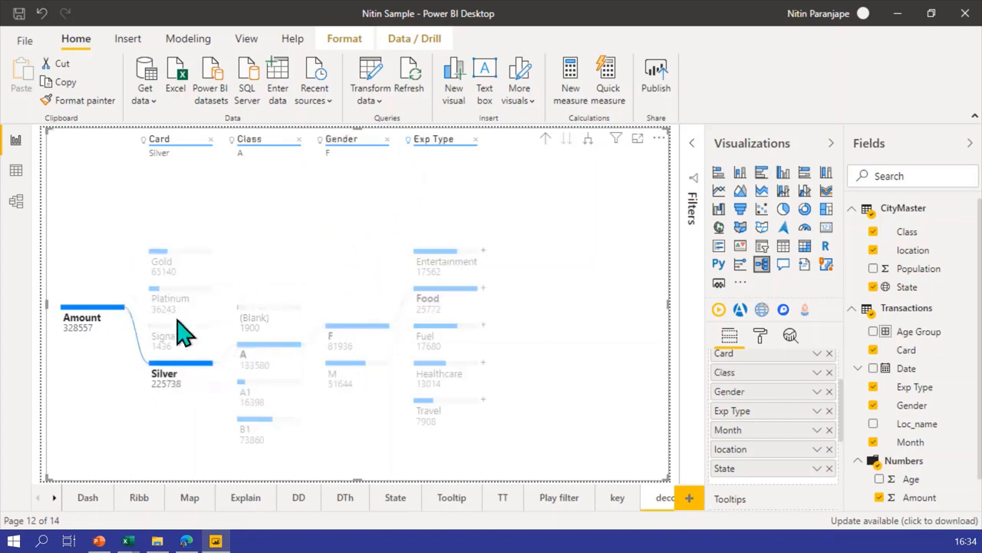
pyautogui.moveTo(170, 302)
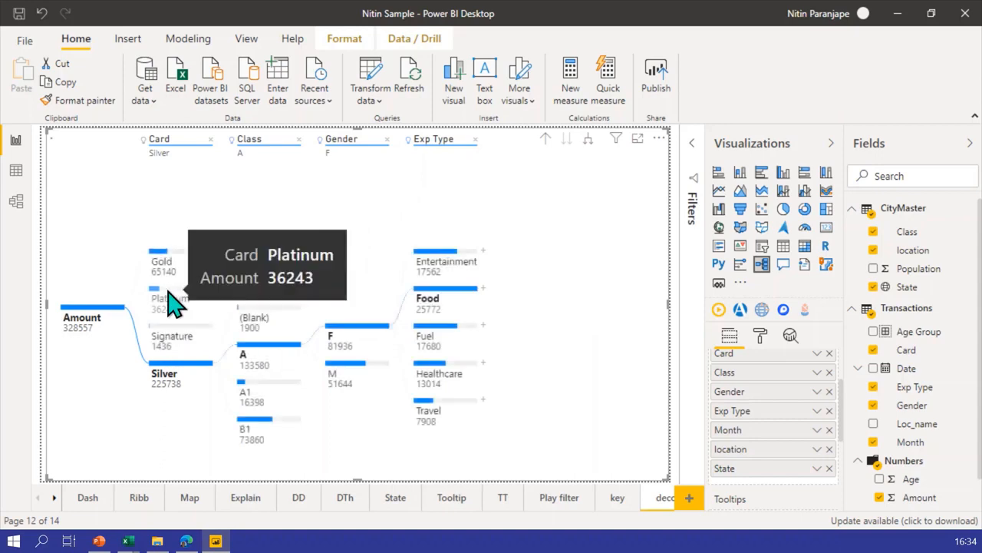
pyautogui.click(172, 300)
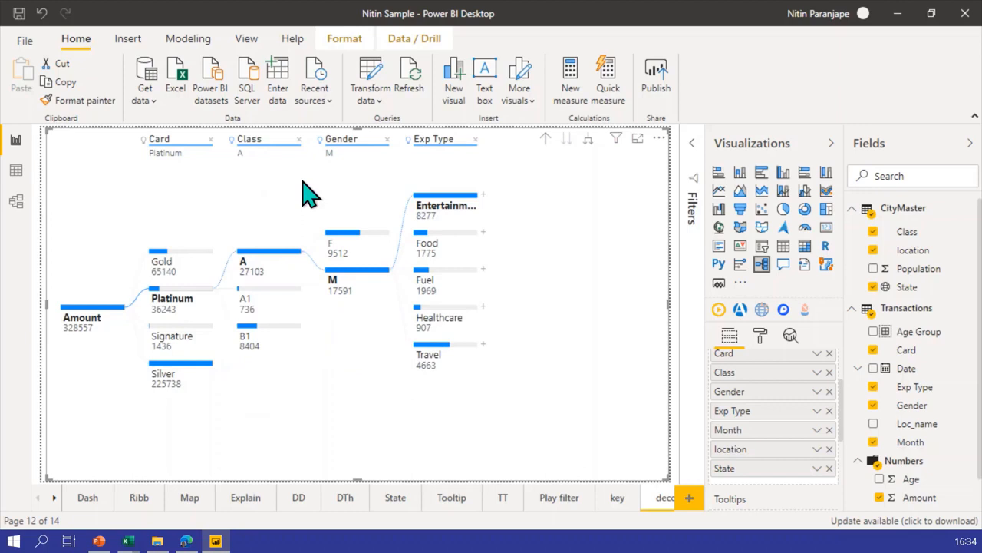
pyautogui.click(190, 338)
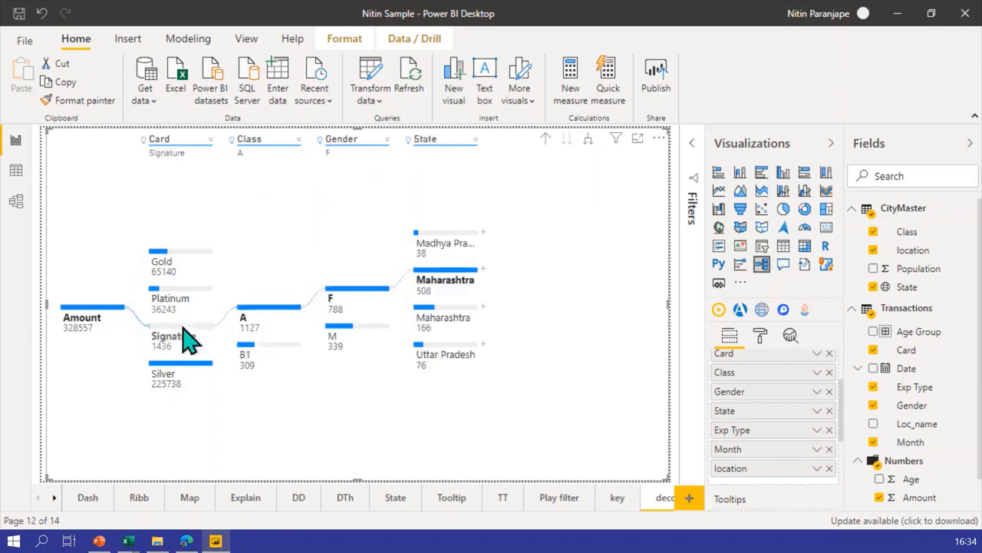